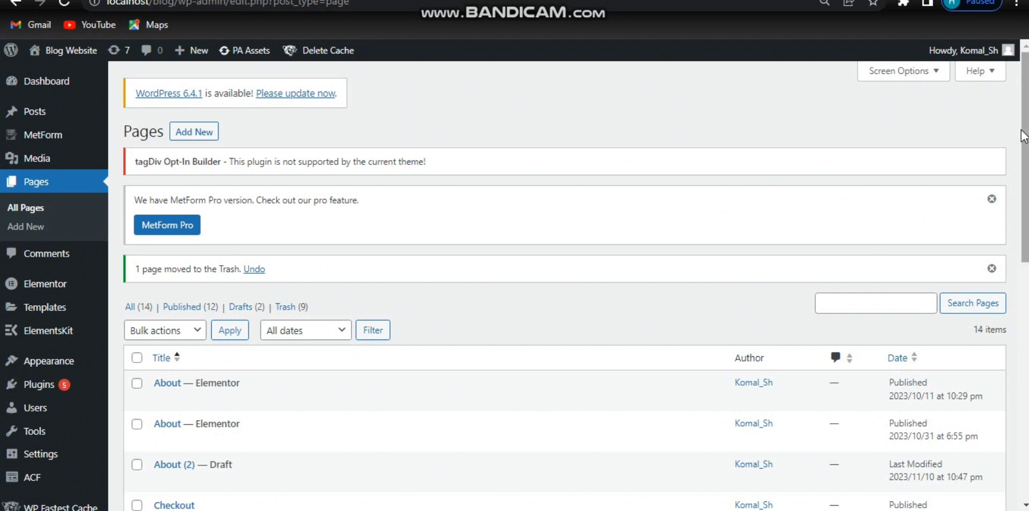
# Step: Open the Education page's live view in a new browser tab from the Pages list
pyautogui.moveTo(1023, 131); pyautogui.dragTo(1023, 160)
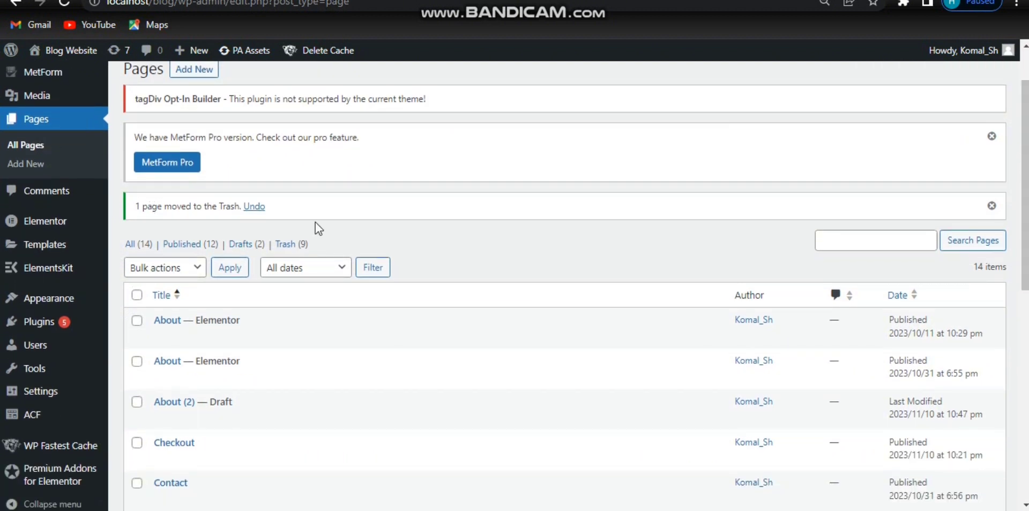
pyautogui.moveTo(1025, 189); pyautogui.dragTo(1024, 301)
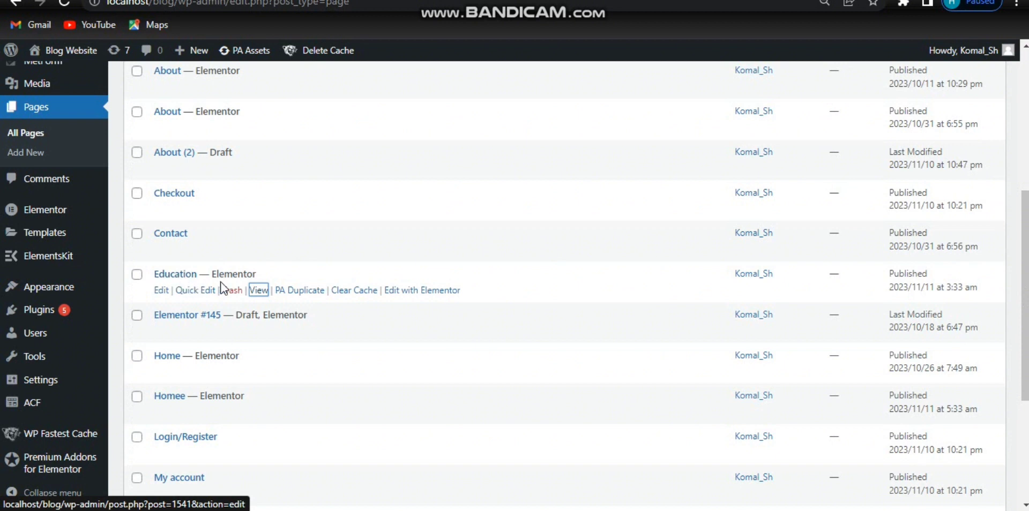
pyautogui.rightClick(261, 293)
pyautogui.click(298, 300)
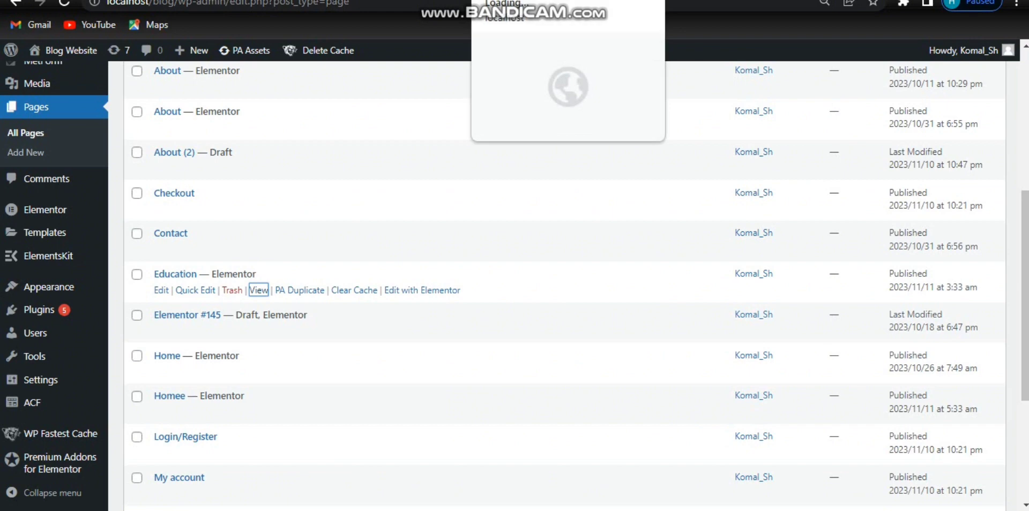
pyautogui.click(528, 0)
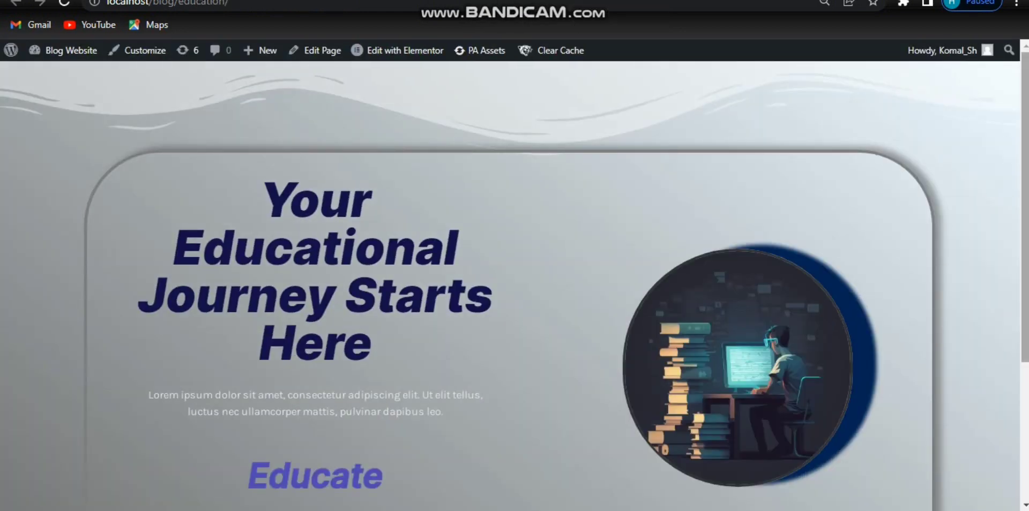
# Step: Compare the Education page's hero section with the Homee page's hero section, returning to the Education tab
pyautogui.scroll(-3, 992, 351)
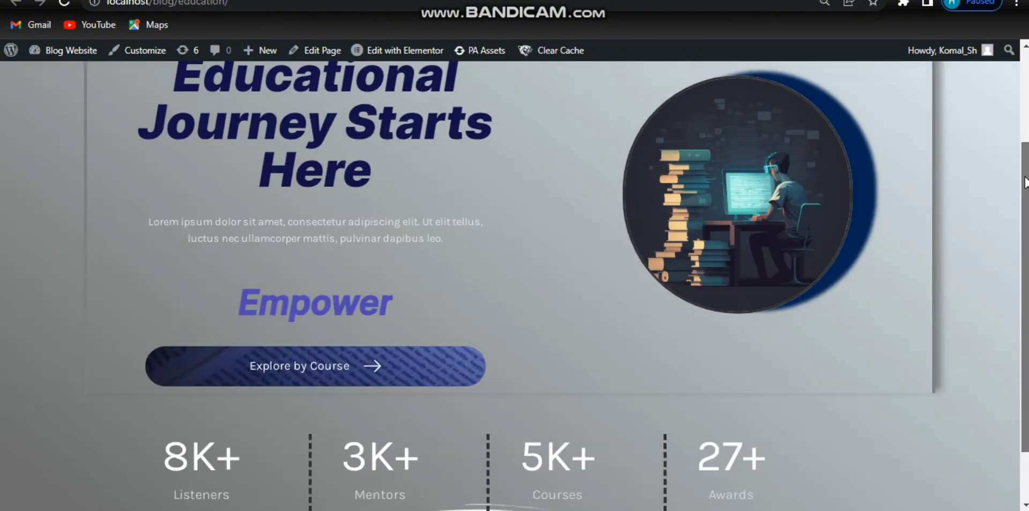
pyautogui.scroll(3, 1024, 182)
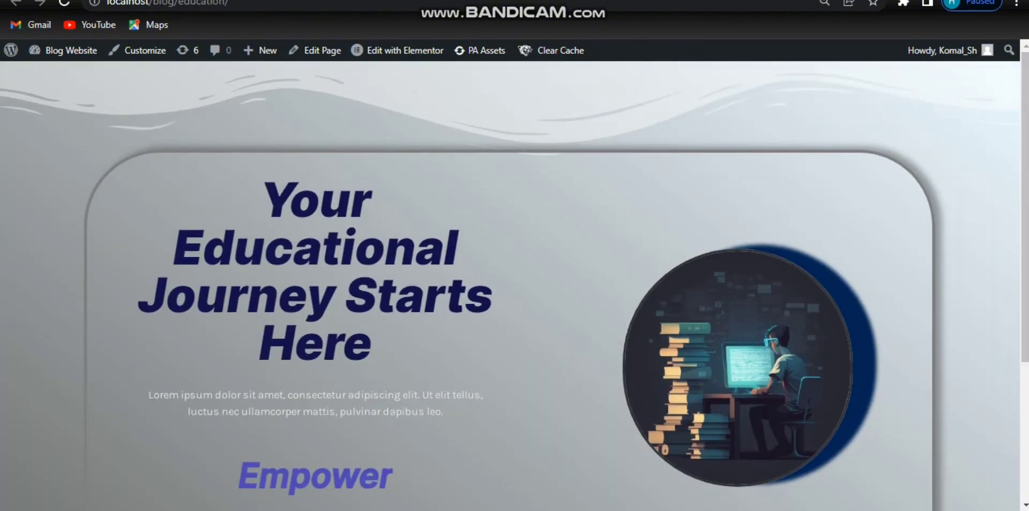
pyautogui.click(600, 0)
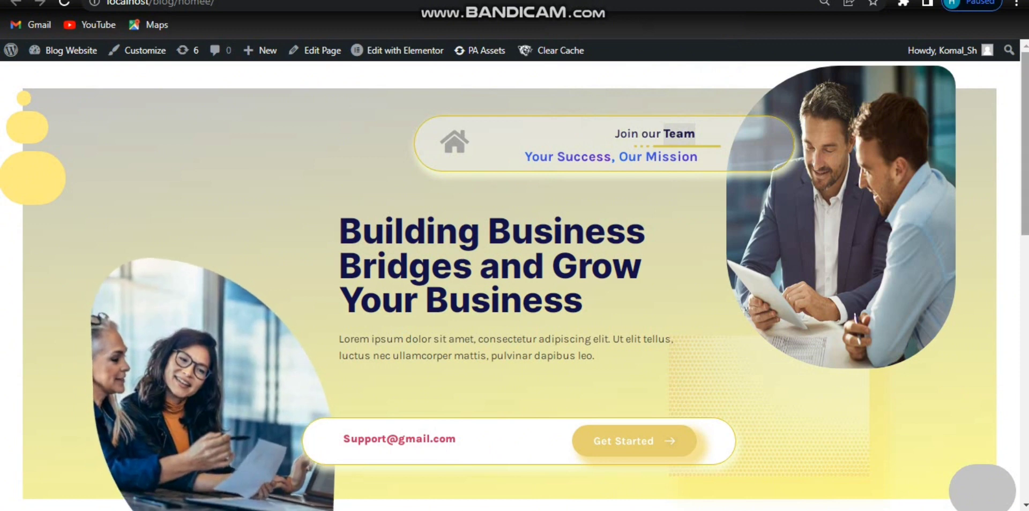
pyautogui.scroll(-2, 619, 207)
pyautogui.scroll(-2, 1024, 172)
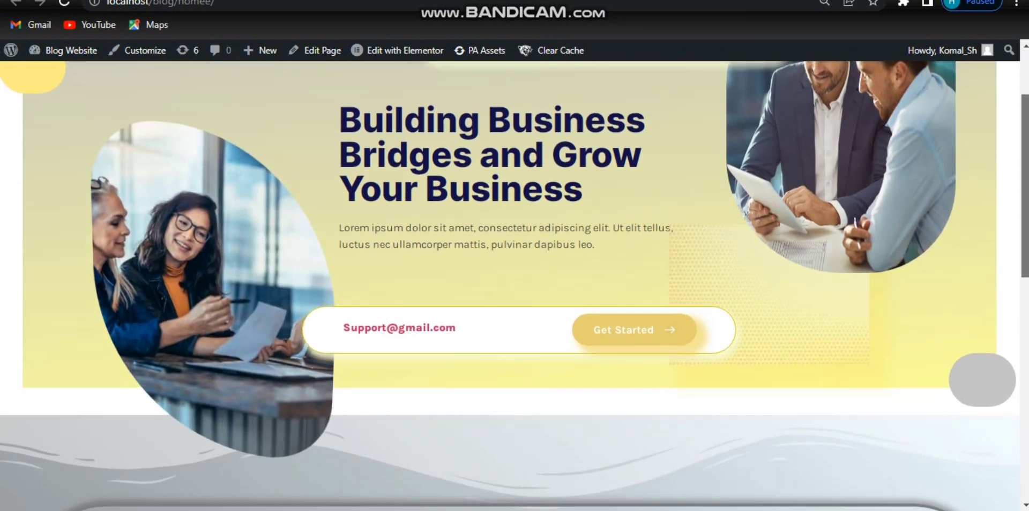
pyautogui.scroll(1, 1024, 172)
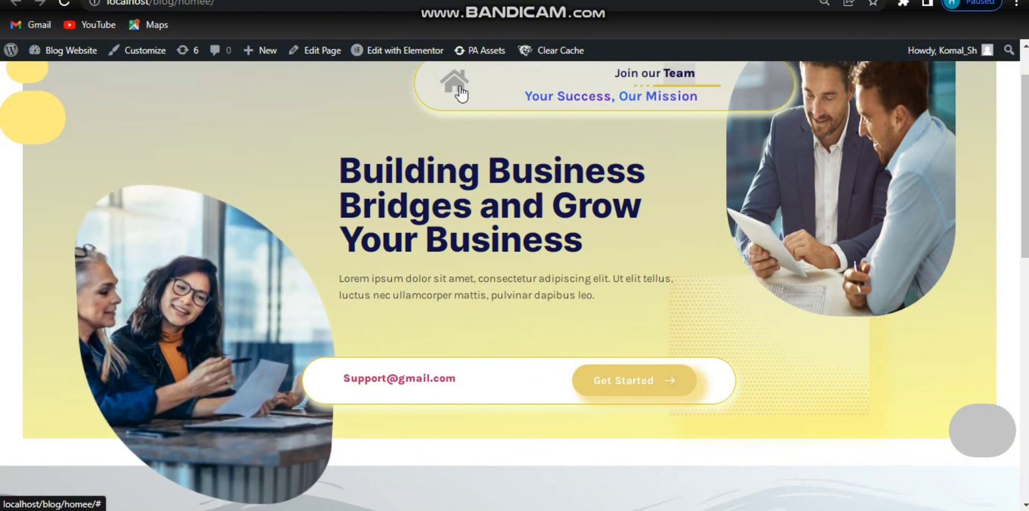
pyautogui.scroll(1, 459, 95)
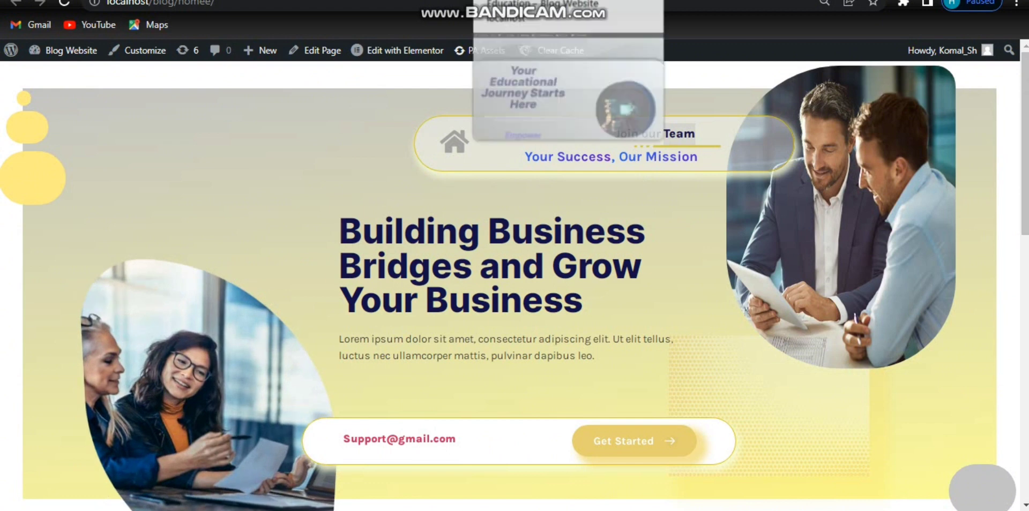
pyautogui.click(517, 0)
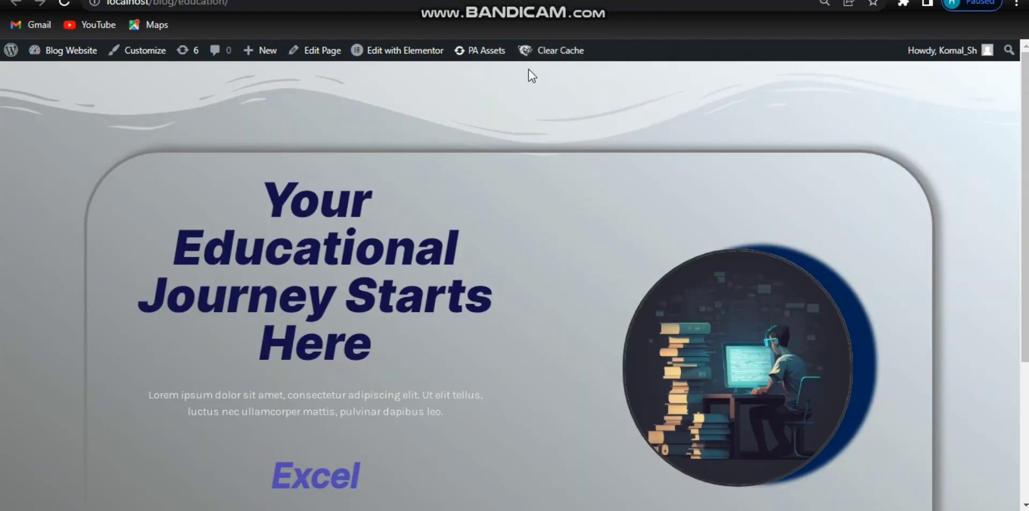
# Step: Open the Education page in Elementor and add a new single-column section at the top of the page
pyautogui.moveTo(405, 59)
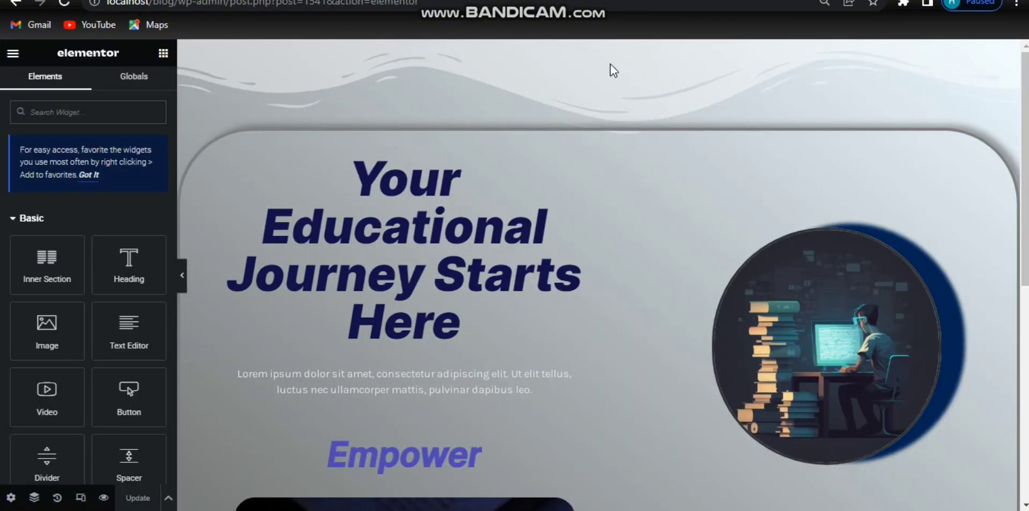
pyautogui.moveTo(535, 92)
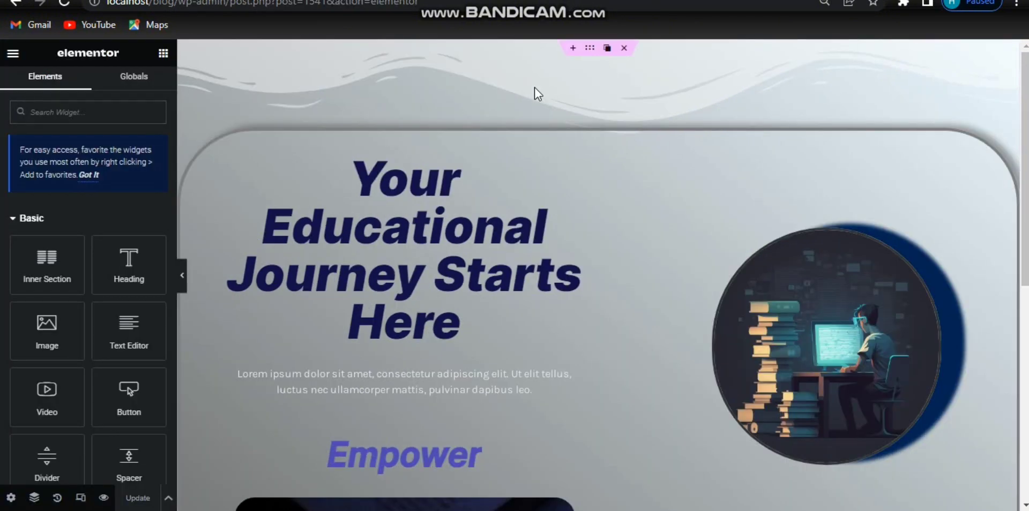
pyautogui.click(572, 50)
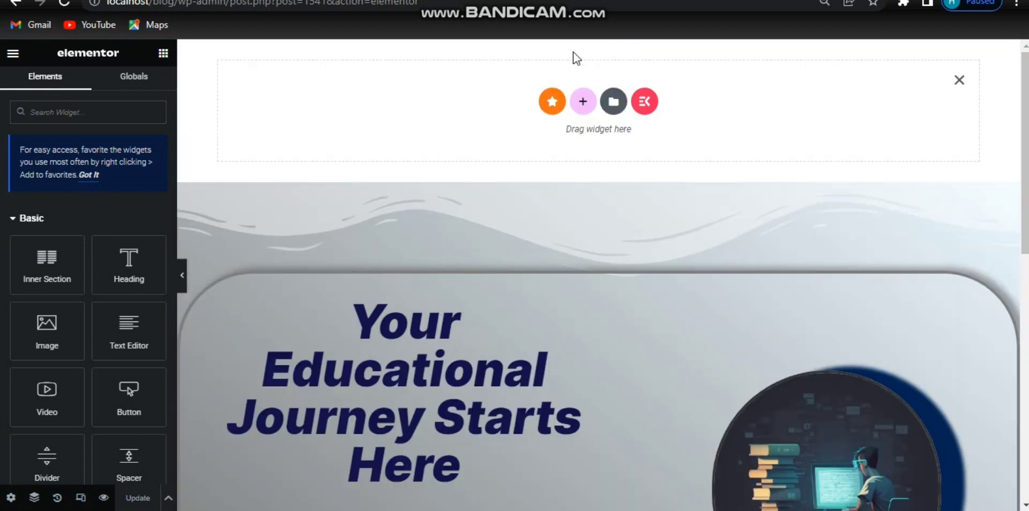
pyautogui.click(583, 101)
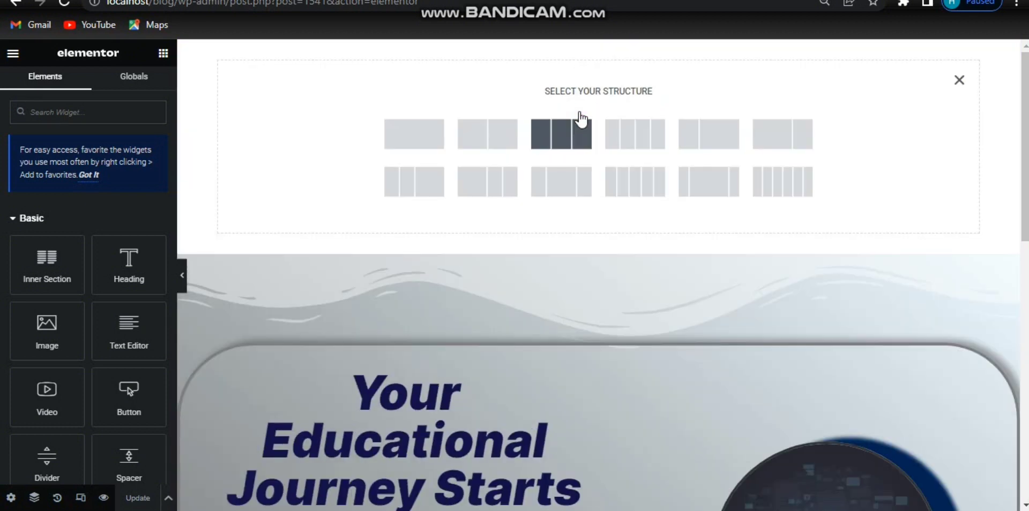
pyautogui.click(423, 146)
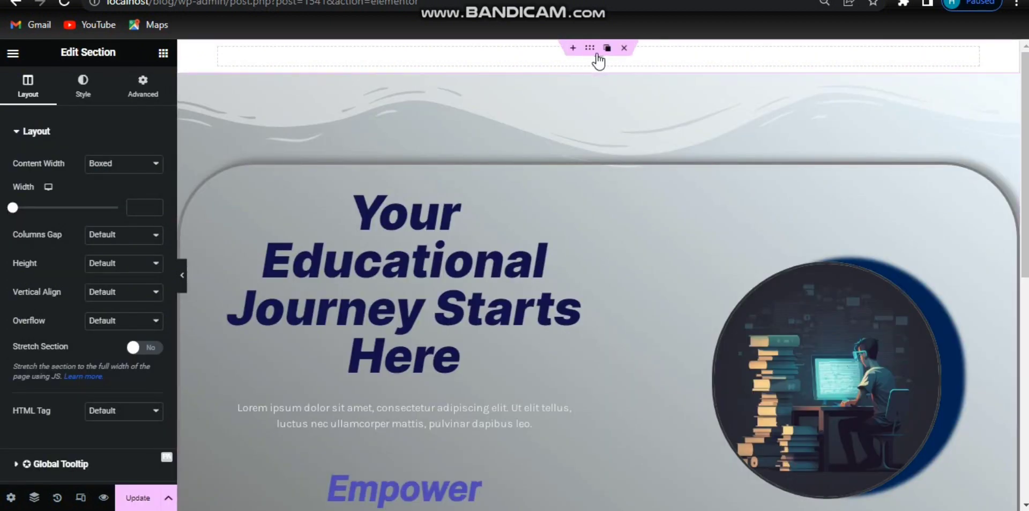
# Step: Drag an Inner Section into the new section and keep its content width Boxed
pyautogui.click(599, 68)
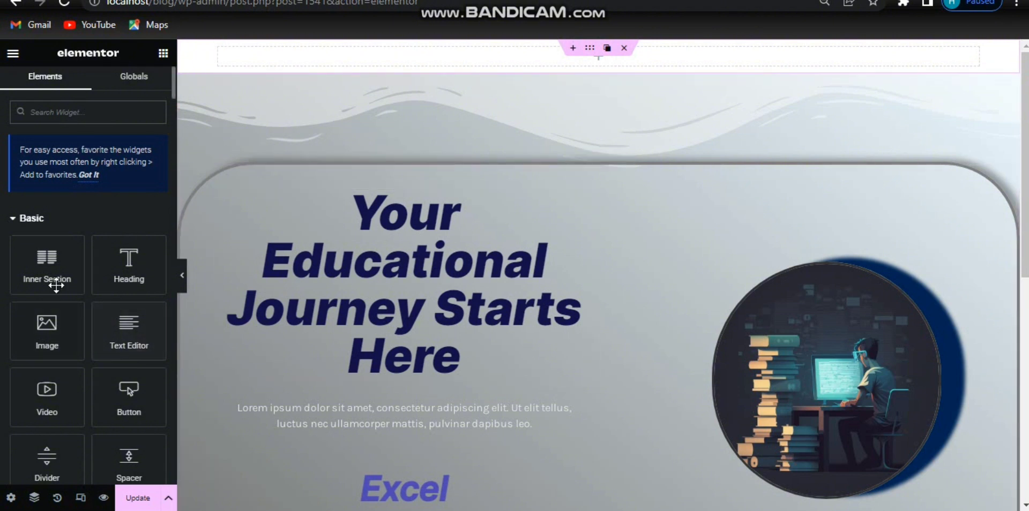
pyautogui.moveTo(53, 279); pyautogui.dragTo(521, 62)
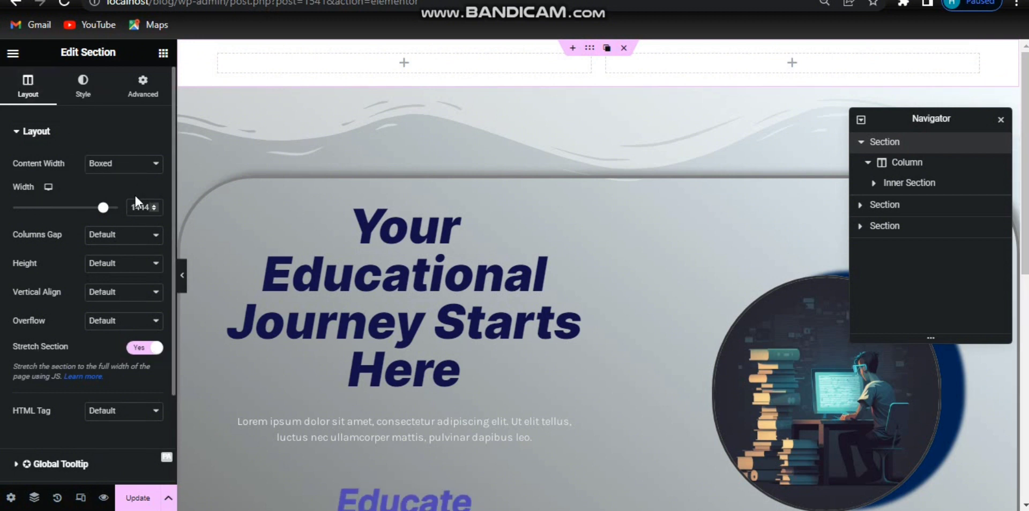
pyautogui.click(121, 163)
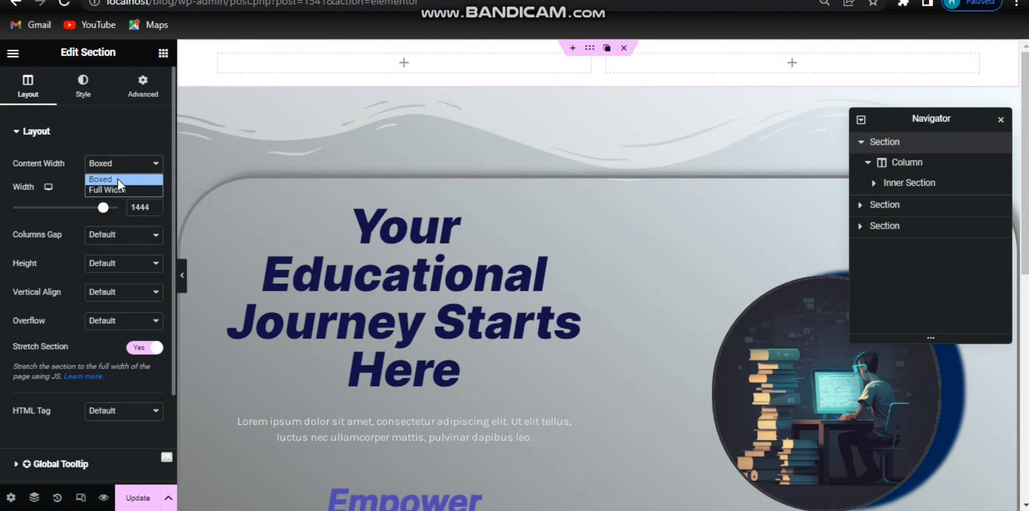
pyautogui.click(116, 179)
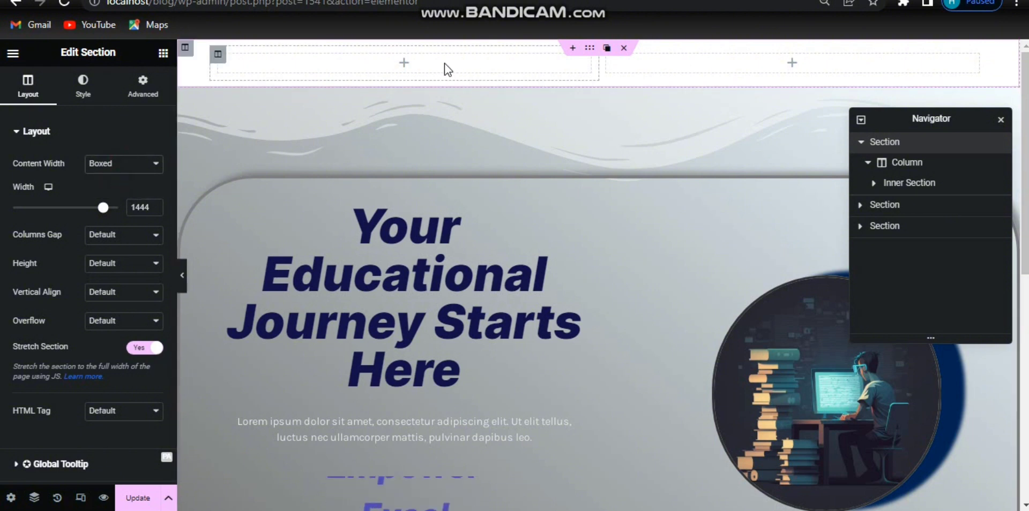
# Step: Select the inner section and set its height to Min Height with a minimum height of 464 px
pyautogui.click(914, 188)
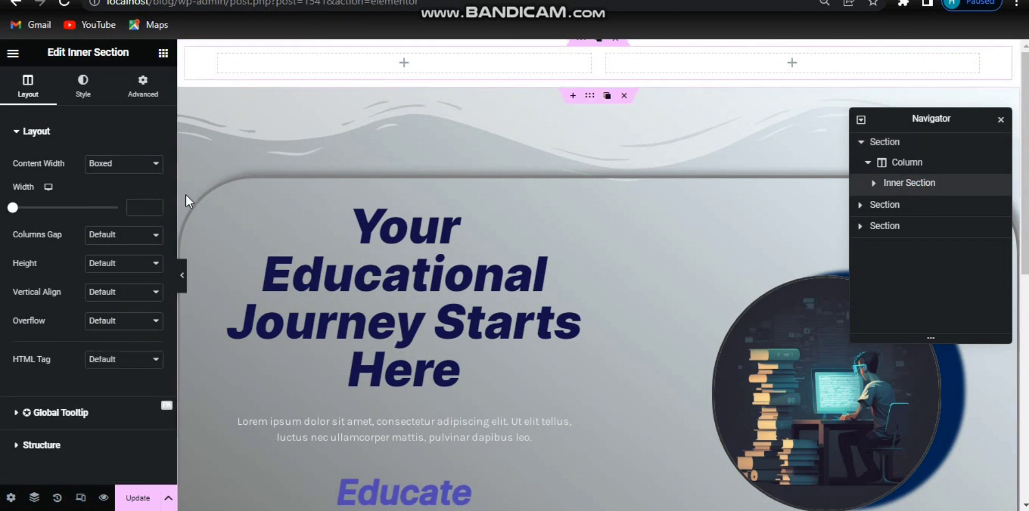
pyautogui.click(126, 269)
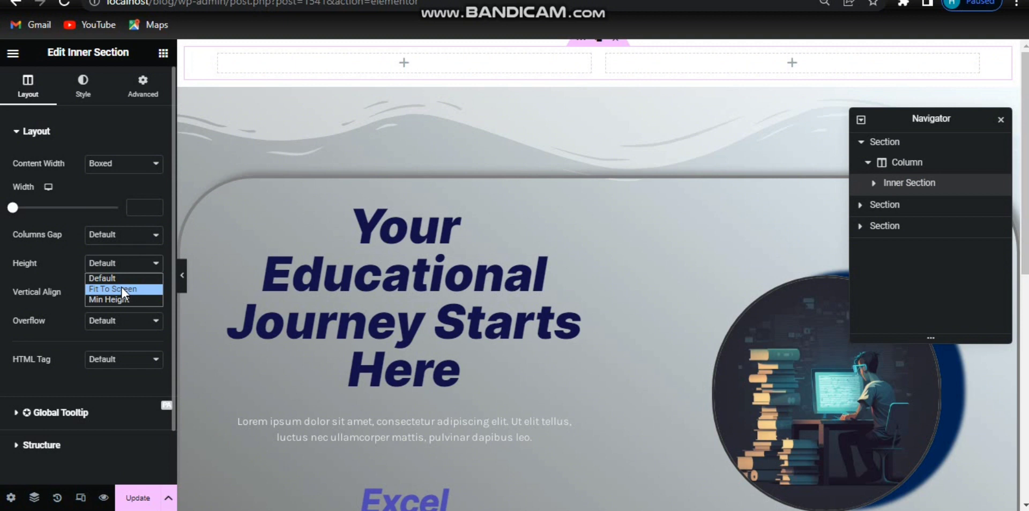
pyautogui.click(123, 298)
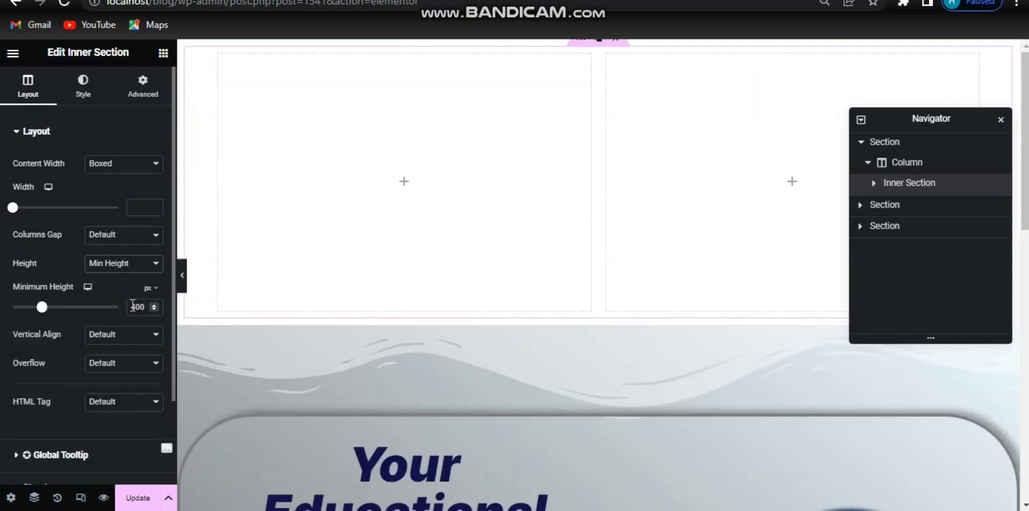
pyautogui.moveTo(132, 304); pyautogui.dragTo(143, 305)
pyautogui.write('464')
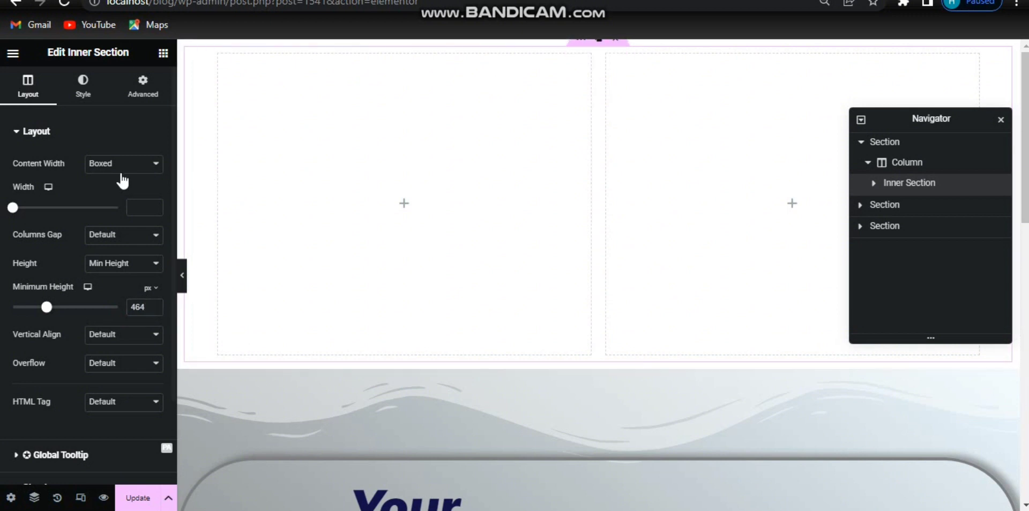
# Step: Set the inner section's boxed width to 1450
pyautogui.click(152, 167)
pyautogui.click(120, 184)
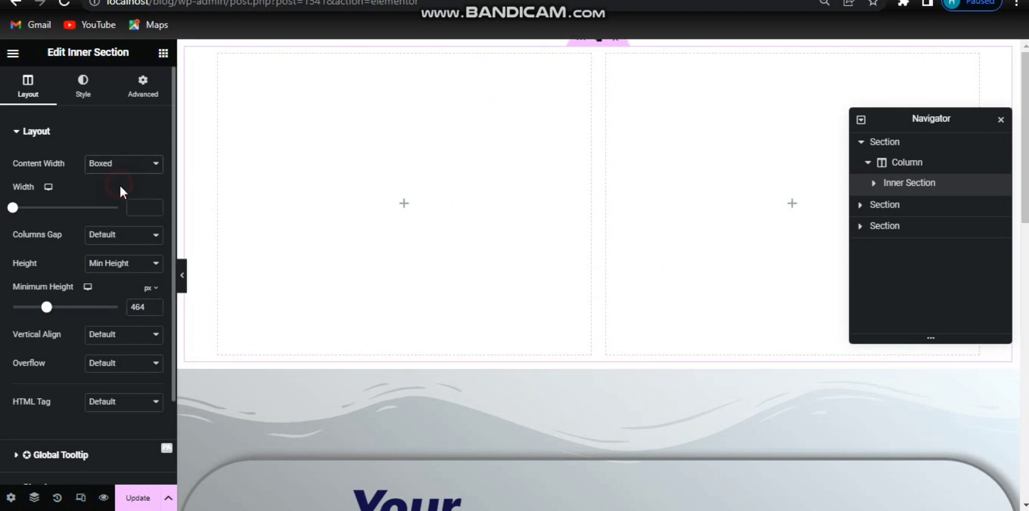
pyautogui.click(135, 208)
pyautogui.write('1450')
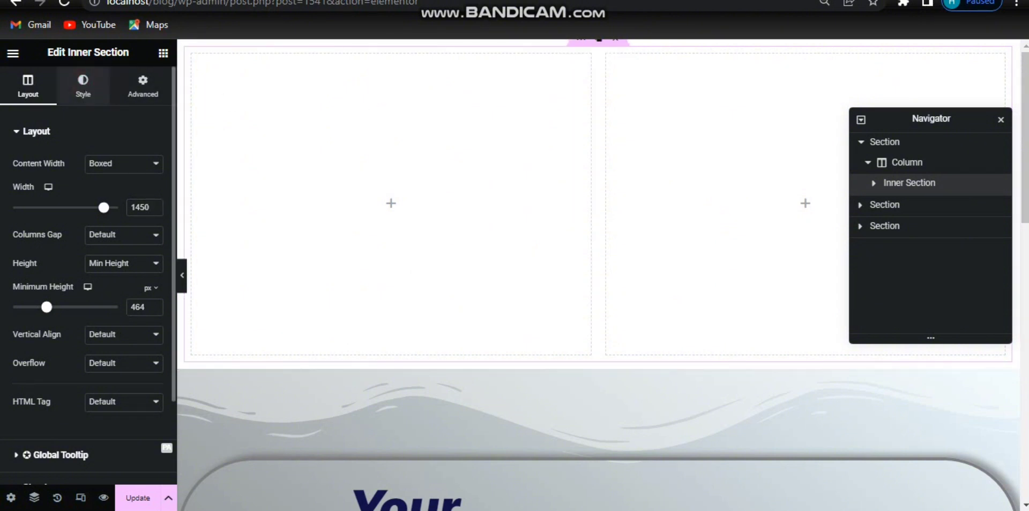
# Step: Give the inner section a gradient background with the first color #c4c4c4
pyautogui.click(83, 86)
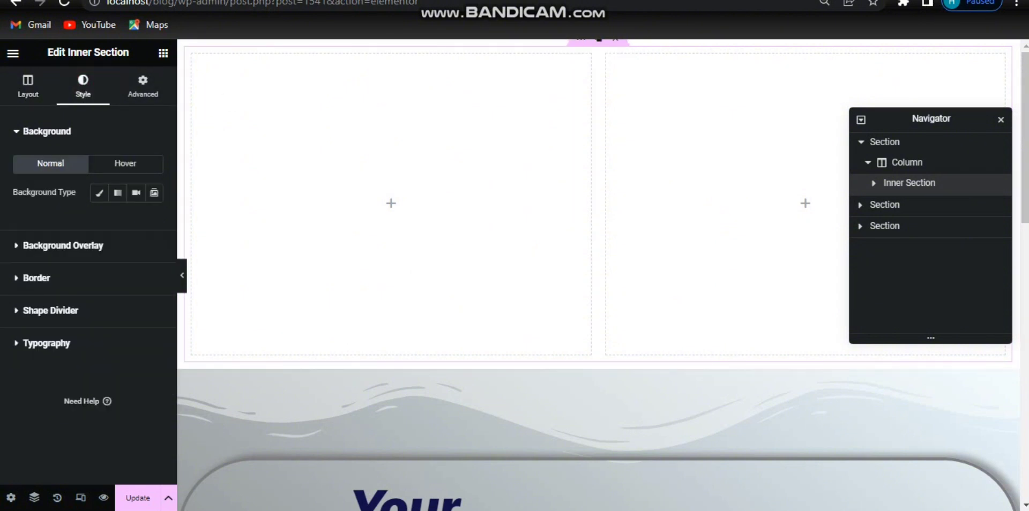
pyautogui.click(117, 194)
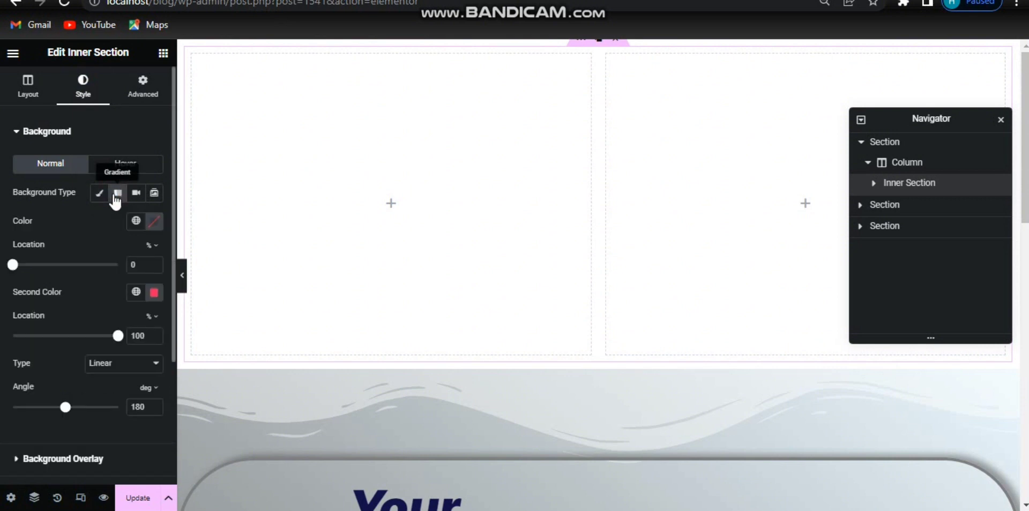
pyautogui.click(154, 225)
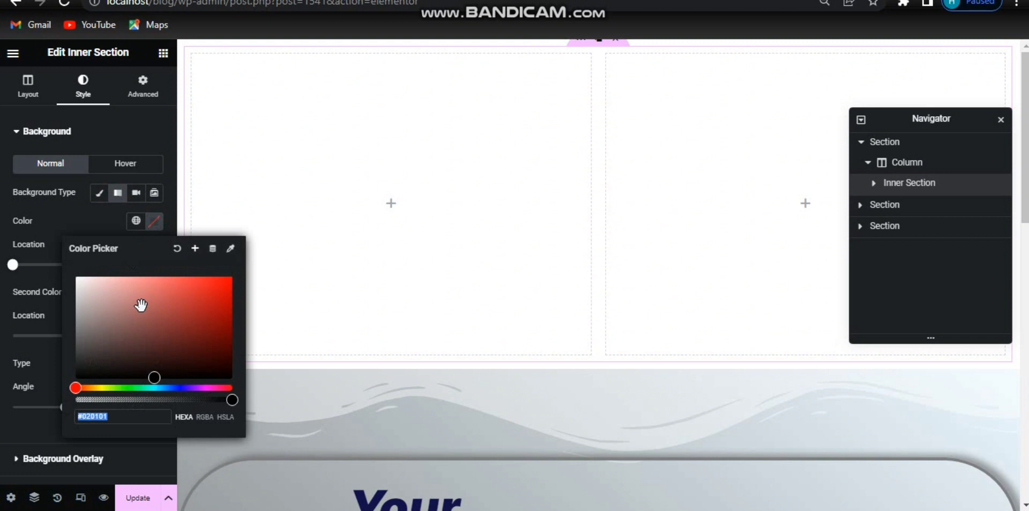
pyautogui.write('c4c4')
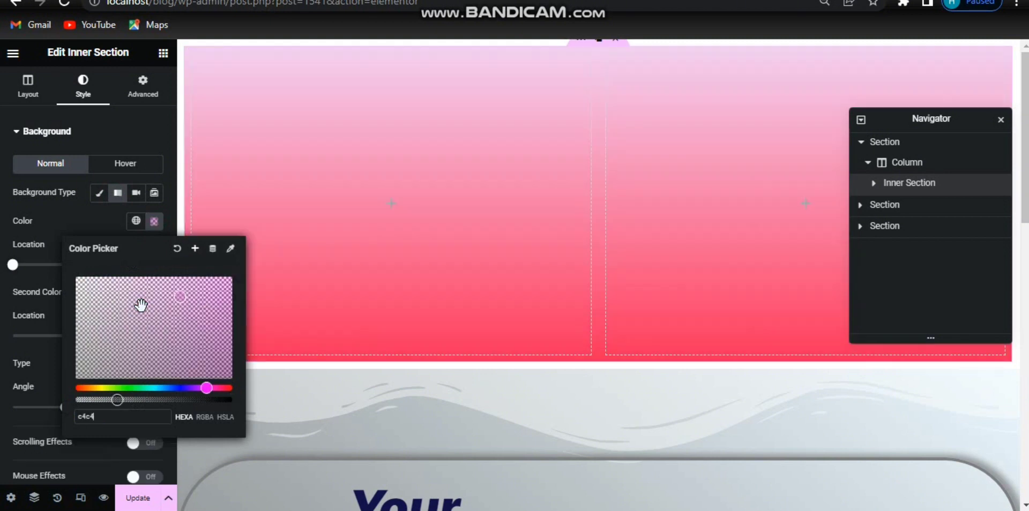
pyautogui.write('c4')
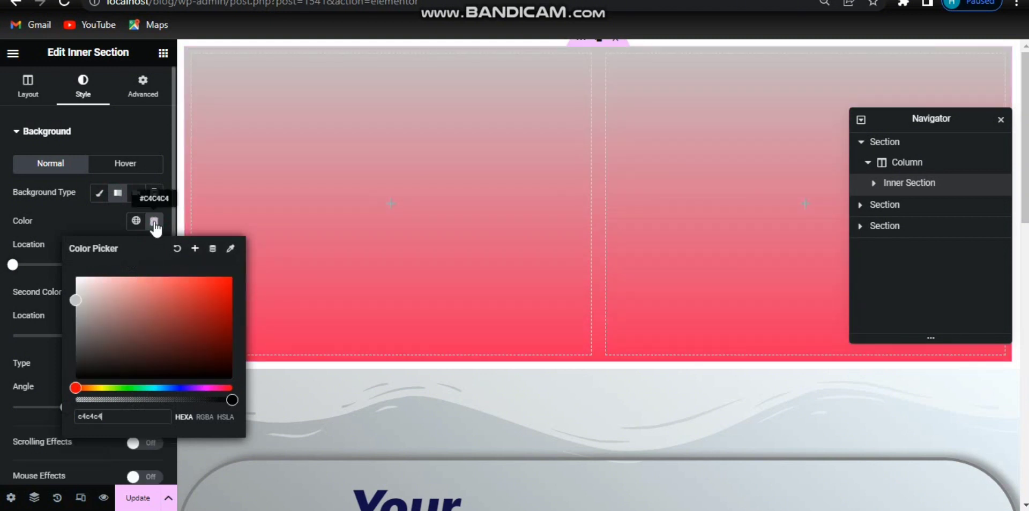
# Step: Paste #FEFF99 as the gradient's second color and set the gradient angle to 175 deg
pyautogui.click(133, 291)
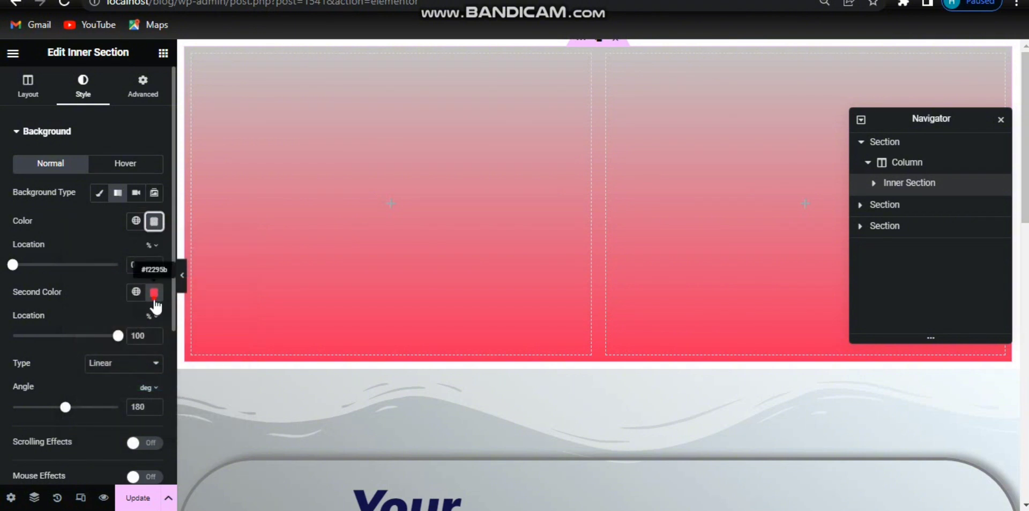
pyautogui.click(154, 292)
pyautogui.write('#FEFF99')
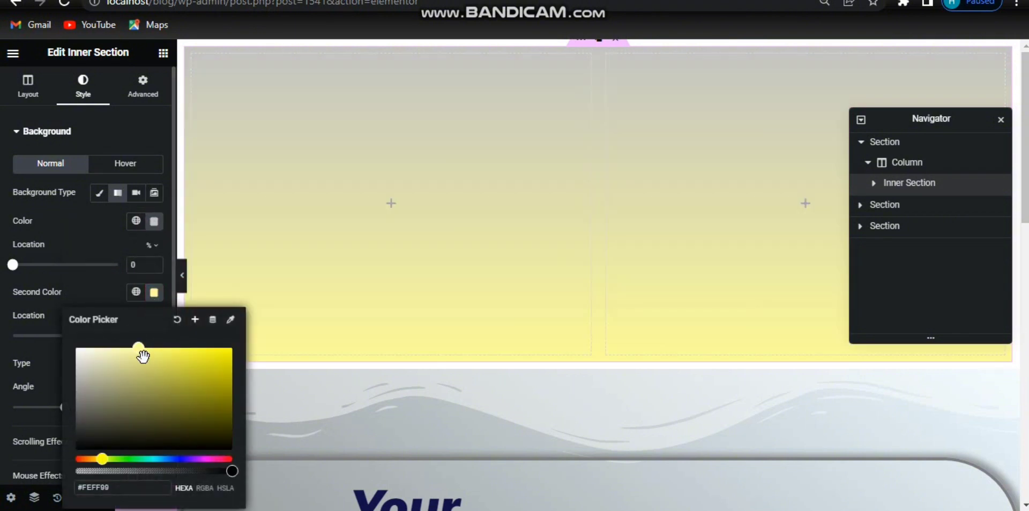
pyautogui.click(155, 293)
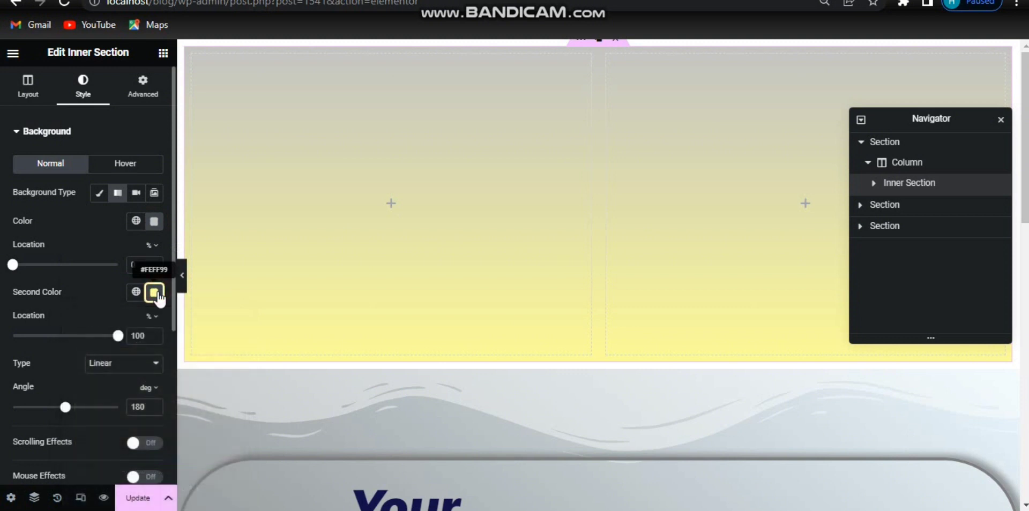
pyautogui.click(145, 406)
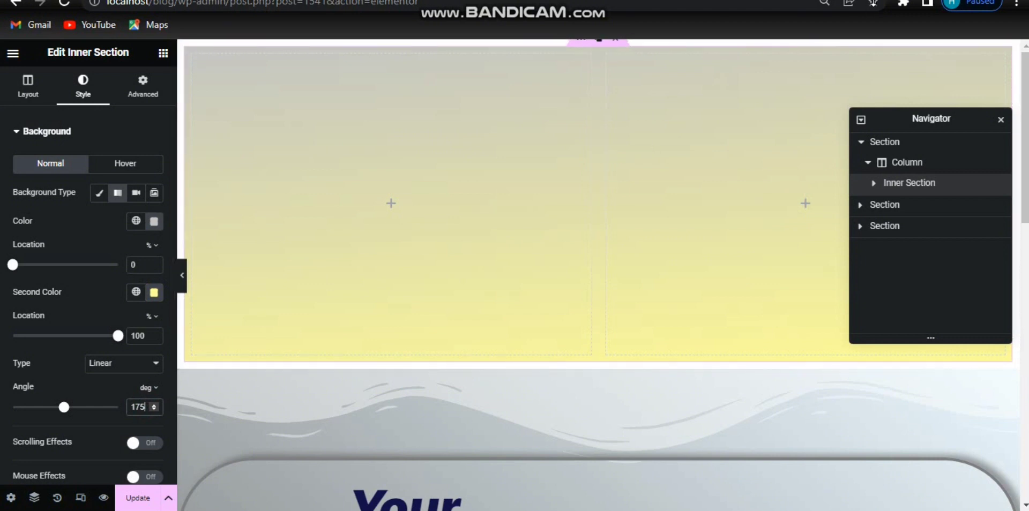
# Step: Set the inner section's top and bottom padding to 70 px, with the padding values unlinked
pyautogui.click(928, 0)
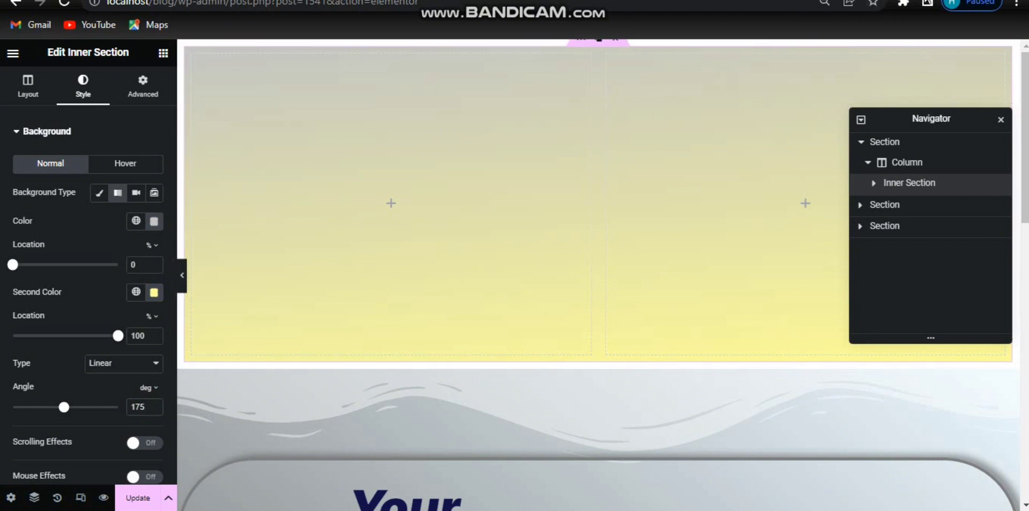
pyautogui.click(142, 88)
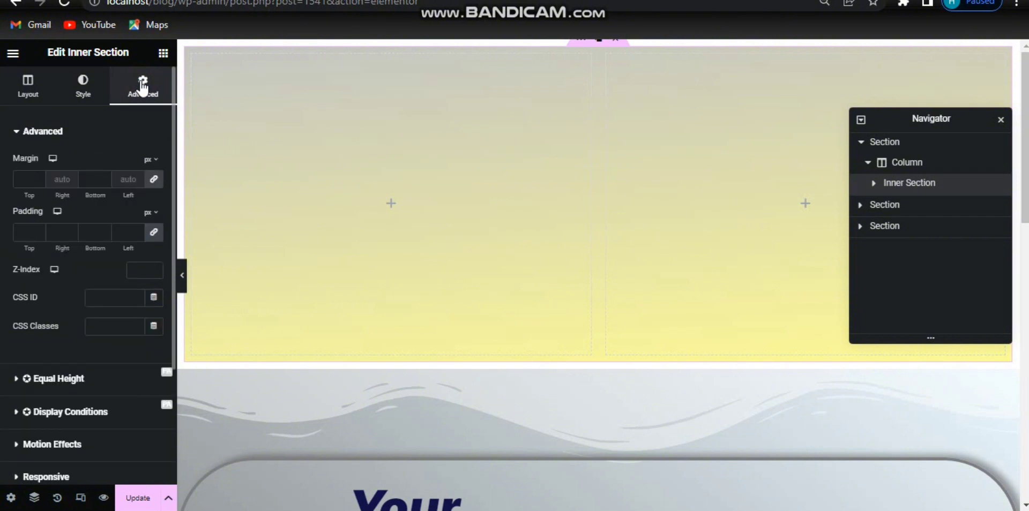
pyautogui.click(155, 232)
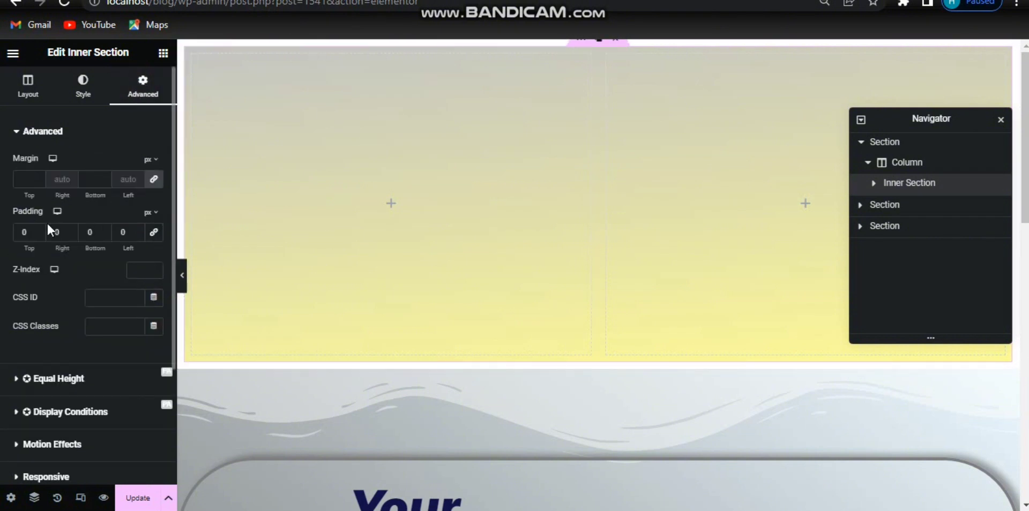
pyautogui.write('70')
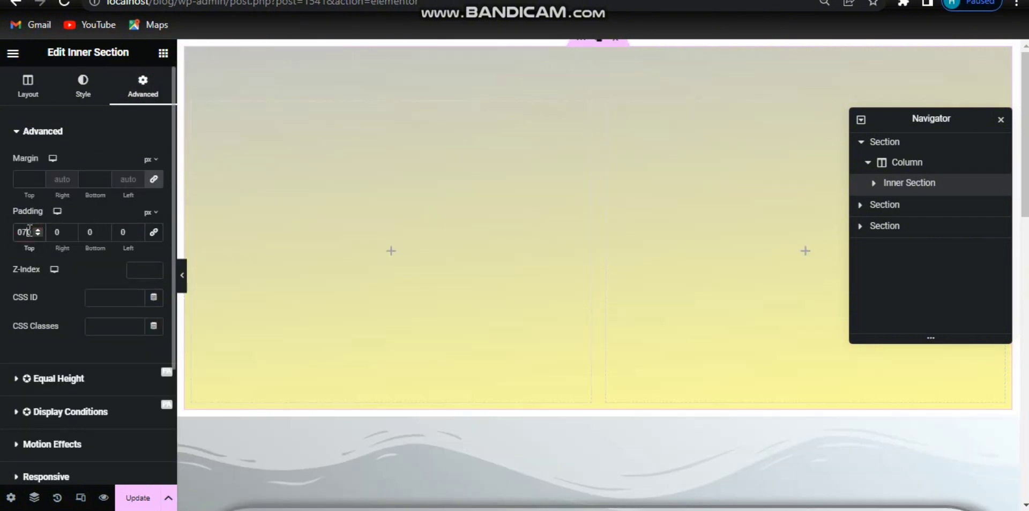
pyautogui.click(95, 232)
pyautogui.write('70')
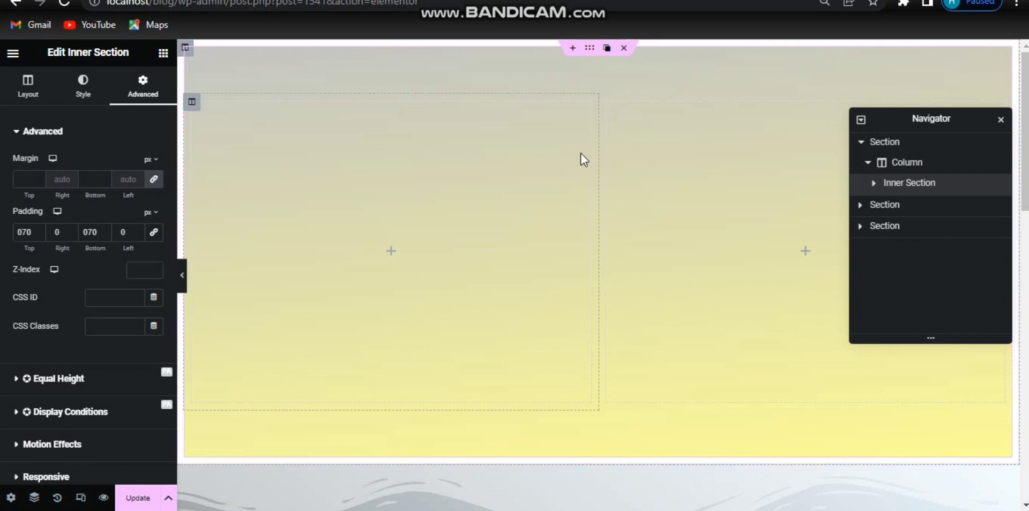
# Step: Add a third column to the inner section and resize the columns by moving their dividers, making the last about 29% wide
pyautogui.moveTo(607, 107)
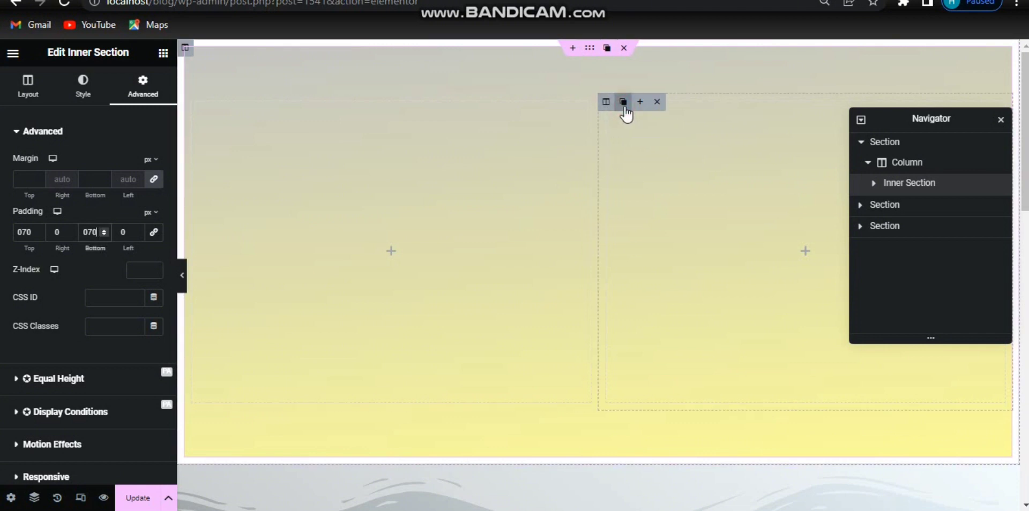
pyautogui.click(623, 105)
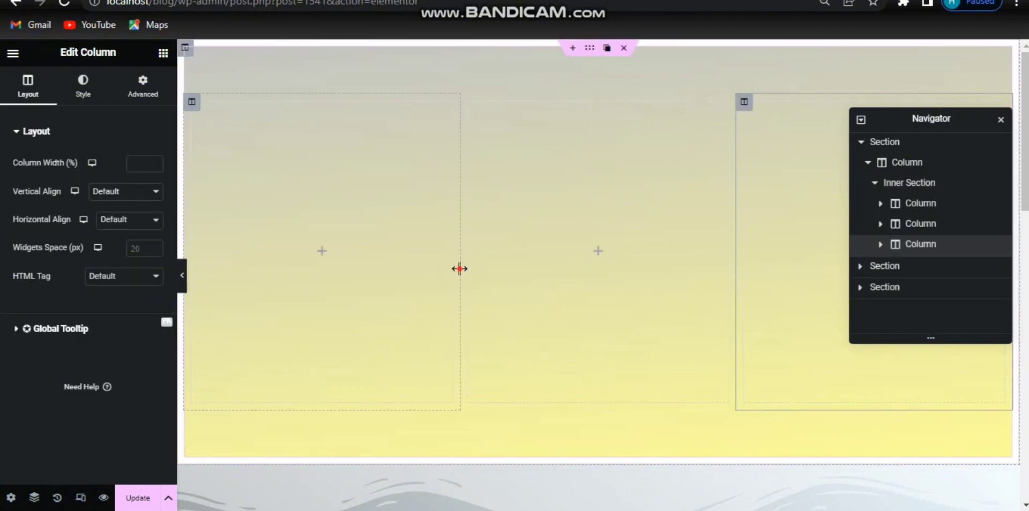
pyautogui.moveTo(459, 268); pyautogui.dragTo(423, 268)
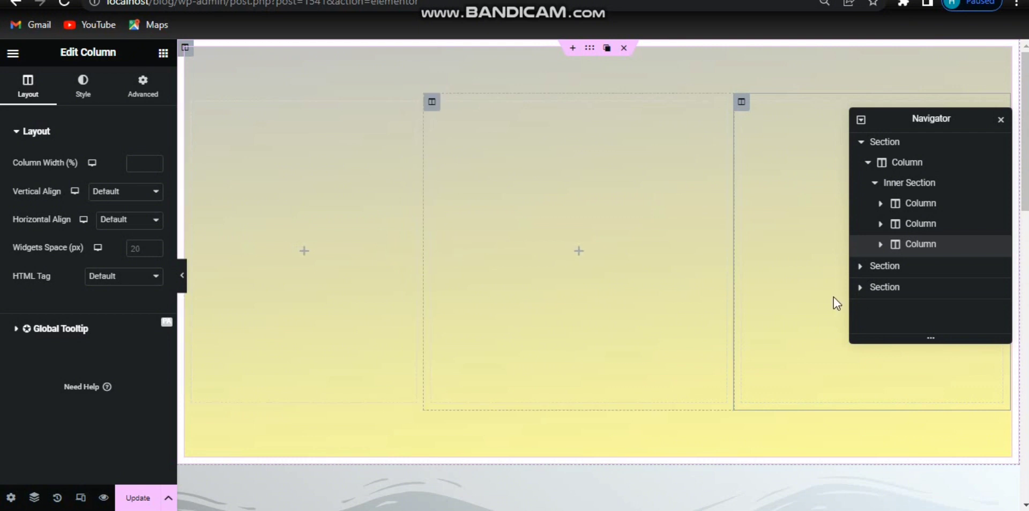
pyautogui.moveTo(735, 301); pyautogui.dragTo(772, 306)
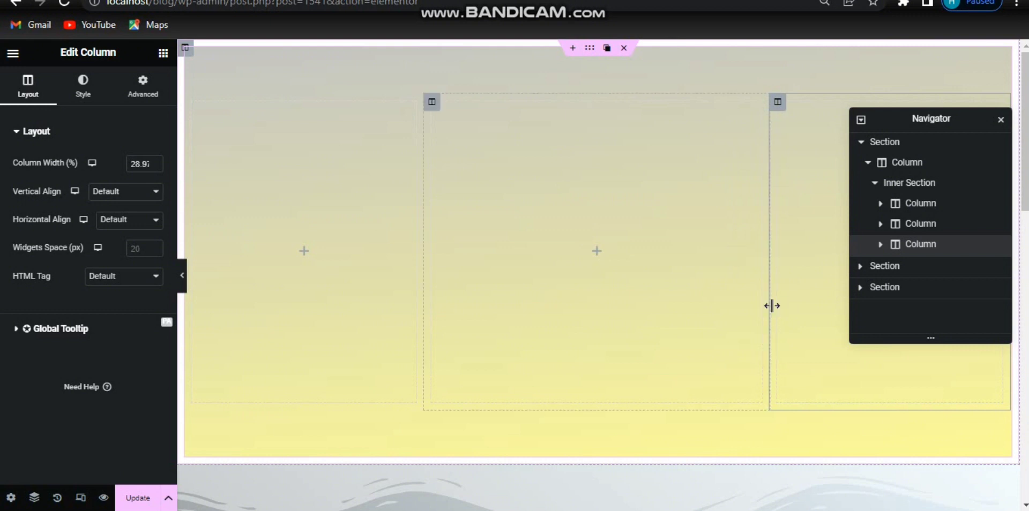
# Step: Add an Image widget to the first column and choose the photo of two women working at a laptop from the media library
pyautogui.click(304, 253)
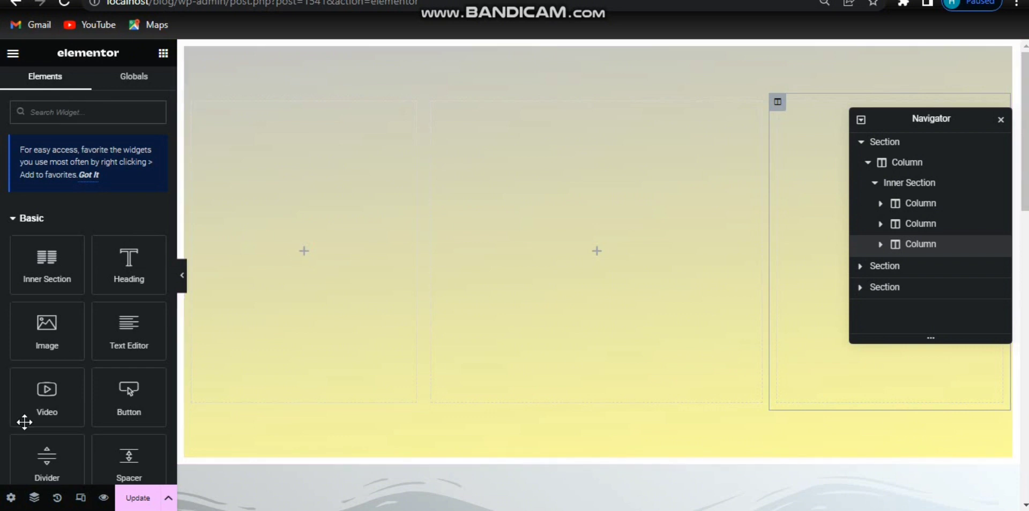
pyautogui.moveTo(46, 340); pyautogui.dragTo(315, 257)
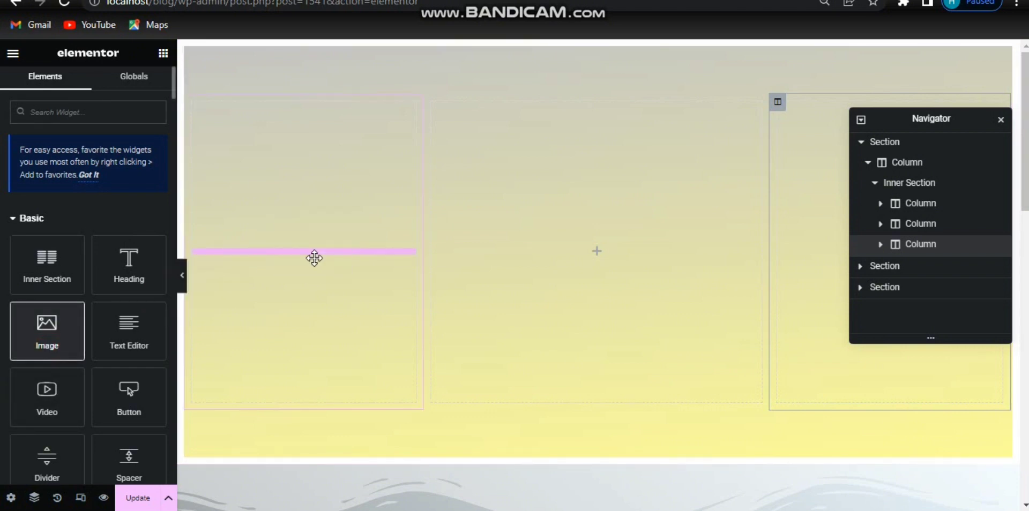
pyautogui.moveTo(108, 213)
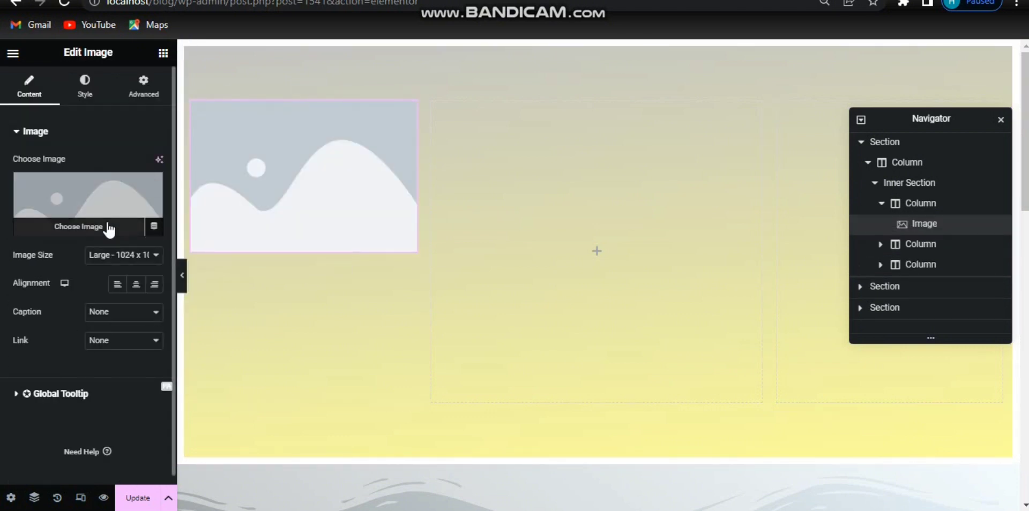
pyautogui.click(109, 230)
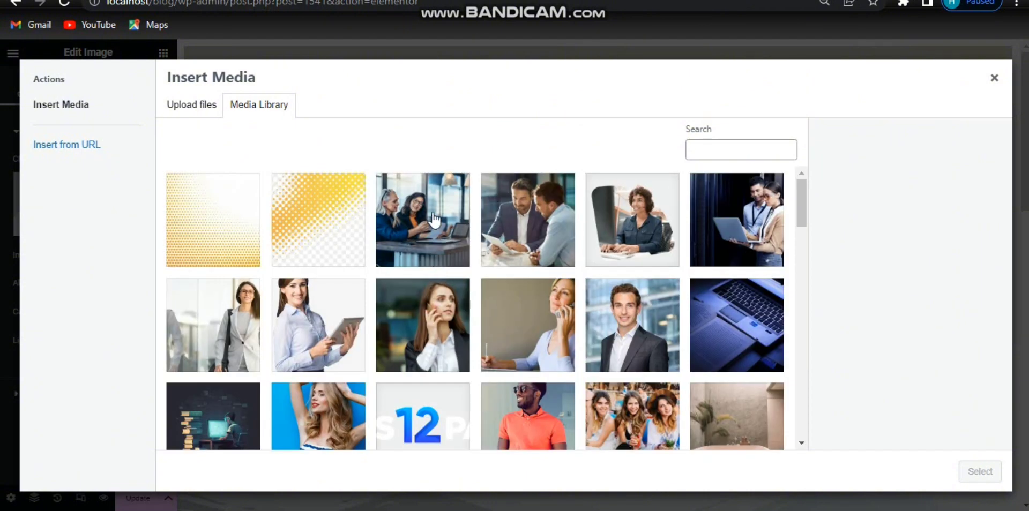
pyautogui.click(434, 220)
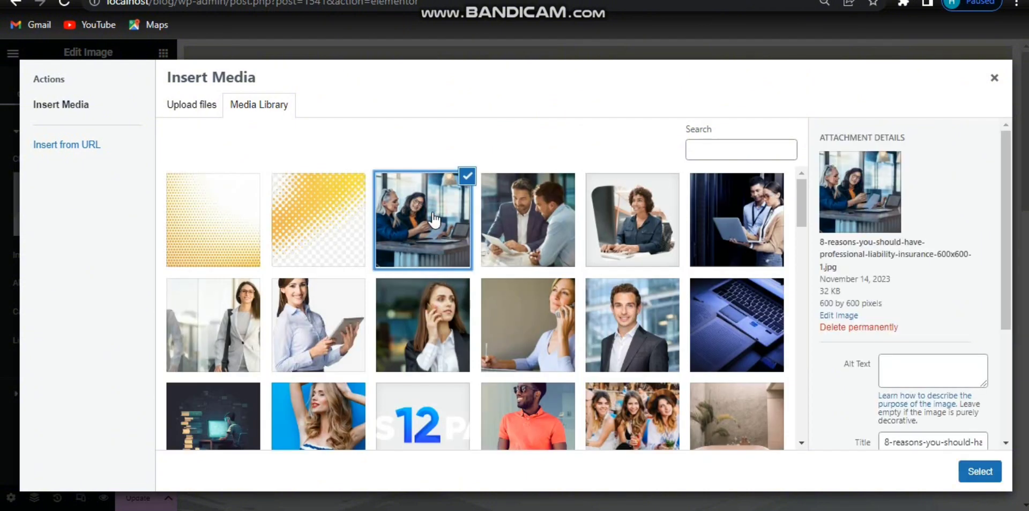
pyautogui.click(980, 474)
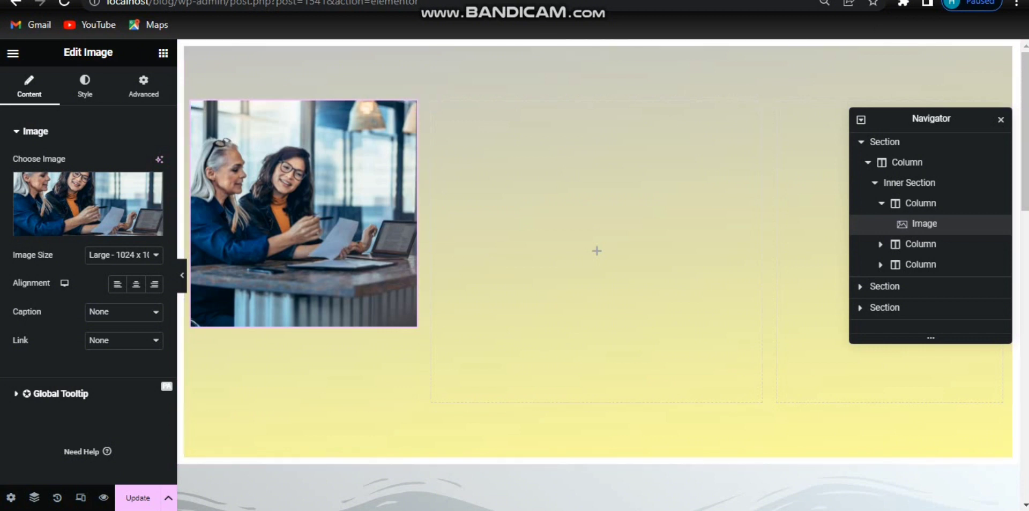
# Step: Set the image size to Full and center-align the image
pyautogui.click(132, 255)
pyautogui.click(116, 337)
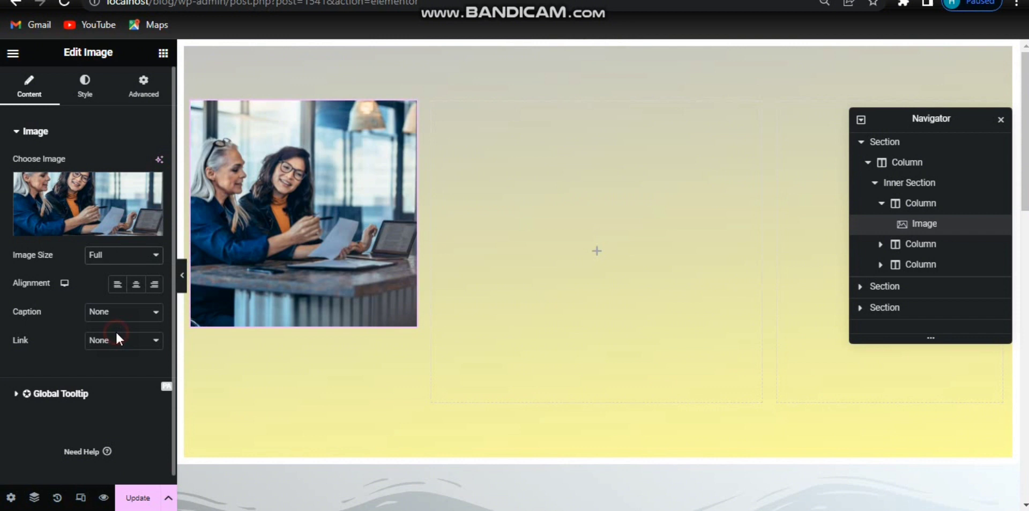
pyautogui.click(137, 286)
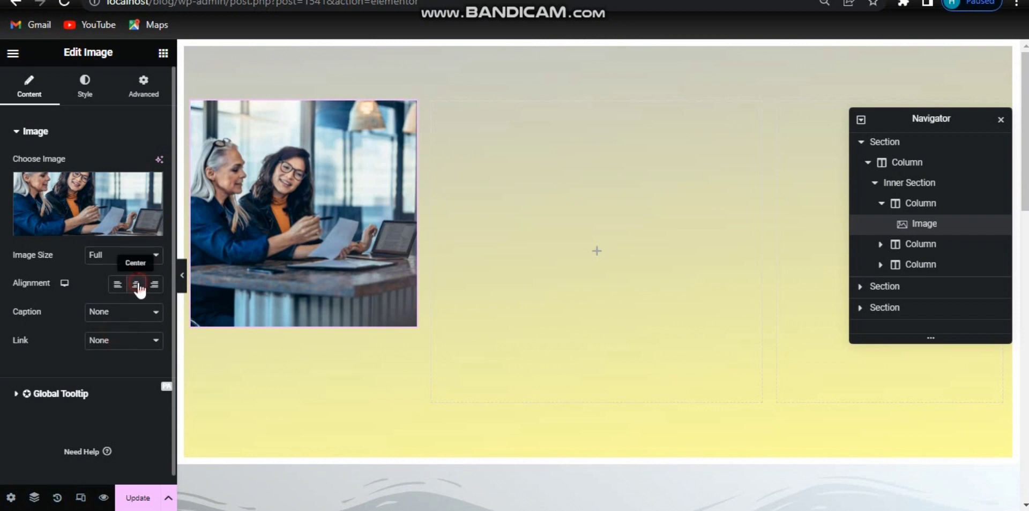
# Step: Set the image's width to 91%
pyautogui.click(86, 86)
pyautogui.click(142, 181)
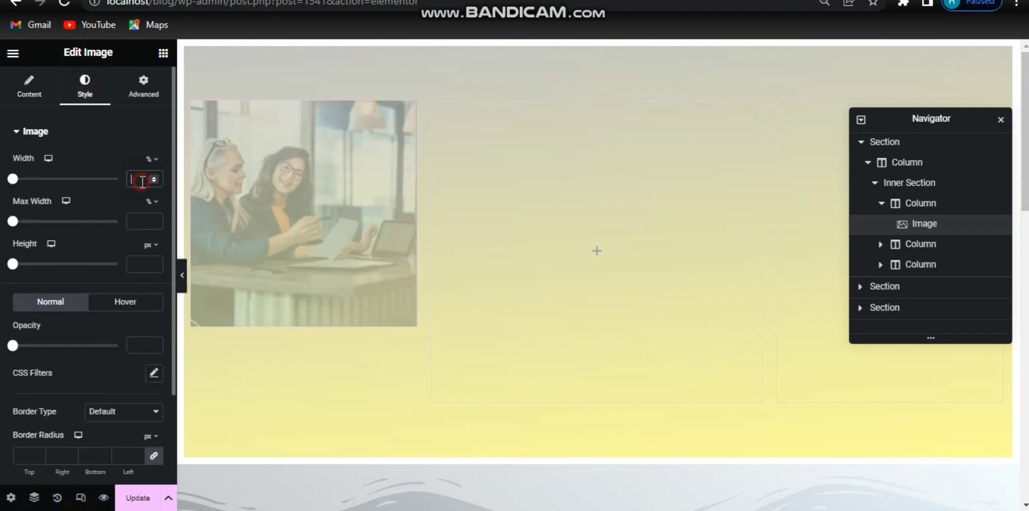
pyautogui.write('91')
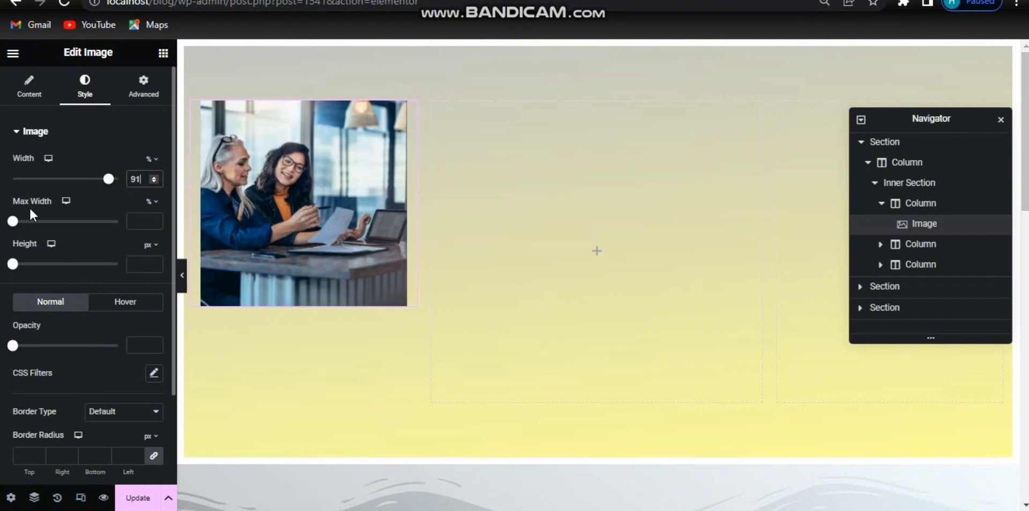
# Step: Set the image's height to 491 px and its object fit to Cover
pyautogui.click(134, 265)
pyautogui.write('2')
pyautogui.write('91')
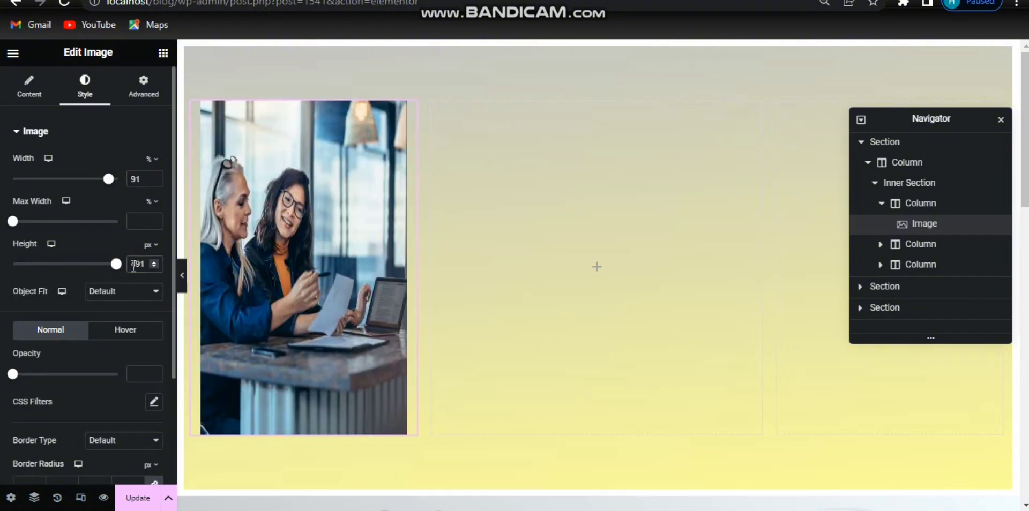
pyautogui.click(142, 291)
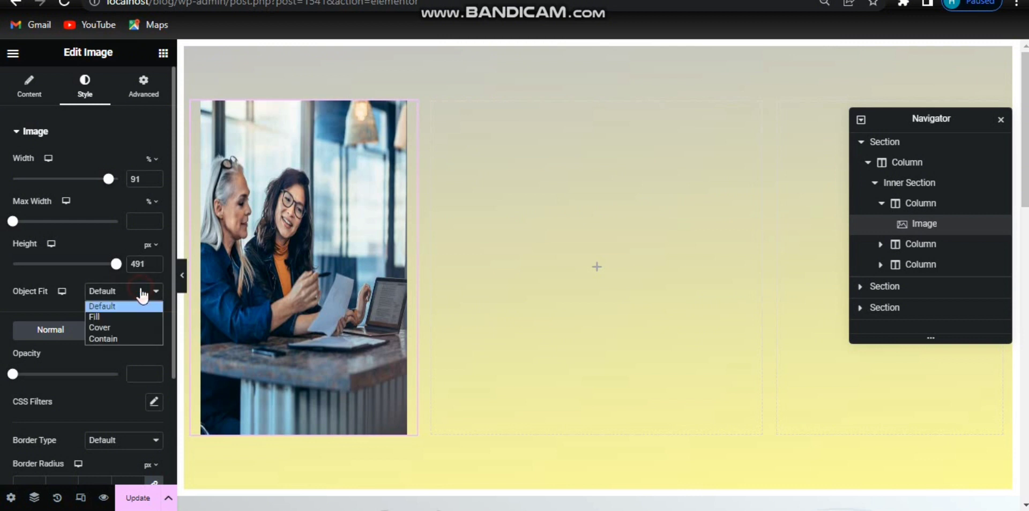
pyautogui.click(124, 327)
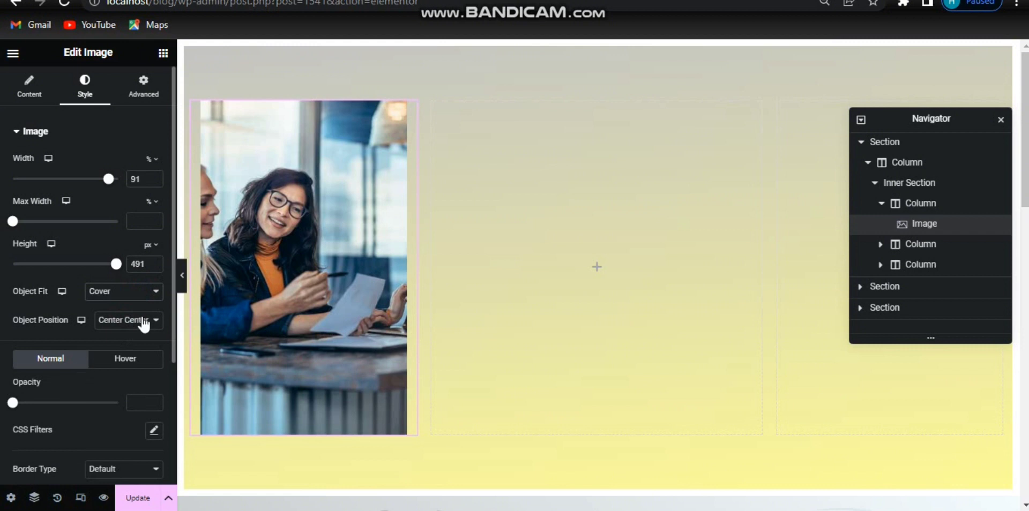
# Step: Round all four corners of the image with a 460 px border radius
pyautogui.scroll(-3, 89, 268)
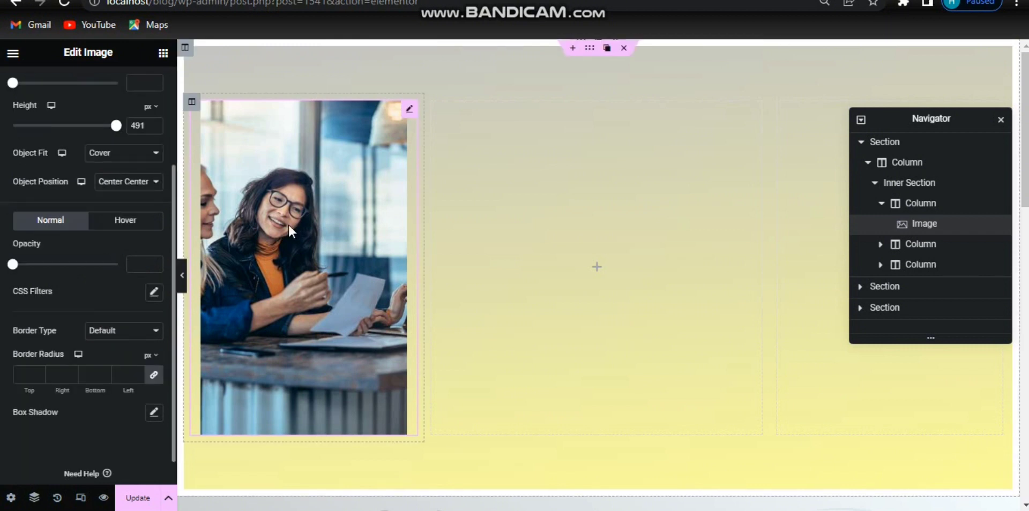
pyautogui.scroll(1, 124, 423)
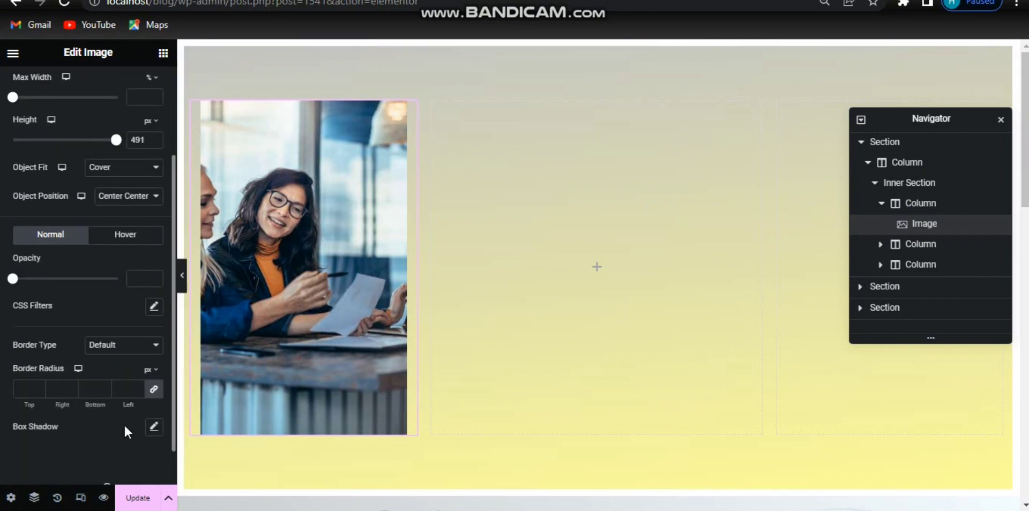
pyautogui.scroll(-1, 118, 386)
pyautogui.scroll(1, 117, 358)
pyautogui.scroll(-1, 120, 355)
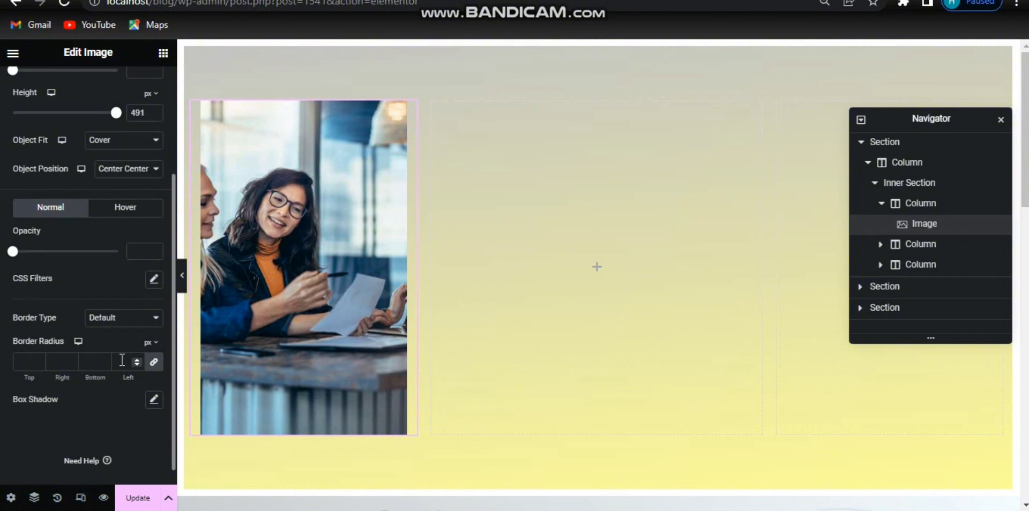
pyautogui.click(122, 360)
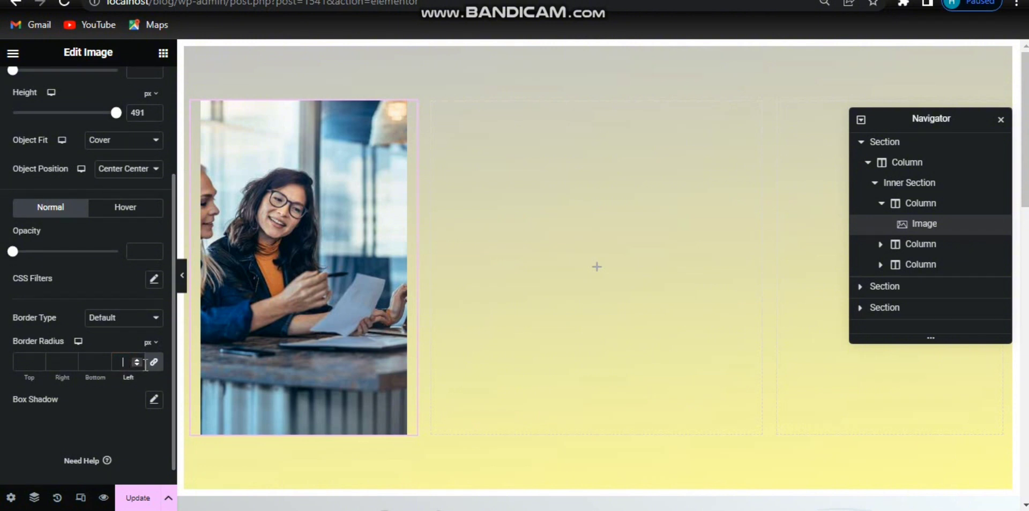
pyautogui.write('460')
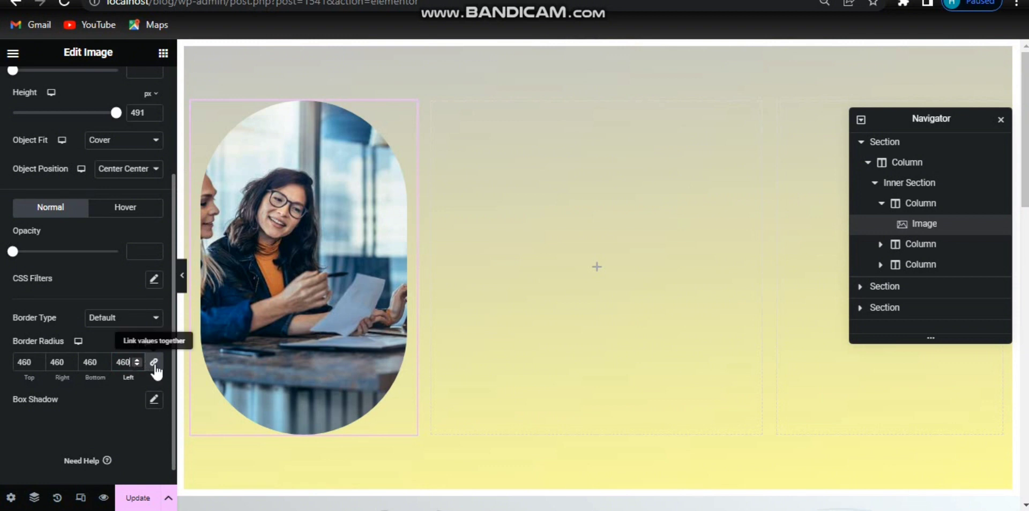
# Step: Unlink the border radius values and set the image's top and bottom radius to 160 px
pyautogui.click(155, 365)
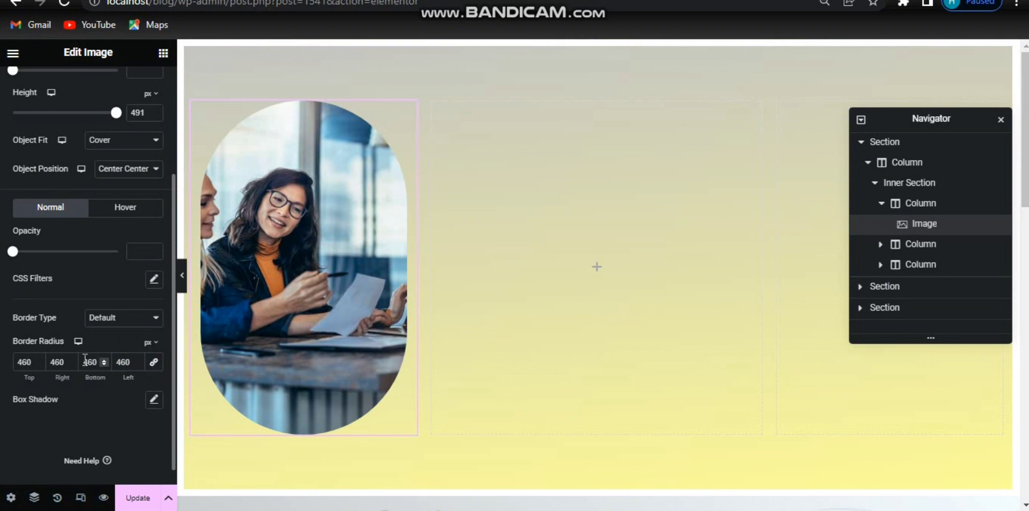
pyautogui.moveTo(84, 361); pyautogui.dragTo(99, 363)
pyautogui.write('160')
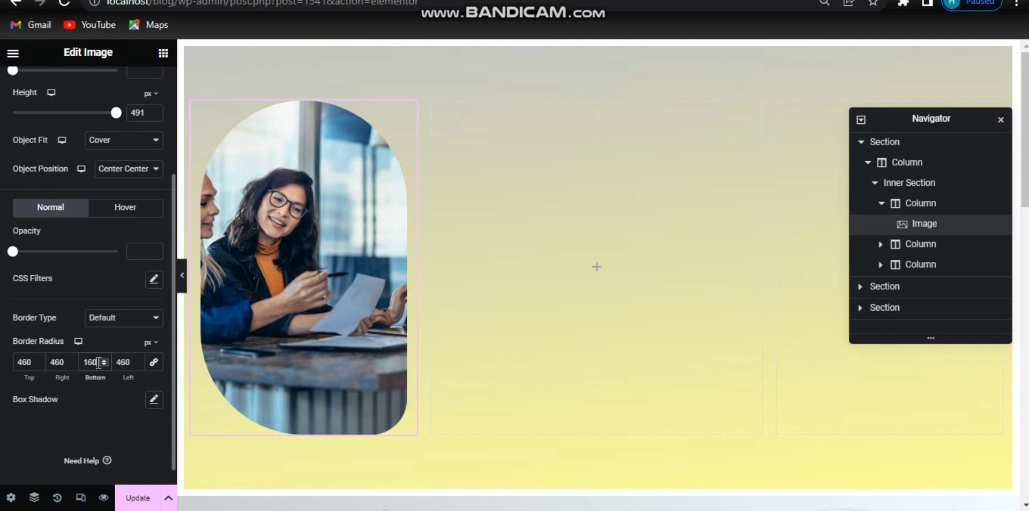
pyautogui.click(15, 363)
pyautogui.write('160')
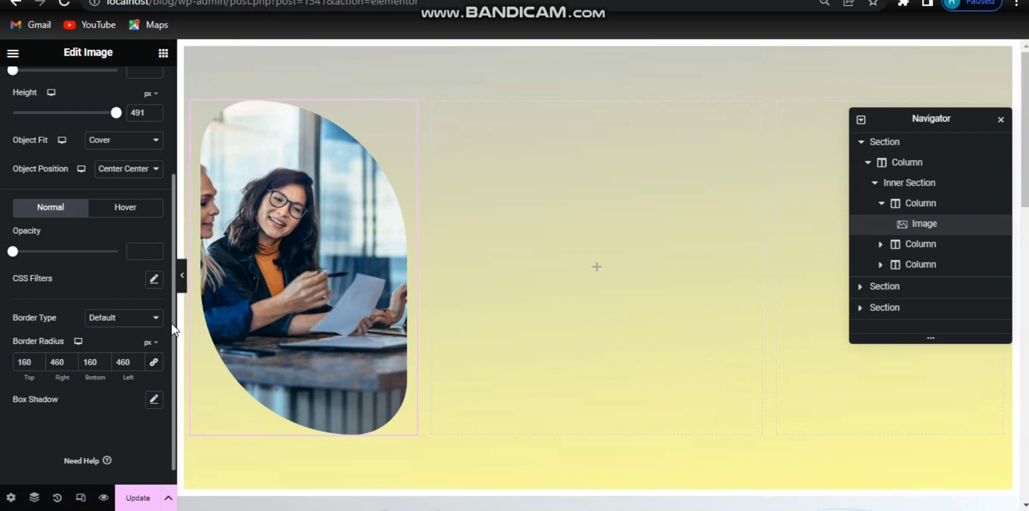
# Step: Give the image Absolute positioning and move it down to offsets of about 35 px horizontally and 125 px vertically
pyautogui.scroll(3, 156, 204)
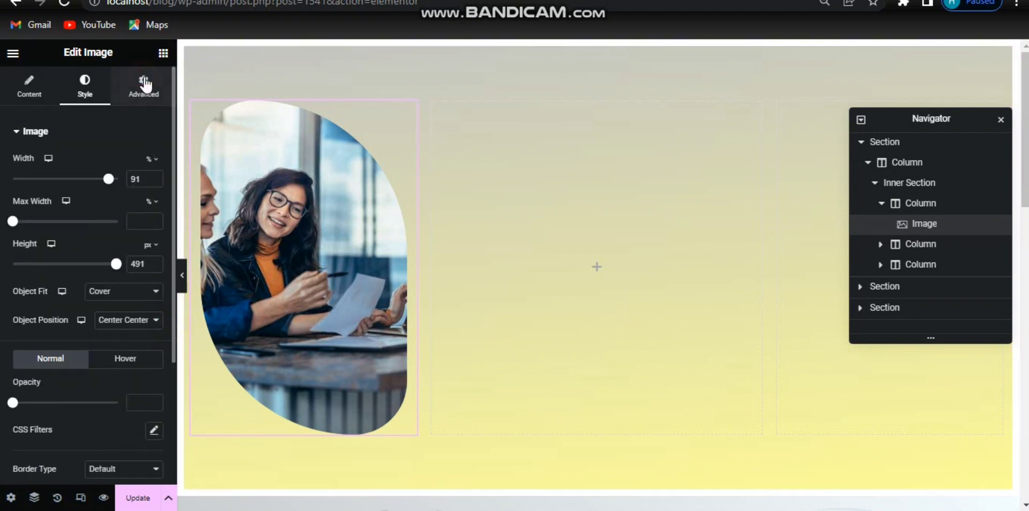
pyautogui.click(143, 85)
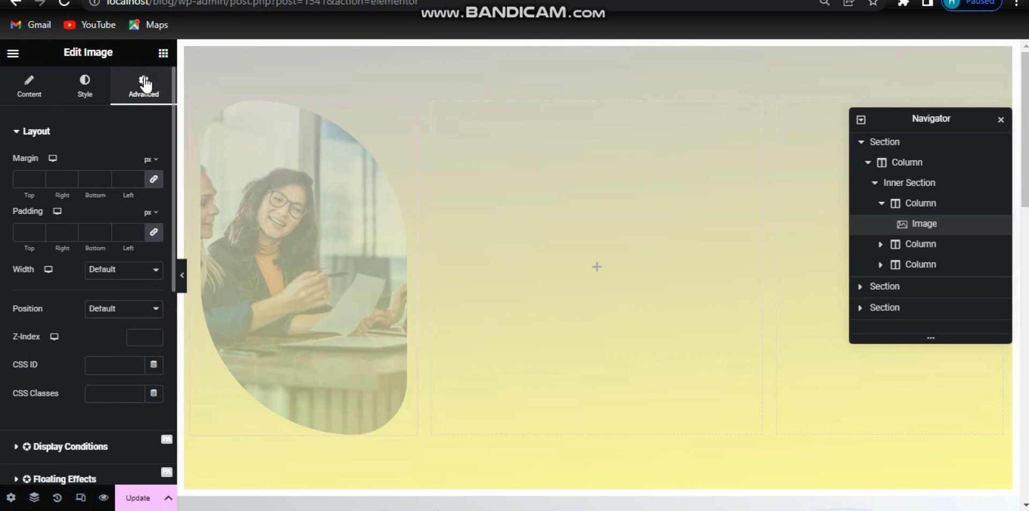
pyautogui.click(124, 271)
pyautogui.click(125, 284)
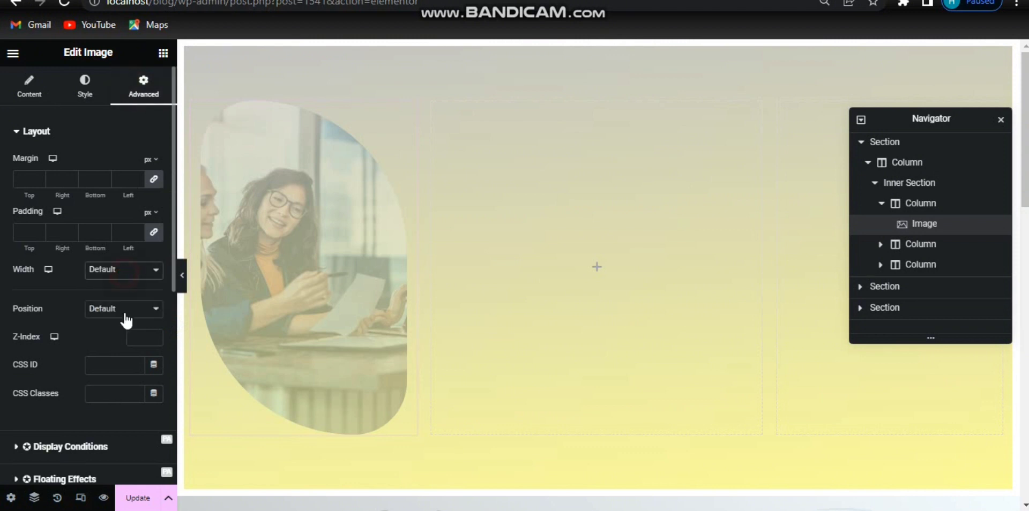
pyautogui.click(125, 310)
pyautogui.click(124, 334)
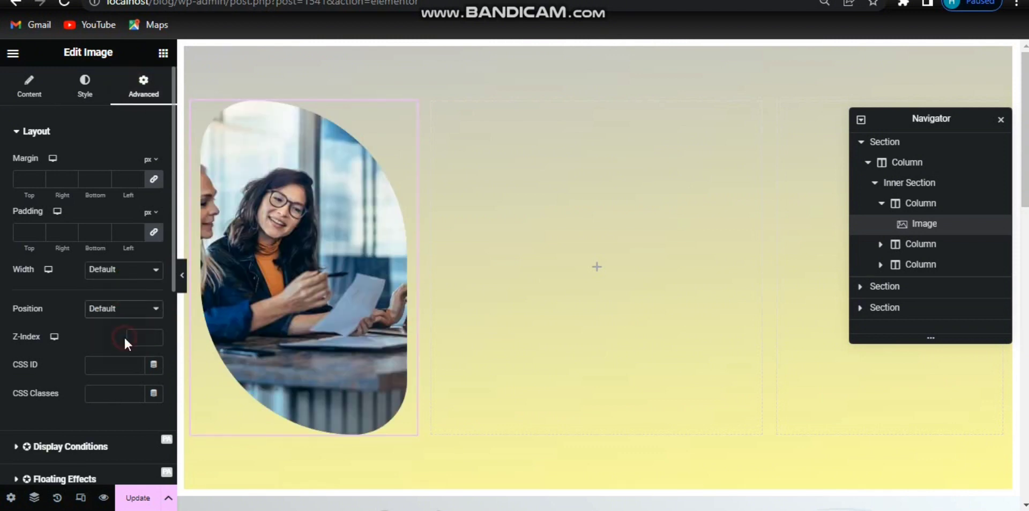
pyautogui.moveTo(342, 244); pyautogui.dragTo(366, 326)
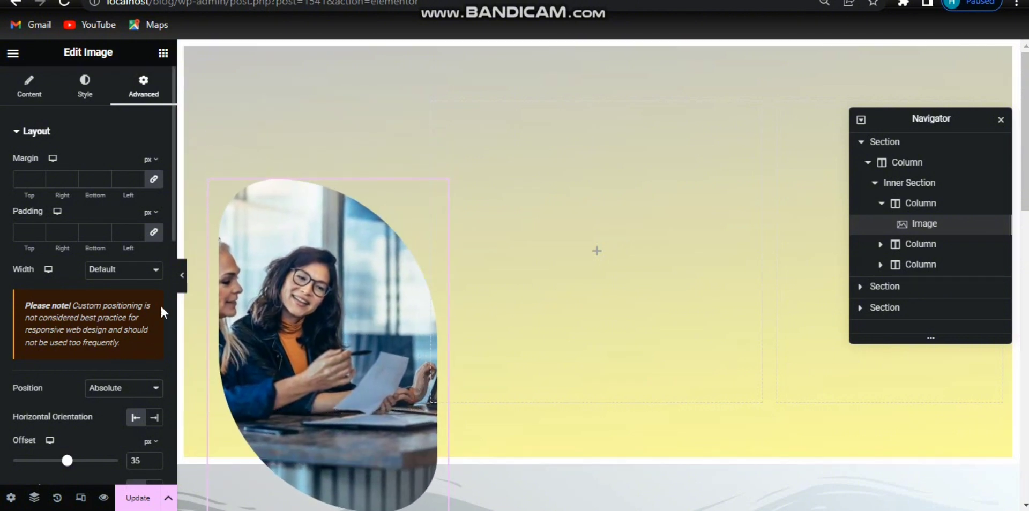
pyautogui.moveTo(173, 230); pyautogui.dragTo(178, 315)
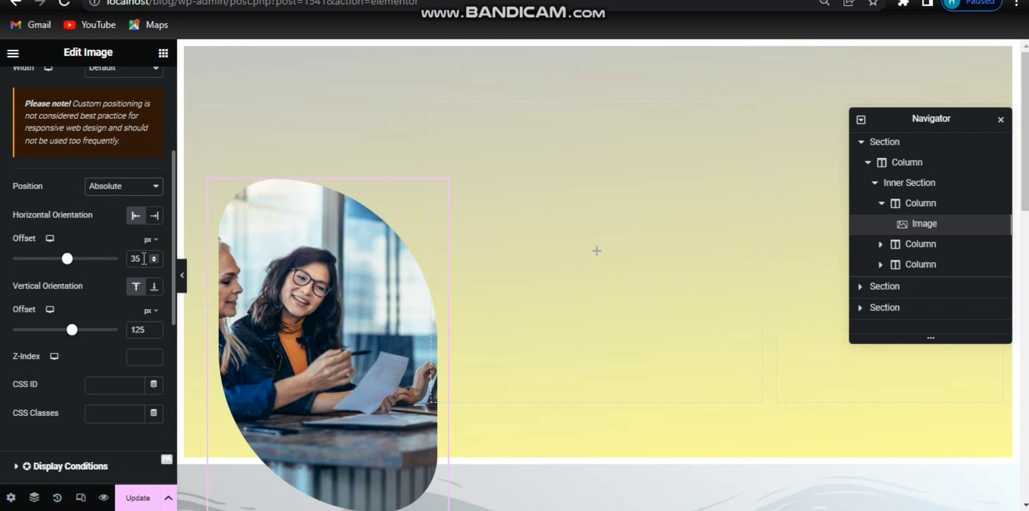
# Step: Set the image's horizontal offset to 66 px and its vertical offset to about 143 px
pyautogui.write('66')
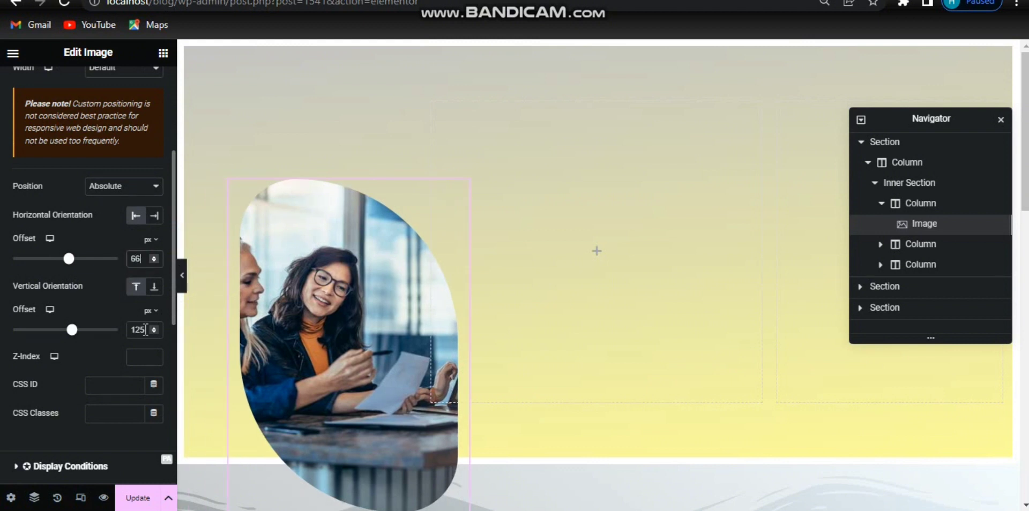
pyautogui.moveTo(145, 330); pyautogui.dragTo(123, 335)
pyautogui.hotkey('ctrl', 'v')
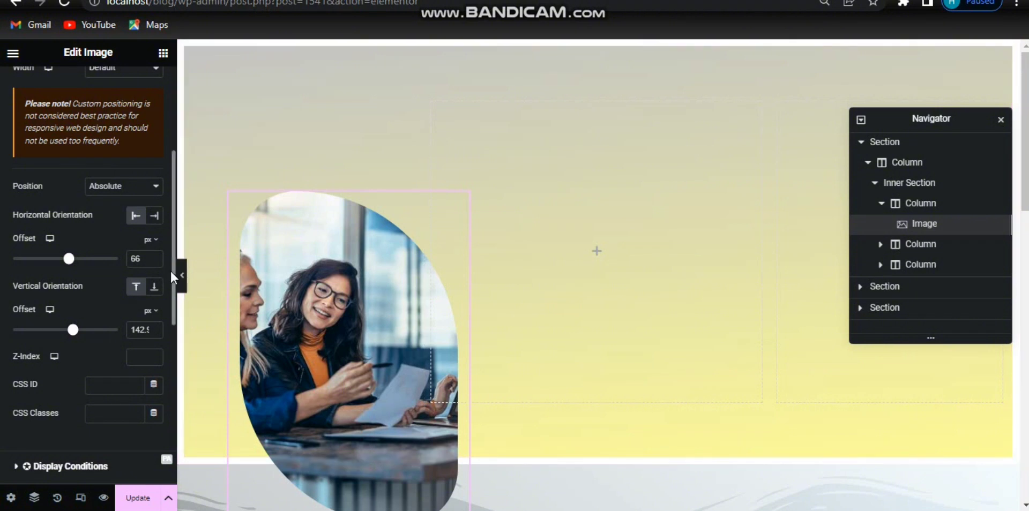
# Step: Turn on Mouse Effects for the image and set its 3D Tilt direction to Opposite
pyautogui.scroll(-7, 170, 271)
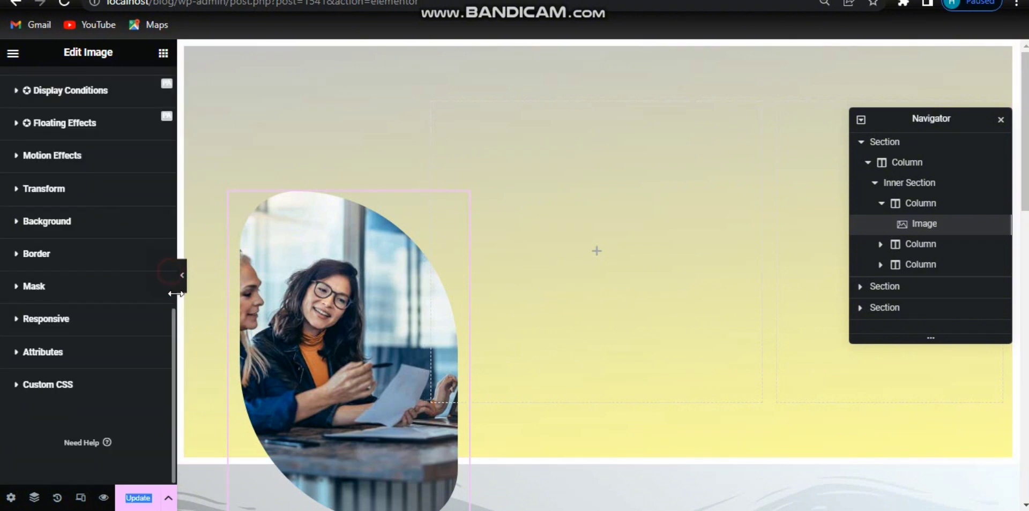
pyautogui.click(128, 163)
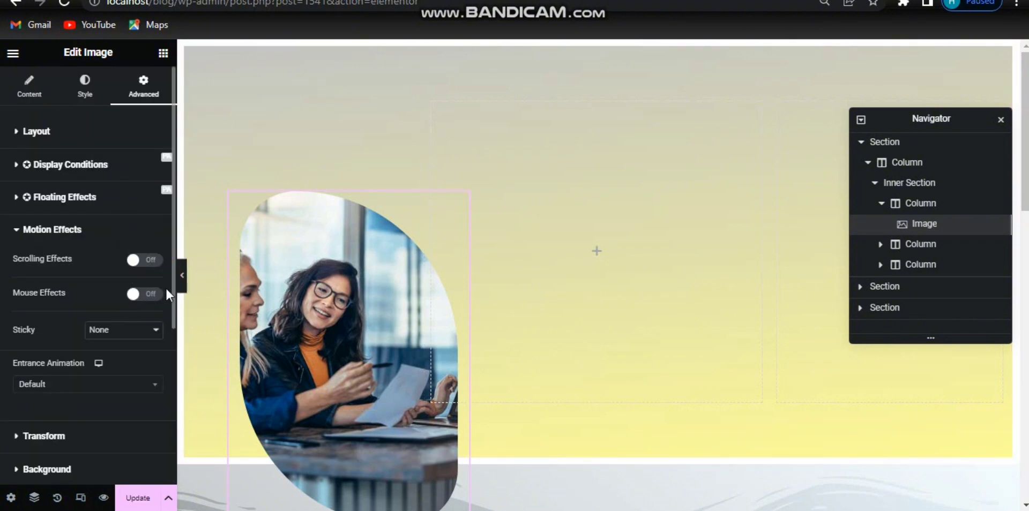
pyautogui.click(157, 294)
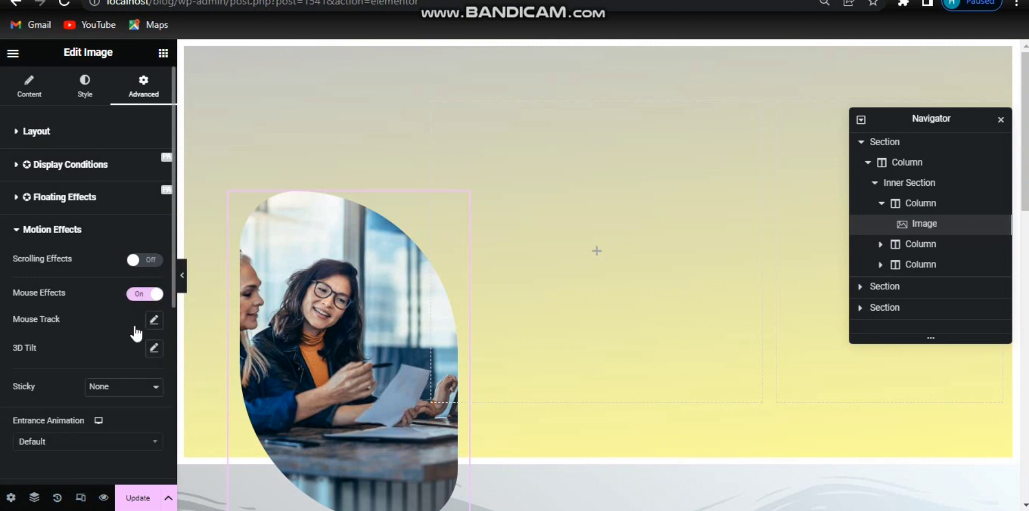
pyautogui.click(154, 351)
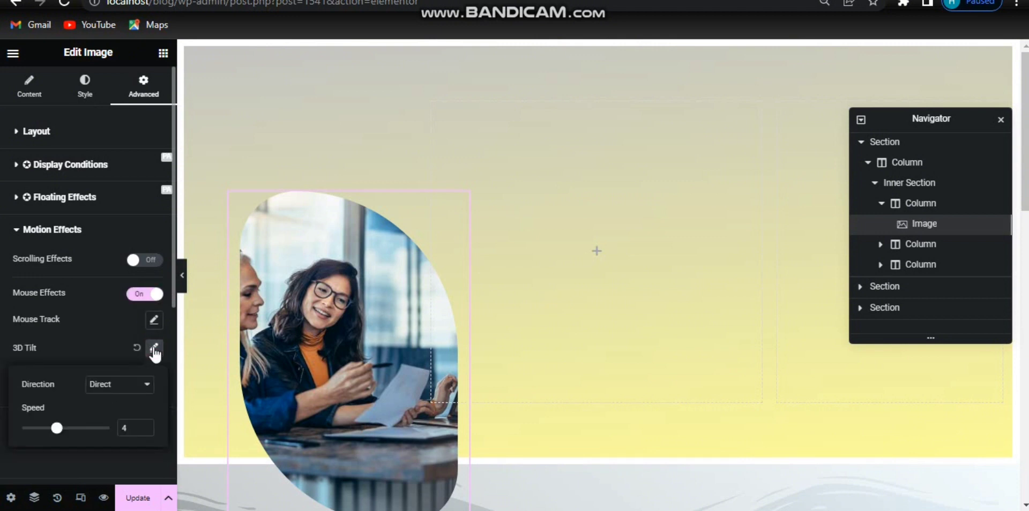
pyautogui.click(136, 386)
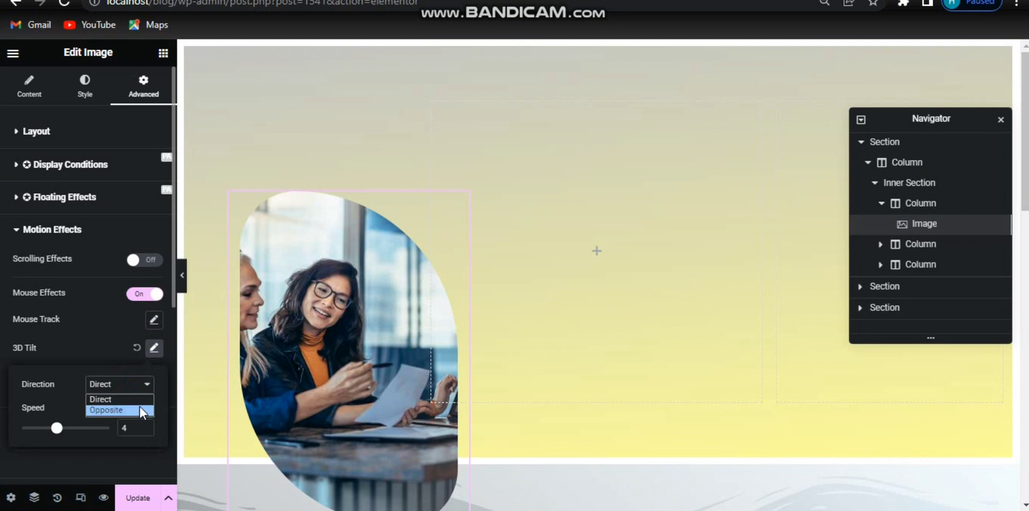
pyautogui.click(139, 410)
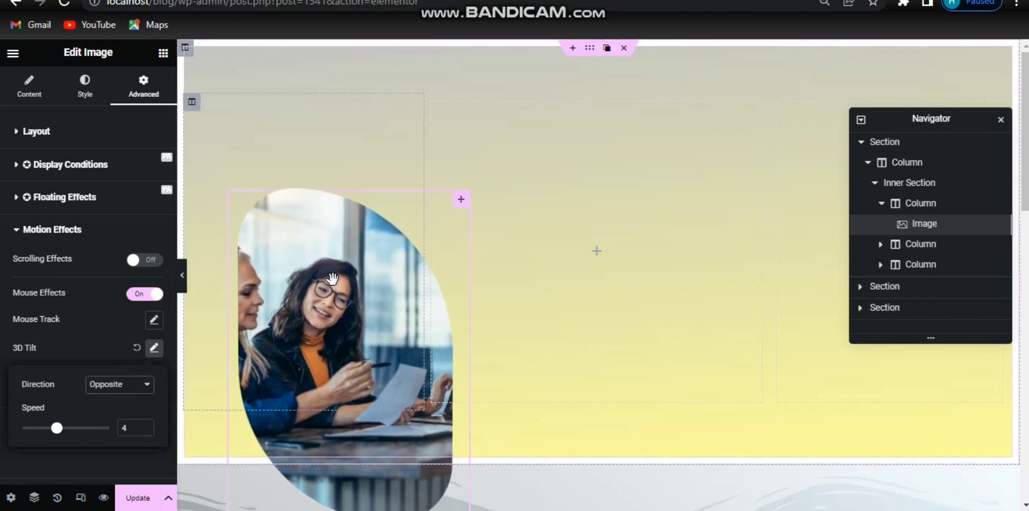
# Step: Turn on Scrolling Effects and open Vertical Scroll, keeping the direction Up
pyautogui.click(155, 260)
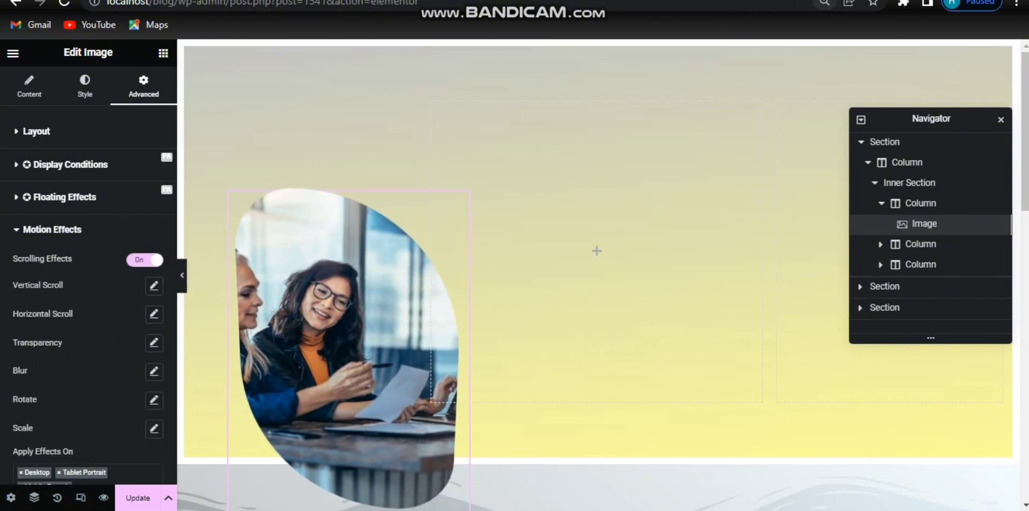
pyautogui.click(154, 285)
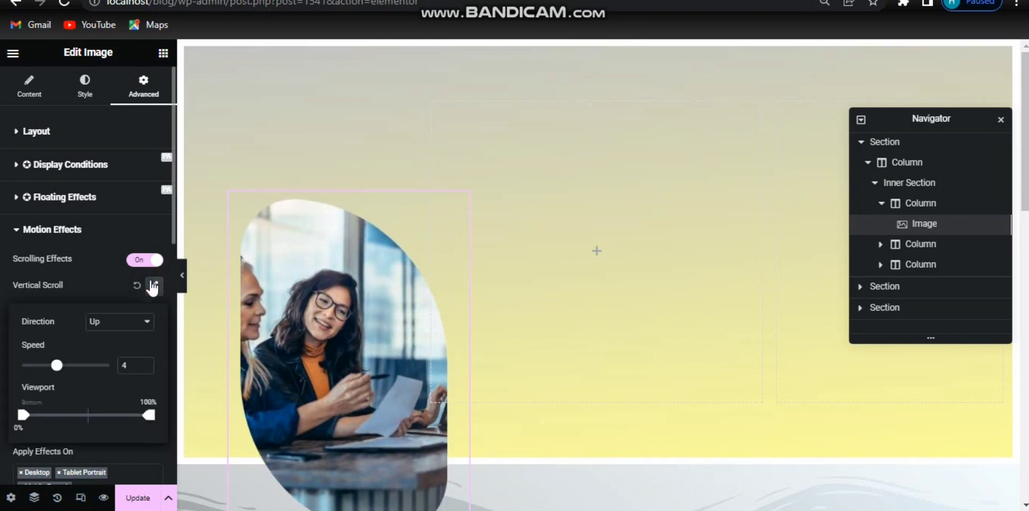
pyautogui.click(132, 331)
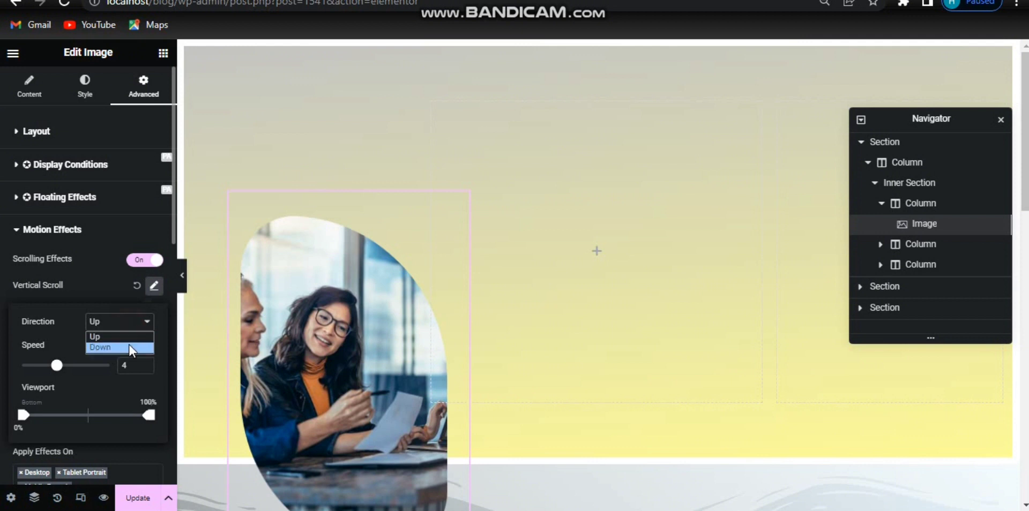
pyautogui.click(127, 337)
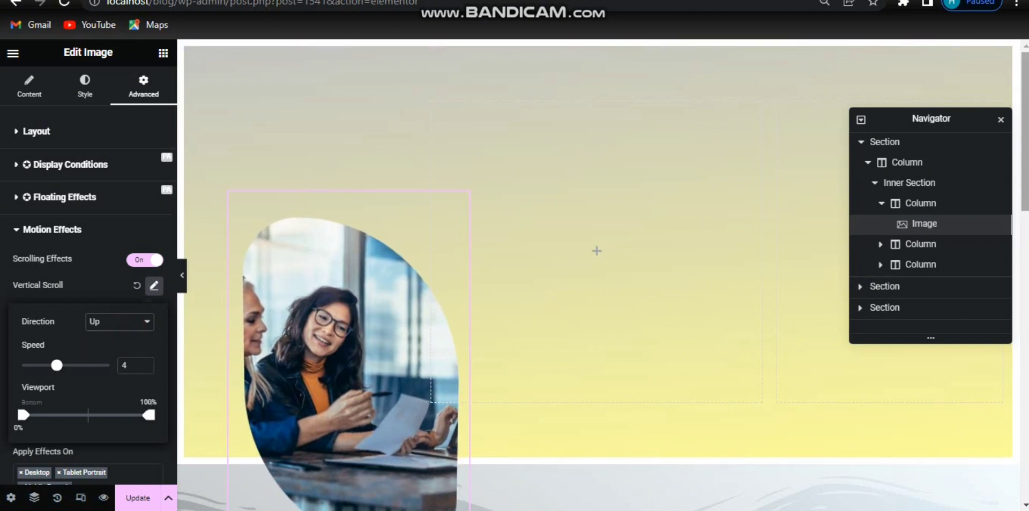
# Step: Set the vertical scroll speed to 3
pyautogui.scroll(-1, 1011, 167)
pyautogui.scroll(-3, 594, 289)
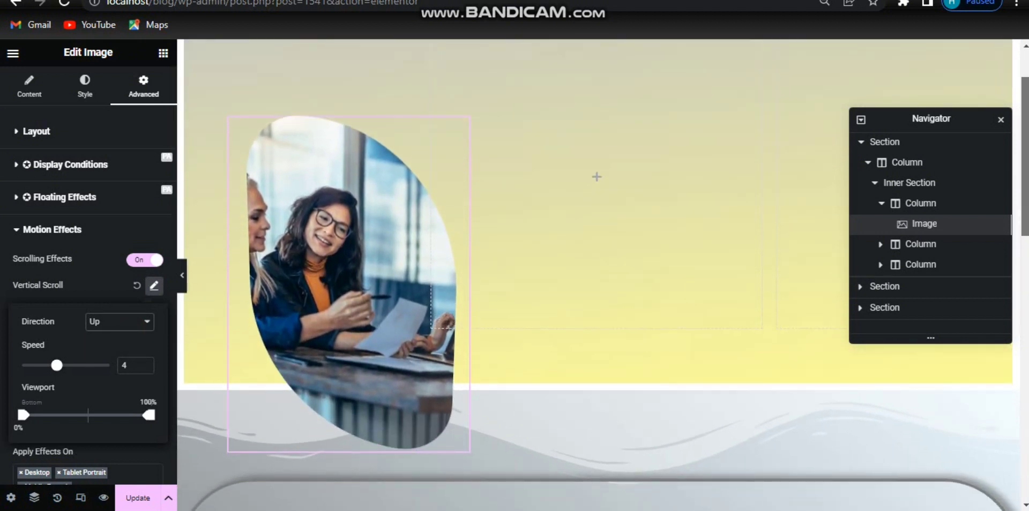
pyautogui.scroll(-4, 599, 275)
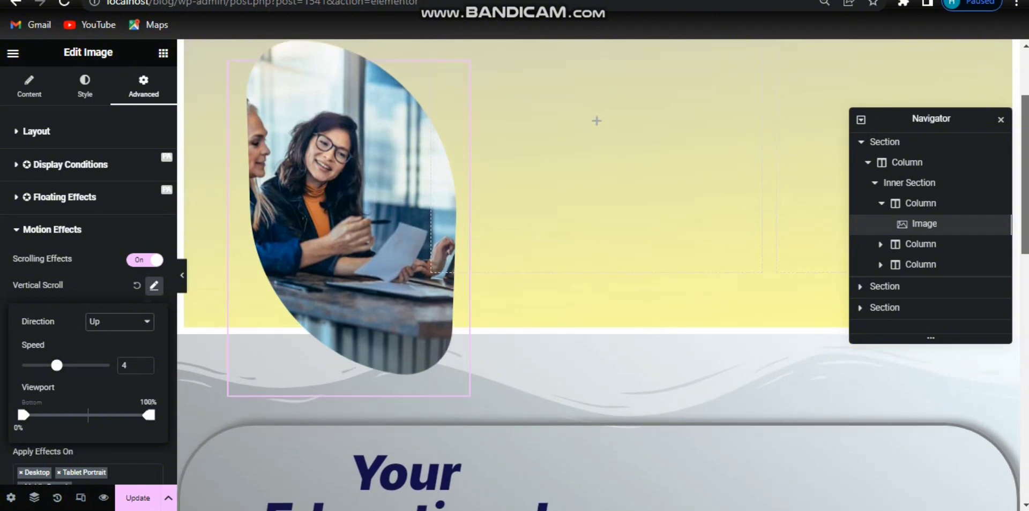
pyautogui.scroll(4, 1022, 123)
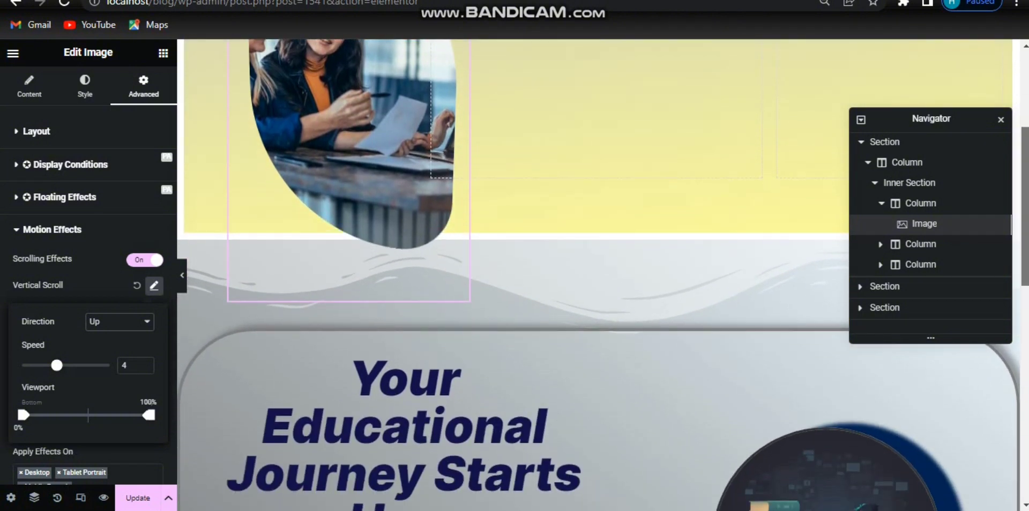
pyautogui.scroll(2, 1022, 123)
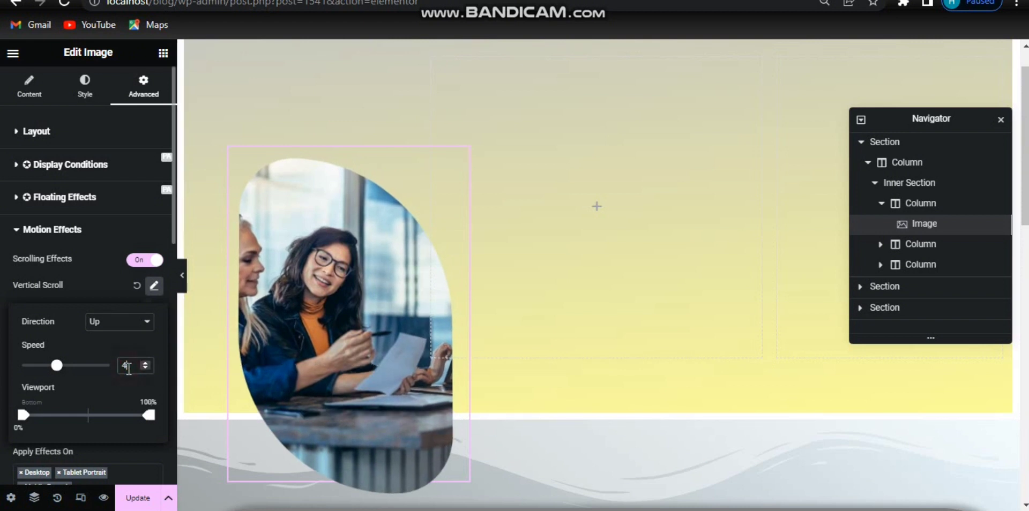
pyautogui.press('Down')
pyautogui.press('Down')
pyautogui.press('Down')
pyautogui.press('Down')
pyautogui.press('Down')
pyautogui.press('Down')
pyautogui.press('Down')
pyautogui.press('Down')
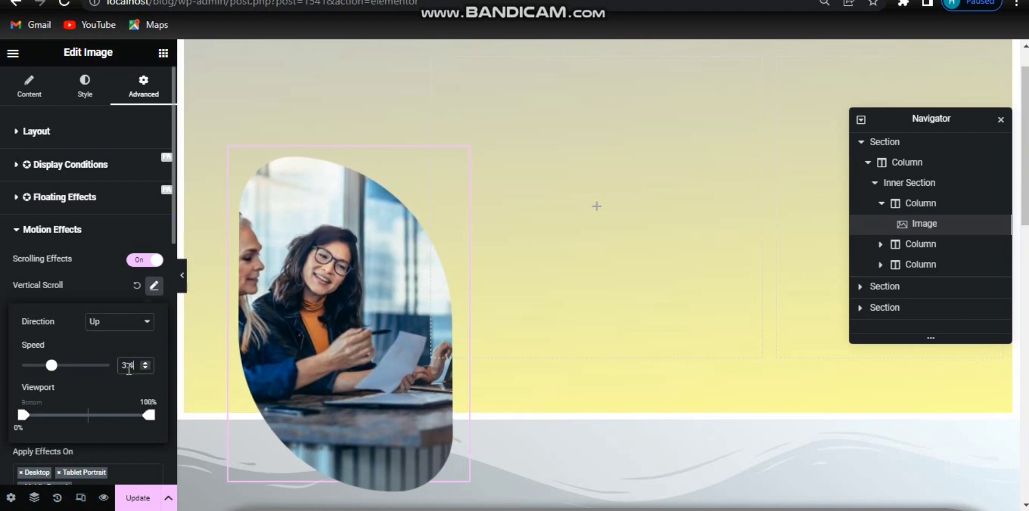
pyautogui.press('Down')
pyautogui.press('Down')
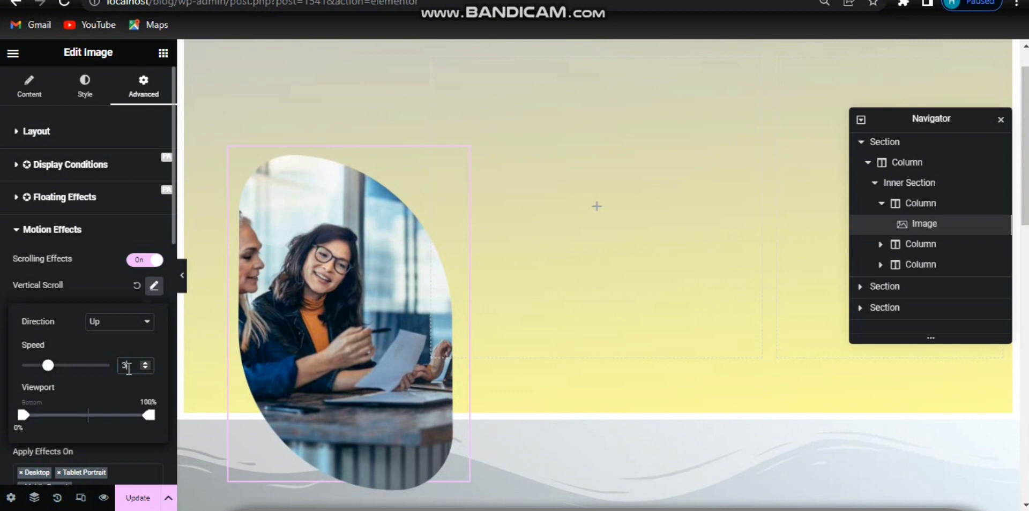
# Step: Narrow the vertical scroll viewport range to 14% – 88%
pyautogui.moveTo(15, 414); pyautogui.dragTo(40, 423)
pyautogui.moveTo(149, 424); pyautogui.dragTo(138, 425)
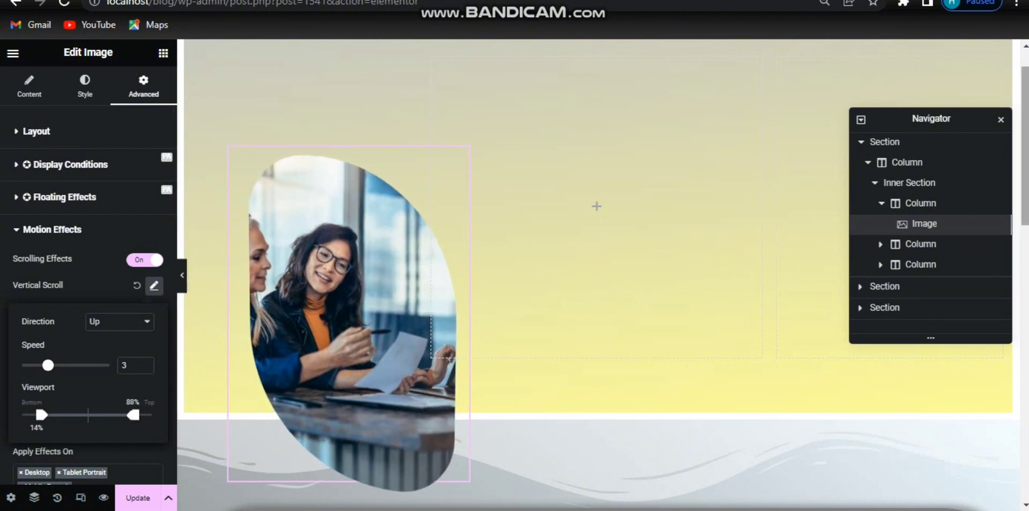
pyautogui.scroll(-3, 595, 274)
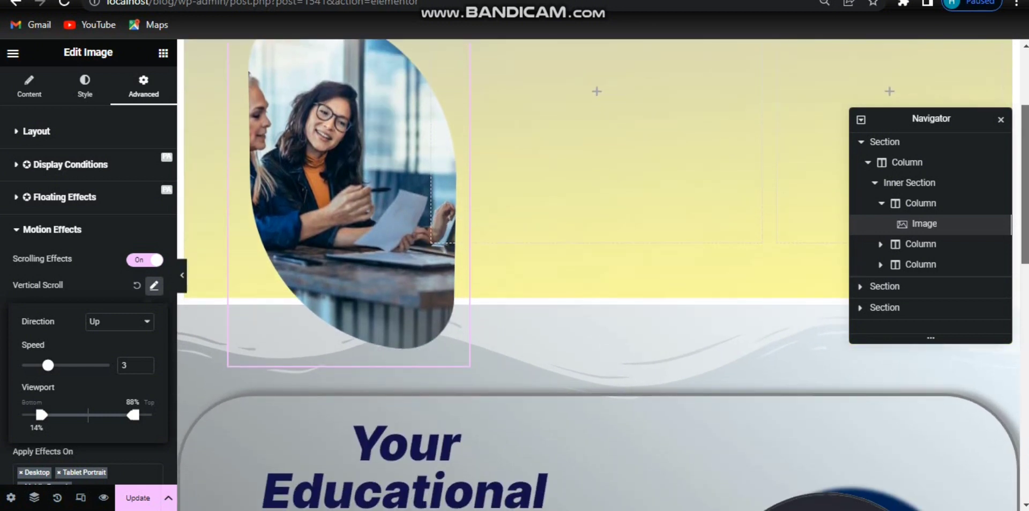
pyautogui.scroll(-3, 595, 273)
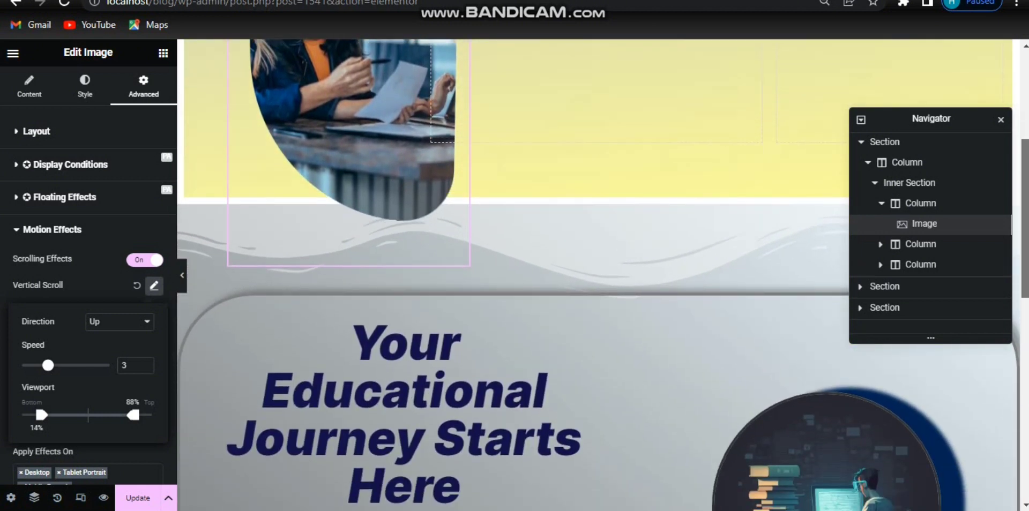
pyautogui.moveTo(1025, 261); pyautogui.dragTo(1014, 140)
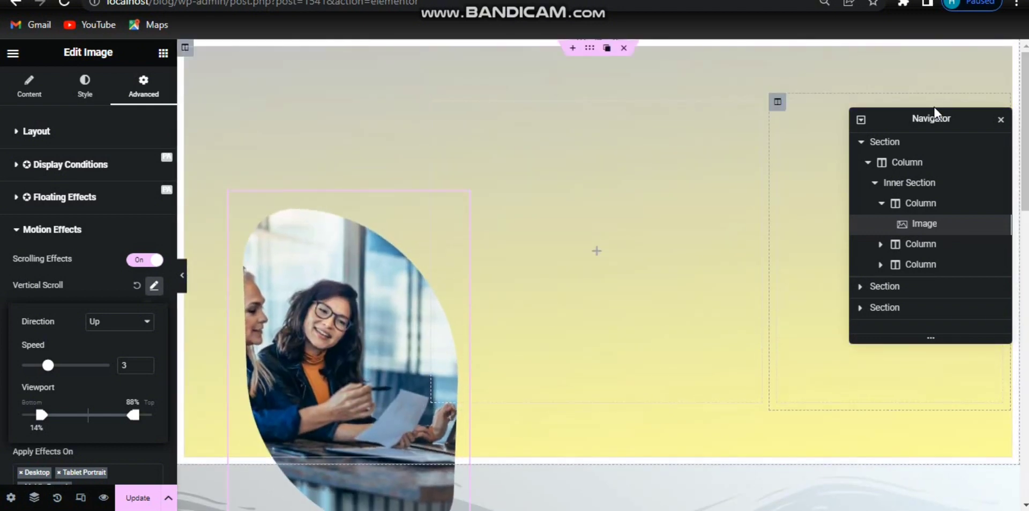
# Step: Add an Image widget into the right-hand column of the hero section
pyautogui.moveTo(934, 110); pyautogui.dragTo(577, 143)
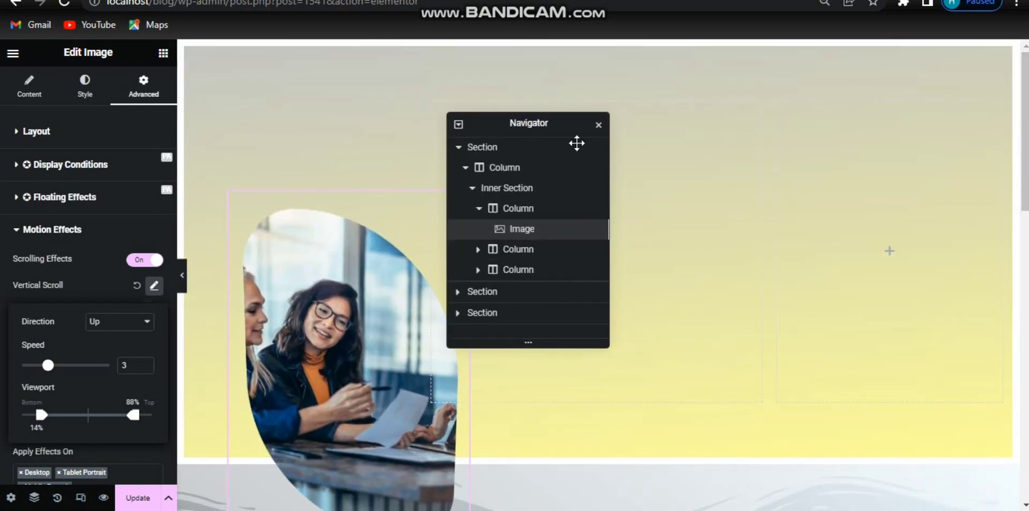
pyautogui.click(890, 251)
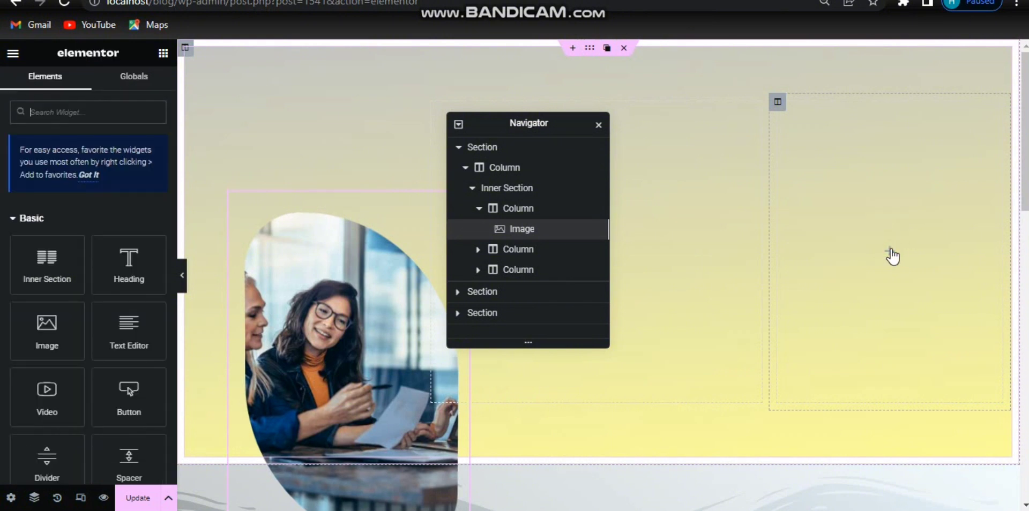
pyautogui.moveTo(37, 348); pyautogui.dragTo(811, 295)
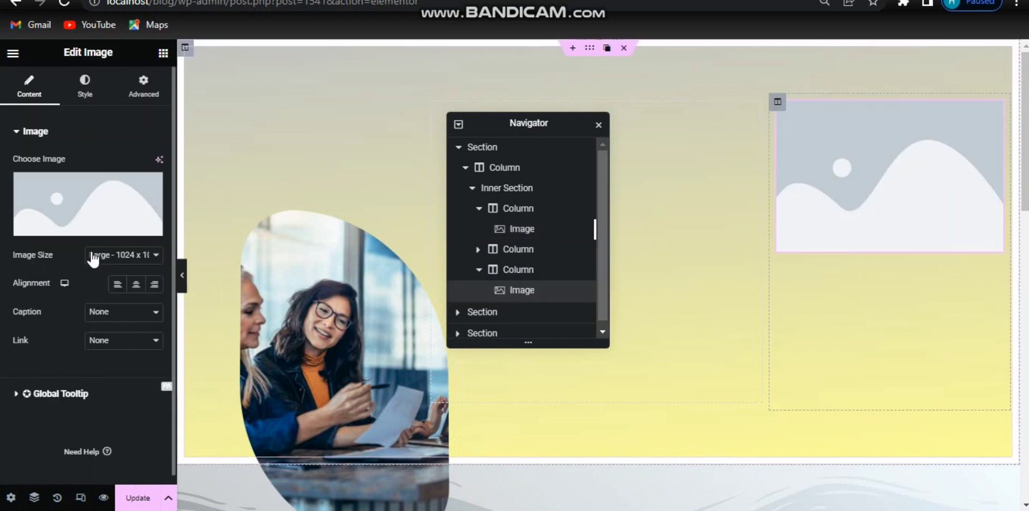
# Step: Pick the photo of two businessmen from the media library and center-align the image
pyautogui.click(75, 212)
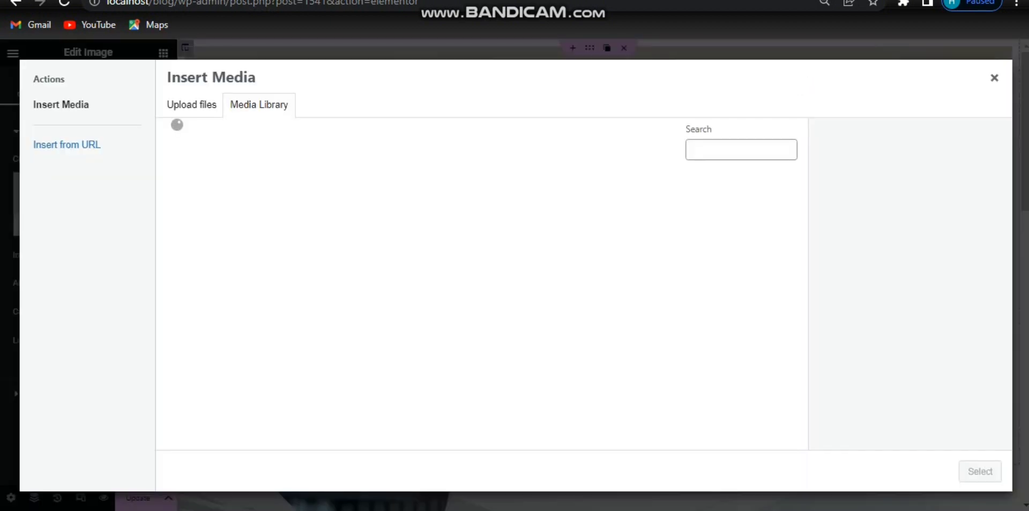
pyautogui.click(530, 214)
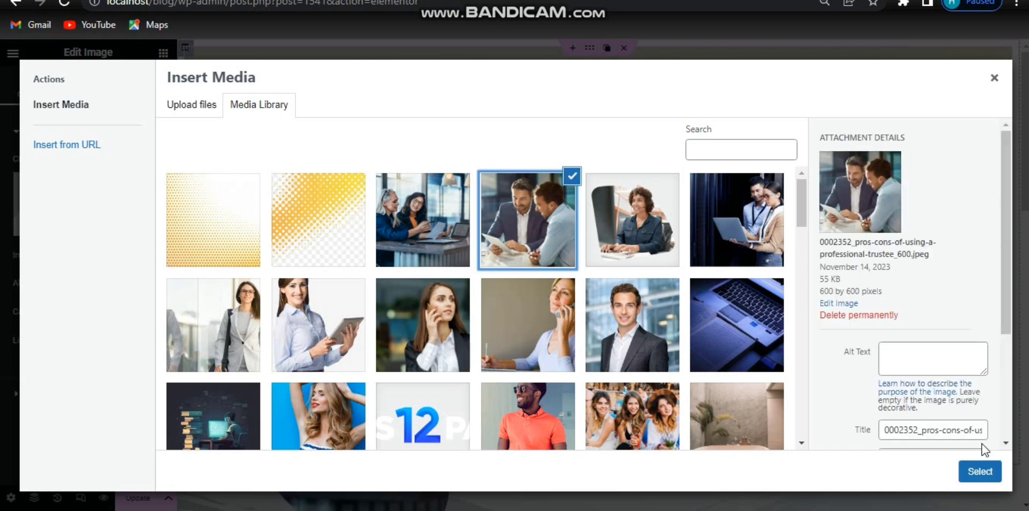
pyautogui.click(979, 471)
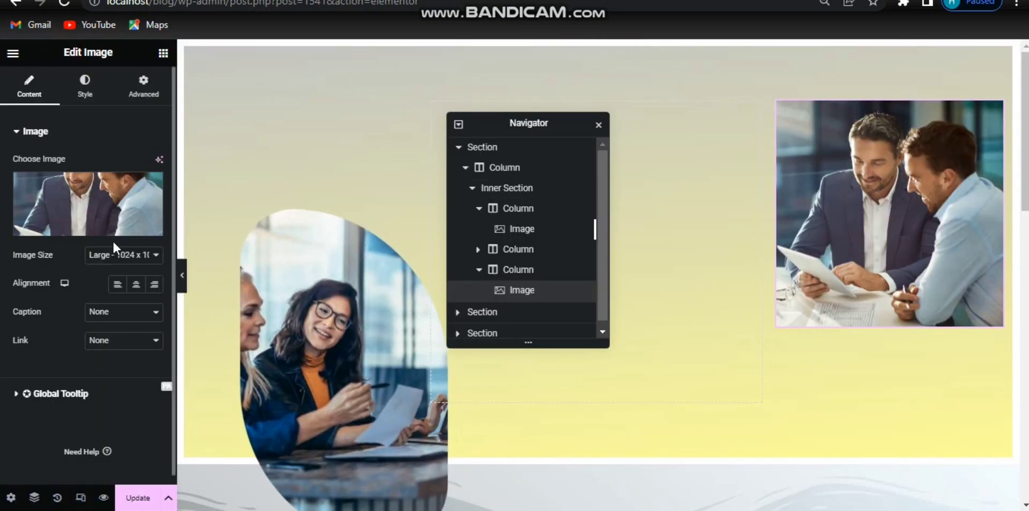
pyautogui.click(136, 286)
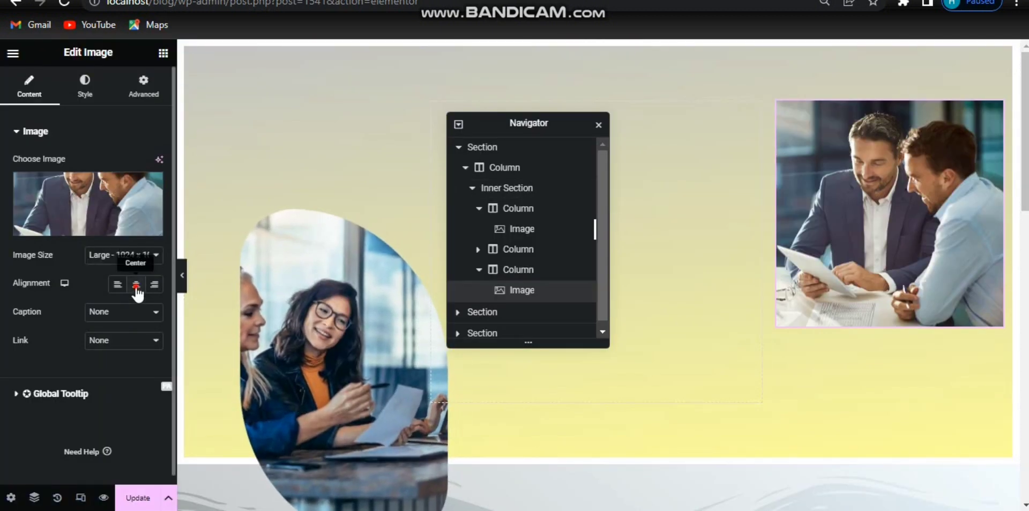
# Step: Set the new image's width to 81%
pyautogui.click(84, 94)
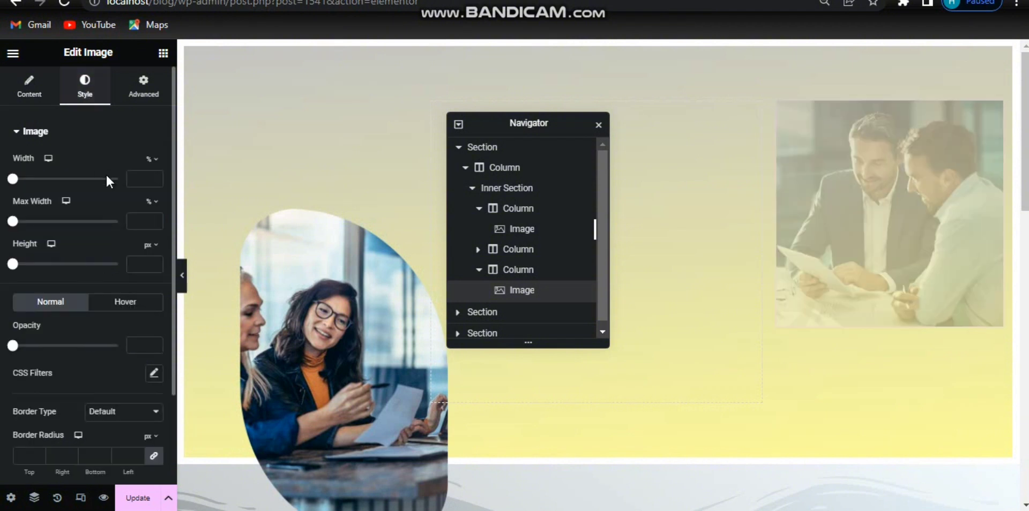
pyautogui.click(136, 177)
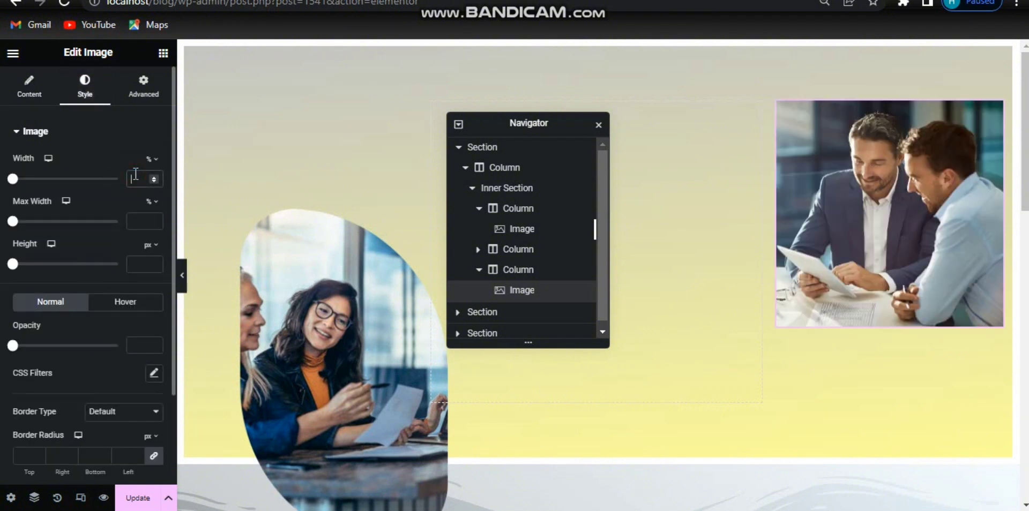
pyautogui.write('80')
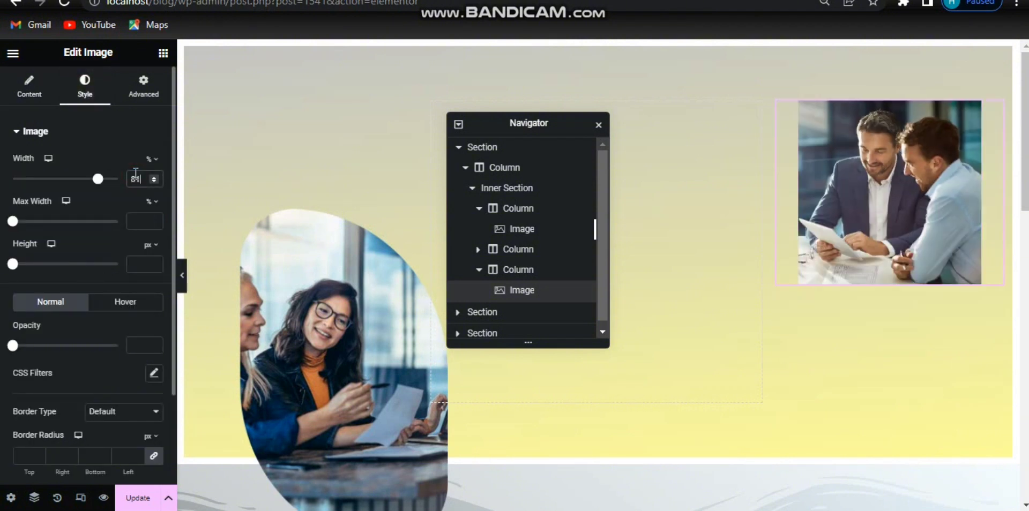
# Step: Set the new image's height to 446 px and its object fit to Cover
pyautogui.click(142, 262)
pyautogui.write('440')
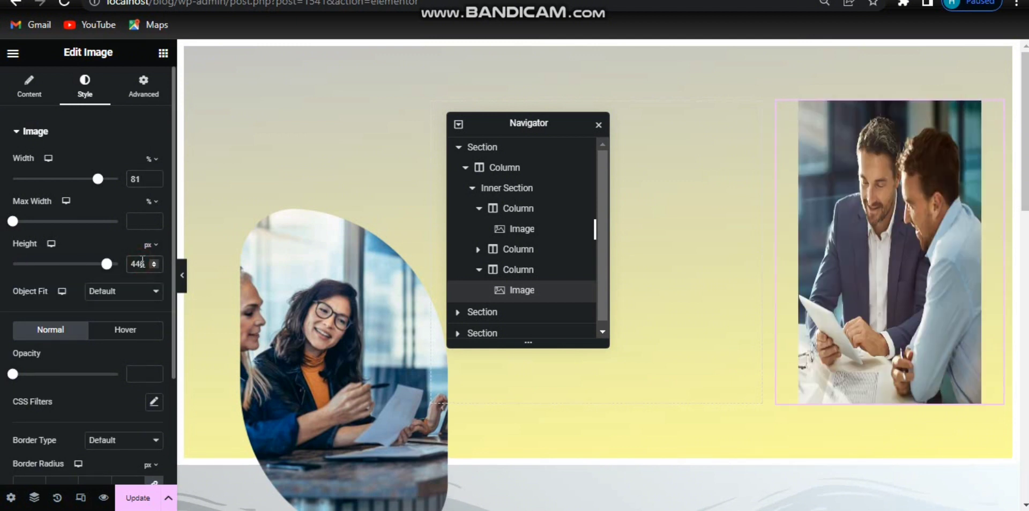
pyautogui.click(128, 291)
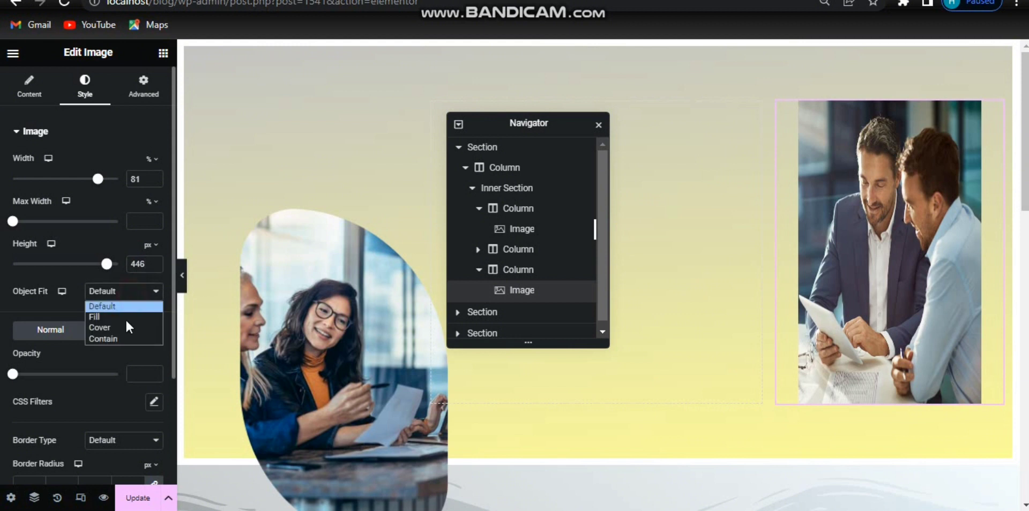
pyautogui.click(122, 326)
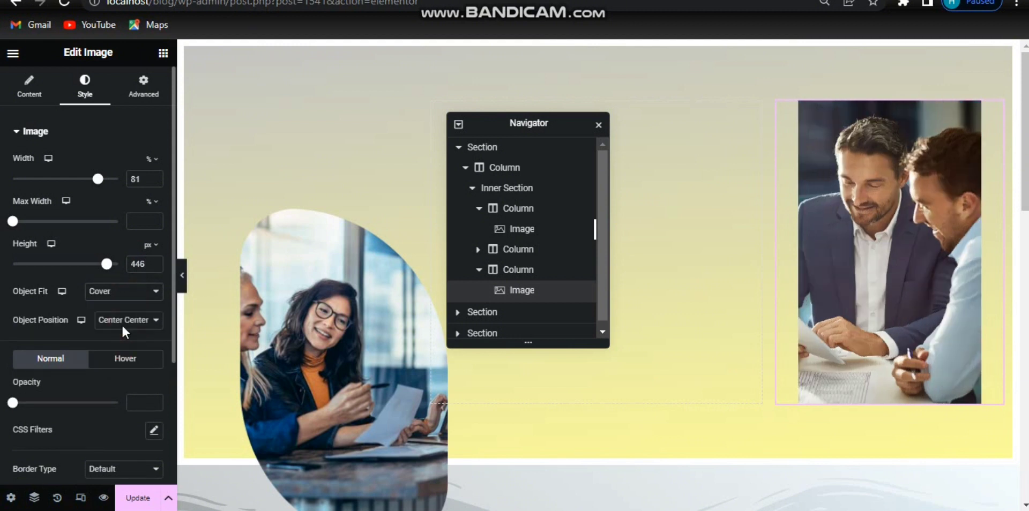
# Step: Set the image's object fit to Default and its border radius to 130 top, 170 right, 130 bottom, 170 left px
pyautogui.click(133, 293)
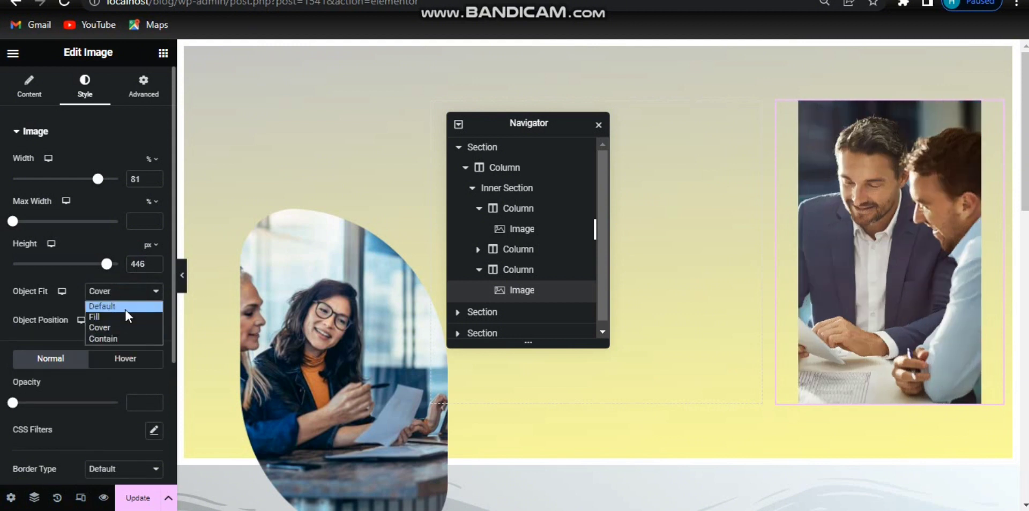
pyautogui.click(124, 307)
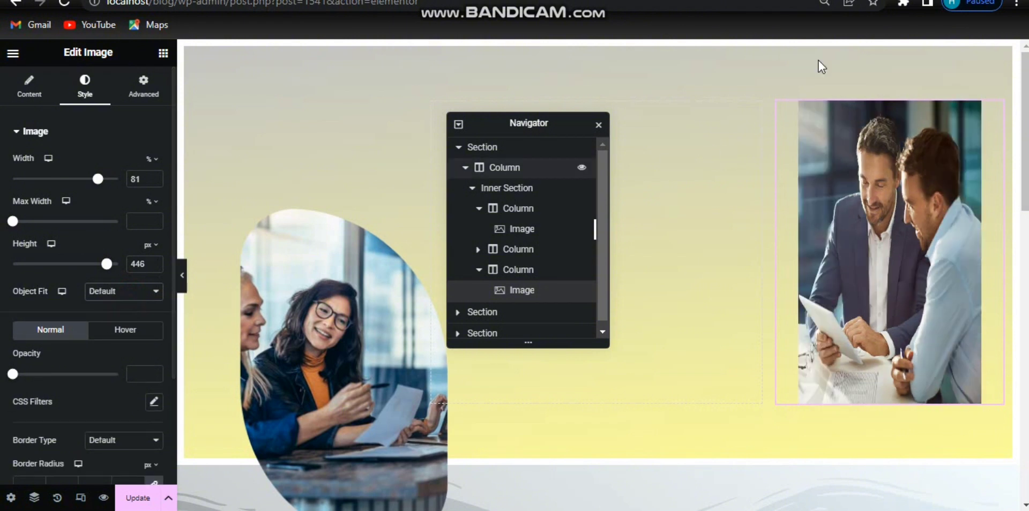
pyautogui.scroll(-3, 171, 173)
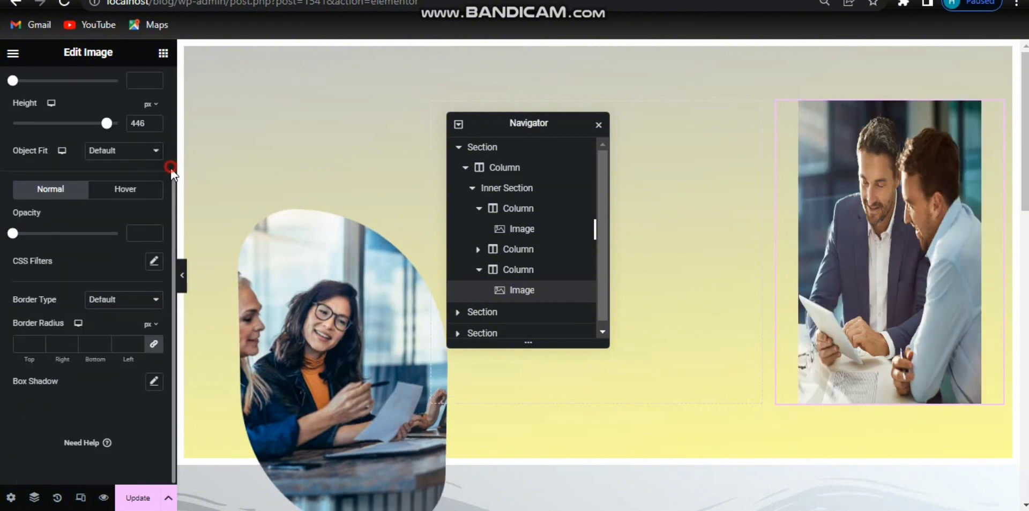
pyautogui.click(119, 348)
pyautogui.write('170')
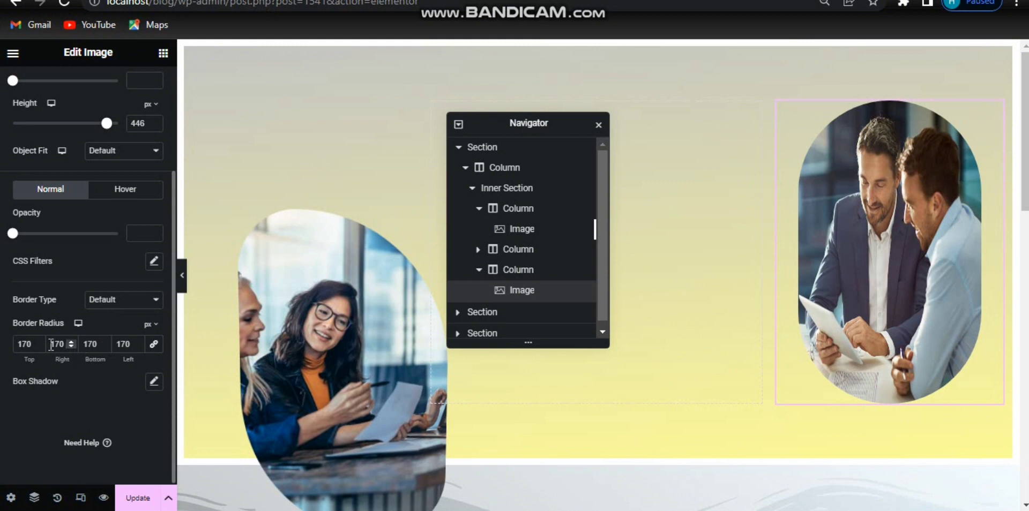
pyautogui.moveTo(93, 344); pyautogui.dragTo(75, 345)
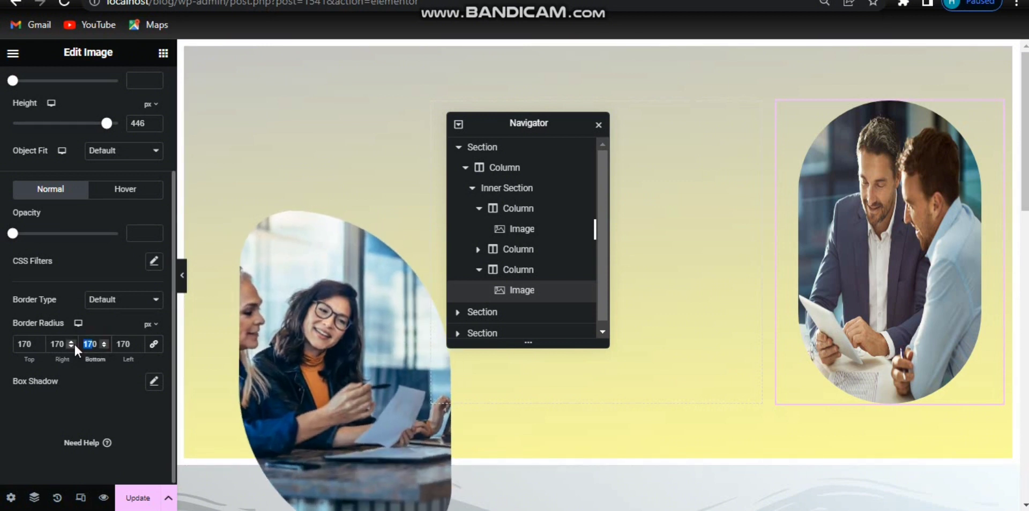
pyautogui.press('BackSpace')
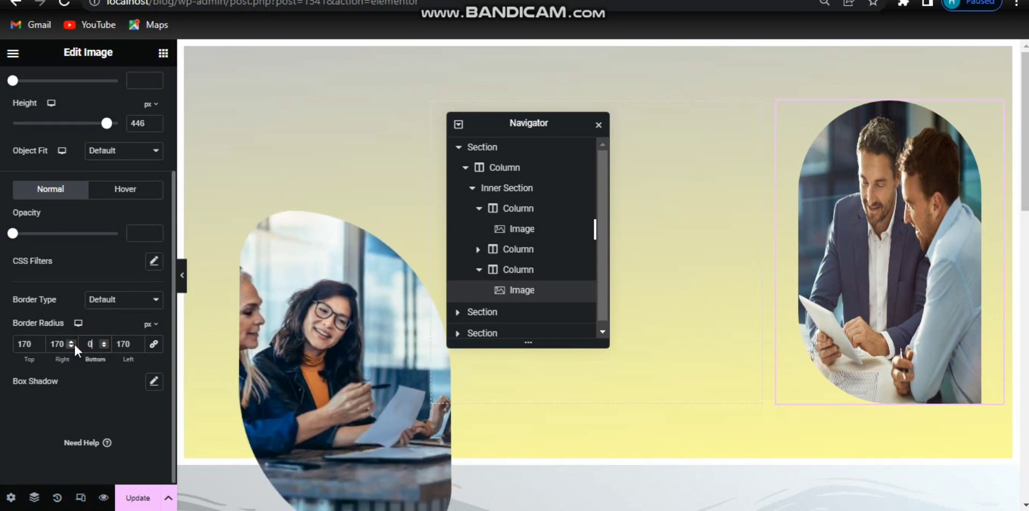
pyautogui.write('130')
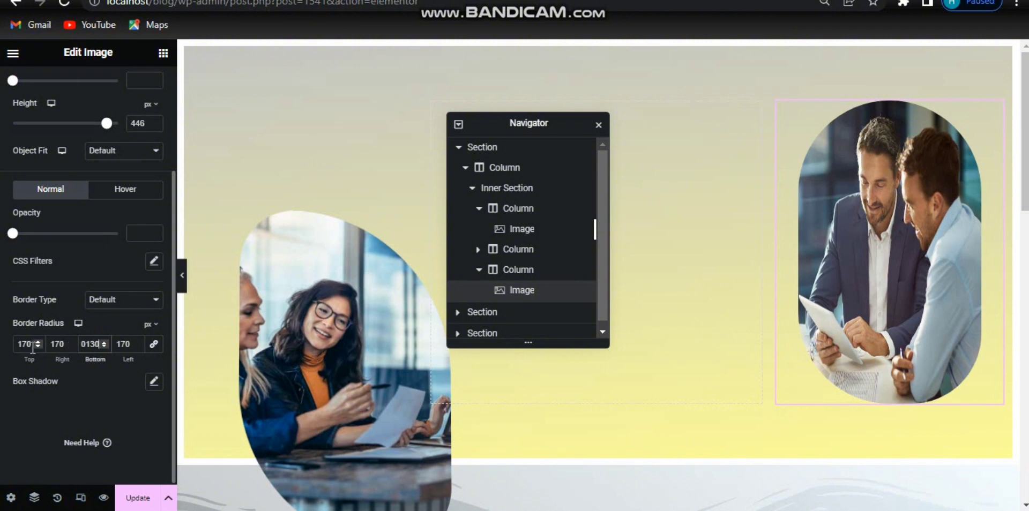
pyautogui.moveTo(33, 344); pyautogui.dragTo(14, 346)
pyautogui.write('130')
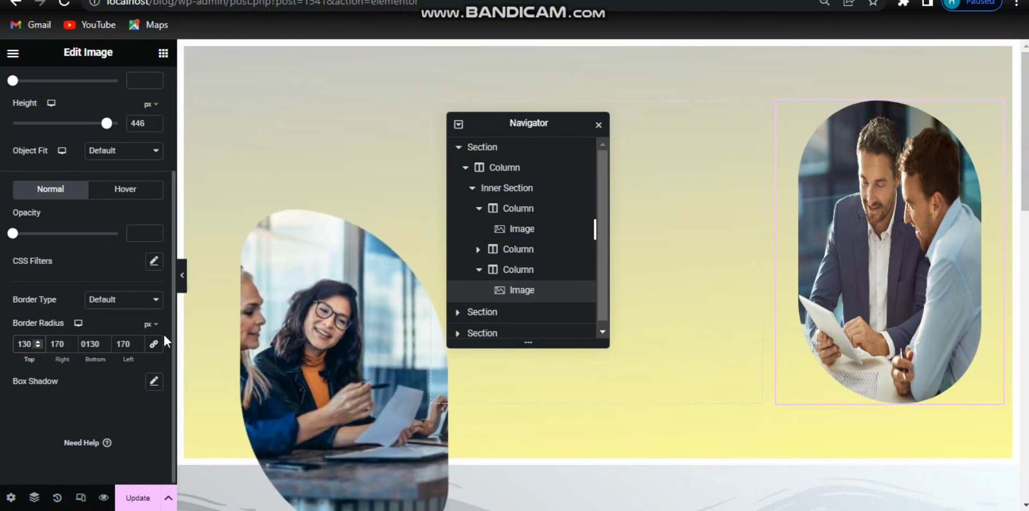
# Step: Switch the image's position to Absolute and move it up to the section's upper right corner
pyautogui.scroll(3, 173, 343)
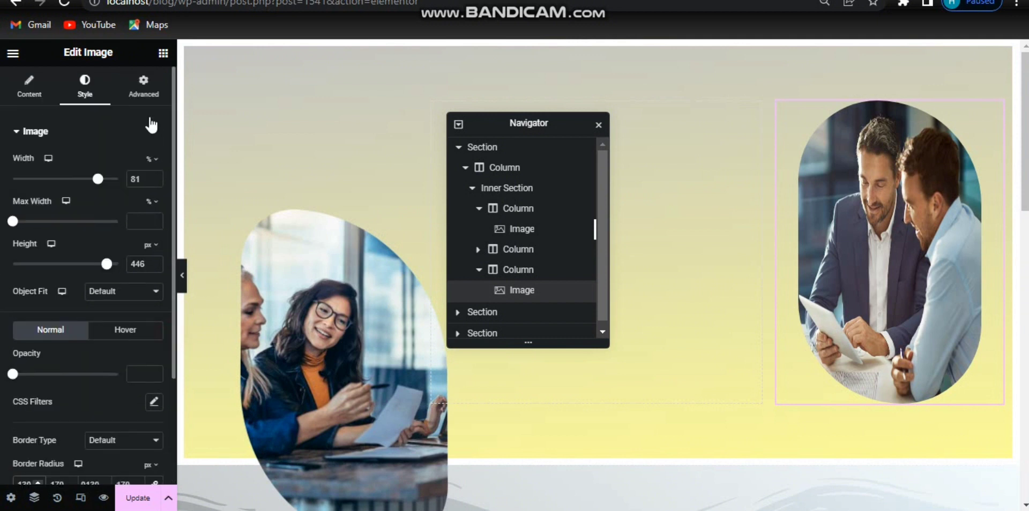
pyautogui.click(141, 89)
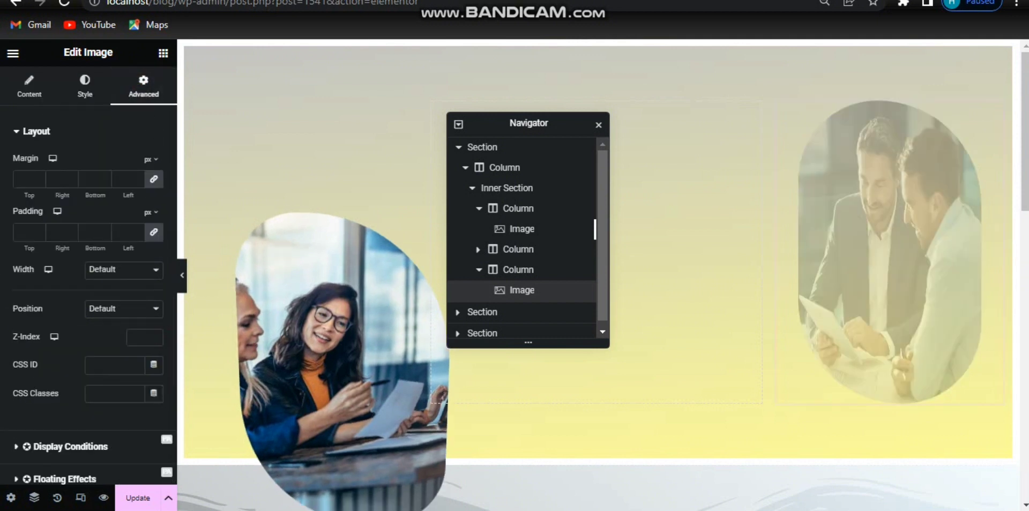
pyautogui.click(125, 316)
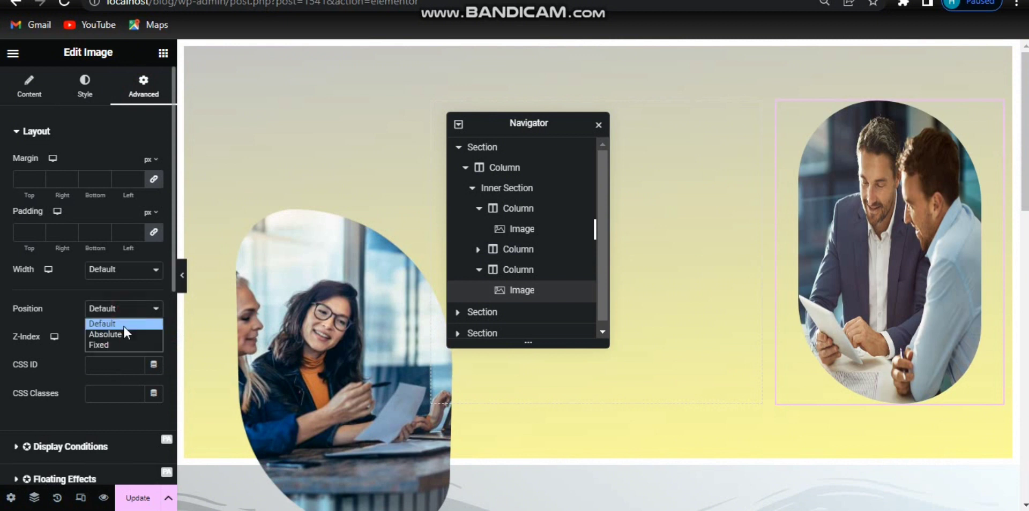
pyautogui.click(122, 331)
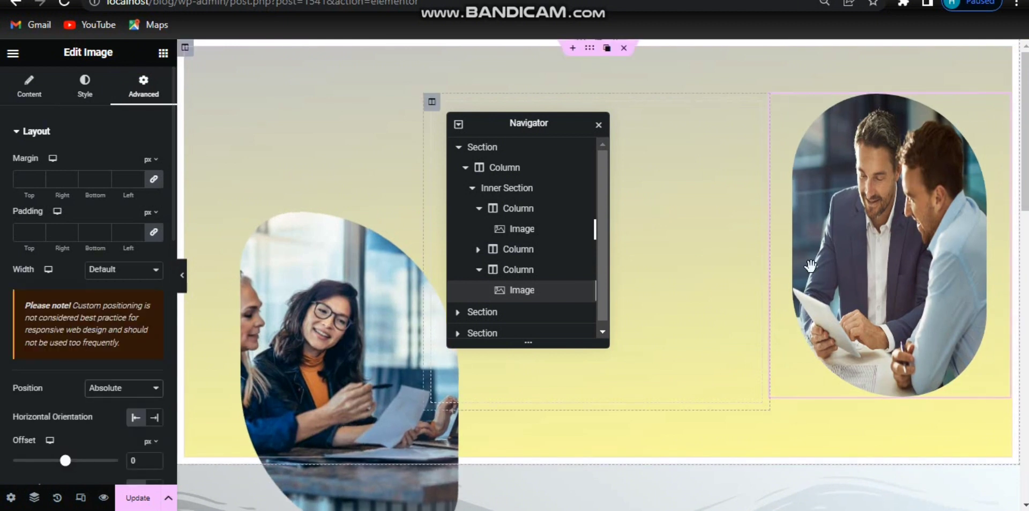
pyautogui.moveTo(819, 257); pyautogui.dragTo(741, 244)
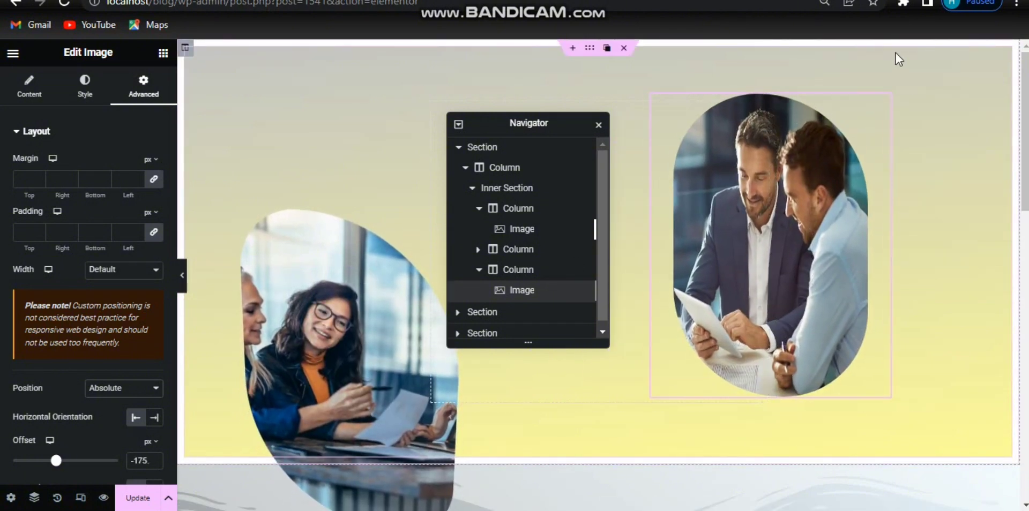
pyautogui.moveTo(882, 101); pyautogui.dragTo(958, 38)
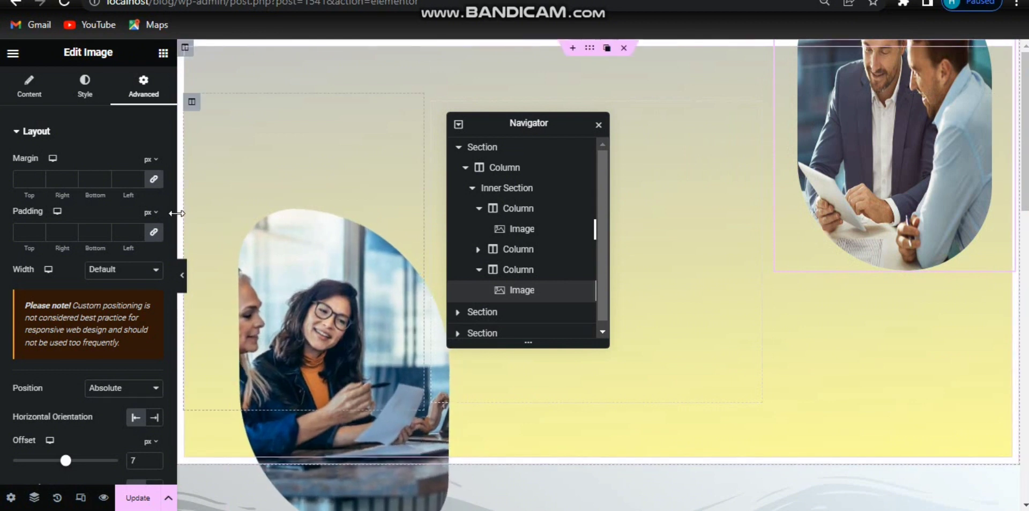
# Step: Set the image's horizontal offset to -16 px, vertical offset to -117 px, and z-index to 44
pyautogui.scroll(-4, 172, 217)
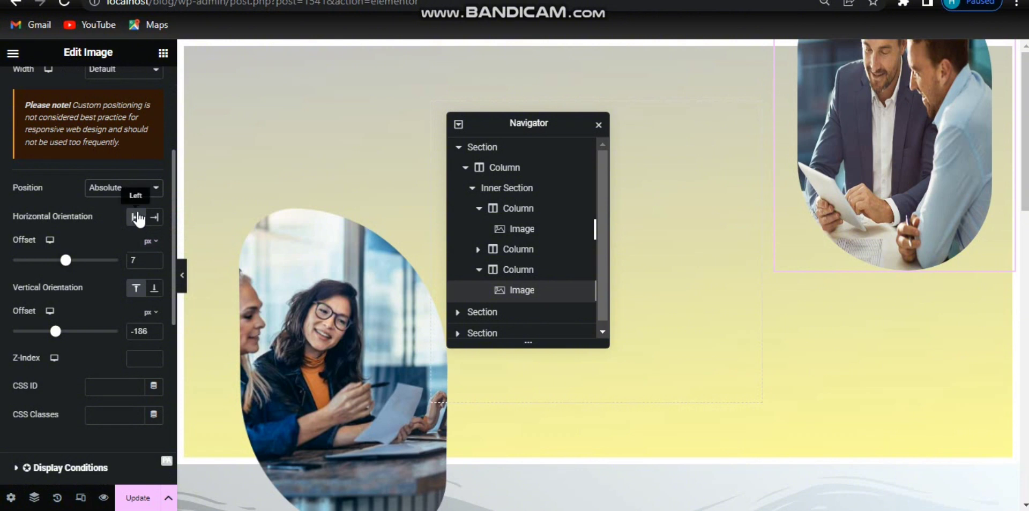
pyautogui.click(141, 259)
pyautogui.press('BackSpace')
pyautogui.hotkey('ctrl', 'v')
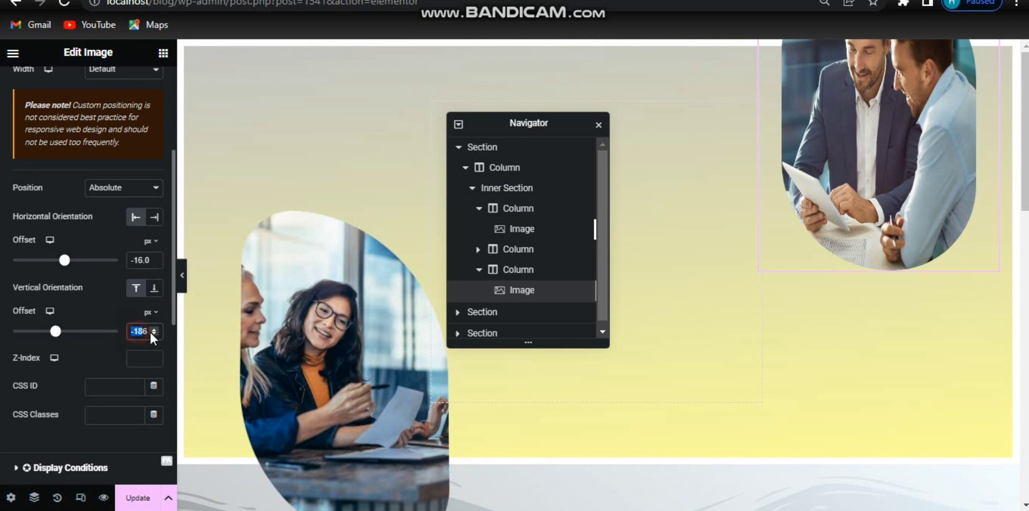
pyautogui.hotkey('ctrl', 'v')
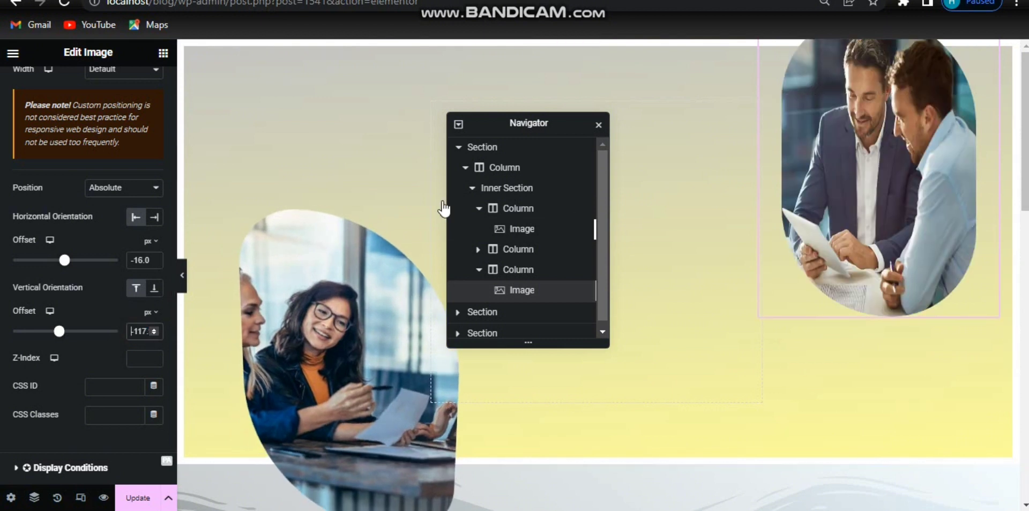
pyautogui.click(139, 358)
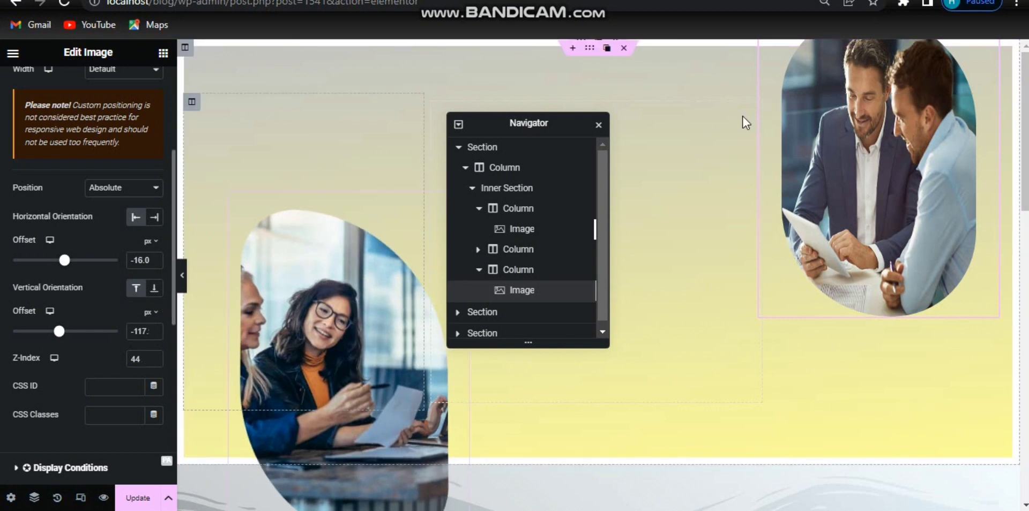
# Step: Add a Heading widget into the middle column of the hero section
pyautogui.moveTo(528, 123); pyautogui.dragTo(921, 272)
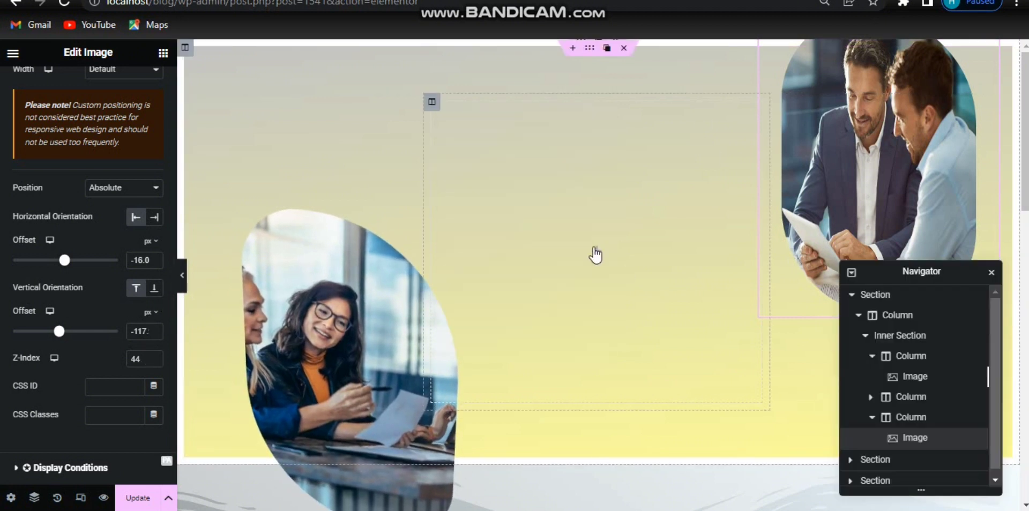
pyautogui.click(594, 248)
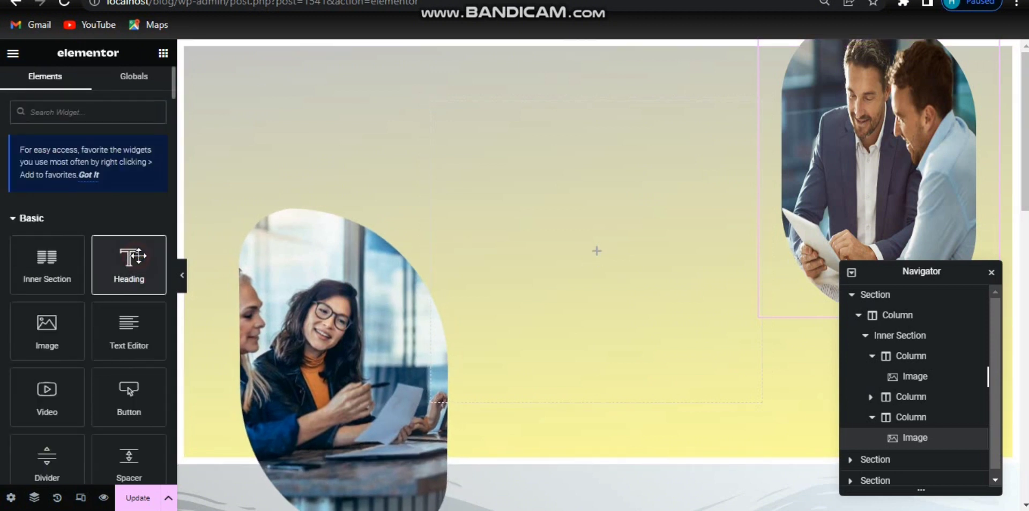
pyautogui.moveTo(139, 256); pyautogui.dragTo(596, 226)
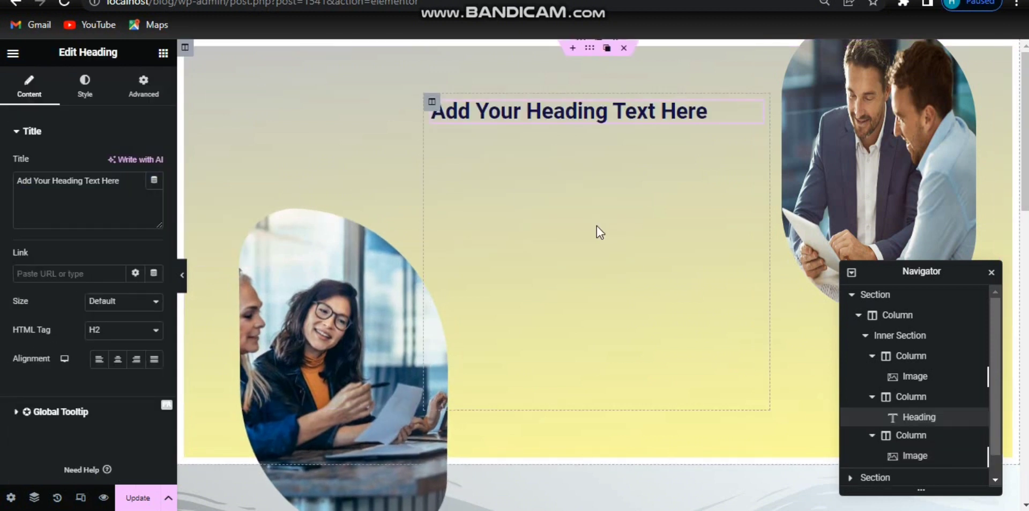
# Step: Replace the heading text with "Building Business Bridges and Grow Your Business" and left-align it
pyautogui.moveTo(129, 181); pyautogui.dragTo(5, 181)
pyautogui.write('Building Business Bridges and Grow Your Business')
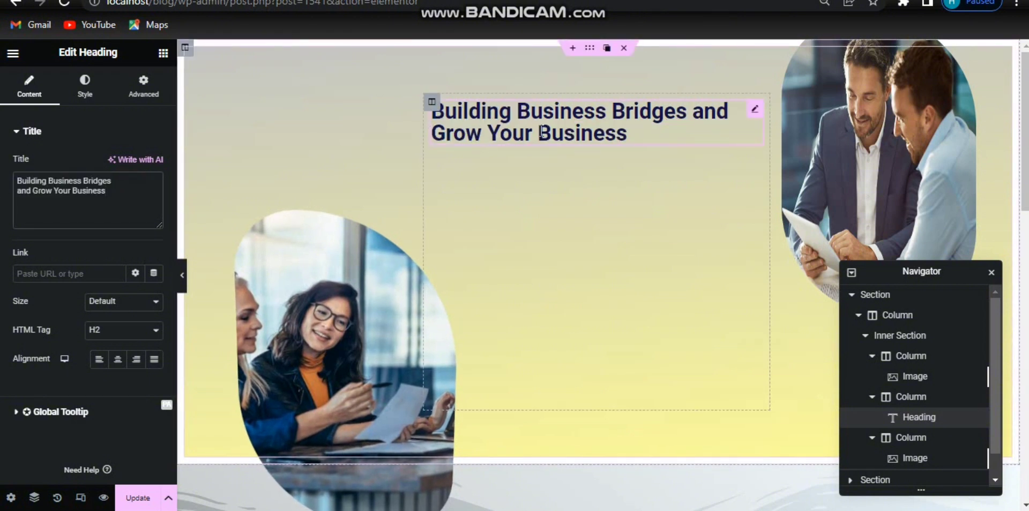
pyautogui.click(100, 364)
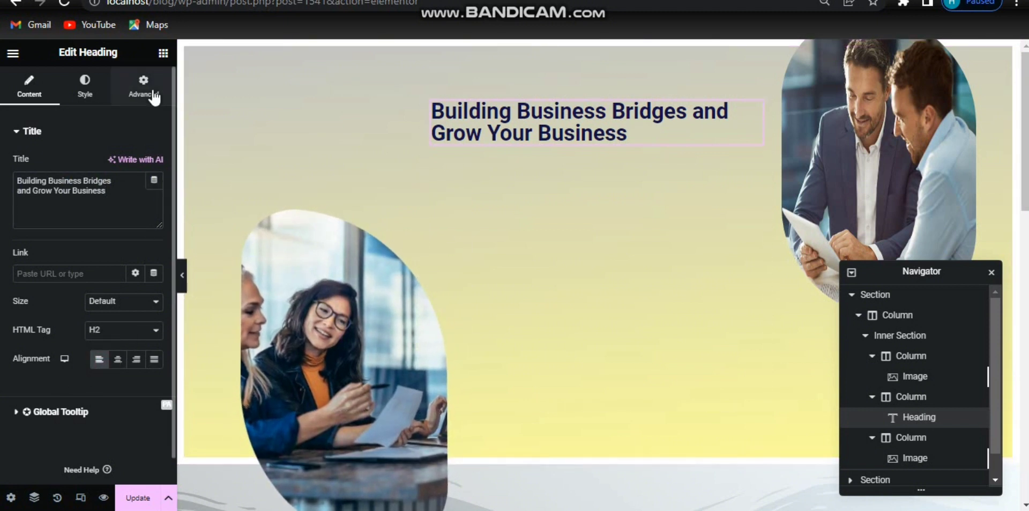
# Step: Apply the "inter heading" global font to the heading's typography
pyautogui.click(93, 95)
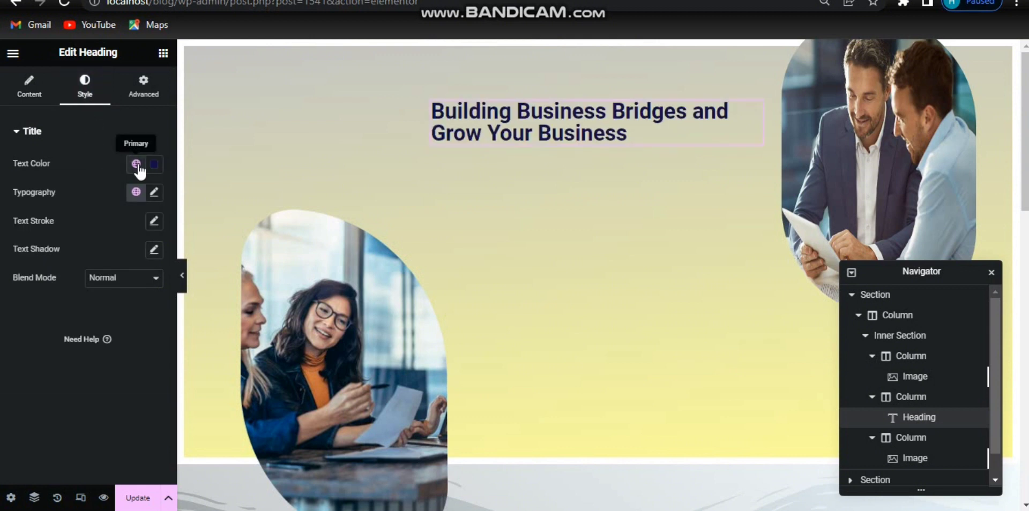
pyautogui.click(155, 191)
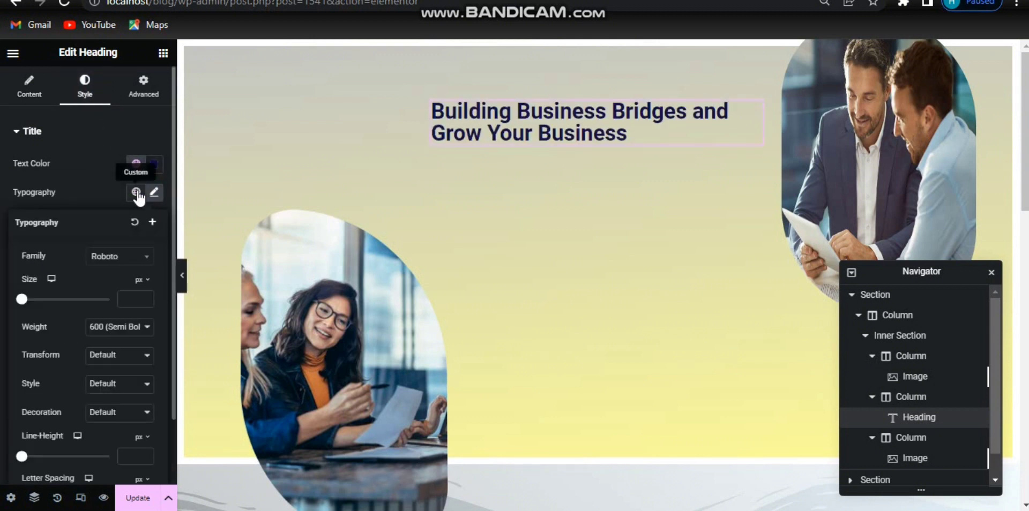
pyautogui.click(137, 192)
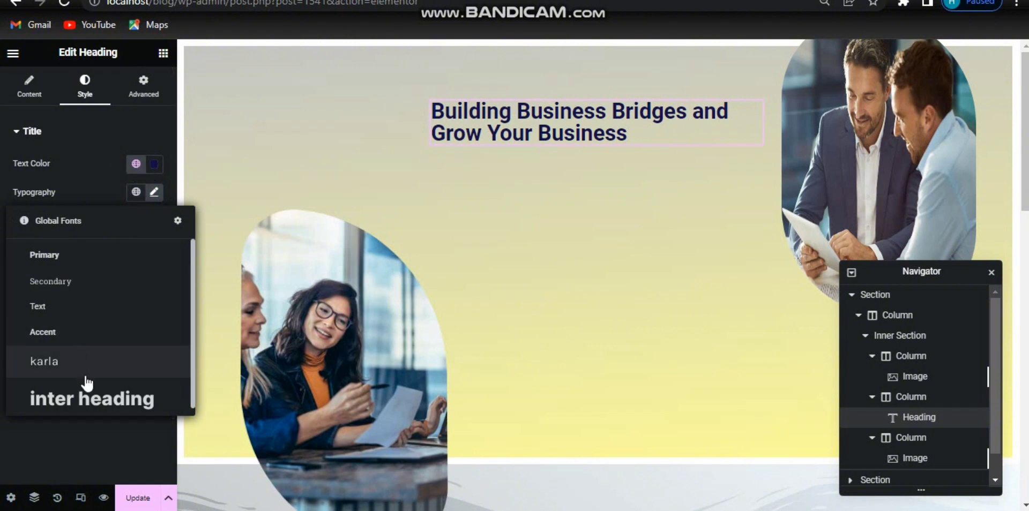
pyautogui.click(96, 403)
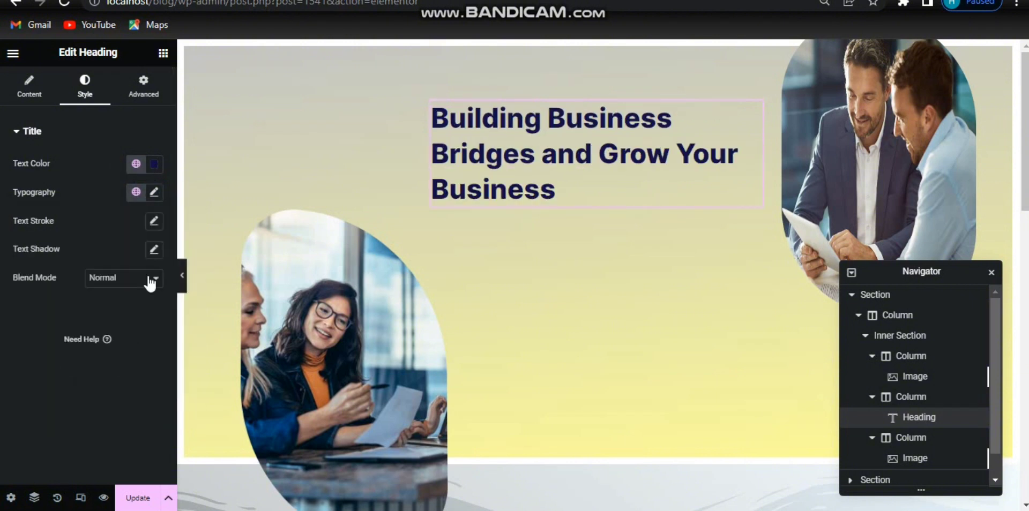
# Step: Set the heading's font size to 51 px and clear its line-height value
pyautogui.click(154, 193)
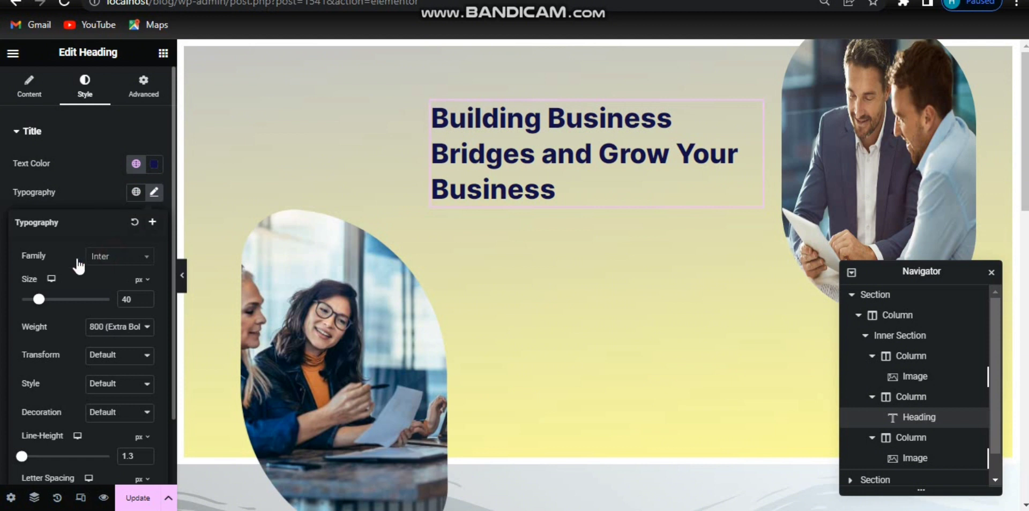
pyautogui.click(110, 258)
pyautogui.click(123, 262)
pyautogui.moveTo(42, 306); pyautogui.dragTo(47, 306)
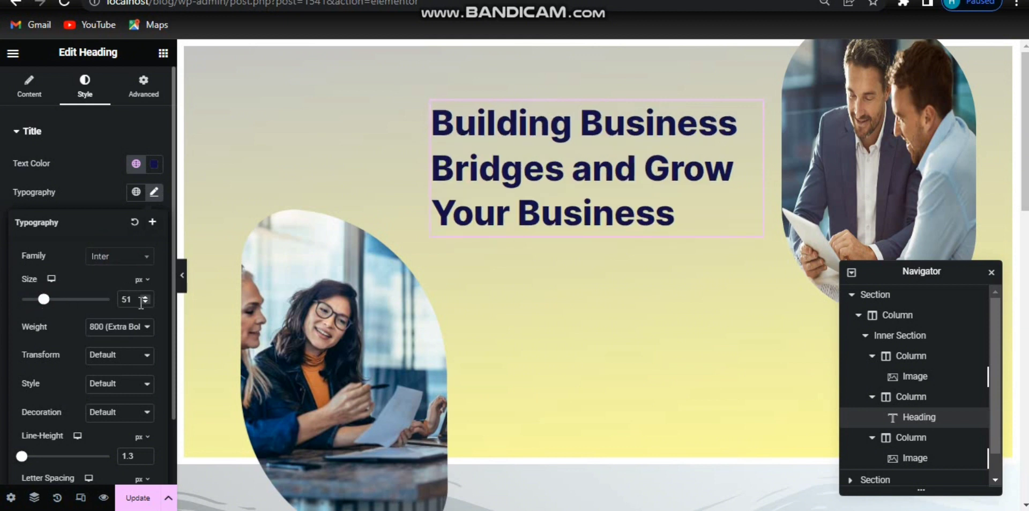
pyautogui.click(128, 327)
pyautogui.click(128, 328)
pyautogui.press('BackSpace')
pyautogui.press('BackSpace')
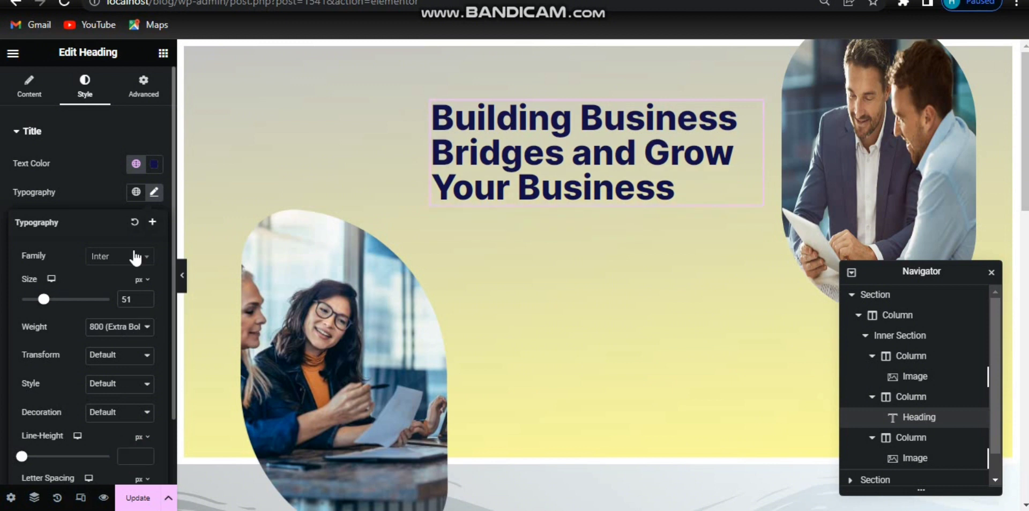
pyautogui.click(155, 194)
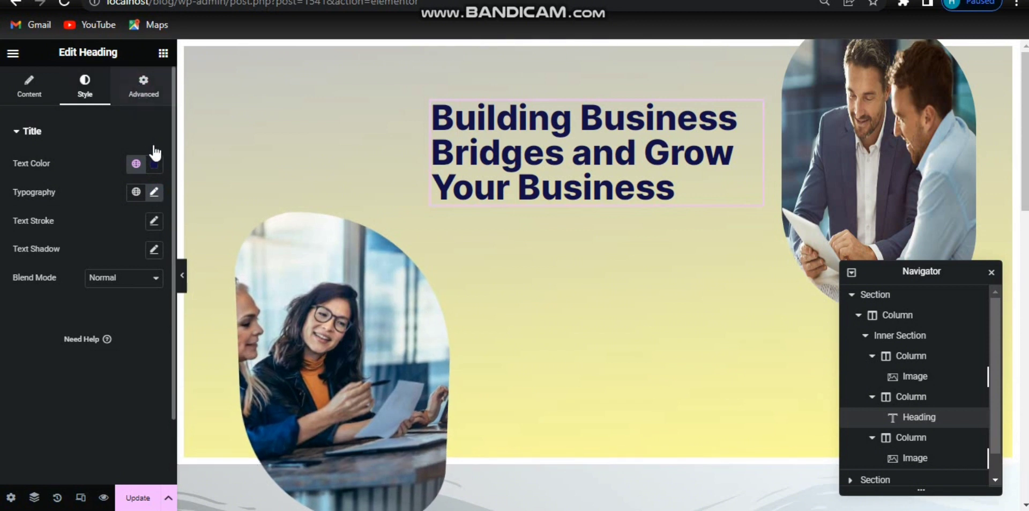
# Step: Unlink the heading's margins and set its left margin to 40 px and right margin to 8 px
pyautogui.click(143, 86)
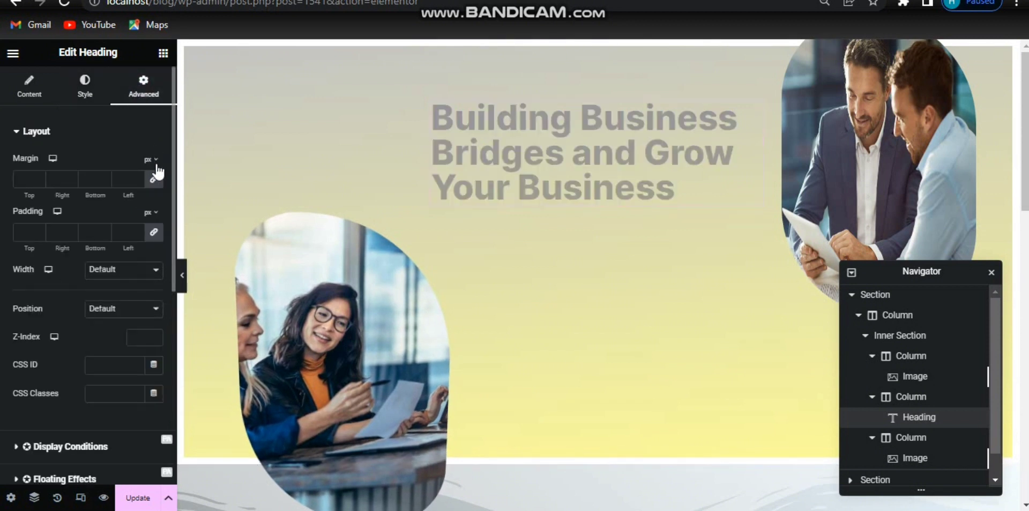
pyautogui.click(155, 180)
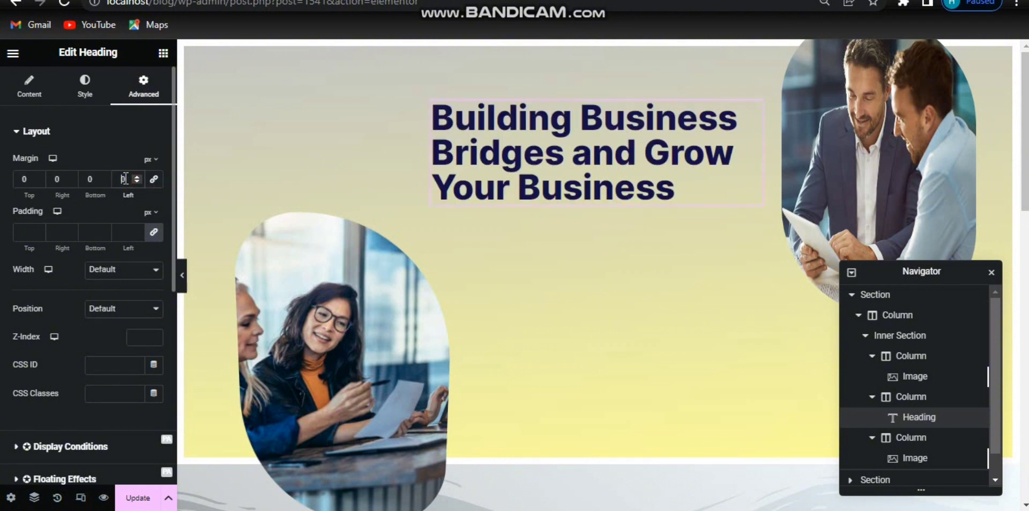
pyautogui.write('40')
pyautogui.press('BackSpace')
pyautogui.press('BackSpace')
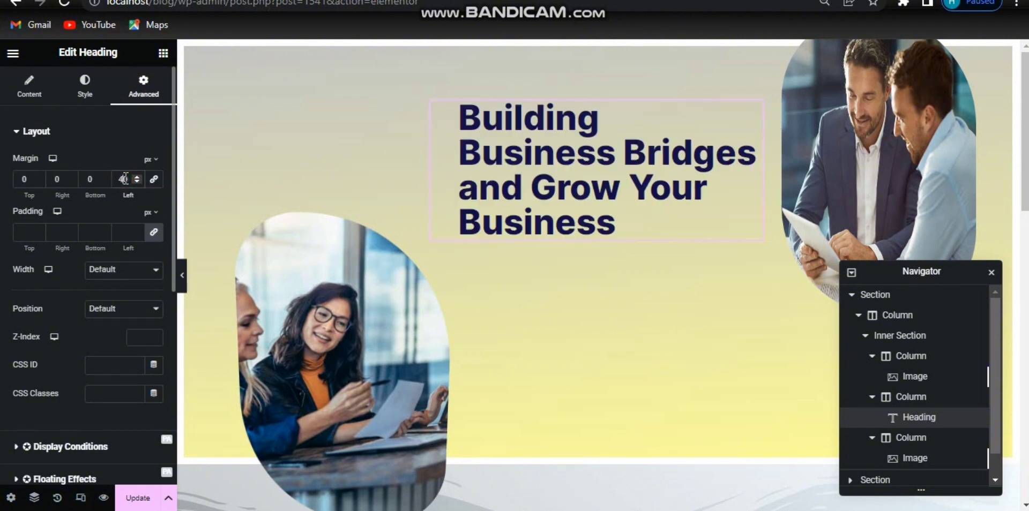
pyautogui.click(55, 179)
pyautogui.write('70')
pyautogui.press('BackSpace')
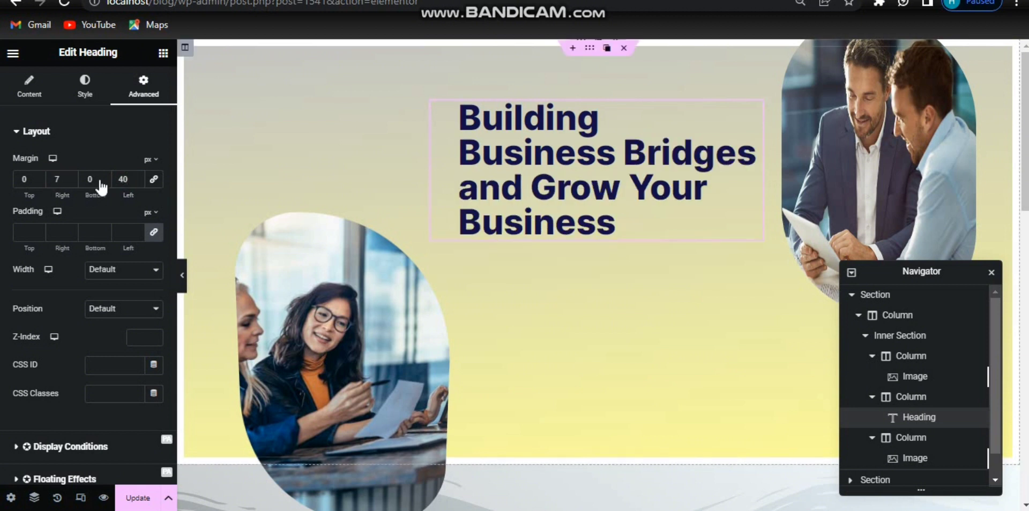
pyautogui.click(71, 177)
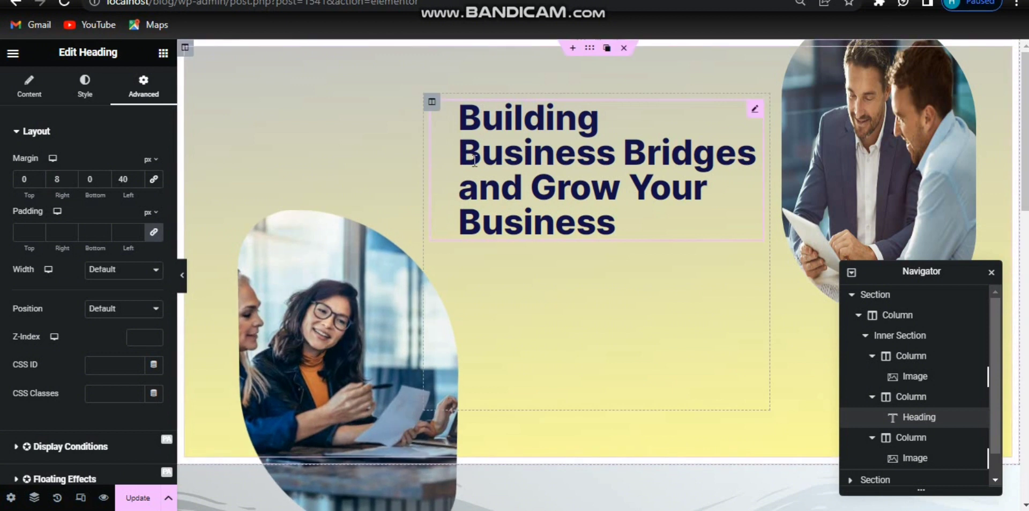
# Step: Add a Text Editor widget below the heading in the middle column
pyautogui.click(167, 57)
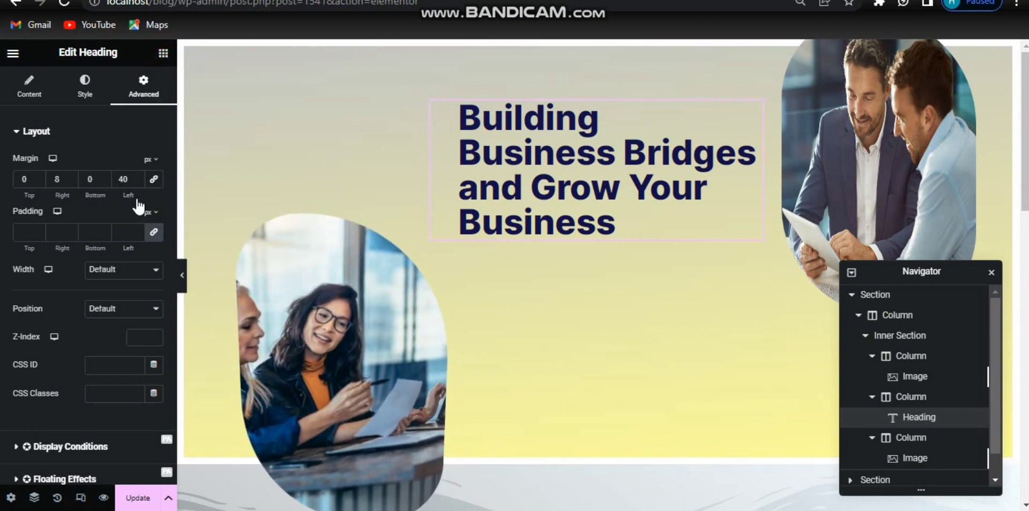
pyautogui.click(164, 52)
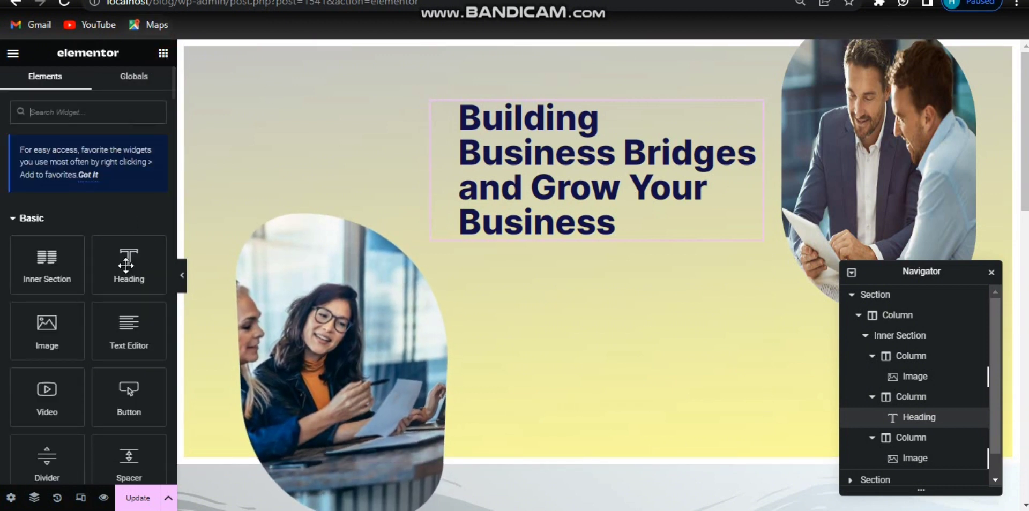
pyautogui.moveTo(125, 345); pyautogui.dragTo(604, 240)
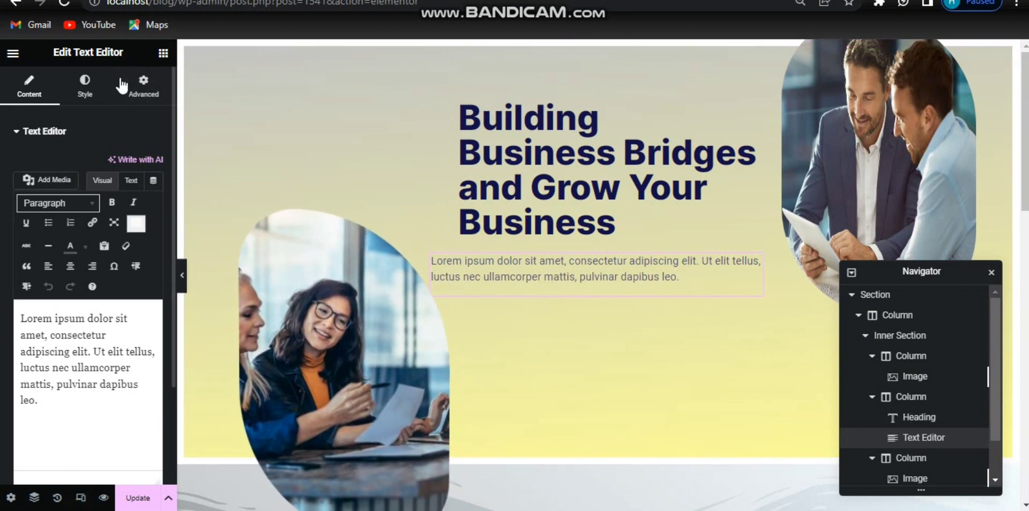
# Step: Left-align the text editor's paragraph and set its text color to #323232
pyautogui.click(84, 81)
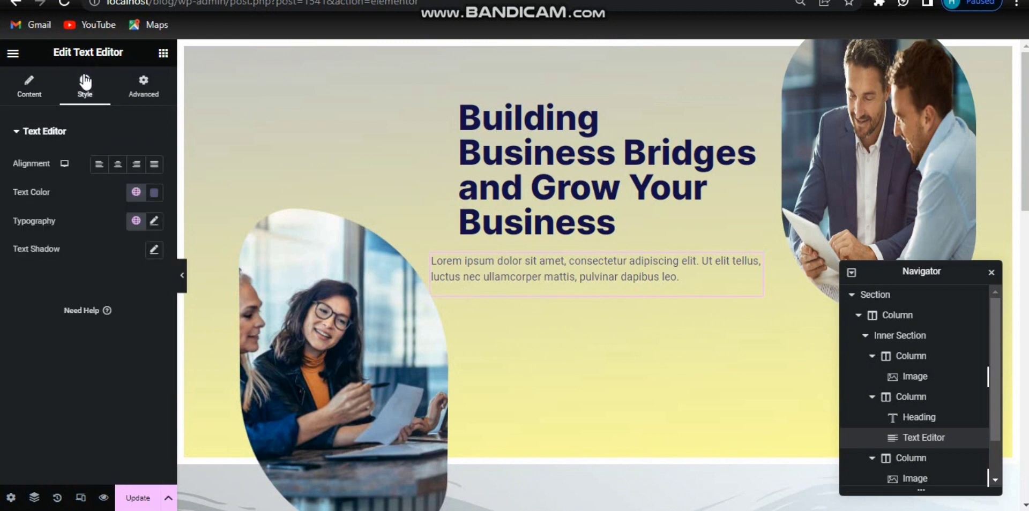
pyautogui.click(103, 171)
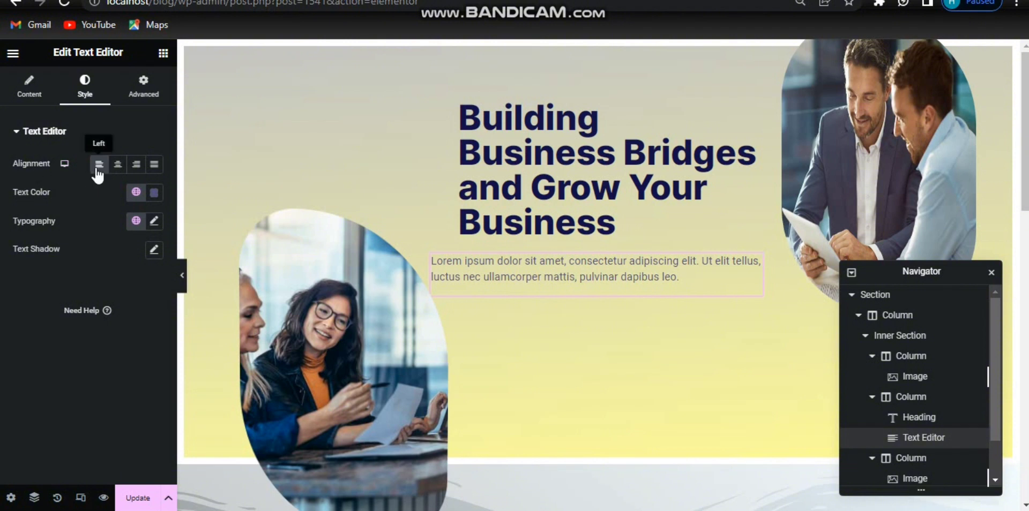
pyautogui.click(159, 193)
pyautogui.moveTo(110, 389); pyautogui.dragTo(69, 387)
pyautogui.write('#323232')
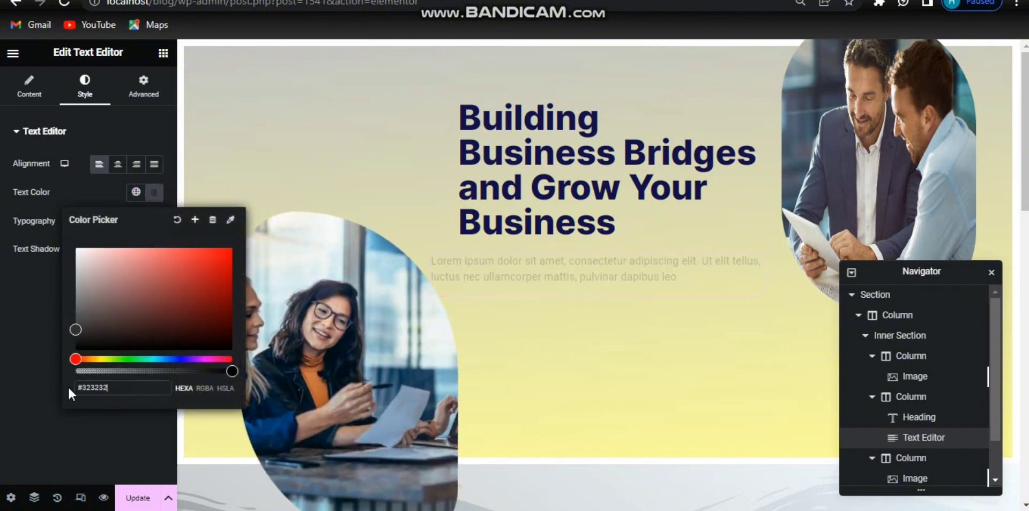
pyautogui.click(157, 193)
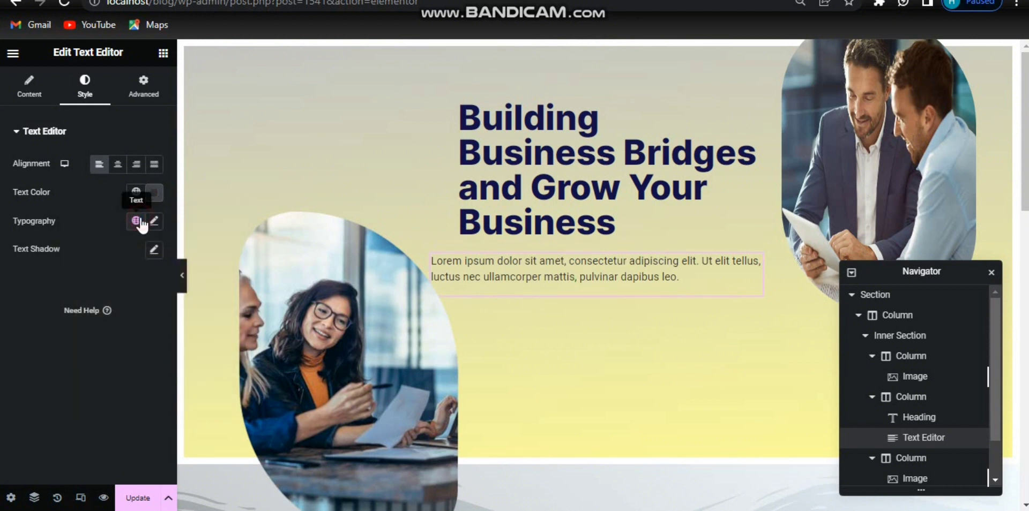
# Step: Apply the "Text" global typography to the paragraph, set its font size to 16 px and clear its line-height
pyautogui.click(141, 221)
pyautogui.click(64, 394)
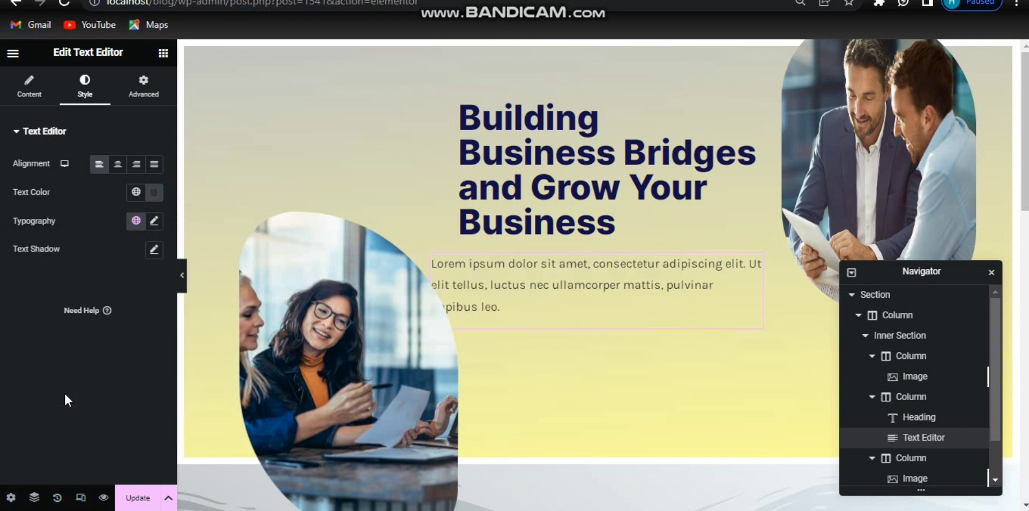
pyautogui.click(147, 228)
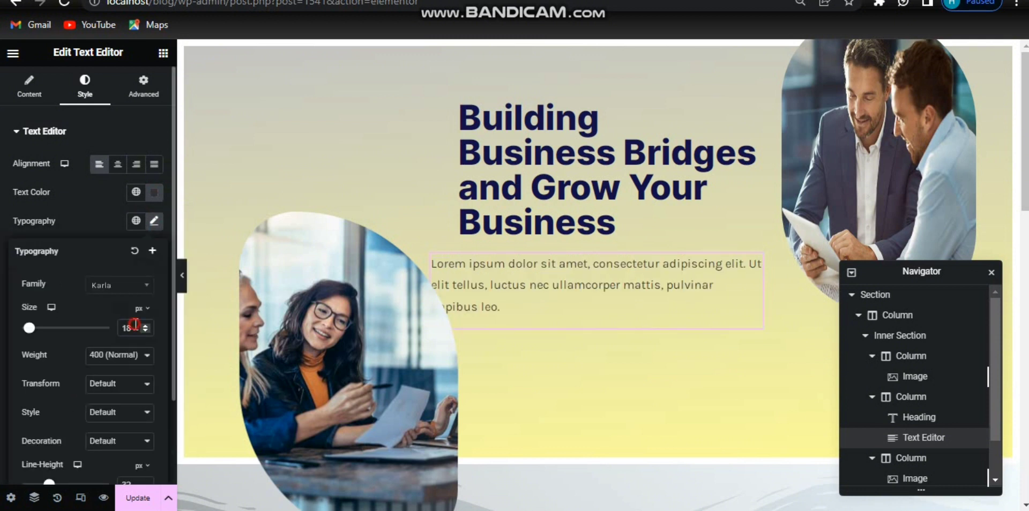
pyautogui.press('Down')
pyautogui.press('Down')
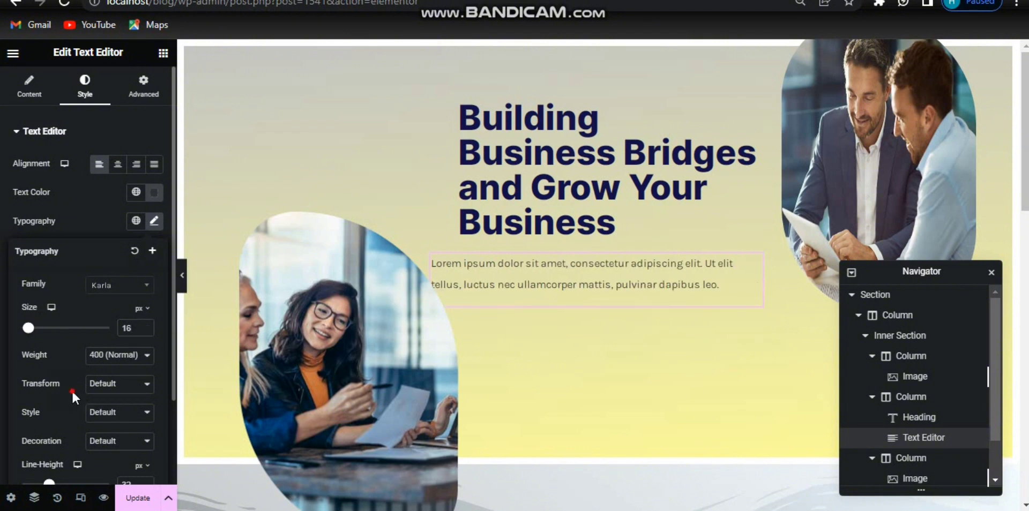
pyautogui.scroll(-3, 72, 391)
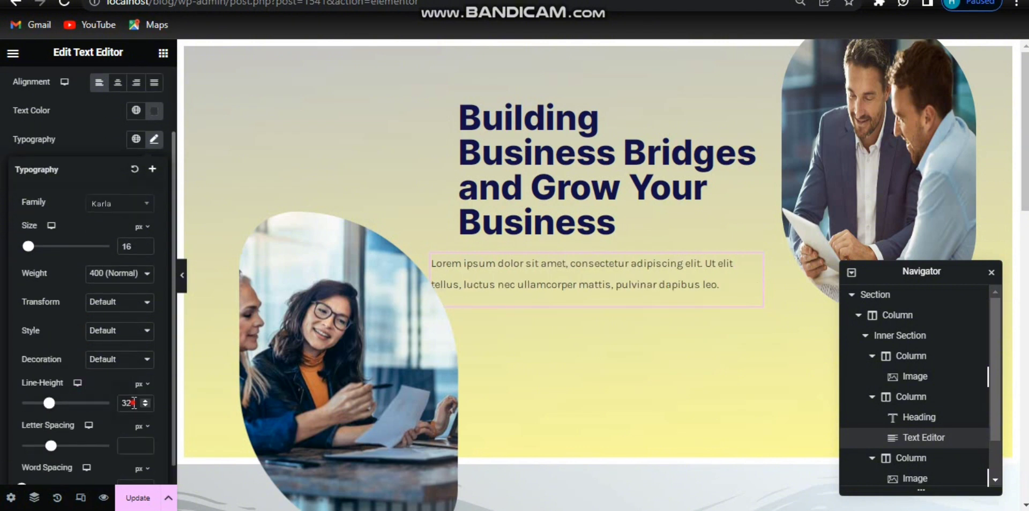
pyautogui.press('BackSpace')
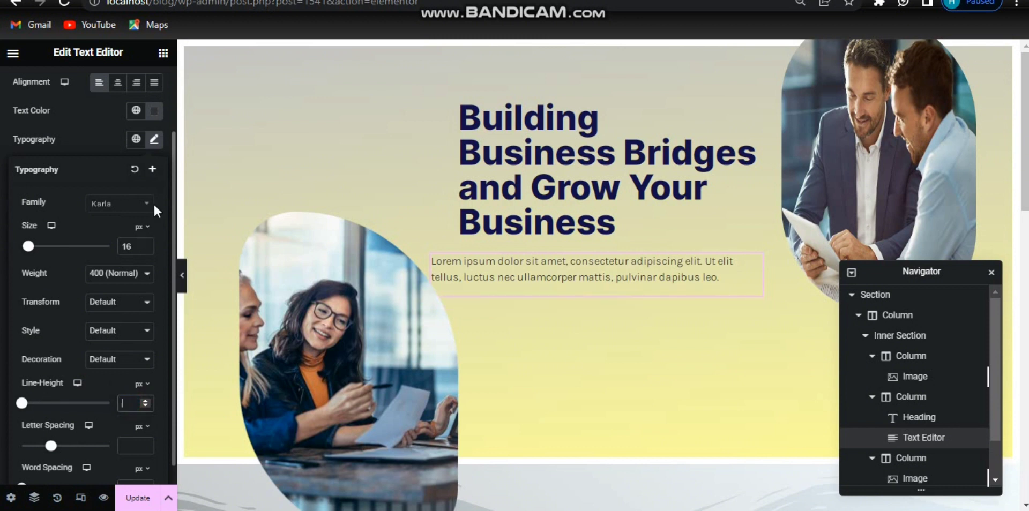
pyautogui.scroll(3, 163, 161)
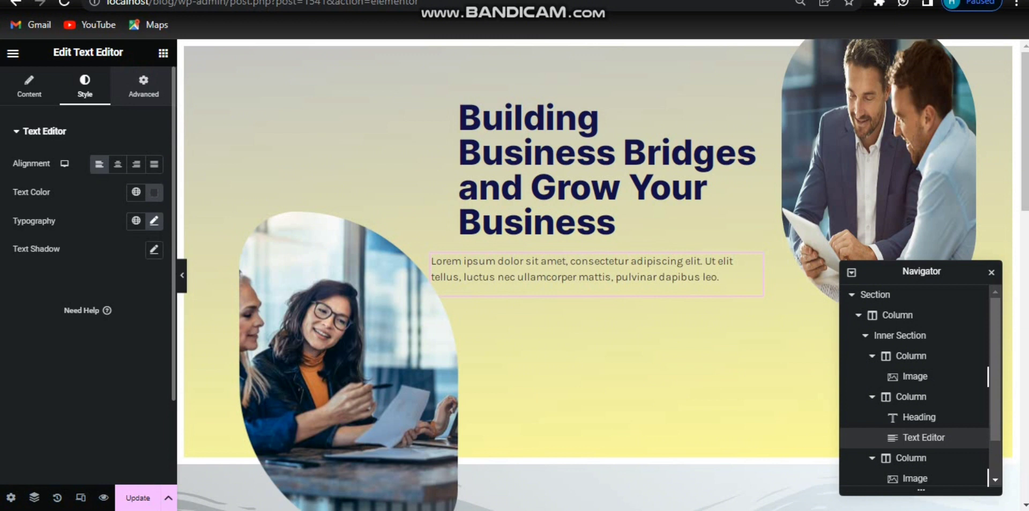
# Step: Unlink the text editor's margins and set its left margin to 40 px
pyautogui.click(143, 86)
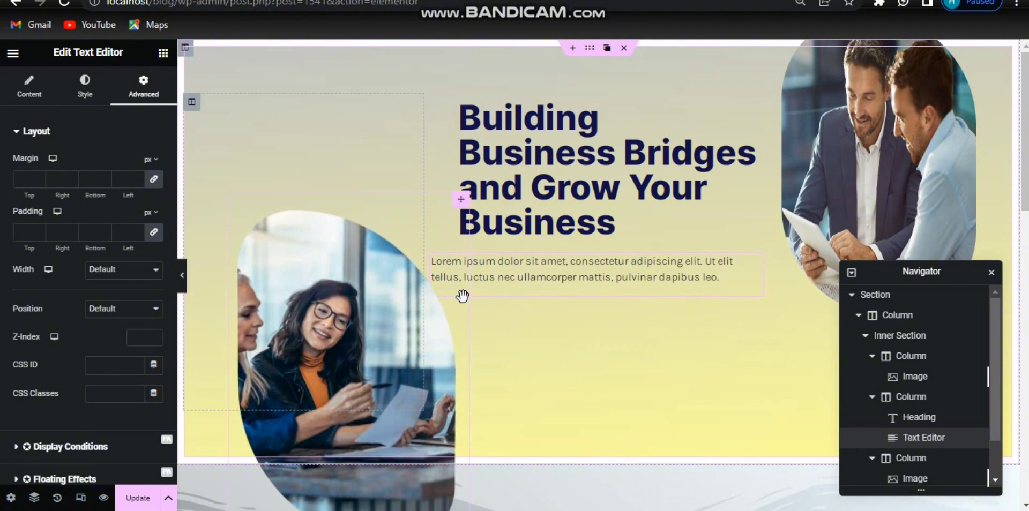
pyautogui.click(153, 177)
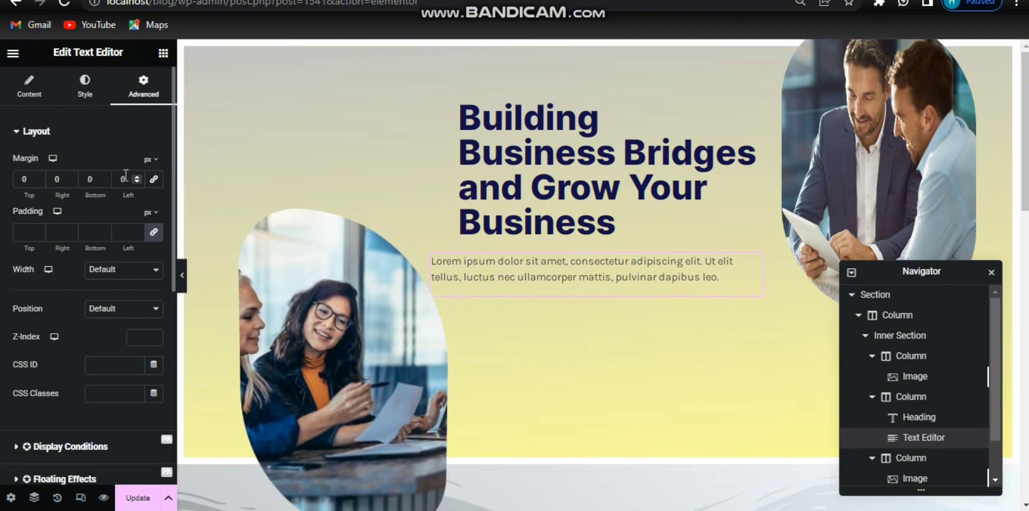
pyautogui.write('400')
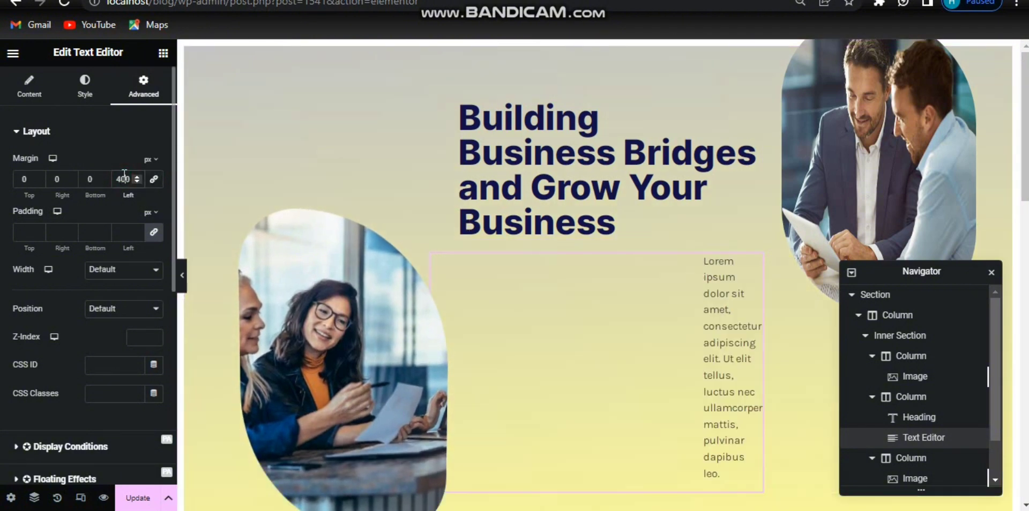
pyautogui.press('BackSpace')
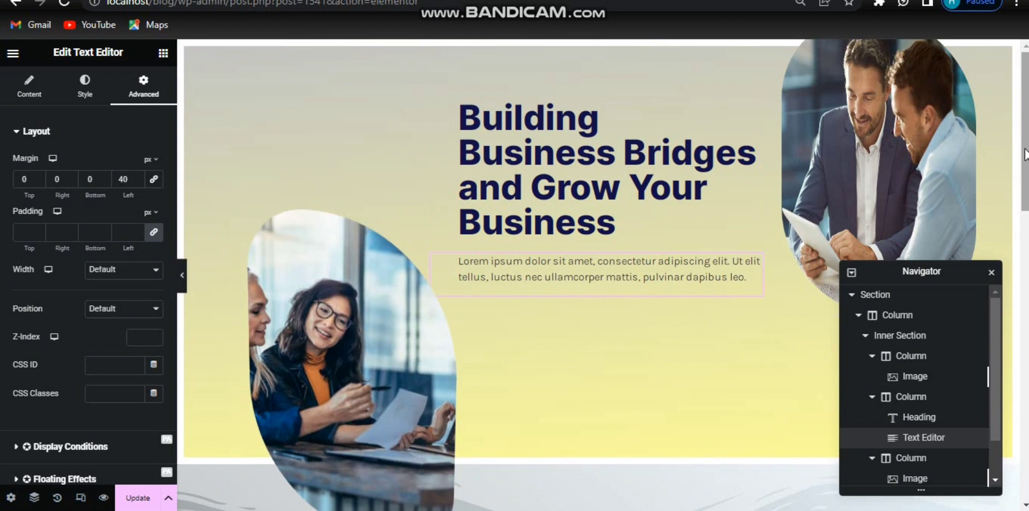
# Step: Add a new one-column section below the hero and place an Inner Section inside it
pyautogui.moveTo(1024, 169); pyautogui.dragTo(1024, 197)
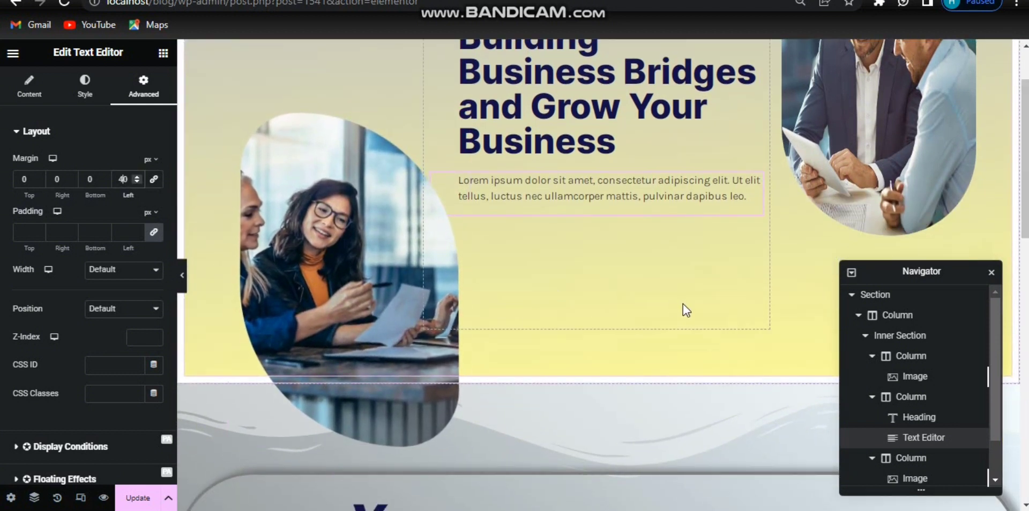
pyautogui.moveTo(564, 393)
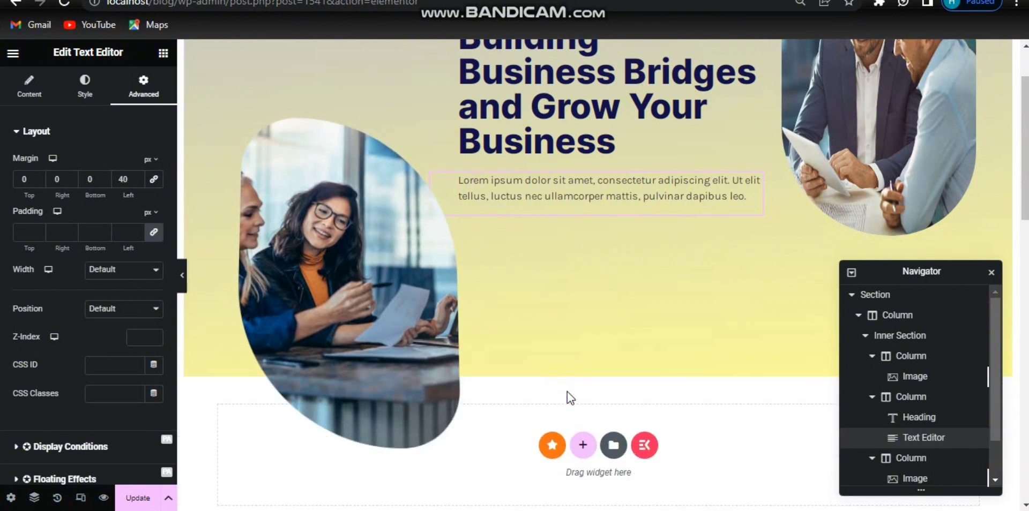
pyautogui.click(583, 445)
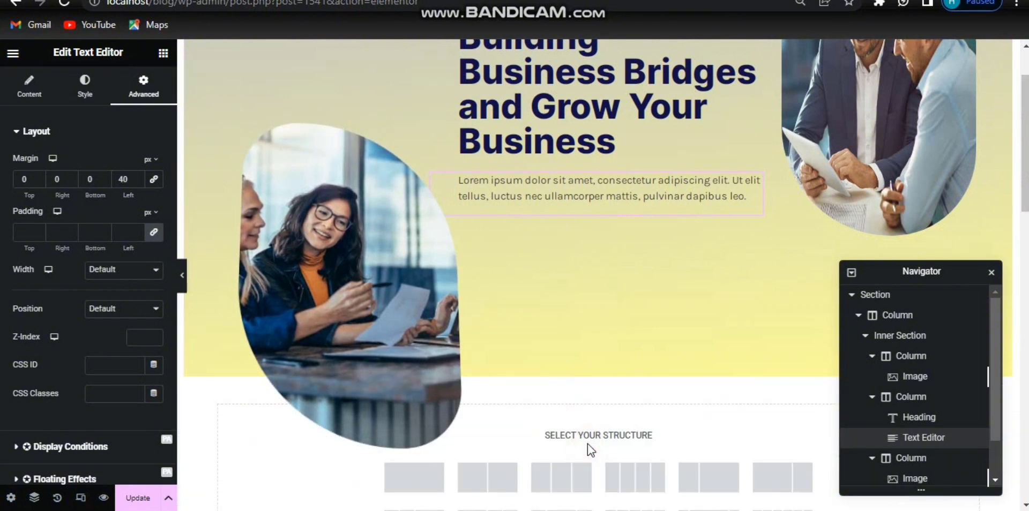
pyautogui.click(435, 482)
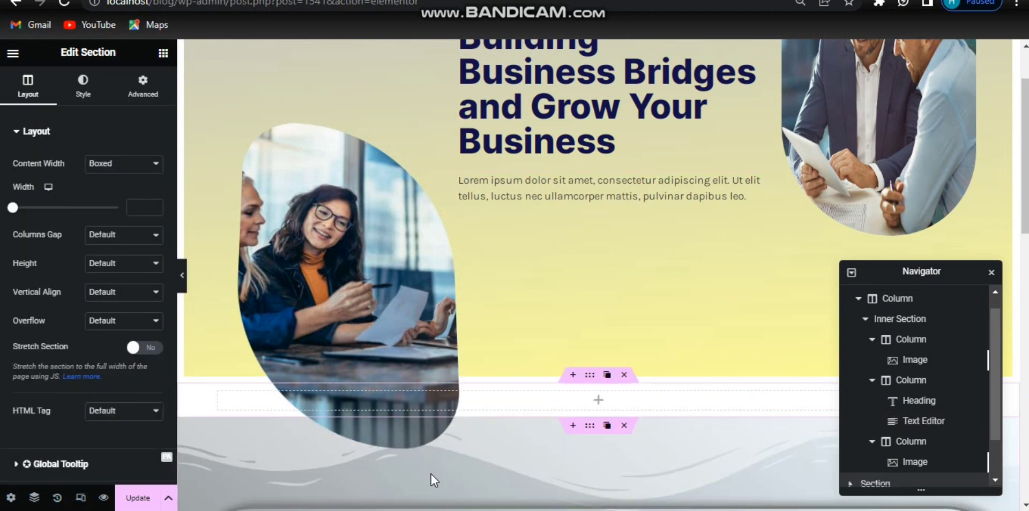
pyautogui.click(163, 54)
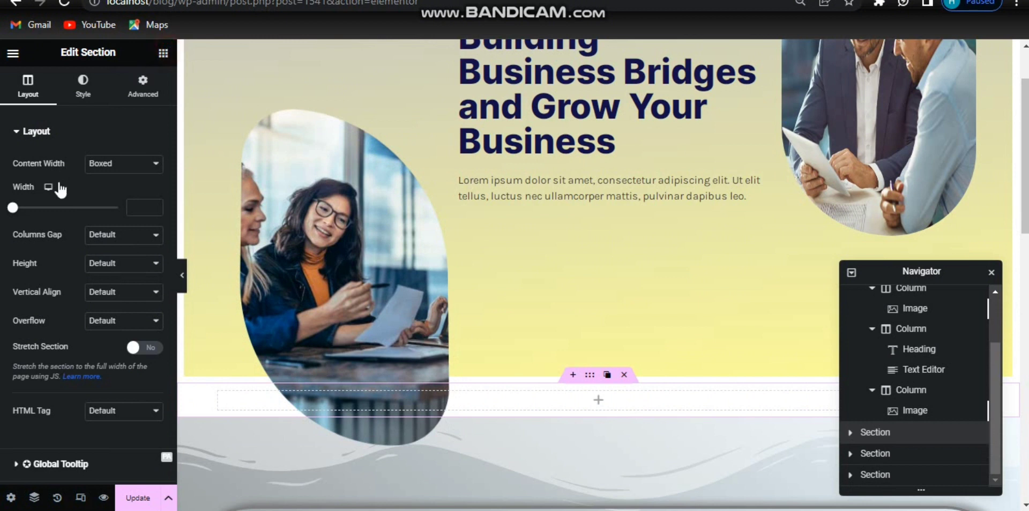
pyautogui.moveTo(48, 259); pyautogui.dragTo(614, 397)
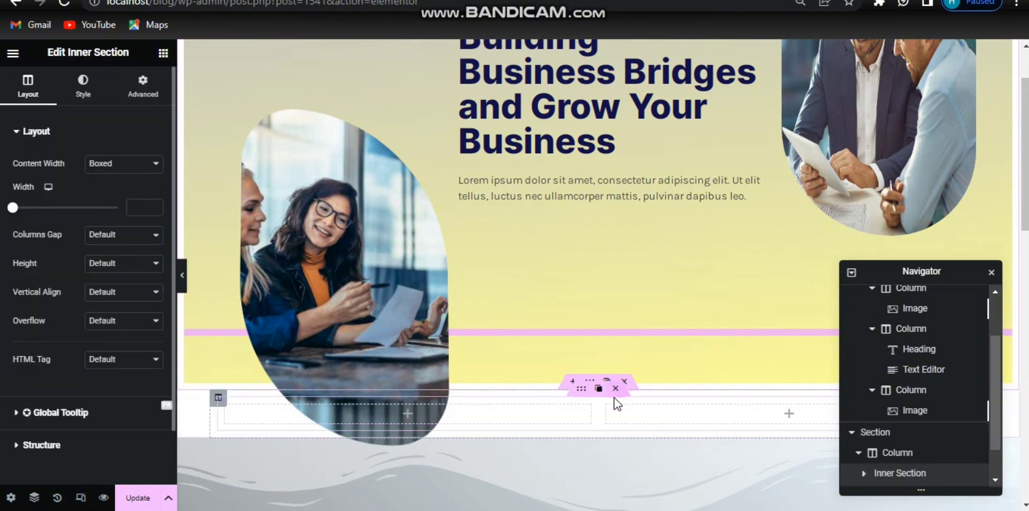
# Step: Duplicate a column of the inner section to make three columns, then narrow the two outer columns
pyautogui.moveTo(622, 416)
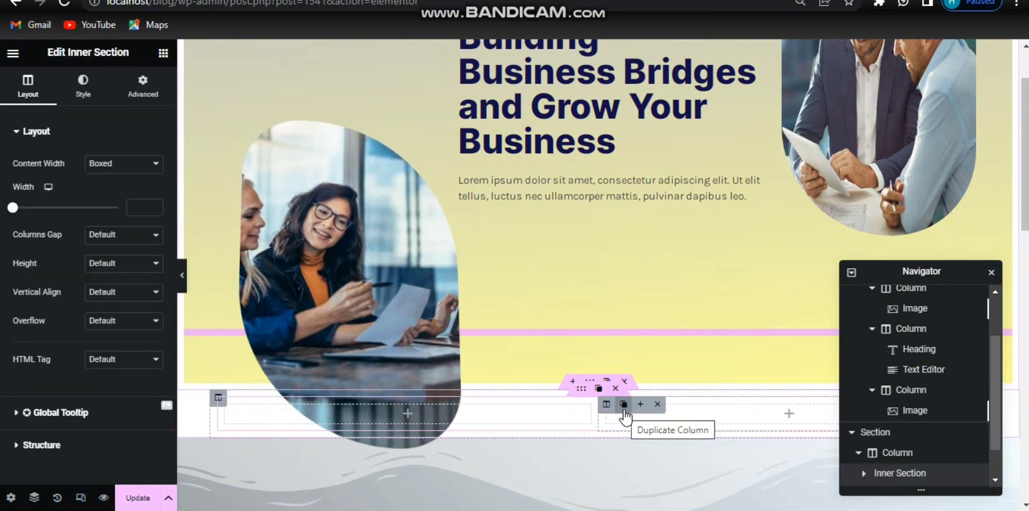
pyautogui.click(624, 412)
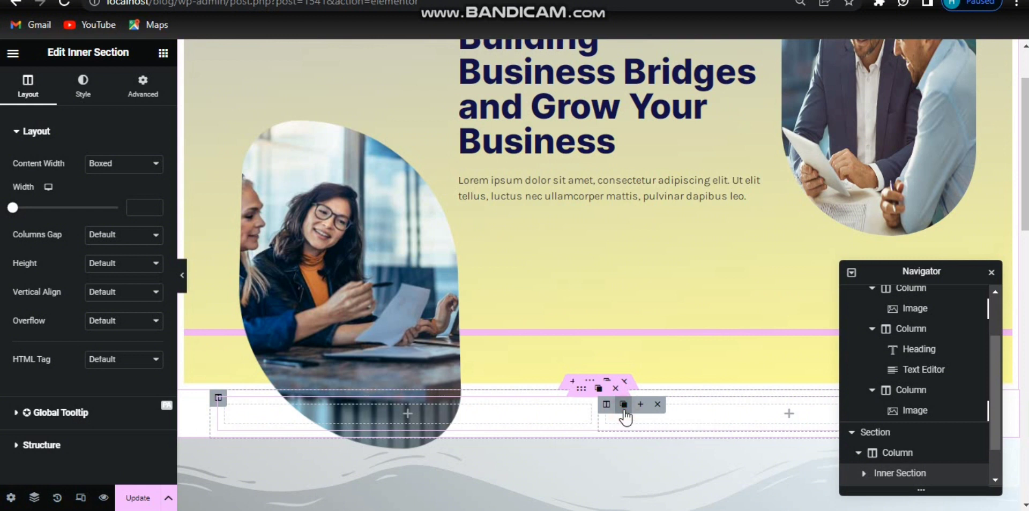
pyautogui.click(624, 406)
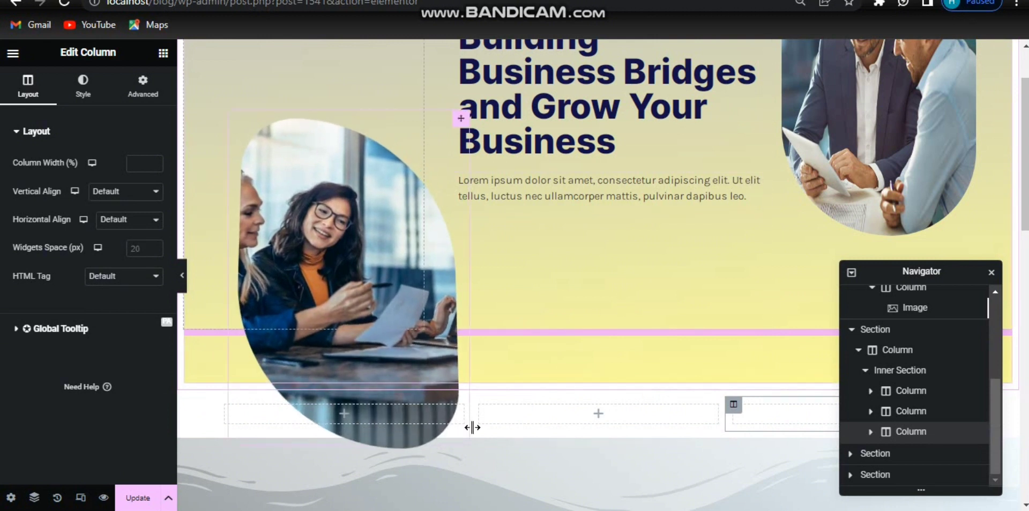
pyautogui.moveTo(460, 427); pyautogui.dragTo(373, 424)
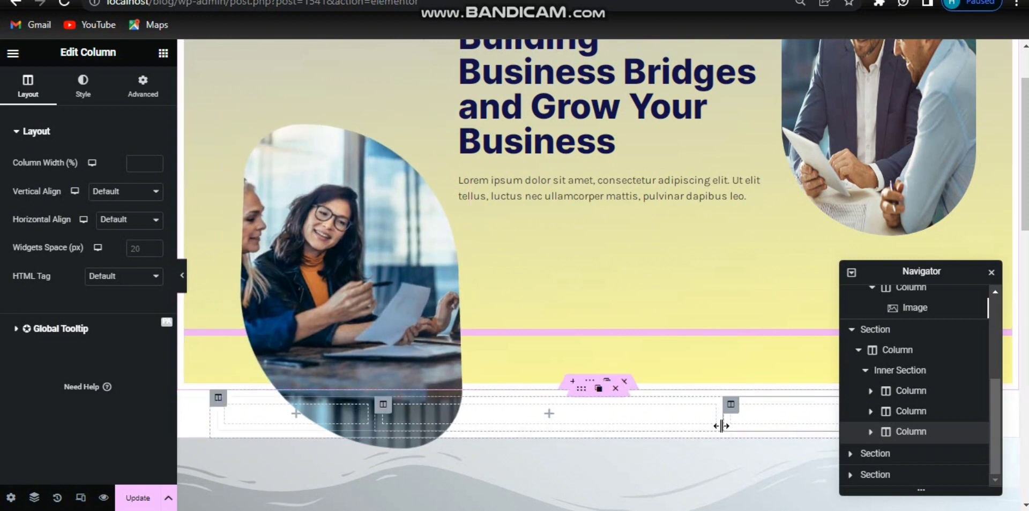
pyautogui.moveTo(736, 427); pyautogui.dragTo(795, 426)
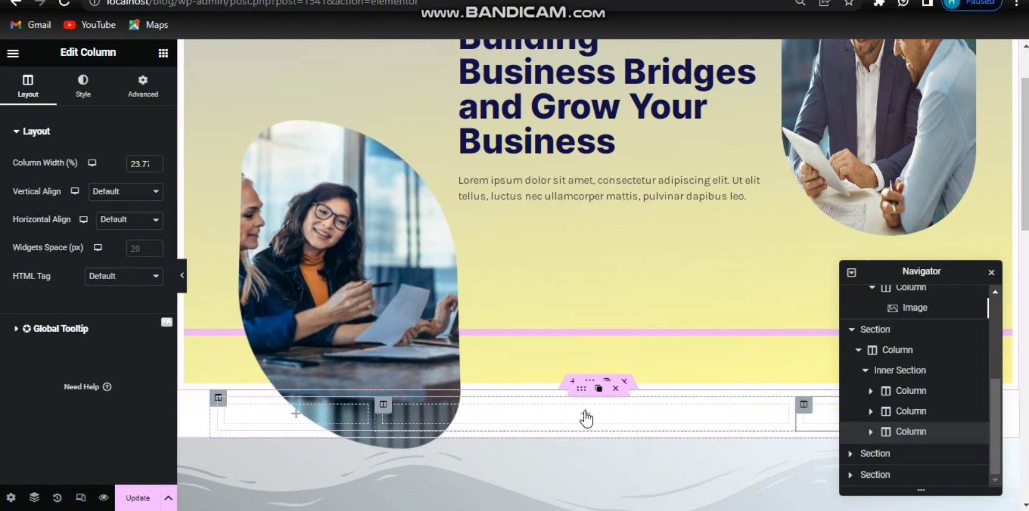
# Step: Add a Text Editor widget into the middle column of the new inner section
pyautogui.click(585, 415)
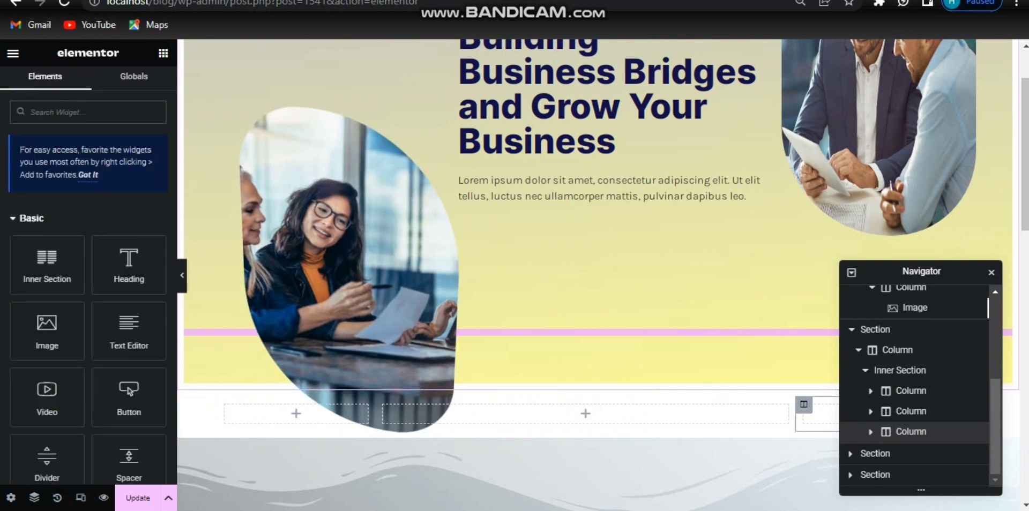
pyautogui.moveTo(128, 331); pyautogui.dragTo(484, 407)
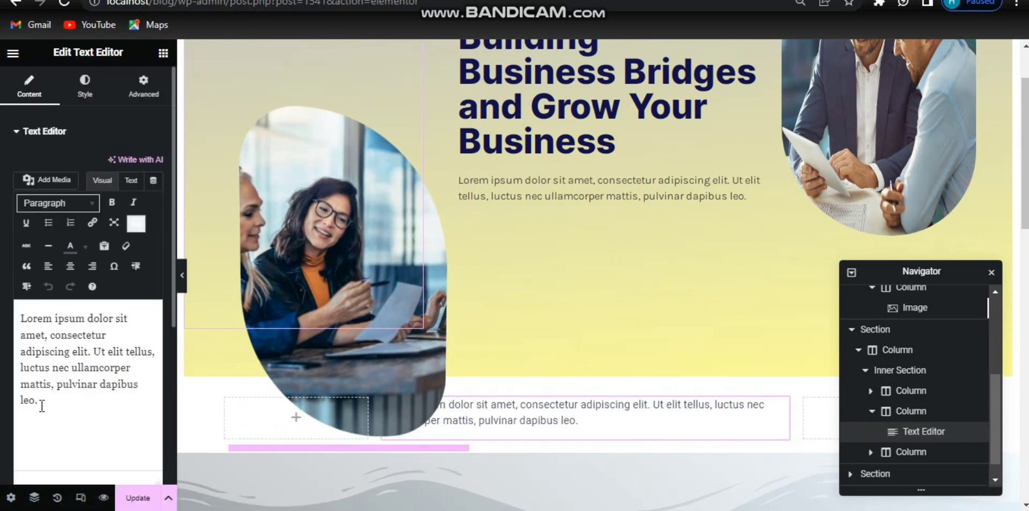
# Step: Replace the text editor's content with a support e-mail address and link it as a mailto link
pyautogui.moveTo(41, 406); pyautogui.dragTo(16, 311)
pyautogui.press('BackSpace')
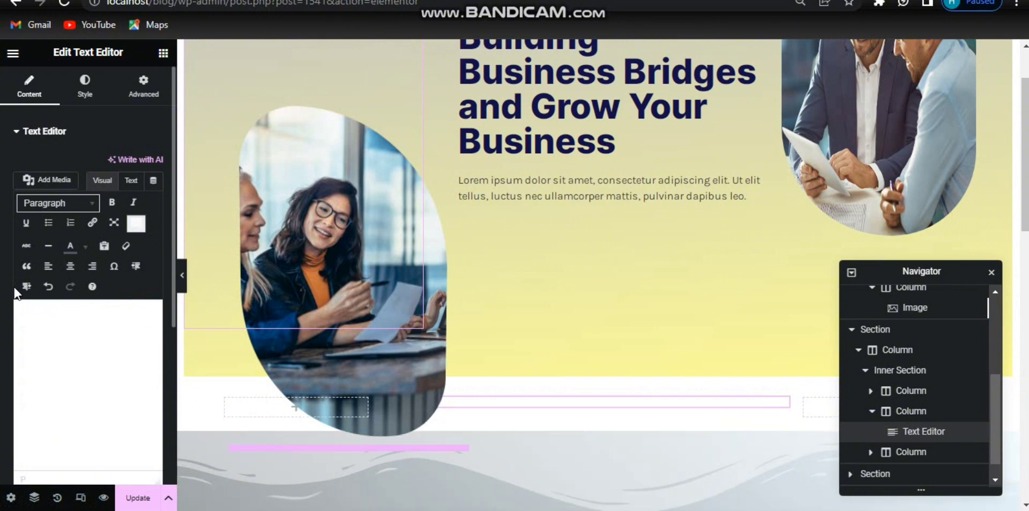
pyautogui.hotkey('ctrl', 'v')
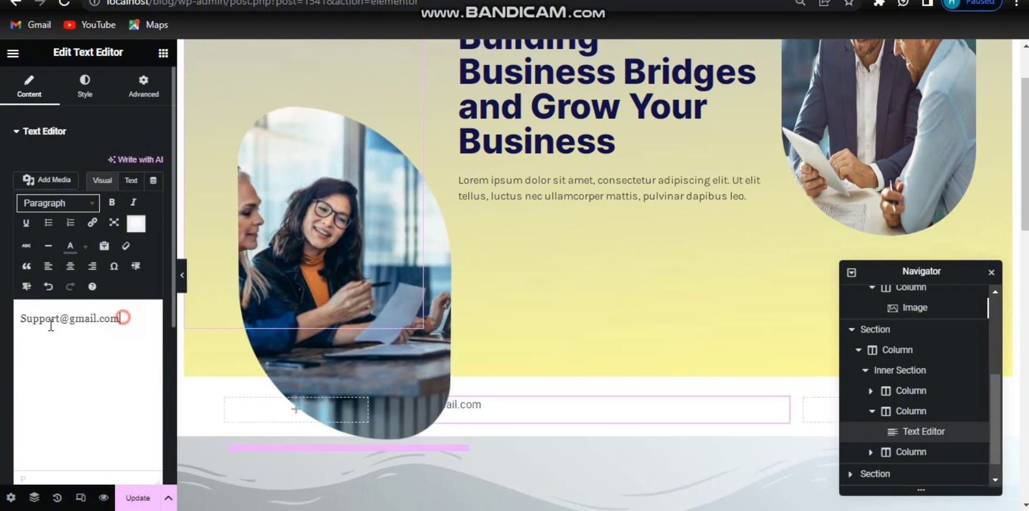
pyautogui.moveTo(123, 318); pyautogui.dragTo(8, 322)
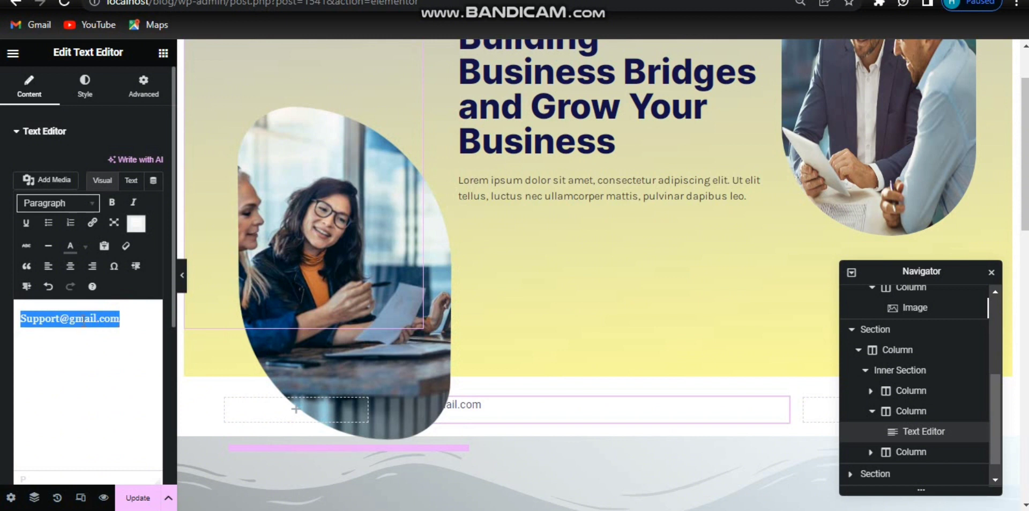
pyautogui.click(92, 225)
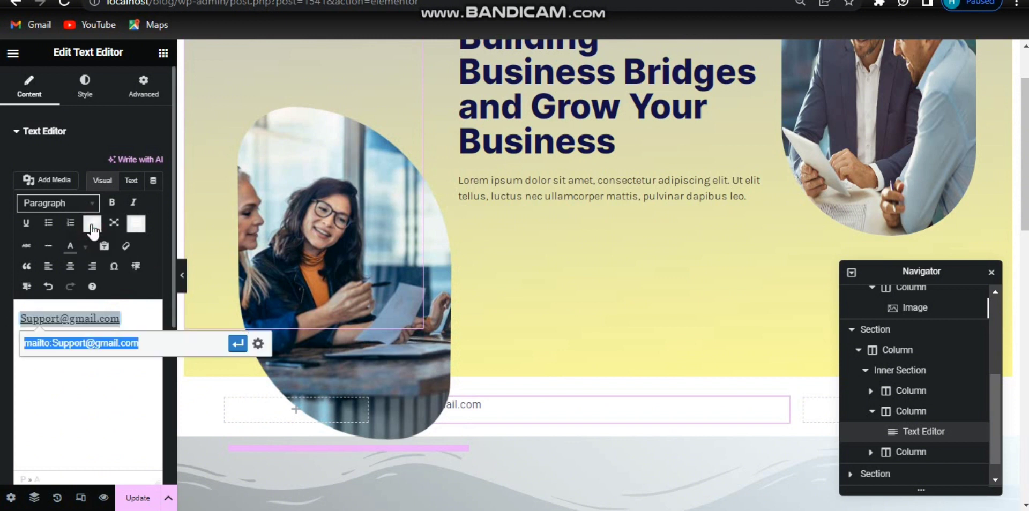
pyautogui.click(247, 344)
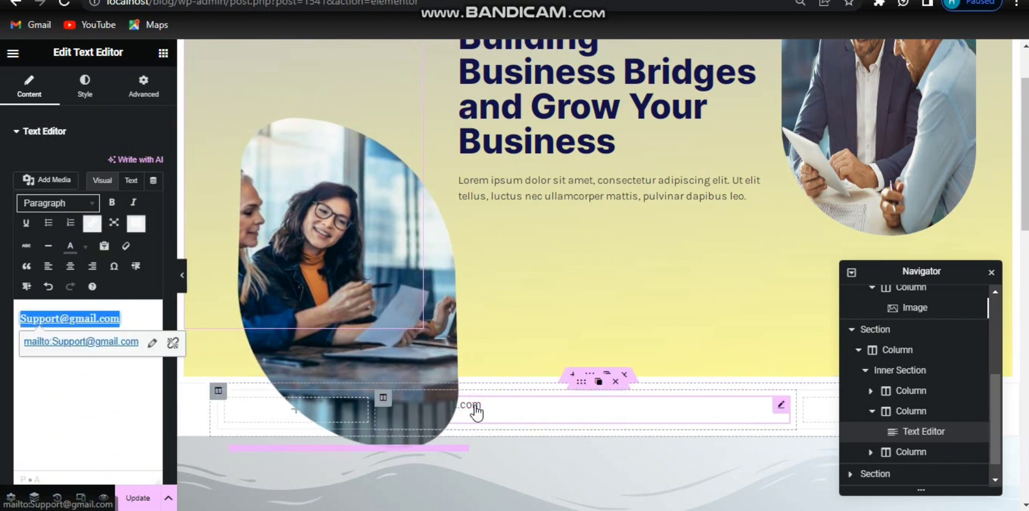
# Step: Apply the karla global font to the e-mail text's typography
pyautogui.click(85, 90)
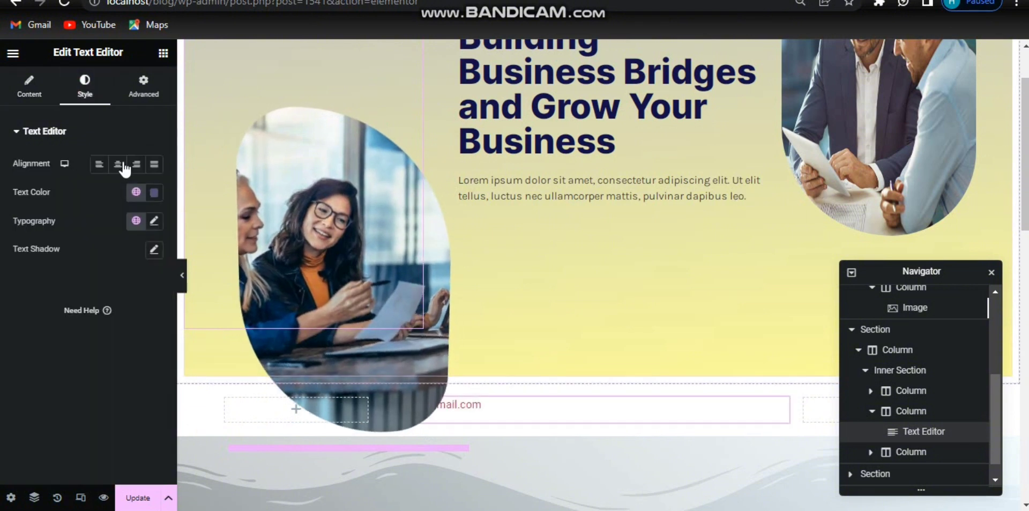
pyautogui.click(154, 193)
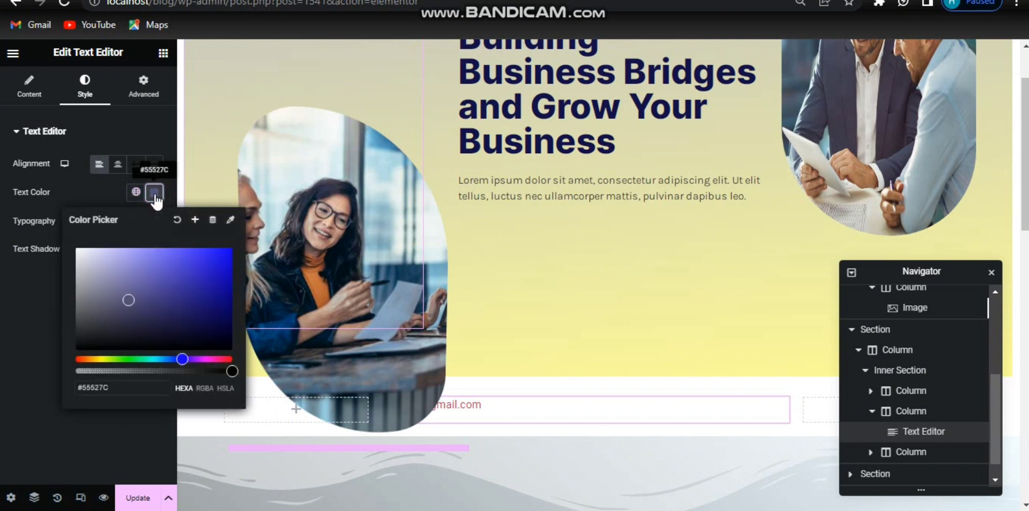
pyautogui.moveTo(123, 381); pyautogui.dragTo(56, 381)
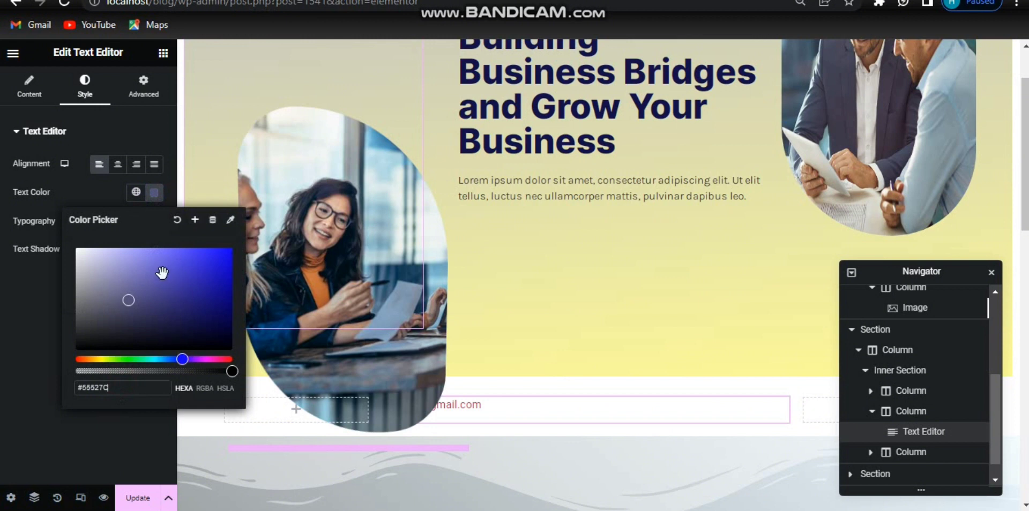
pyautogui.click(153, 194)
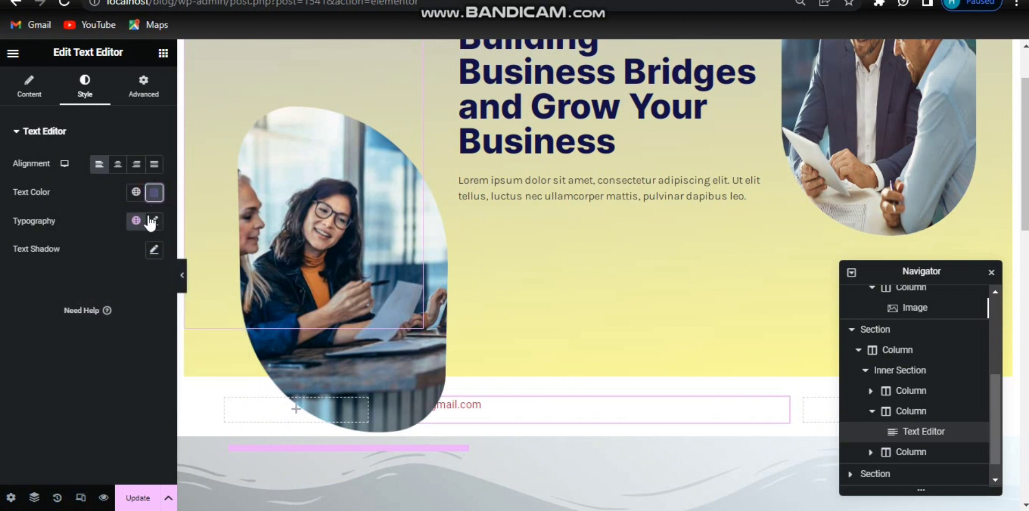
pyautogui.click(152, 221)
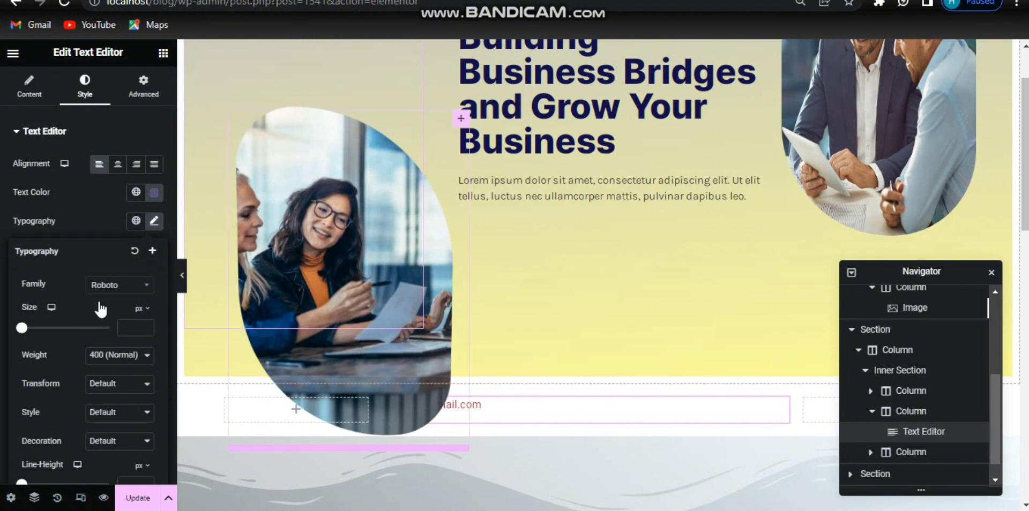
pyautogui.click(135, 221)
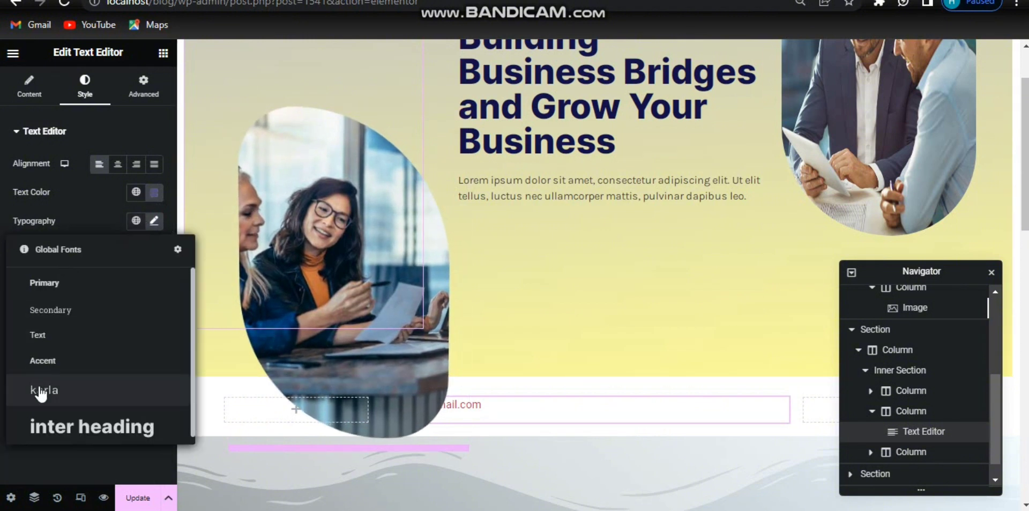
pyautogui.click(39, 390)
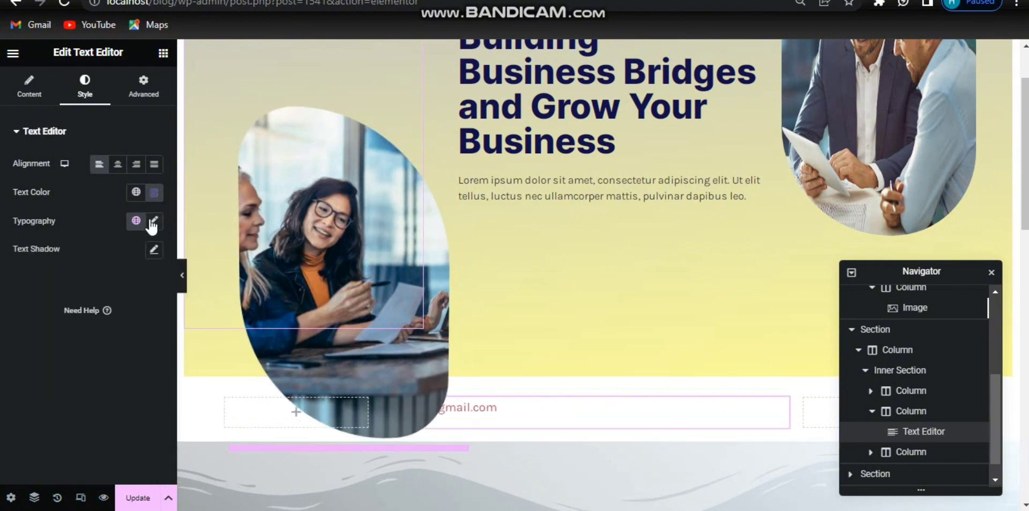
# Step: Set the e-mail text's font size to 16 px and weight to 700 (Bold), clearing the line height
pyautogui.click(154, 222)
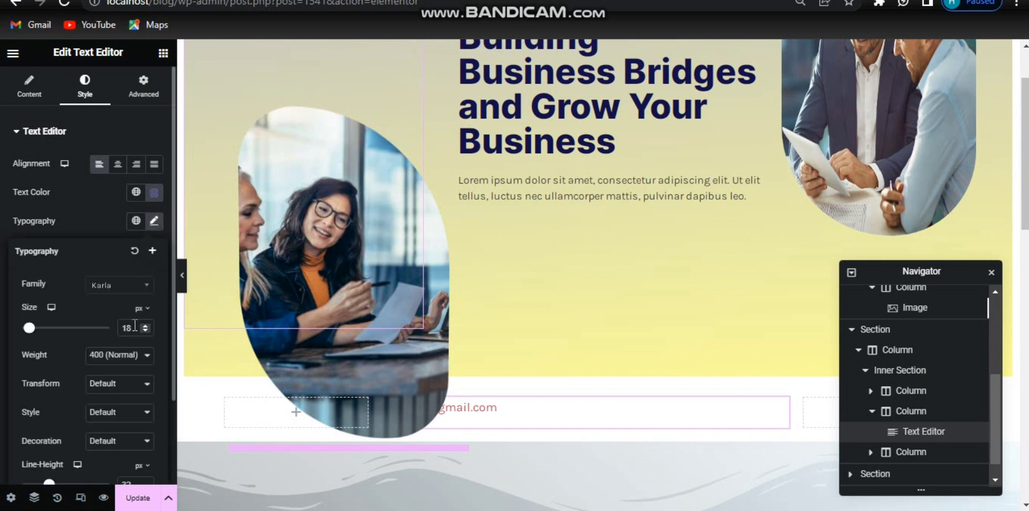
pyautogui.press('BackSpace')
pyautogui.write('7')
pyautogui.press('Down')
pyautogui.click(141, 356)
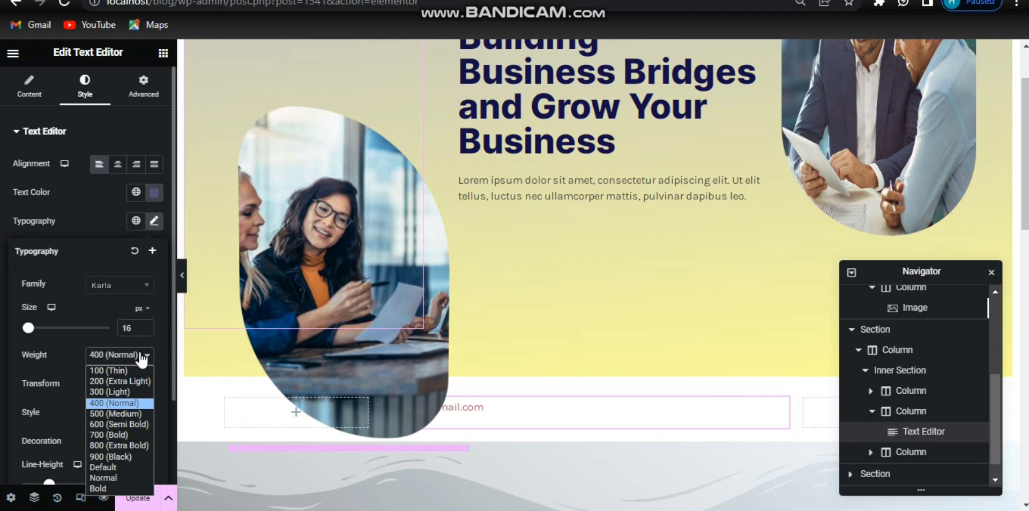
pyautogui.click(120, 436)
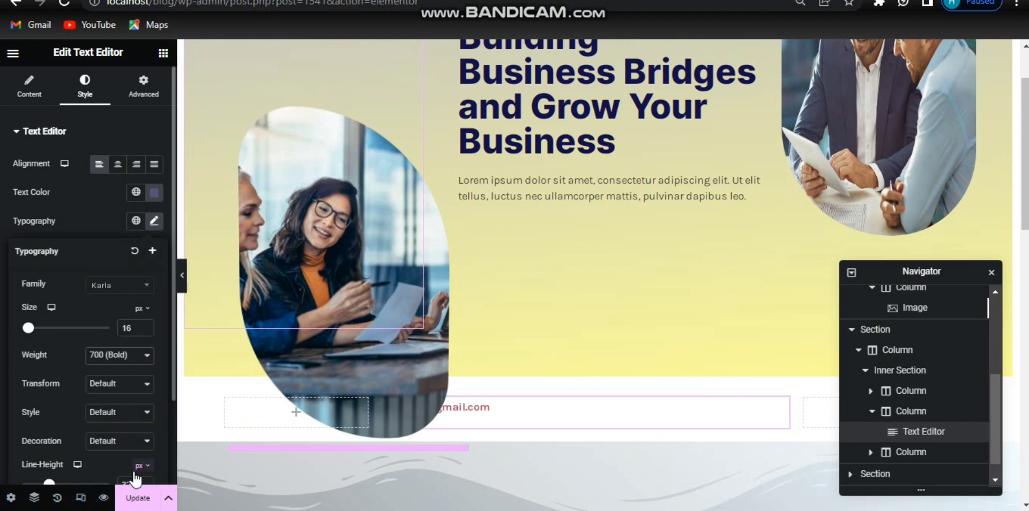
pyautogui.press('BackSpace')
pyautogui.press('BackSpace')
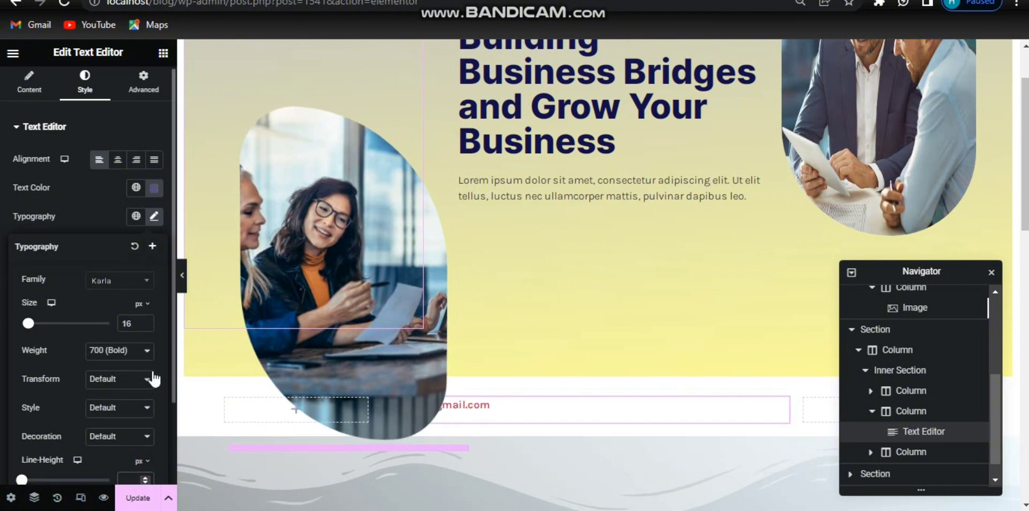
# Step: Set the text editor's margins to 9 top, 170 right, 0 bottom, 60 left px and its width to Inline (auto)
pyautogui.click(144, 83)
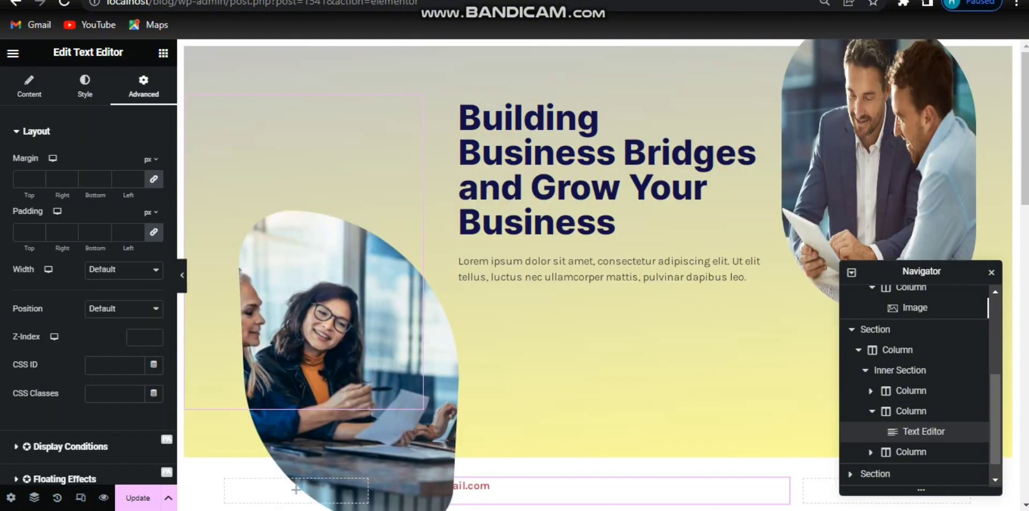
pyautogui.click(155, 180)
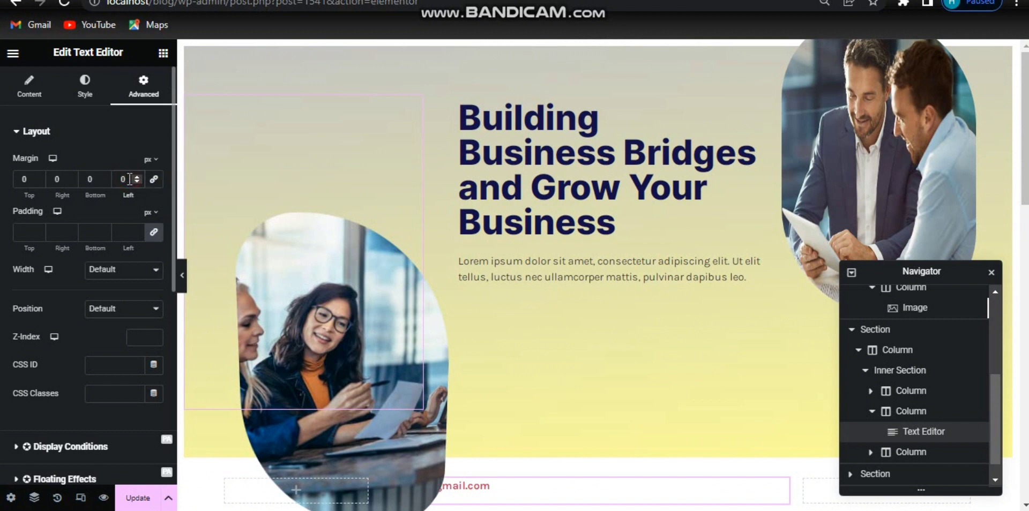
pyautogui.click(130, 179)
pyautogui.write('170')
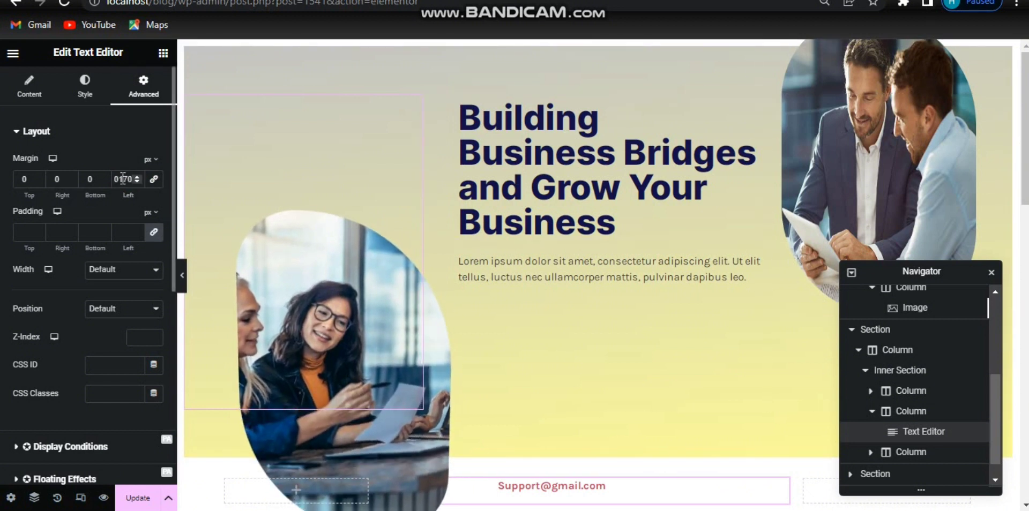
pyautogui.moveTo(123, 179); pyautogui.dragTo(131, 179)
pyautogui.write('60')
pyautogui.click(61, 180)
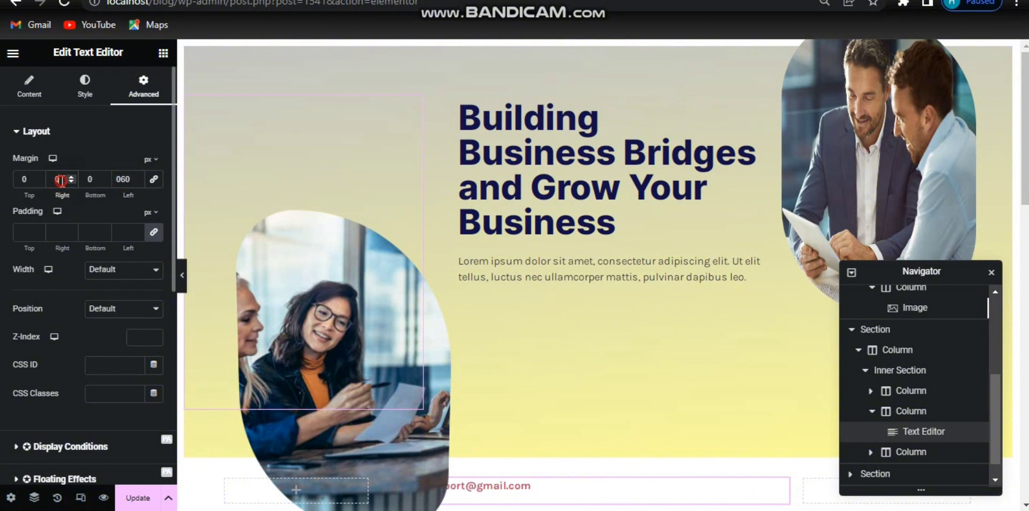
pyautogui.click(30, 179)
pyautogui.write('7')
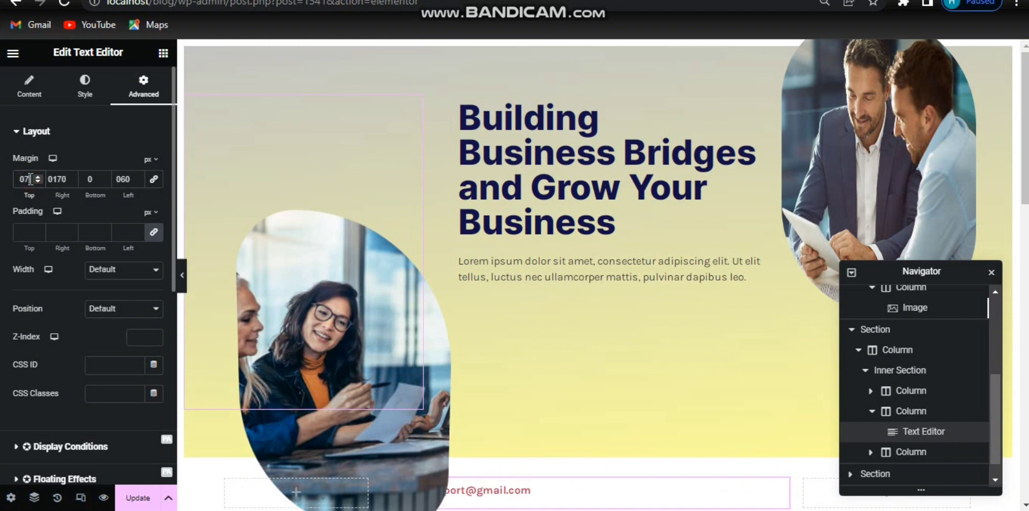
pyautogui.press('BackSpace')
pyautogui.write('8')
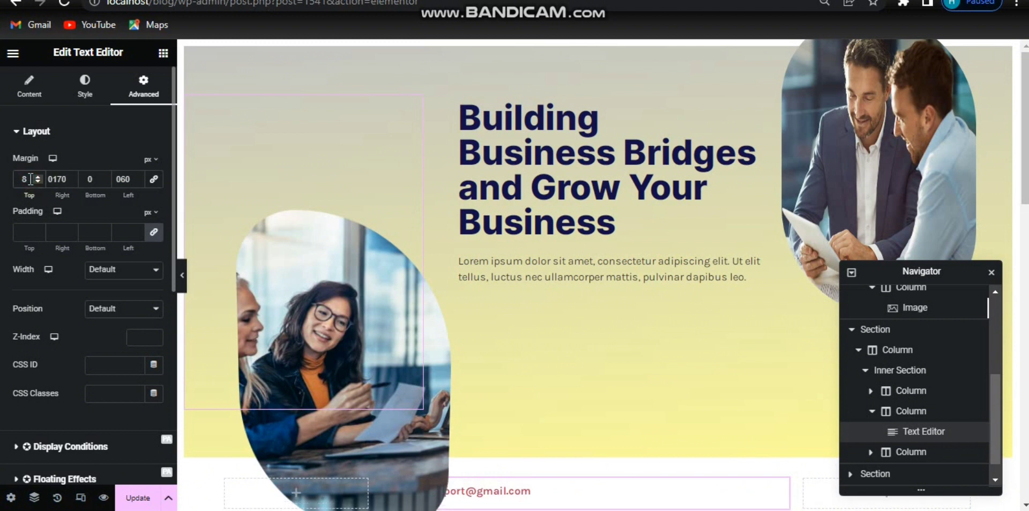
pyautogui.press('Up')
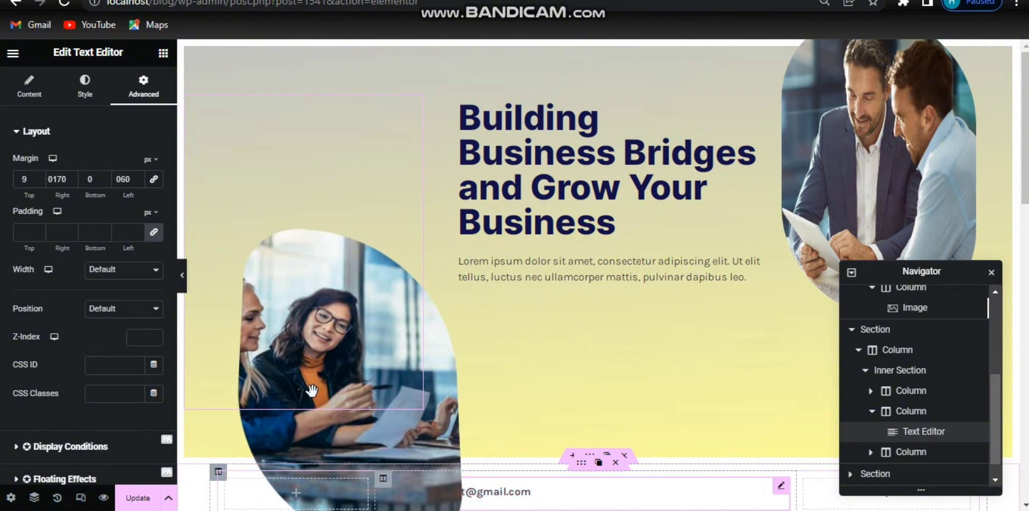
pyautogui.click(124, 273)
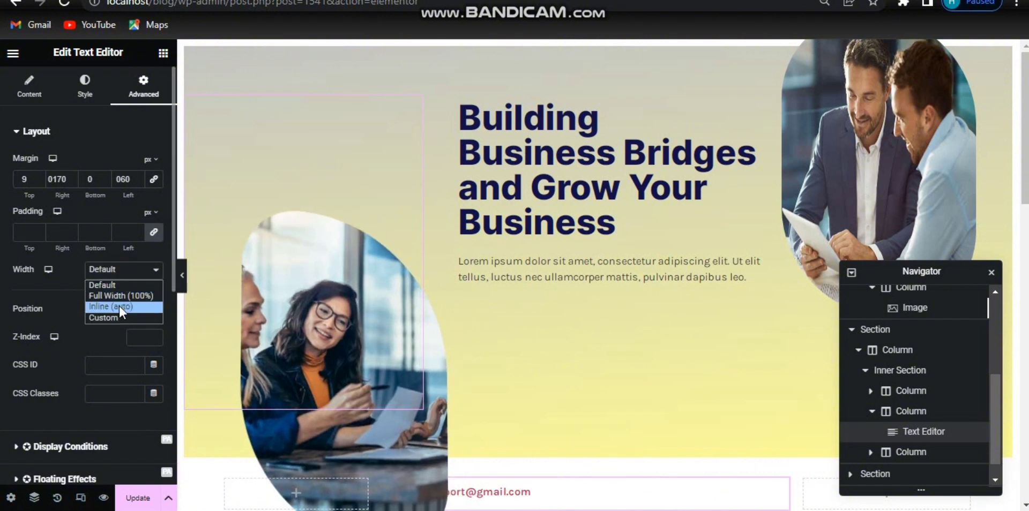
pyautogui.click(118, 306)
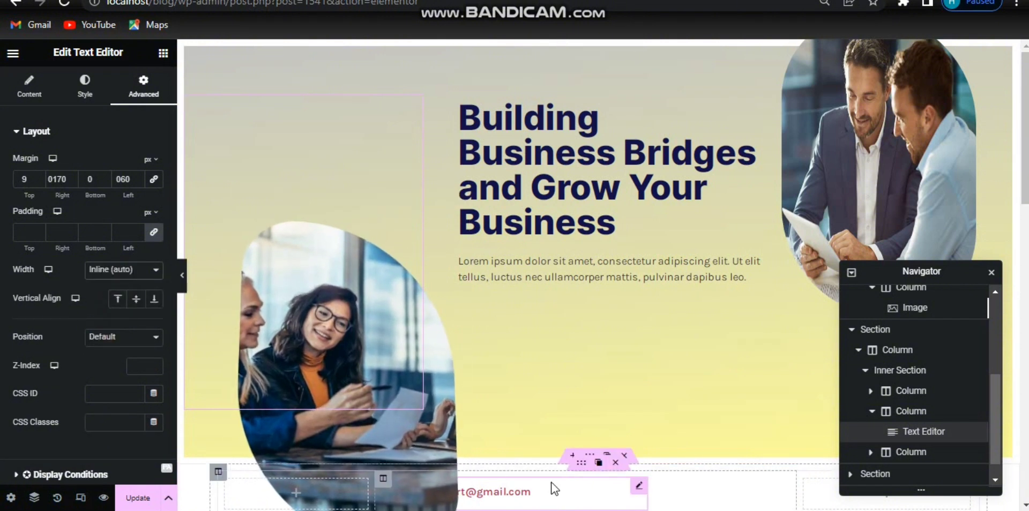
# Step: Search for the Button widget and add it into the middle column above the e-mail text
pyautogui.click(163, 53)
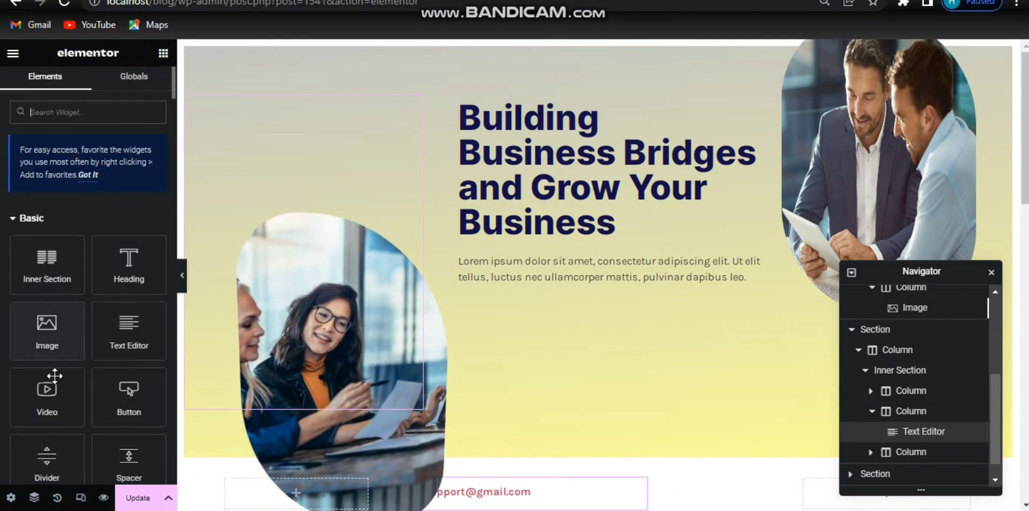
pyautogui.click(105, 115)
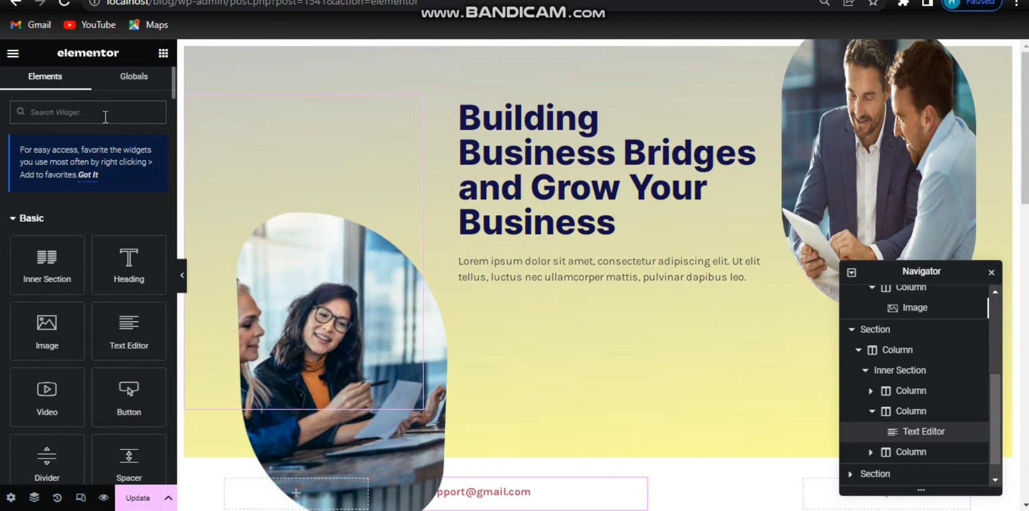
pyautogui.write('button')
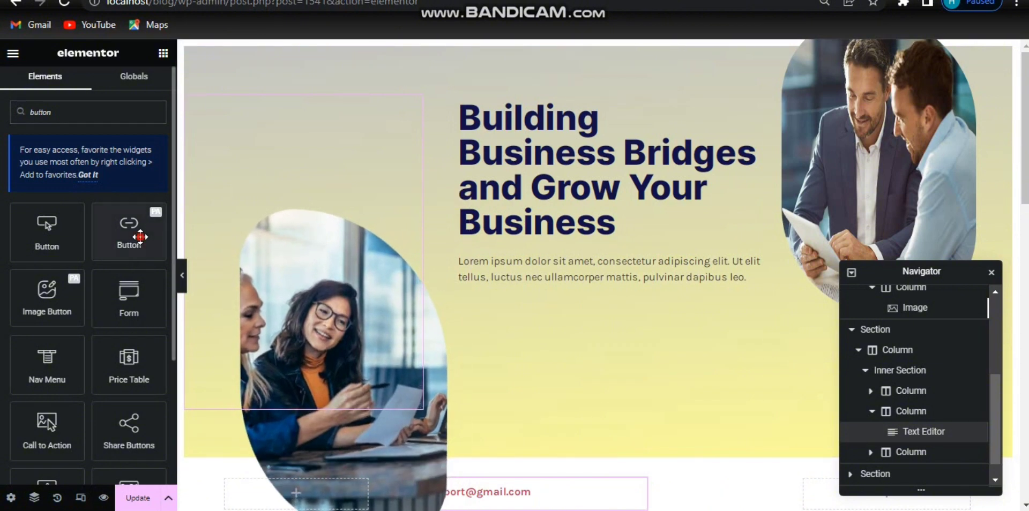
pyautogui.moveTo(131, 227); pyautogui.dragTo(597, 457)
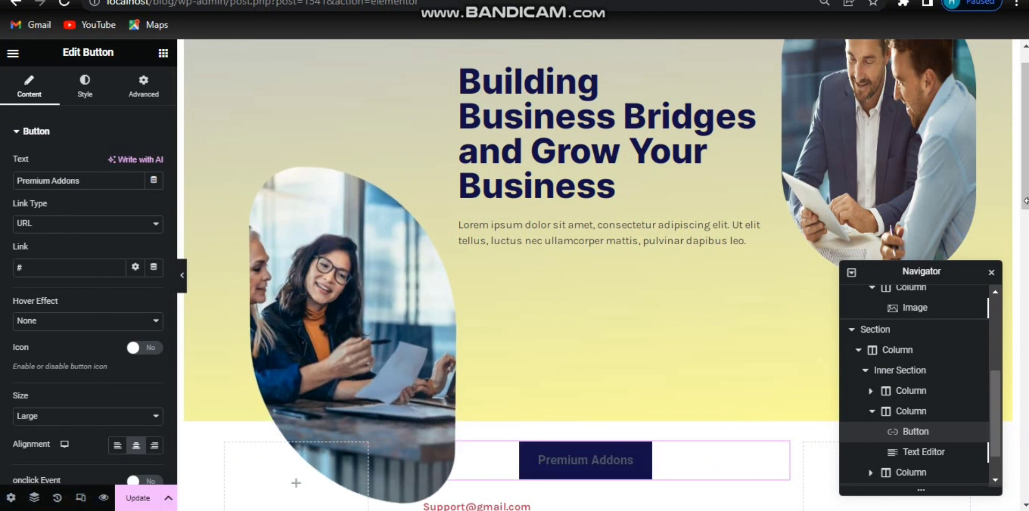
# Step: Set the button's width to Inline (auto) and move the text editor above the button
pyautogui.scroll(-1, 608, 418)
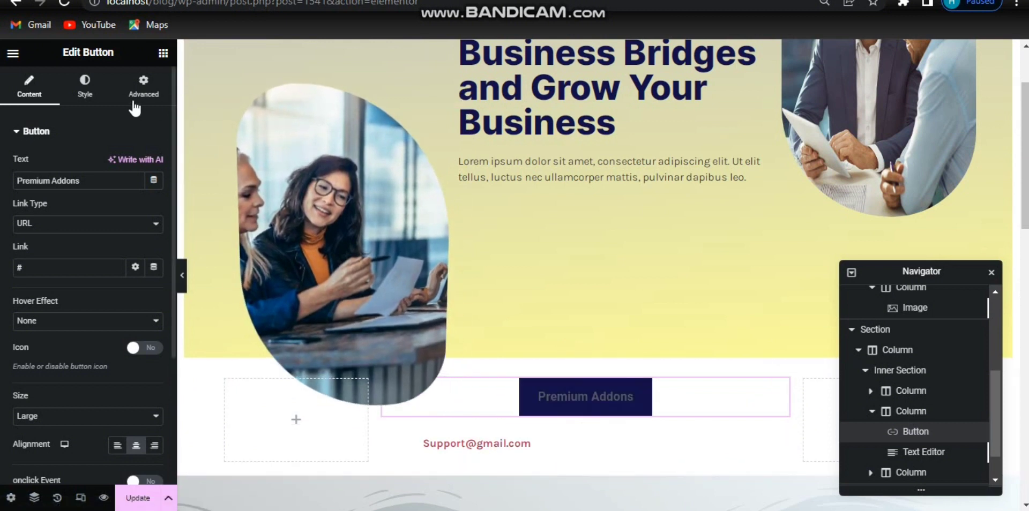
pyautogui.click(158, 90)
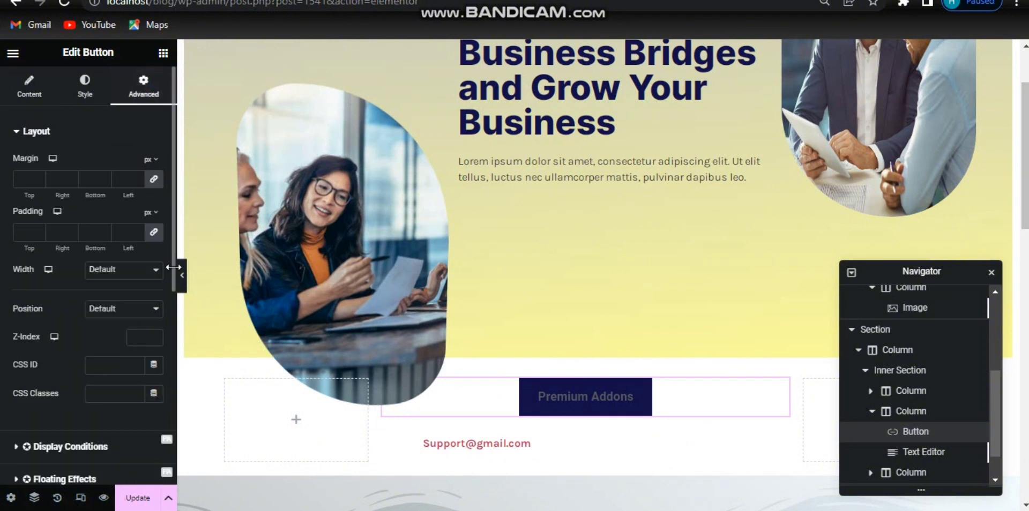
pyautogui.click(147, 270)
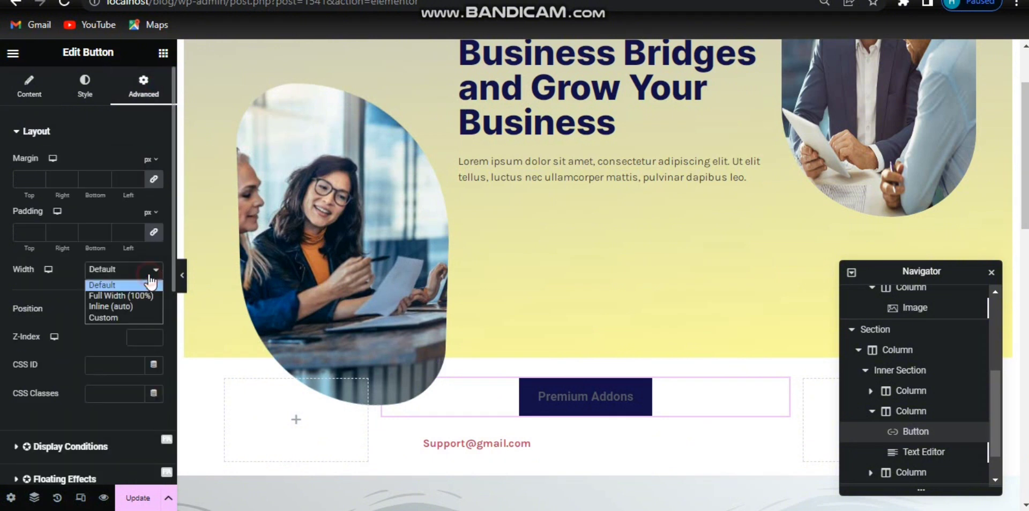
pyautogui.click(130, 307)
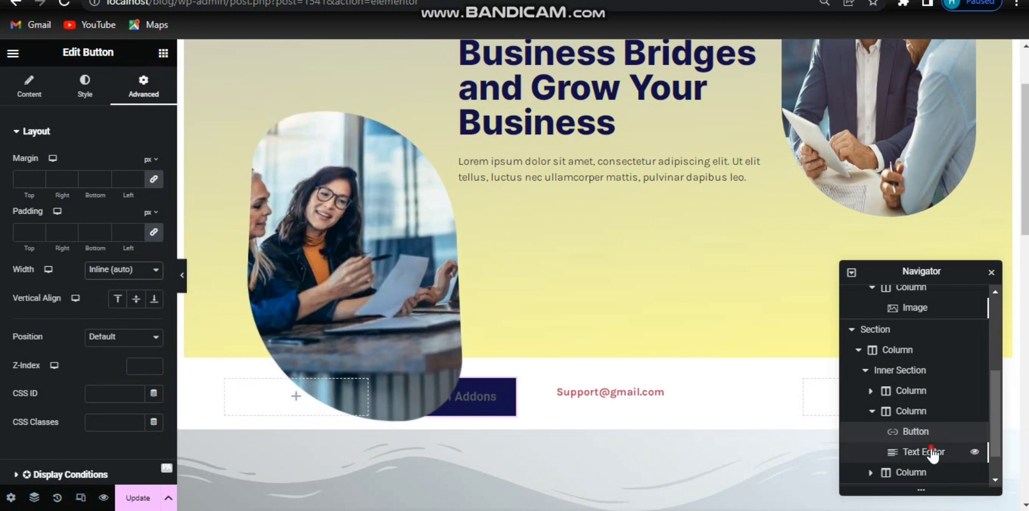
pyautogui.moveTo(931, 453); pyautogui.dragTo(924, 431)
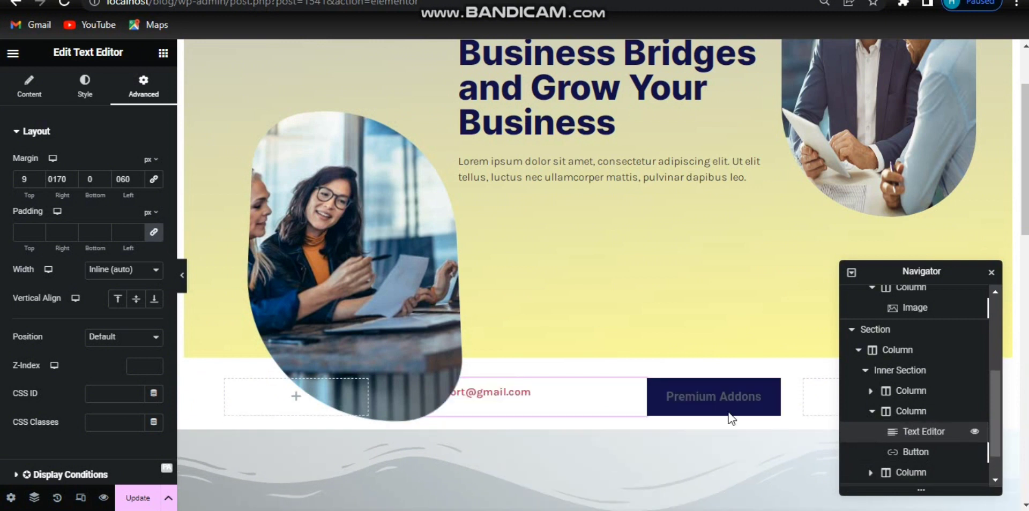
pyautogui.click(673, 407)
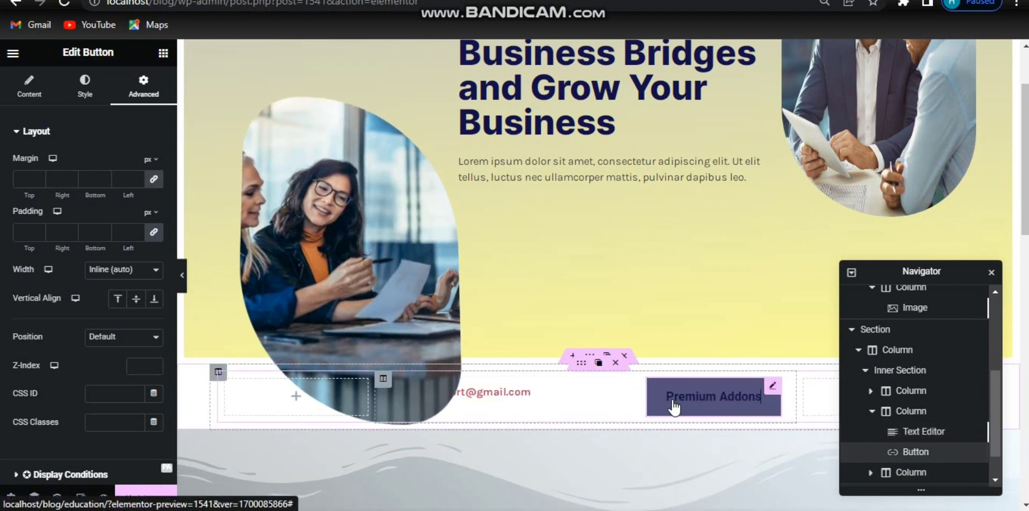
# Step: Change the button's text to "Get Started"
pyautogui.click(29, 92)
pyautogui.moveTo(83, 181); pyautogui.dragTo(1, 183)
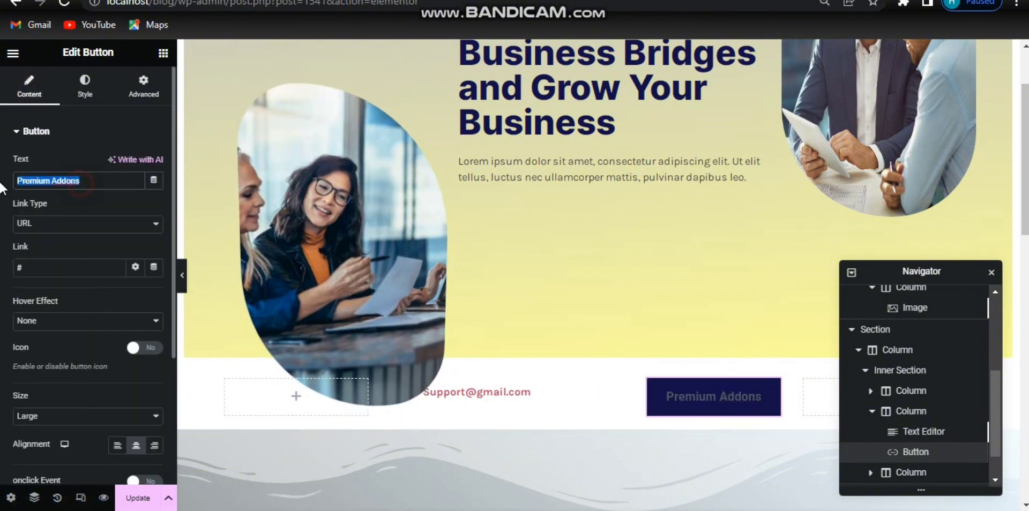
pyautogui.write('Get')
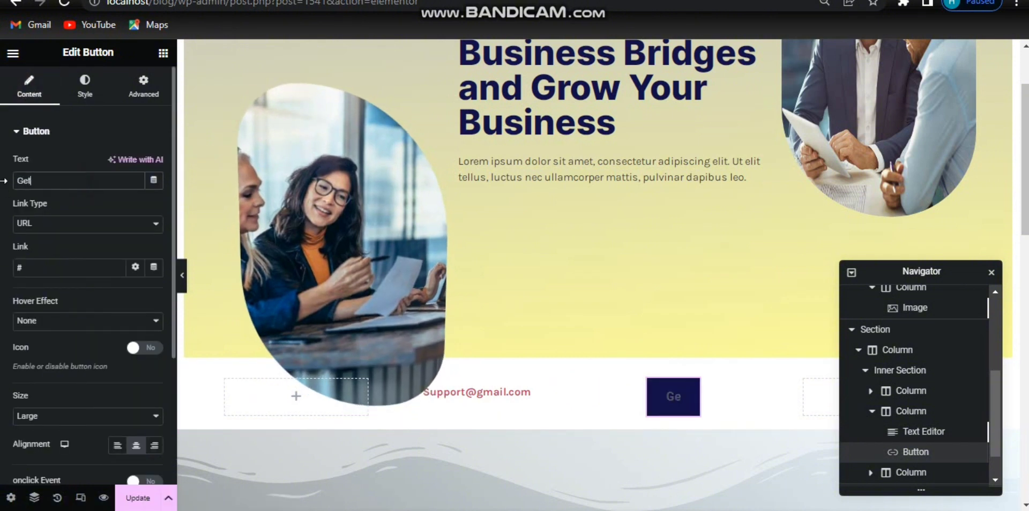
pyautogui.write(' Started')
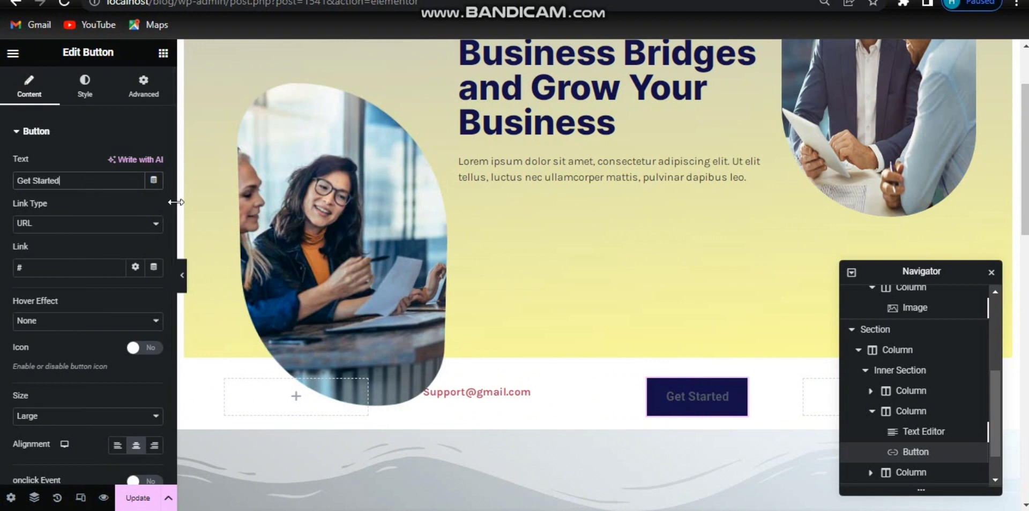
# Step: Enable the button icon and insert the right-arrow icon found by searching "right" in the icon library
pyautogui.scroll(-1, 175, 235)
pyautogui.scroll(-2, 150, 214)
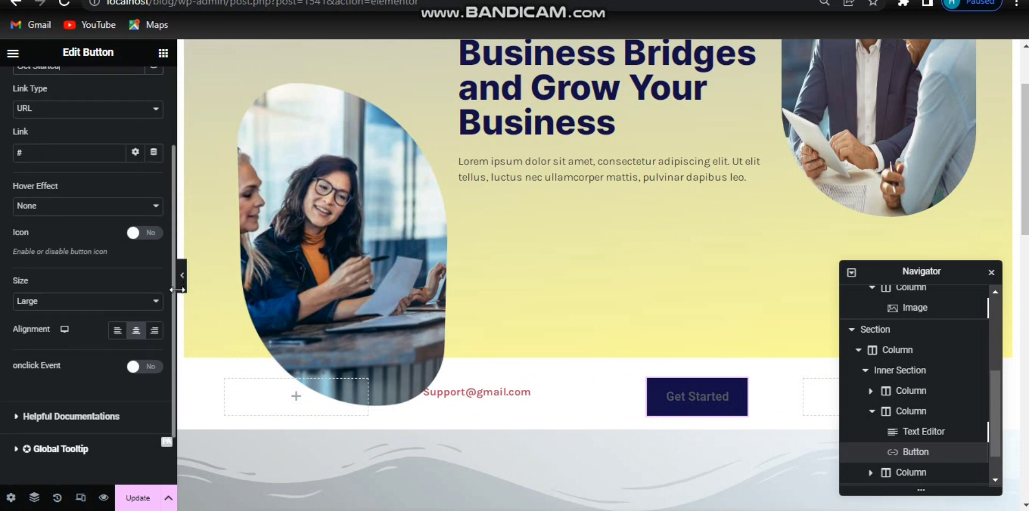
pyautogui.click(150, 206)
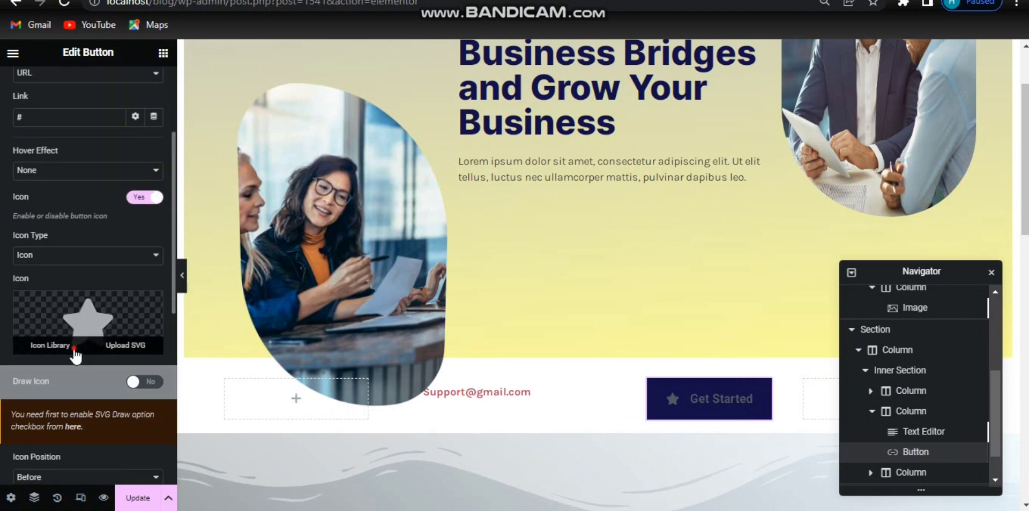
pyautogui.click(75, 349)
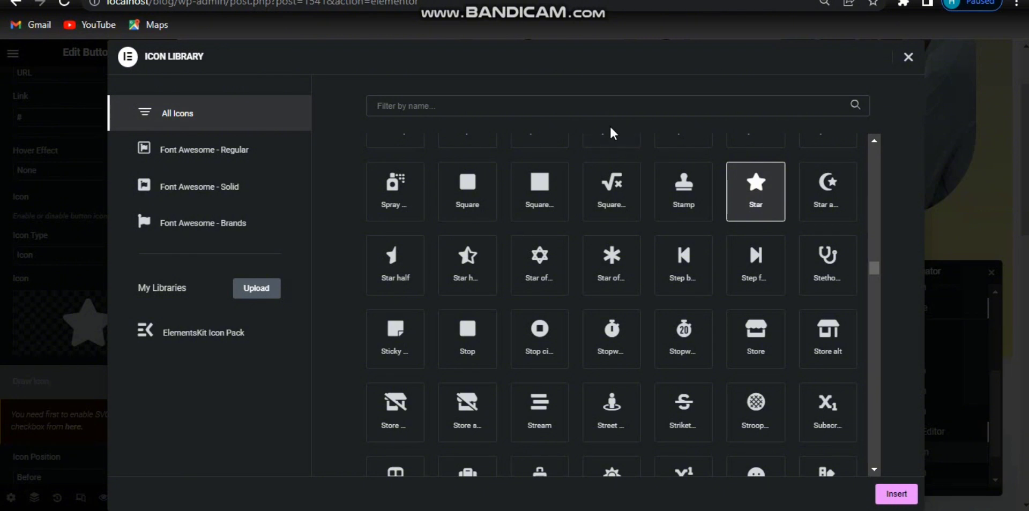
pyautogui.click(600, 111)
pyautogui.write('right')
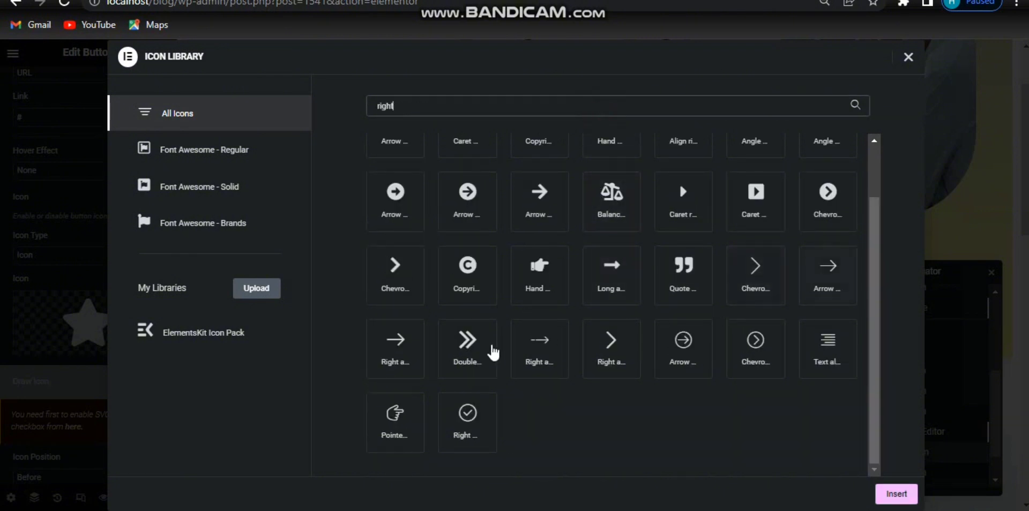
pyautogui.click(396, 346)
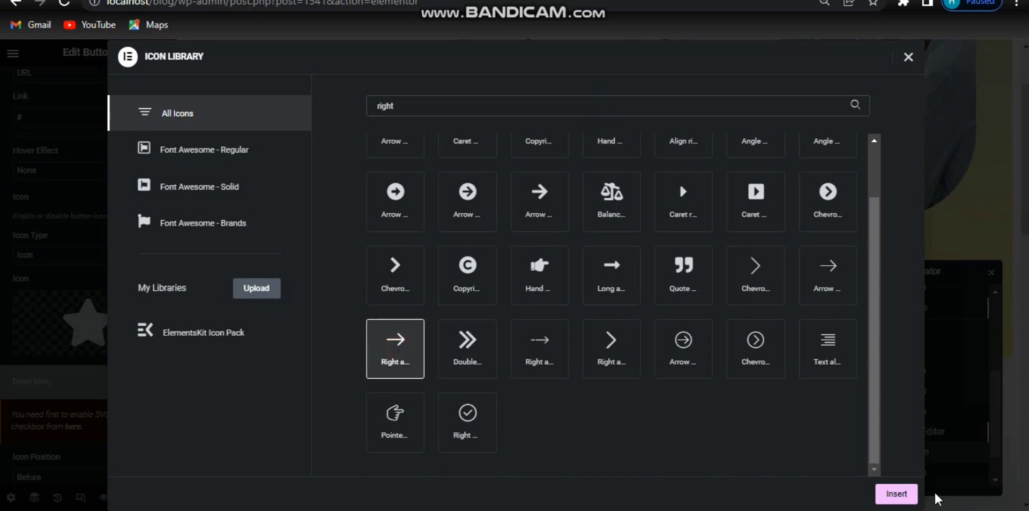
pyautogui.click(911, 494)
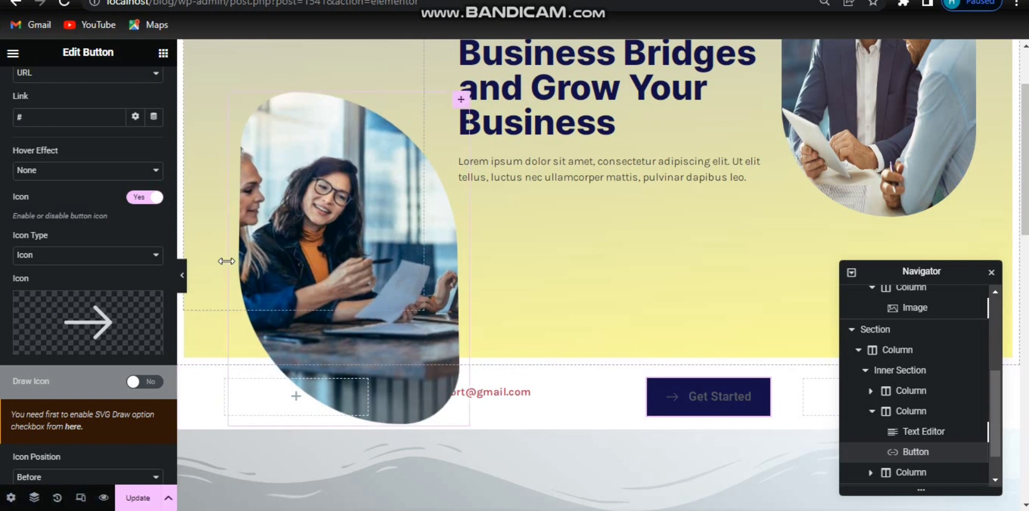
# Step: Set the button's icon position to After
pyautogui.scroll(-3, 161, 332)
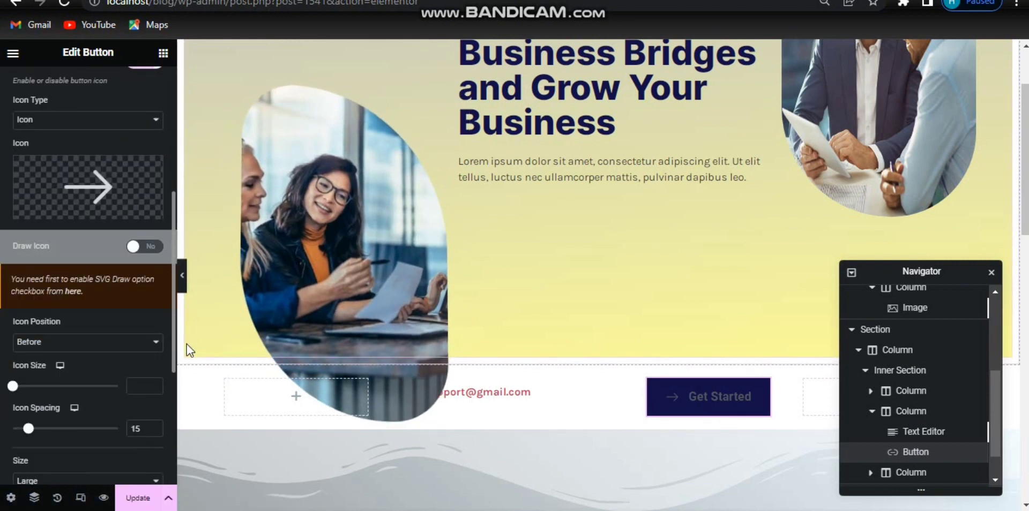
pyautogui.scroll(-2, 140, 343)
pyautogui.scroll(2, 139, 332)
pyautogui.scroll(-1, 133, 308)
pyautogui.click(131, 315)
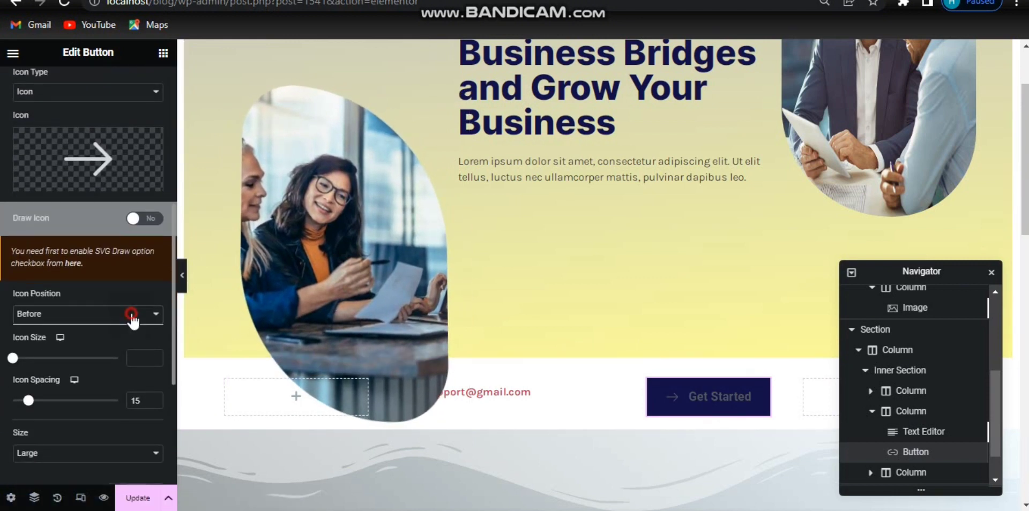
pyautogui.click(86, 337)
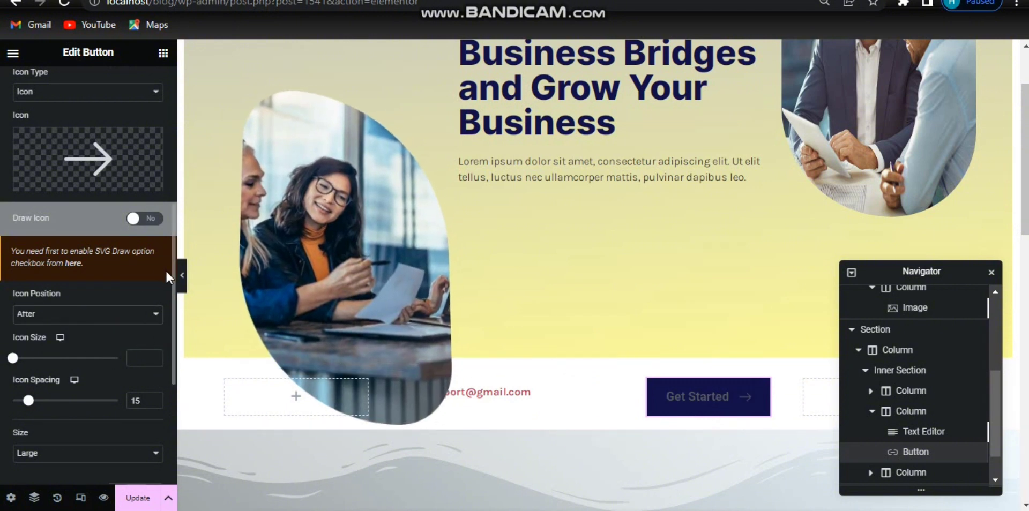
# Step: Align the button to the right and set its size to Medium
pyautogui.scroll(-1, 170, 273)
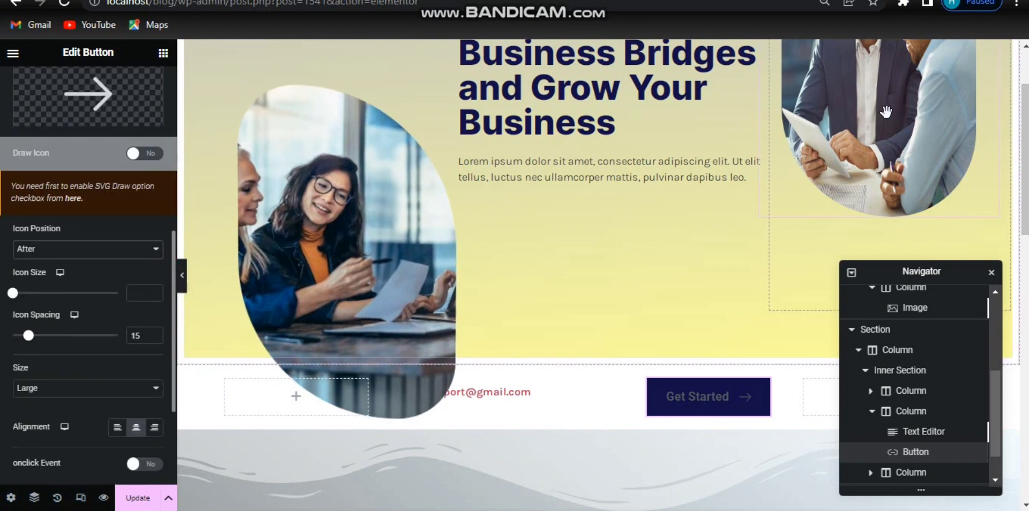
pyautogui.scroll(-2, 154, 386)
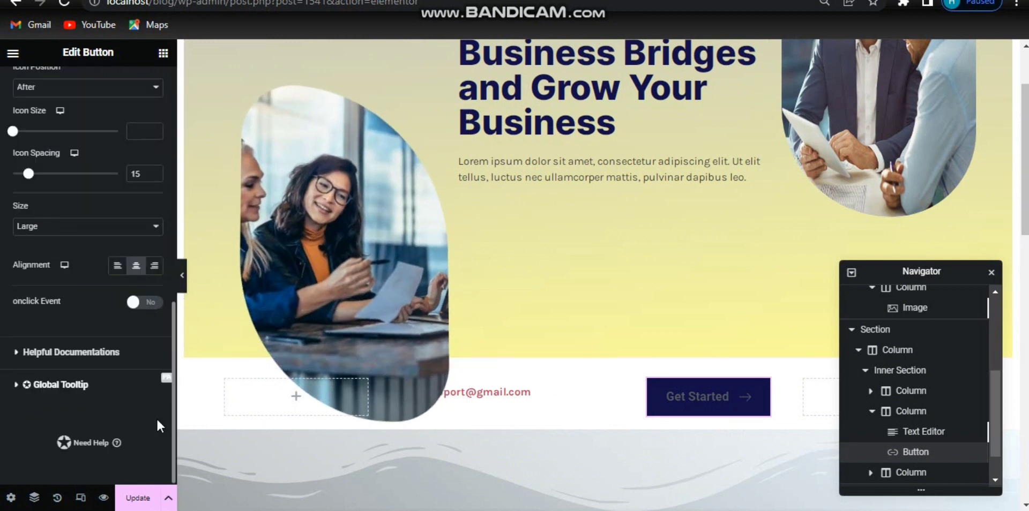
pyautogui.scroll(1, 161, 351)
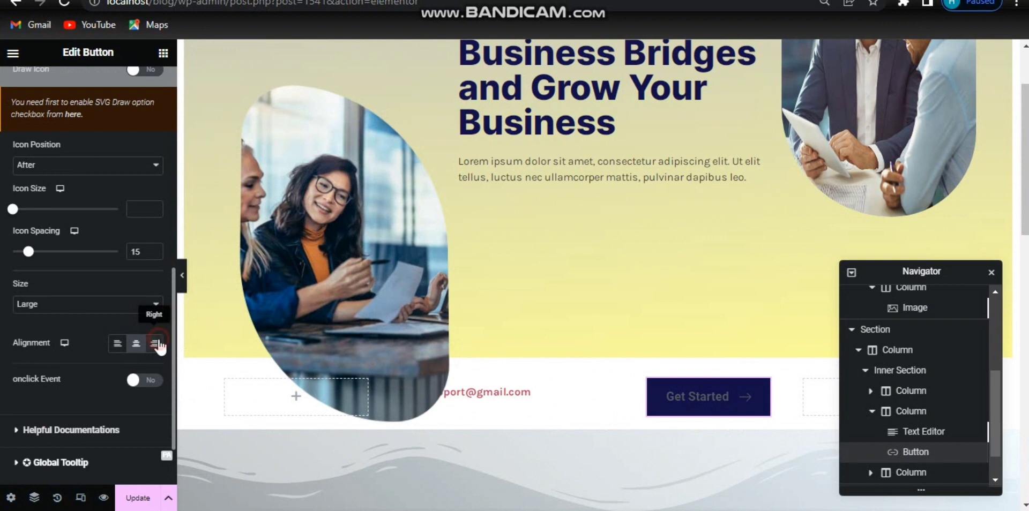
pyautogui.click(156, 343)
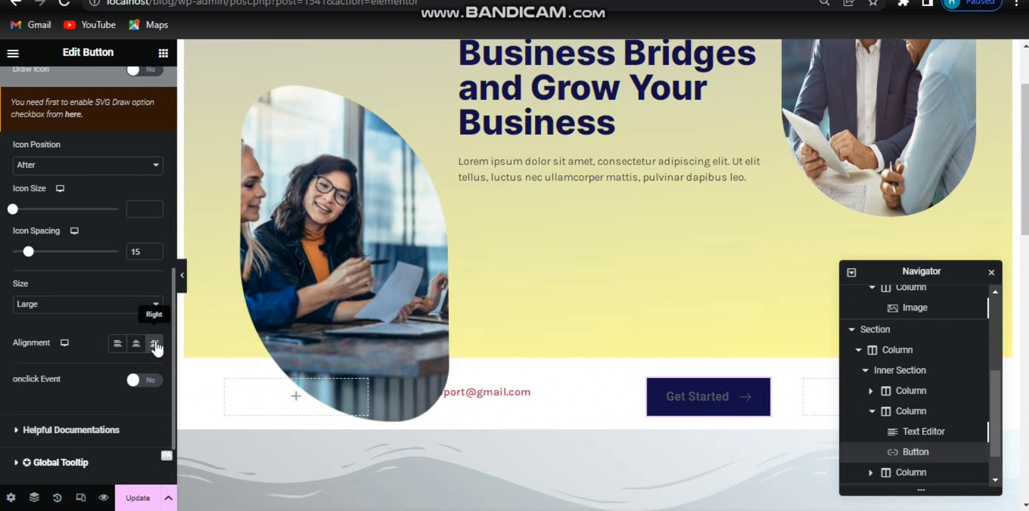
pyautogui.click(85, 317)
pyautogui.click(71, 328)
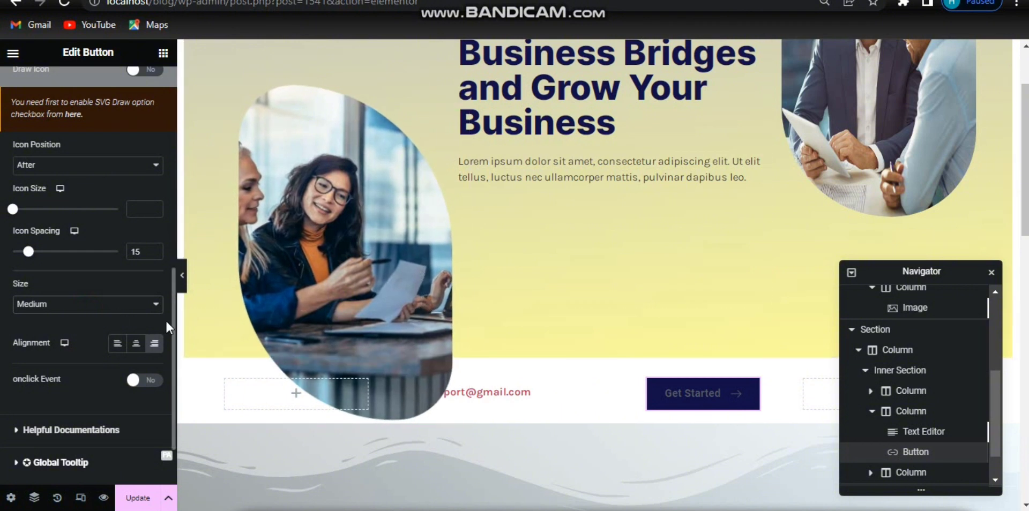
# Step: Set the button's width to about 183 px in its style settings
pyautogui.scroll(5, 166, 319)
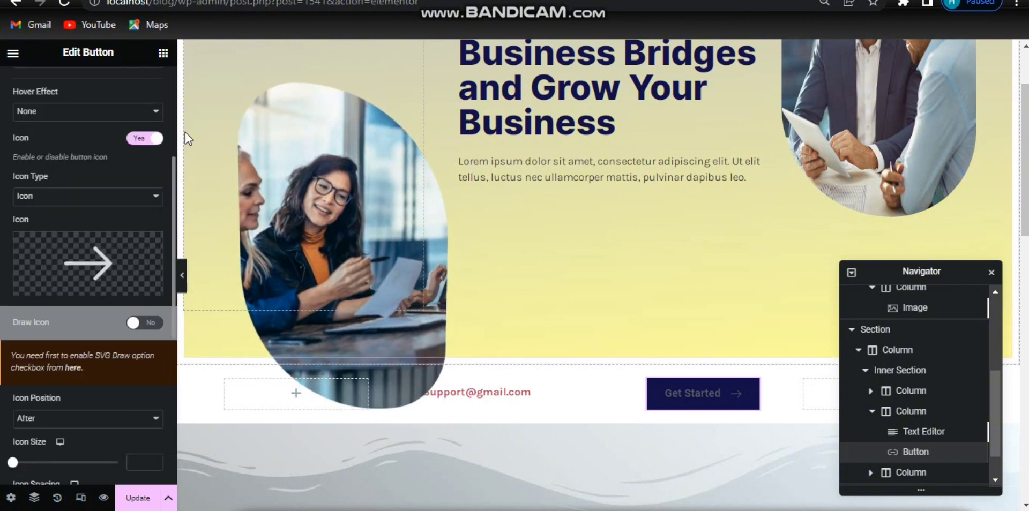
pyautogui.scroll(4, 156, 128)
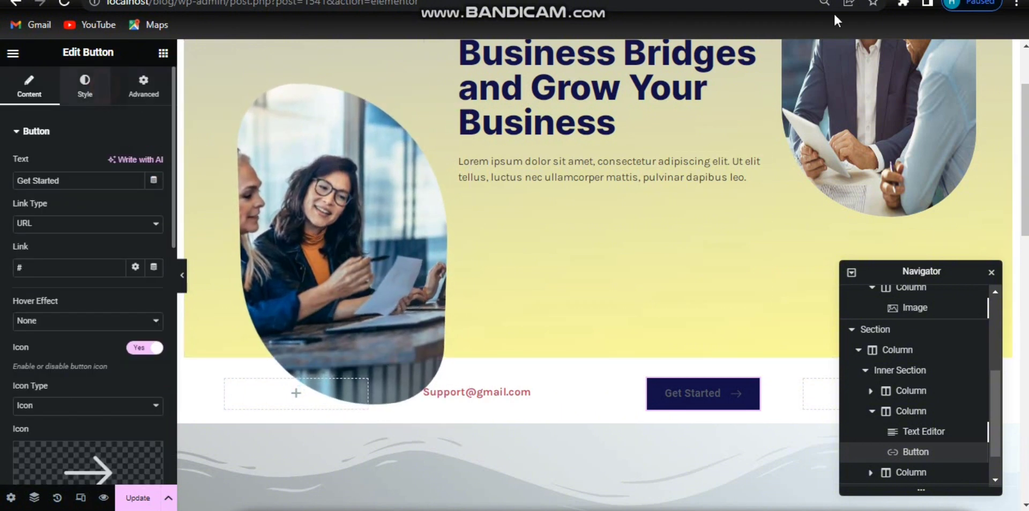
pyautogui.click(85, 87)
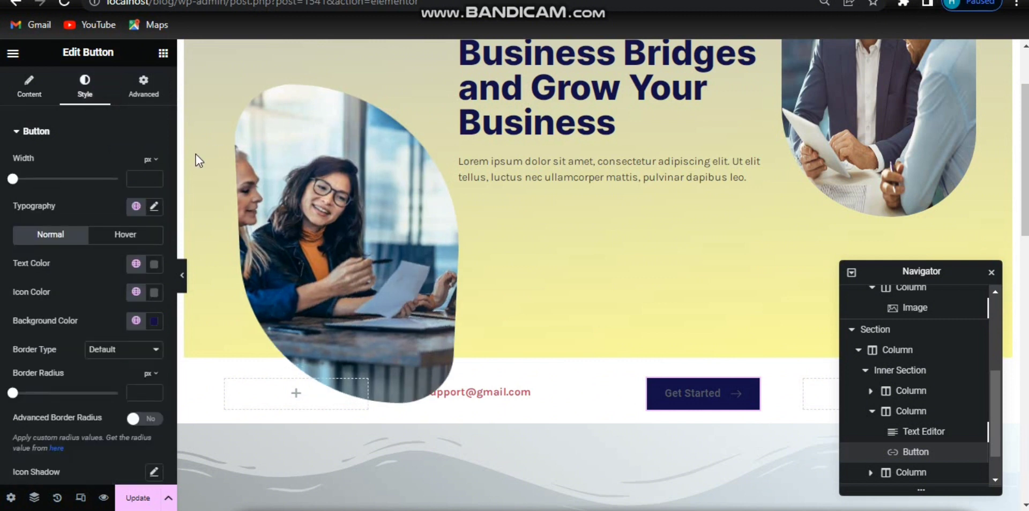
pyautogui.moveTo(13, 179); pyautogui.dragTo(51, 179)
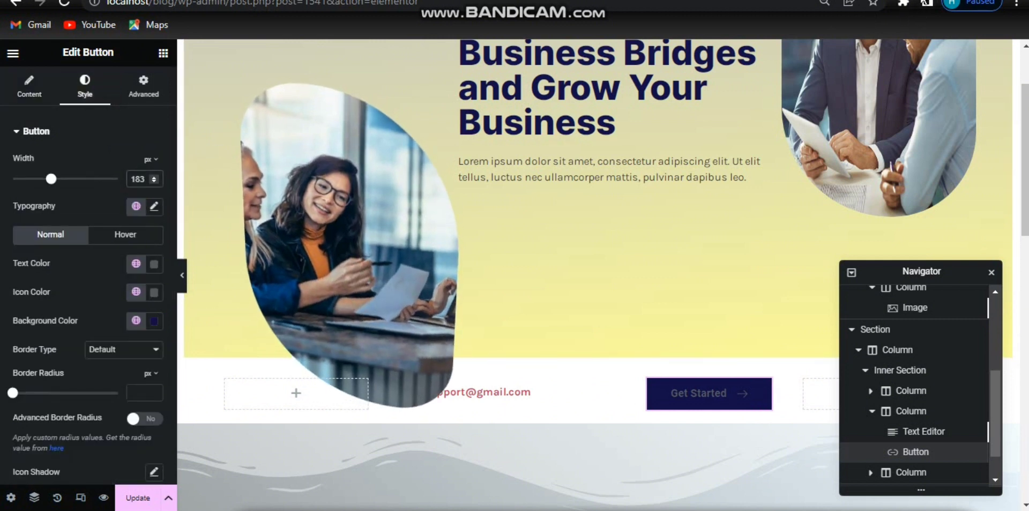
# Step: Set the button's text colour and icon colour to white #FFFFFF
pyautogui.click(153, 268)
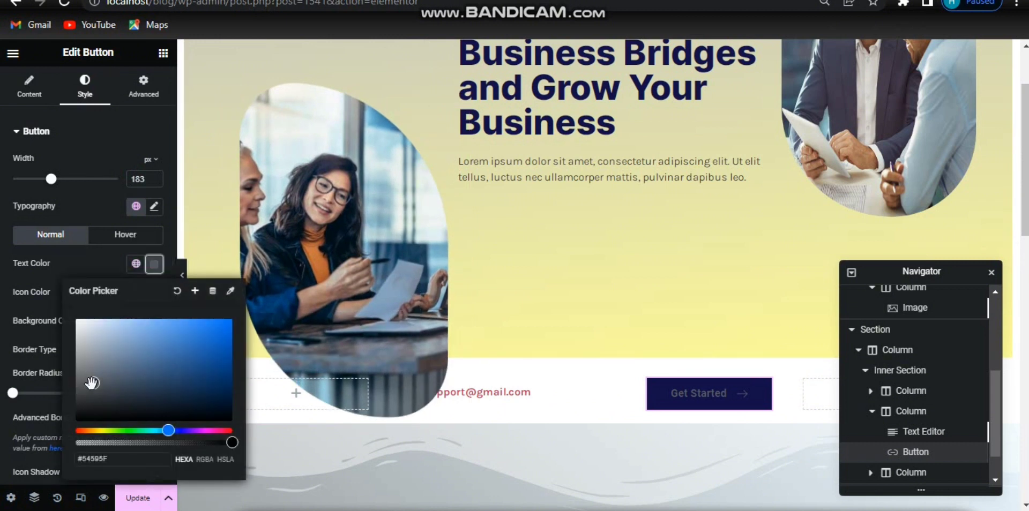
pyautogui.moveTo(94, 382); pyautogui.dragTo(64, 271)
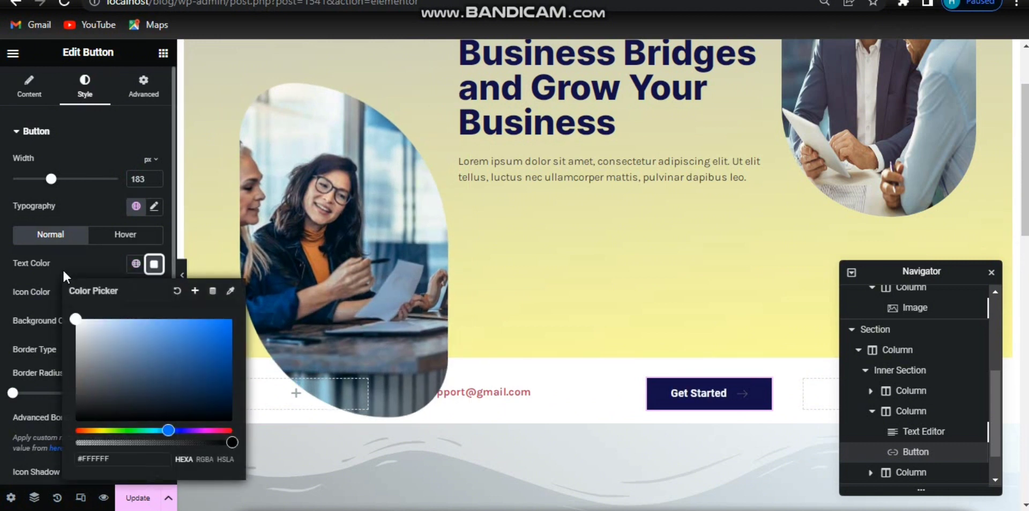
pyautogui.click(152, 270)
pyautogui.click(153, 292)
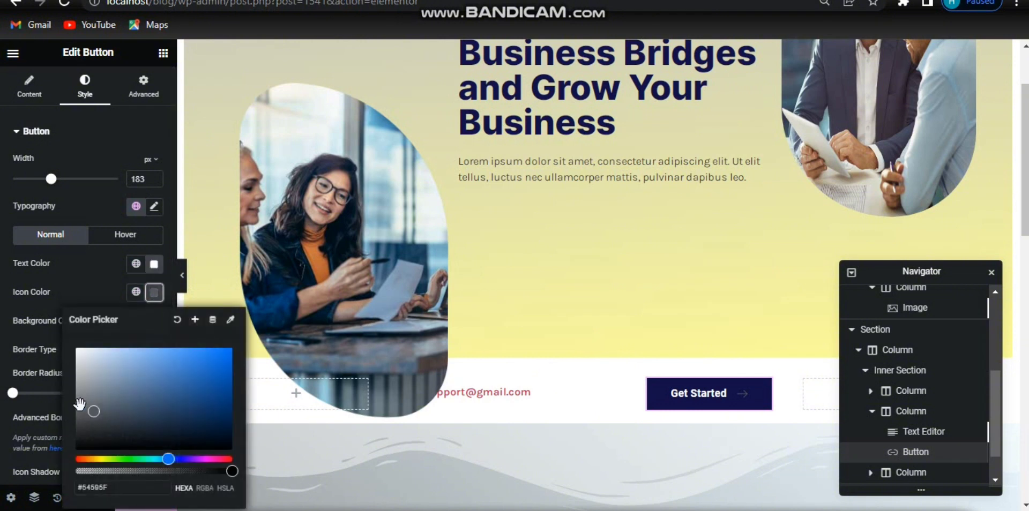
pyautogui.moveTo(94, 409); pyautogui.dragTo(60, 299)
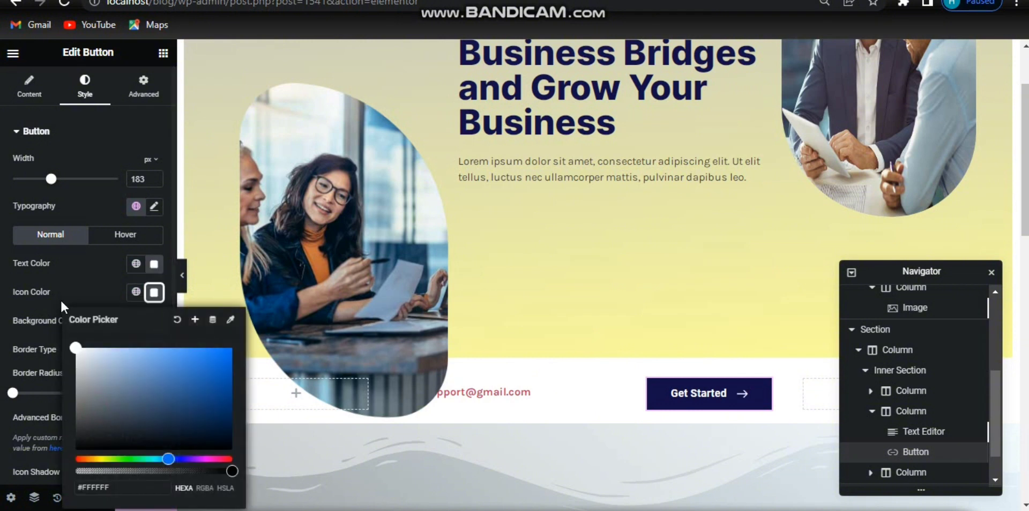
pyautogui.click(154, 292)
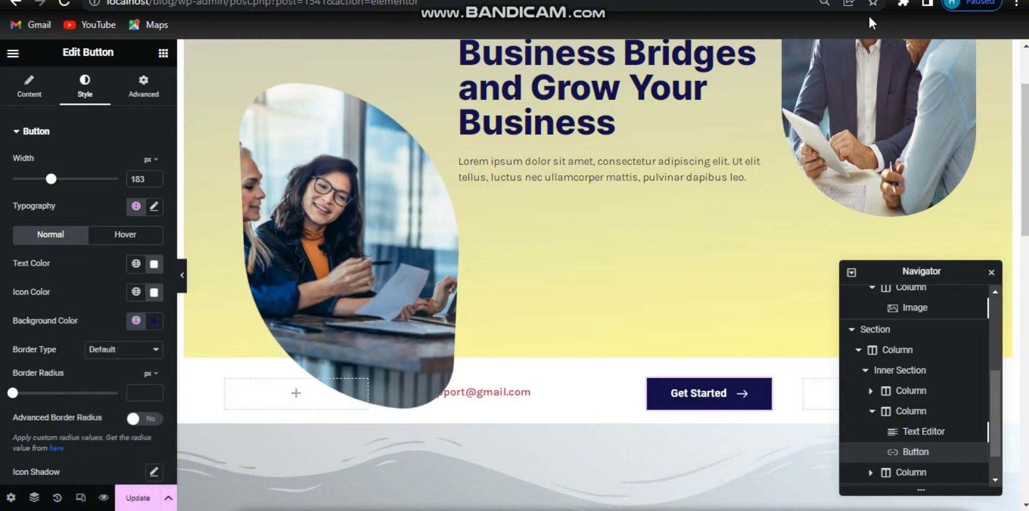
# Step: Set the button's background colour to #E7D073 and its border radius to 40 px
pyautogui.click(155, 324)
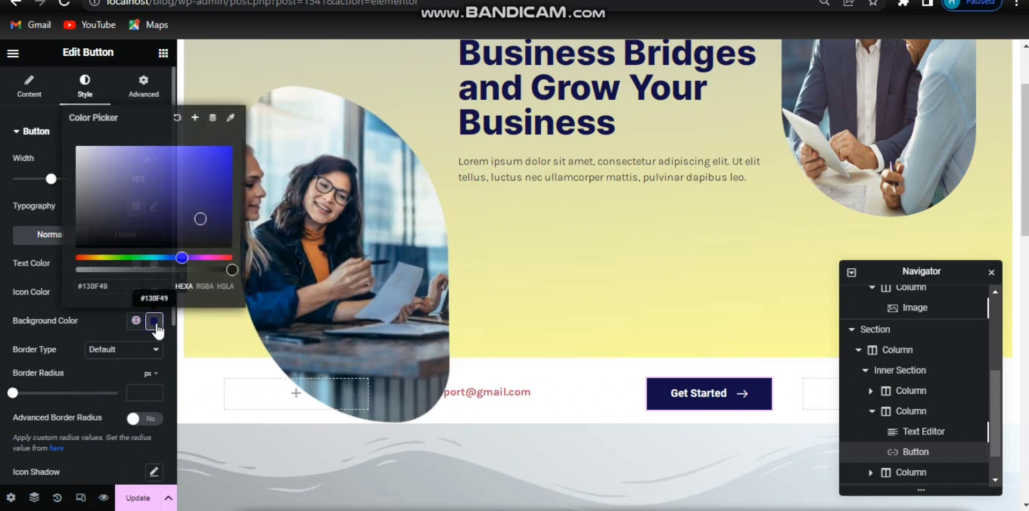
pyautogui.click(124, 290)
pyautogui.write('#E7D073')
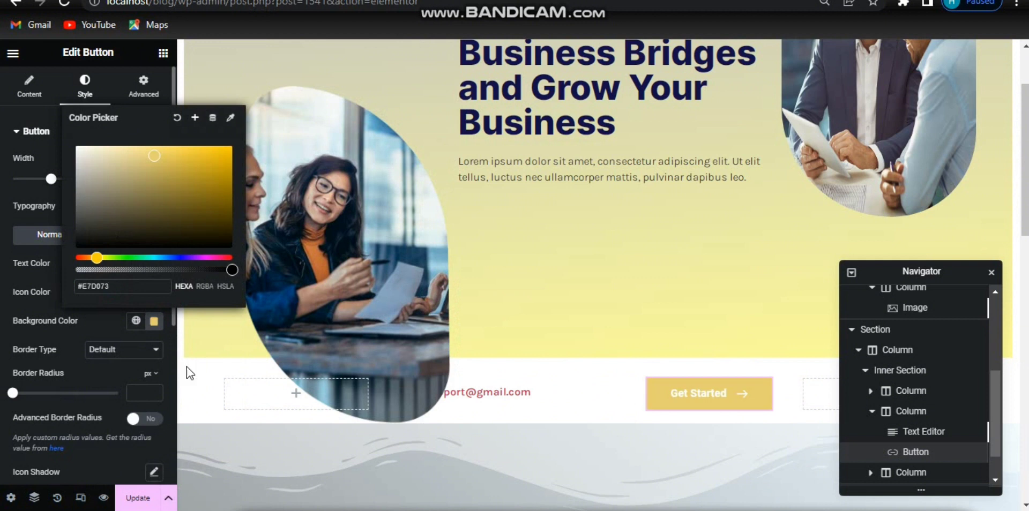
pyautogui.click(155, 323)
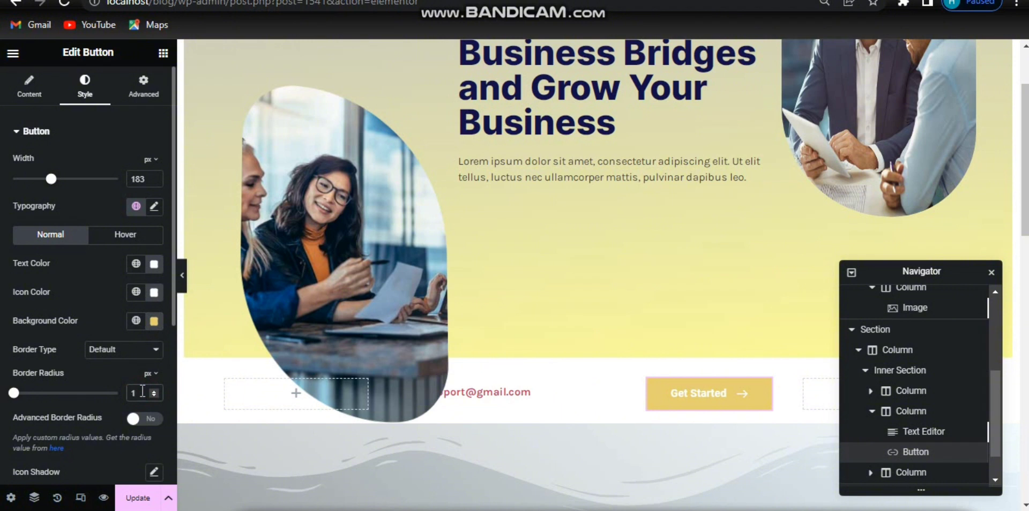
pyautogui.write('40')
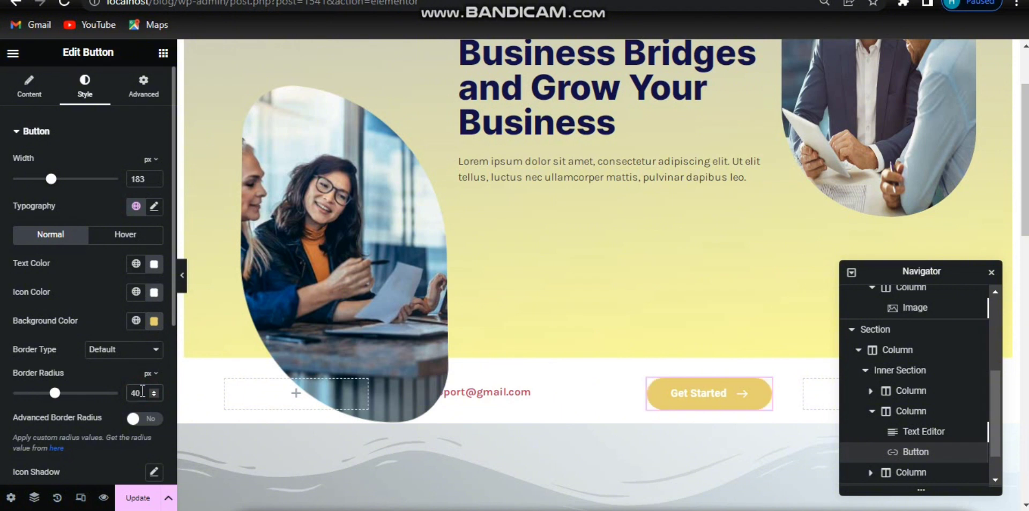
# Step: Set the button's hover text colour to white
pyautogui.click(123, 237)
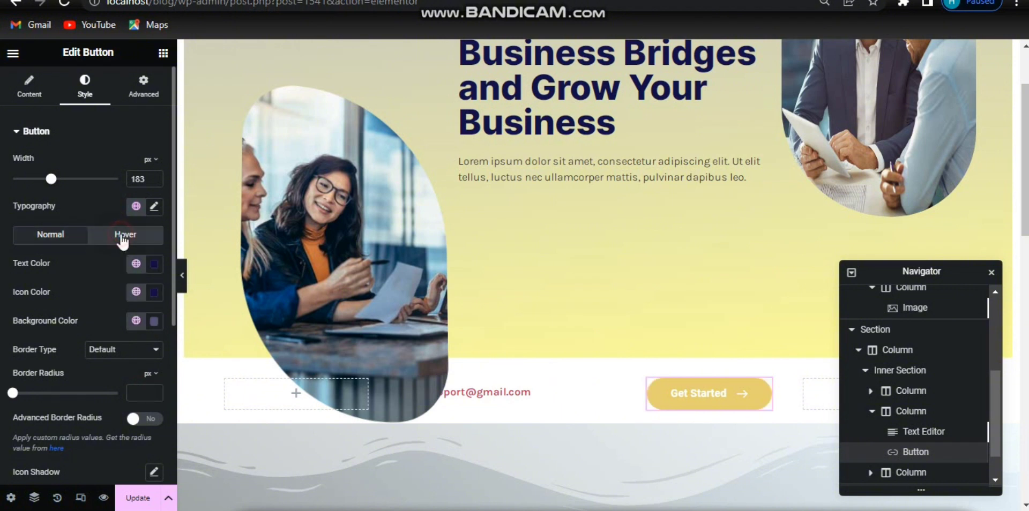
pyautogui.click(153, 265)
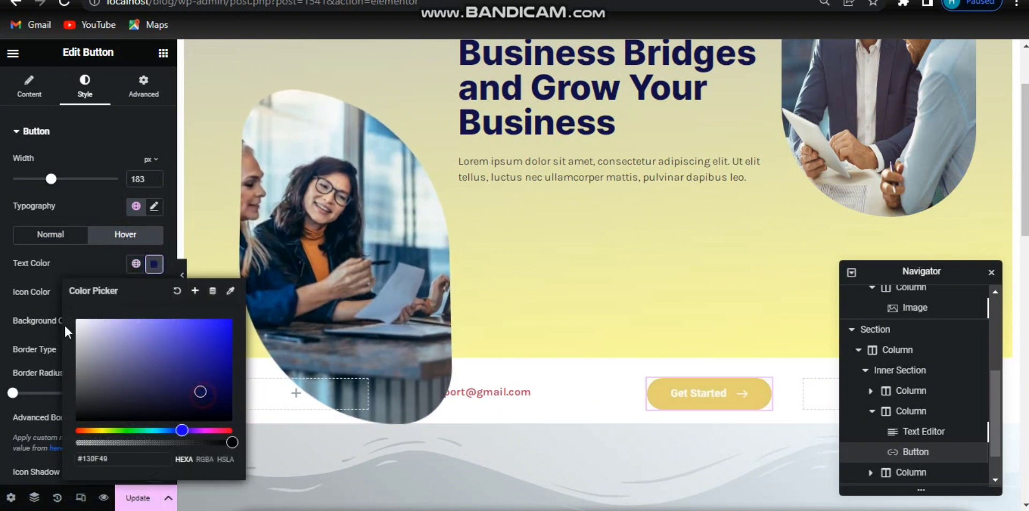
pyautogui.moveTo(64, 325); pyautogui.dragTo(31, 295)
pyautogui.click(154, 266)
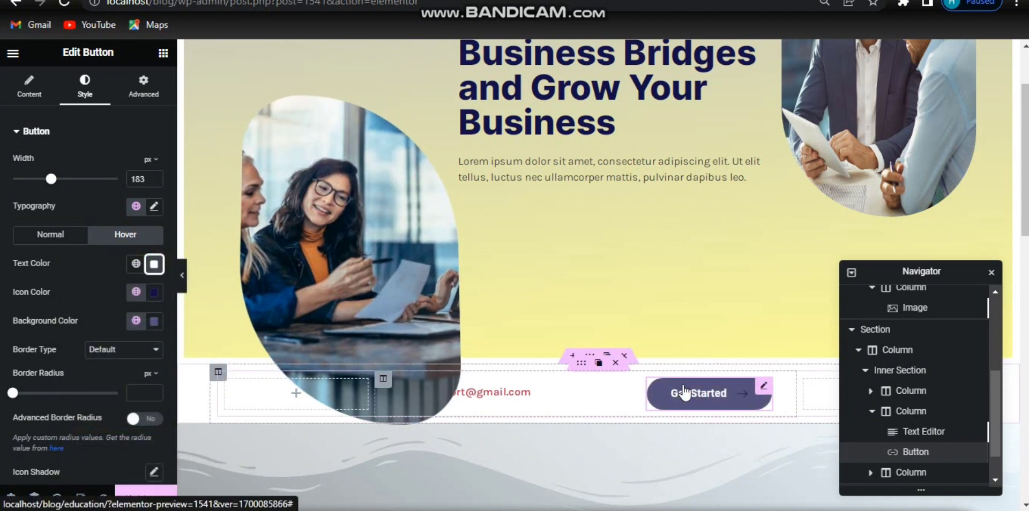
# Step: Set the button's hover background colour to #C4C4C4
pyautogui.click(154, 323)
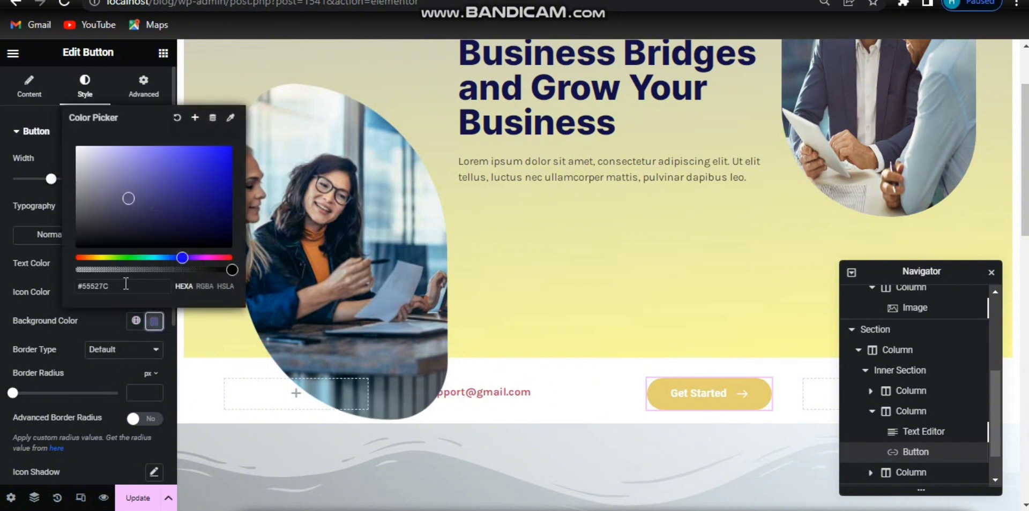
pyautogui.moveTo(118, 288); pyautogui.dragTo(83, 292)
pyautogui.write('c4')
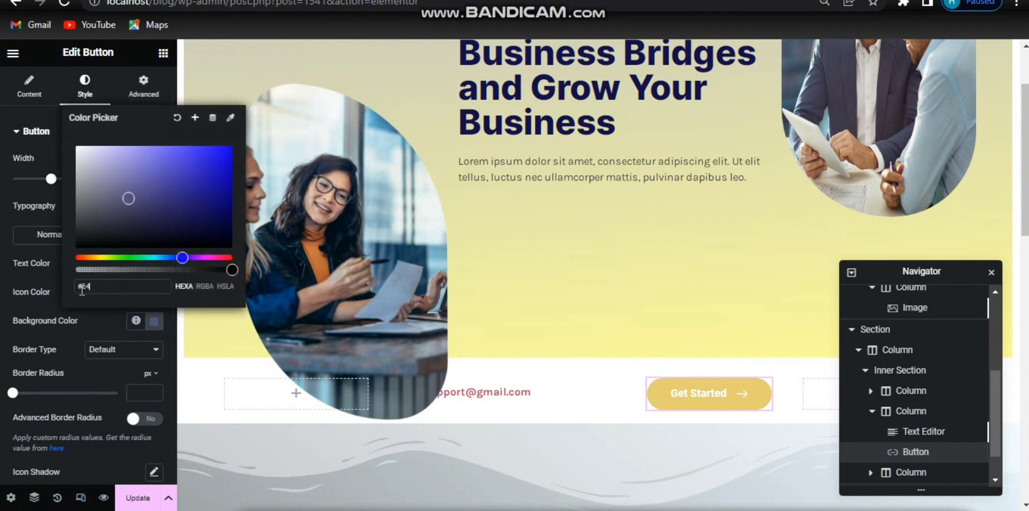
pyautogui.write('c4c4')
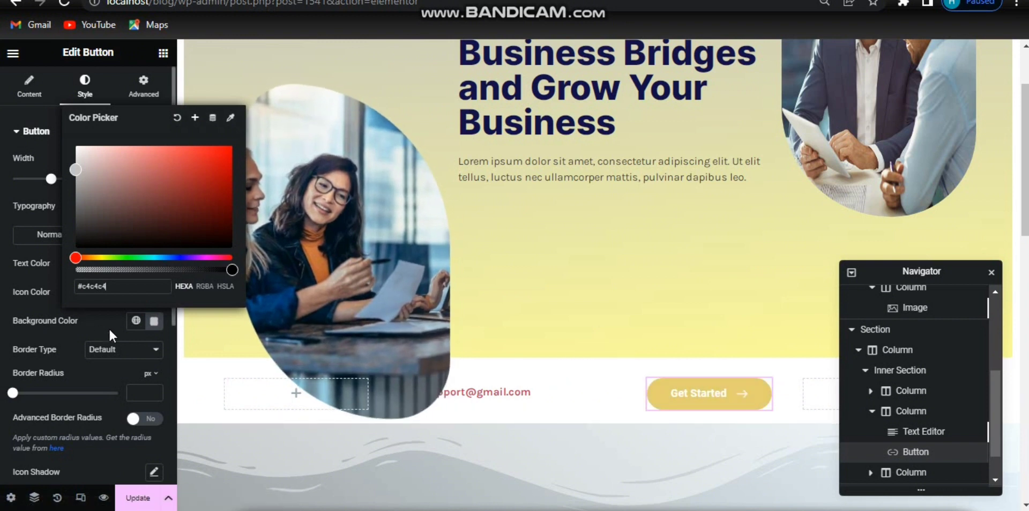
pyautogui.click(154, 321)
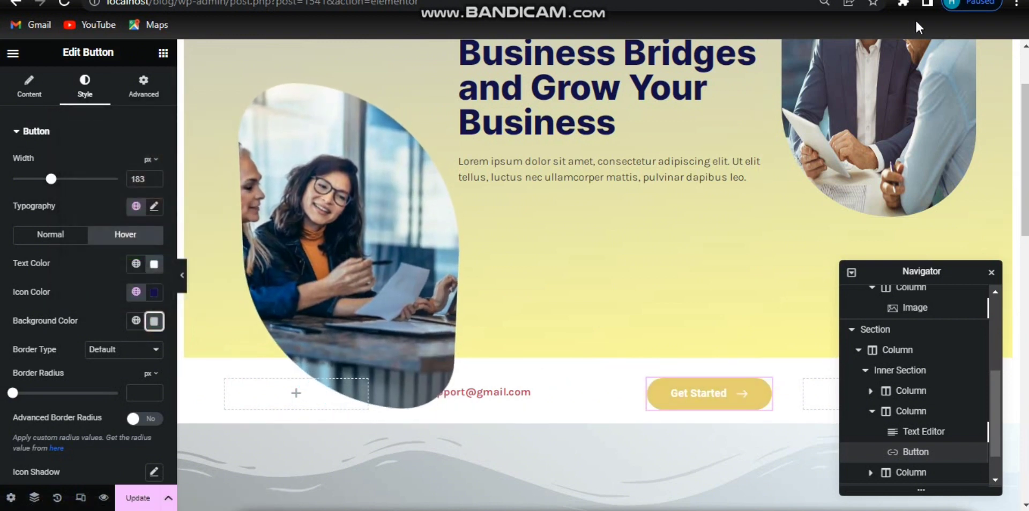
# Step: Select the inner column holding the e-mail and button and set its background type to Classic
pyautogui.click(904, 423)
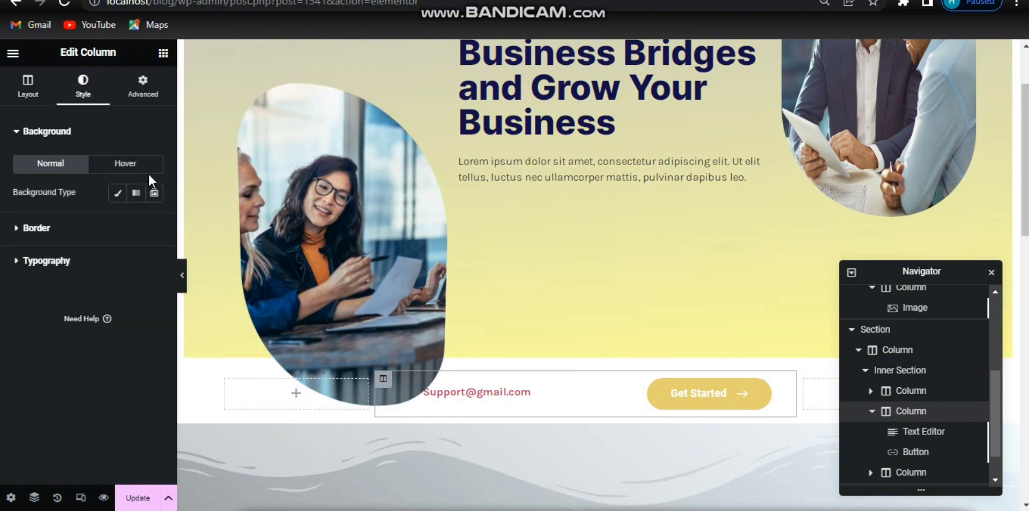
pyautogui.click(116, 196)
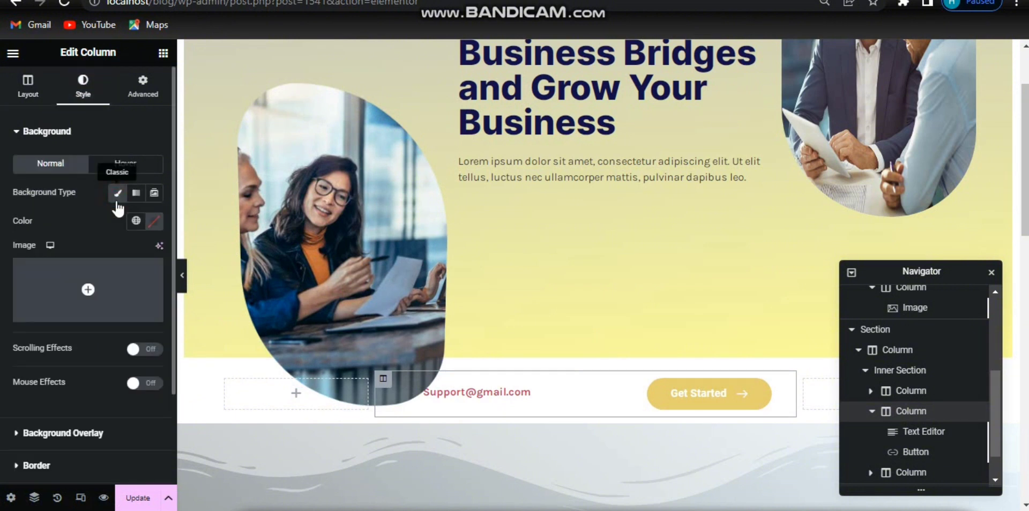
pyautogui.click(159, 224)
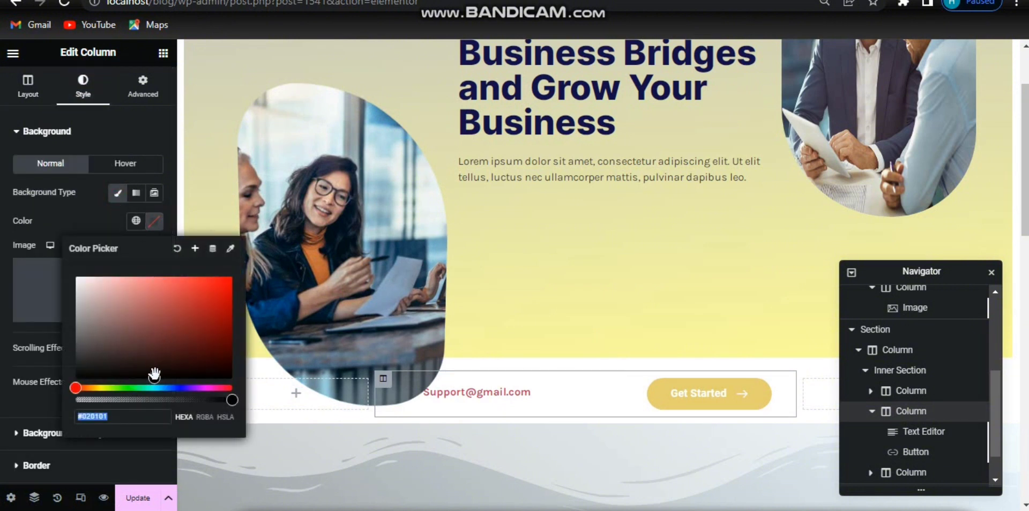
pyautogui.click(154, 221)
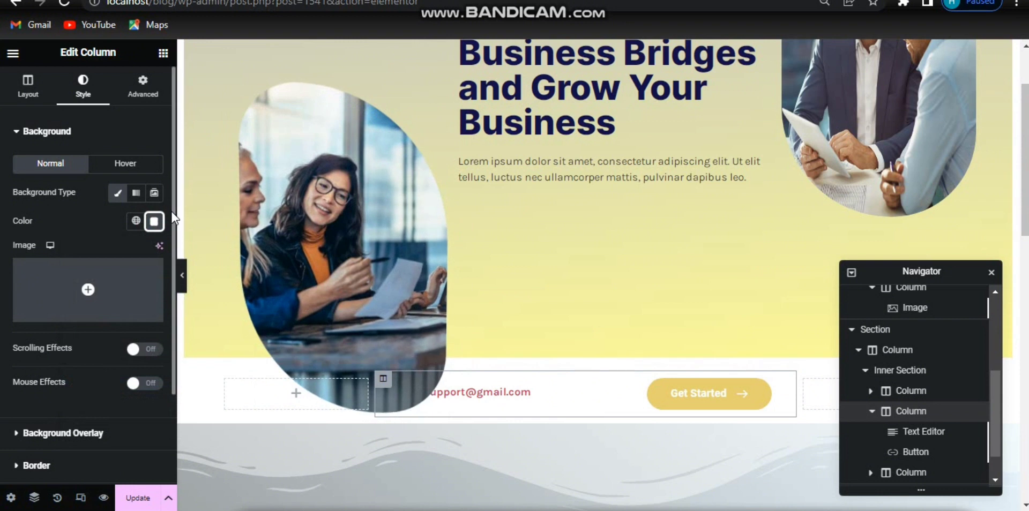
# Step: Give the column a solid border 2 px wide on all sides
pyautogui.scroll(-3, 170, 220)
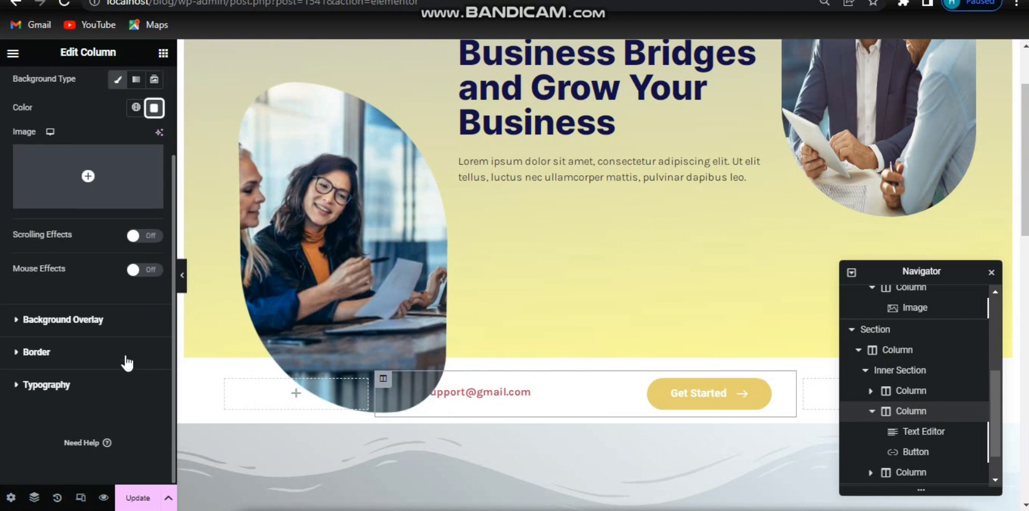
pyautogui.click(36, 352)
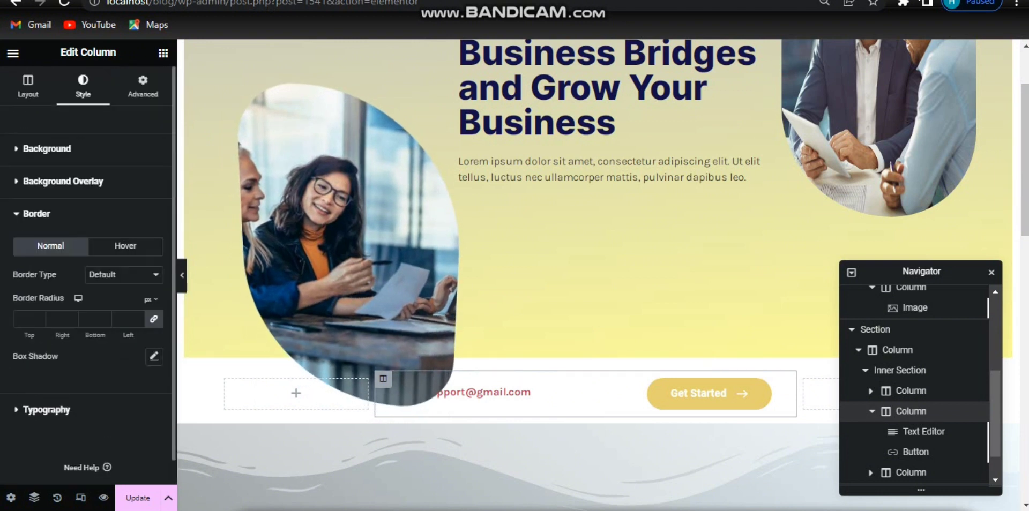
pyautogui.click(123, 274)
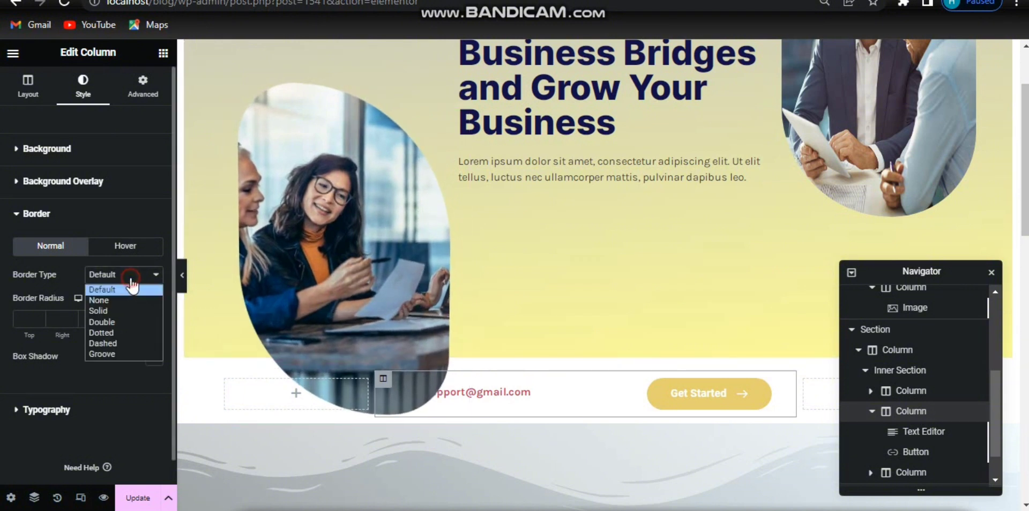
pyautogui.click(115, 312)
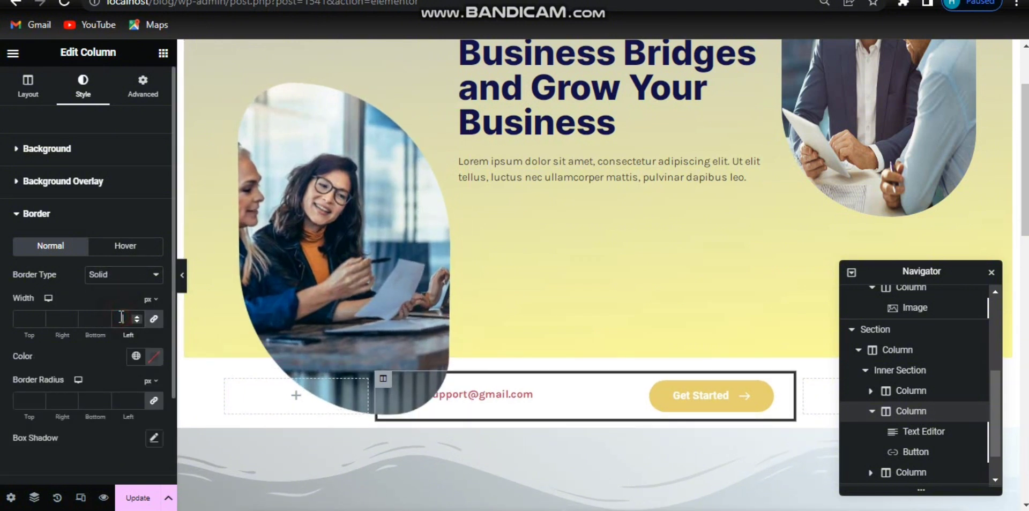
pyautogui.click(122, 318)
pyautogui.write('1')
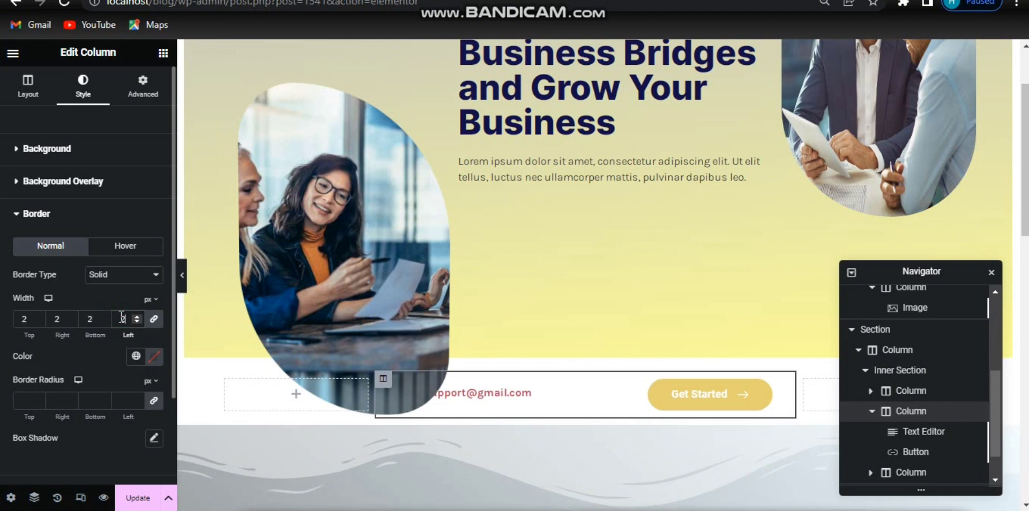
# Step: Set the column's border colour to #DEC800 and its border radius to 44 px
pyautogui.click(153, 359)
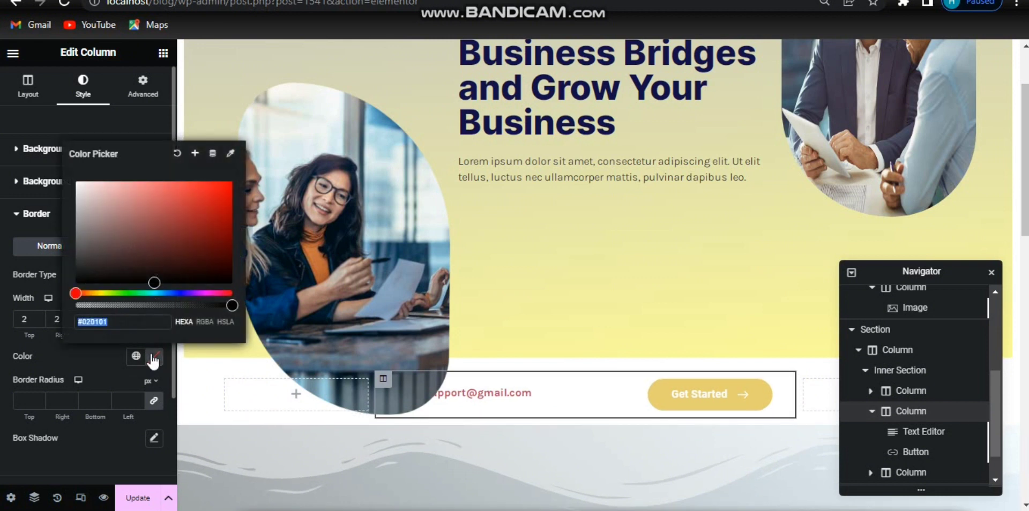
pyautogui.click(138, 321)
pyautogui.write('#DEC800')
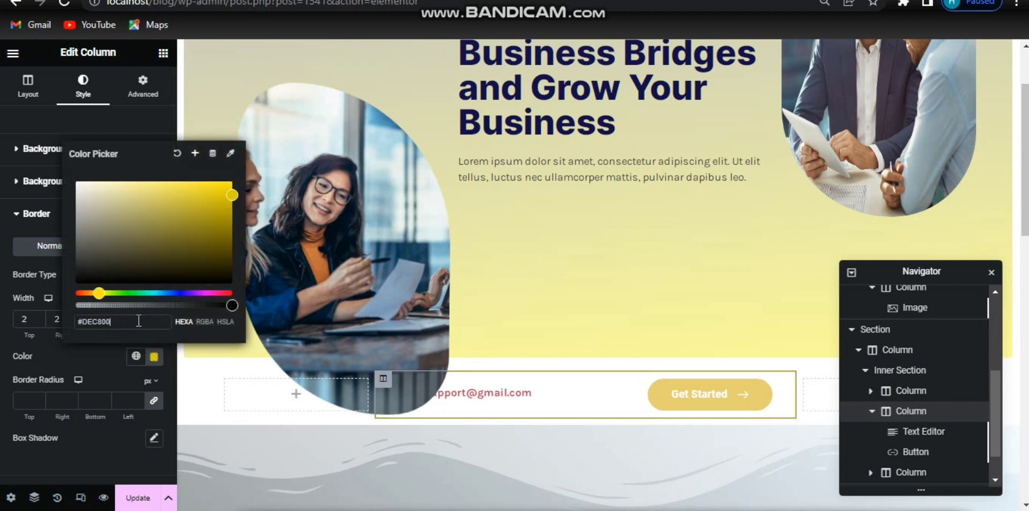
pyautogui.click(152, 358)
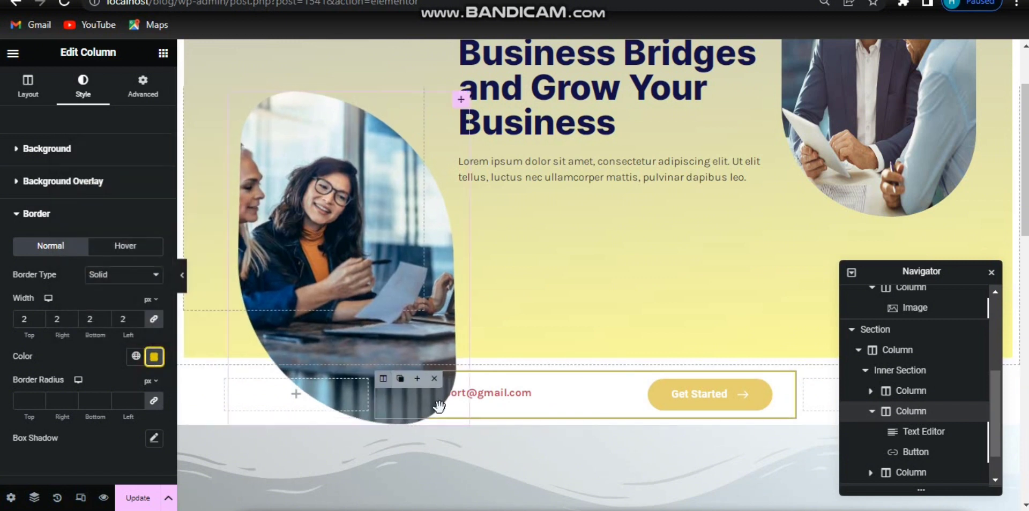
pyautogui.click(125, 402)
pyautogui.write('44')
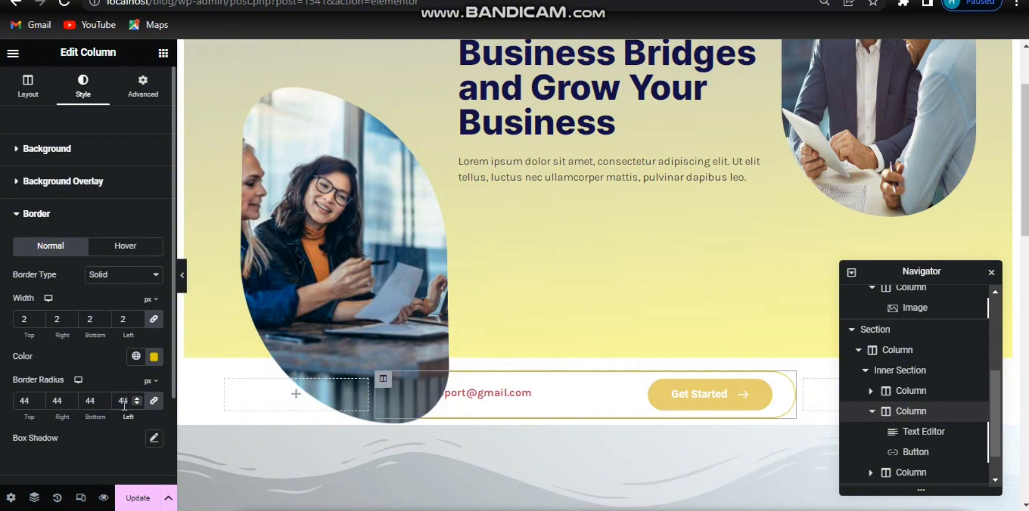
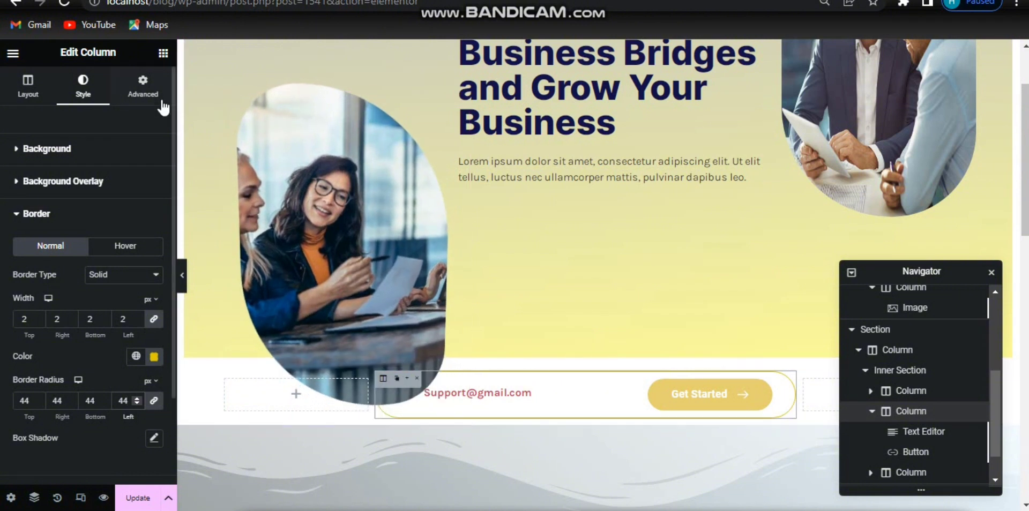
# Step: Move the inner section holding the e-mail and button up into the hero section and delete the leftover empty section
pyautogui.click(145, 96)
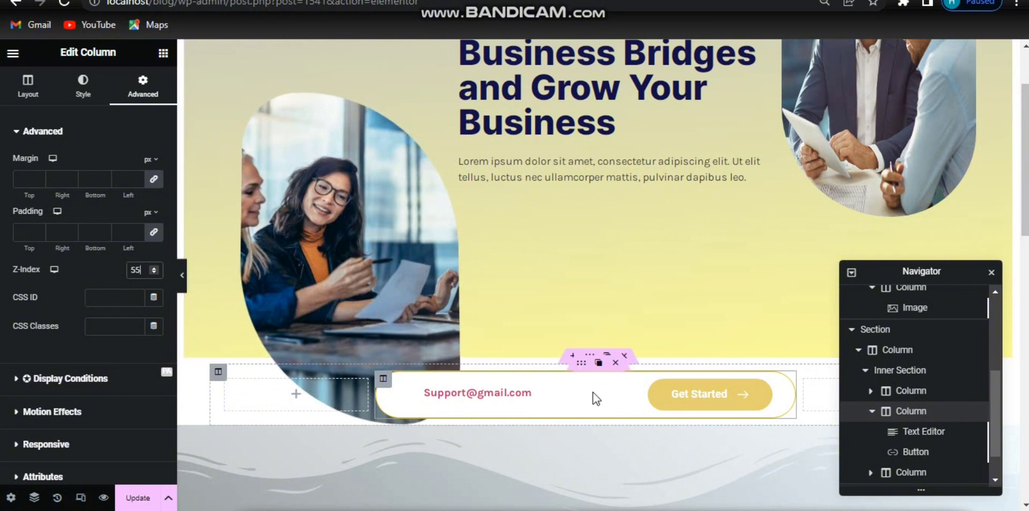
pyautogui.click(887, 329)
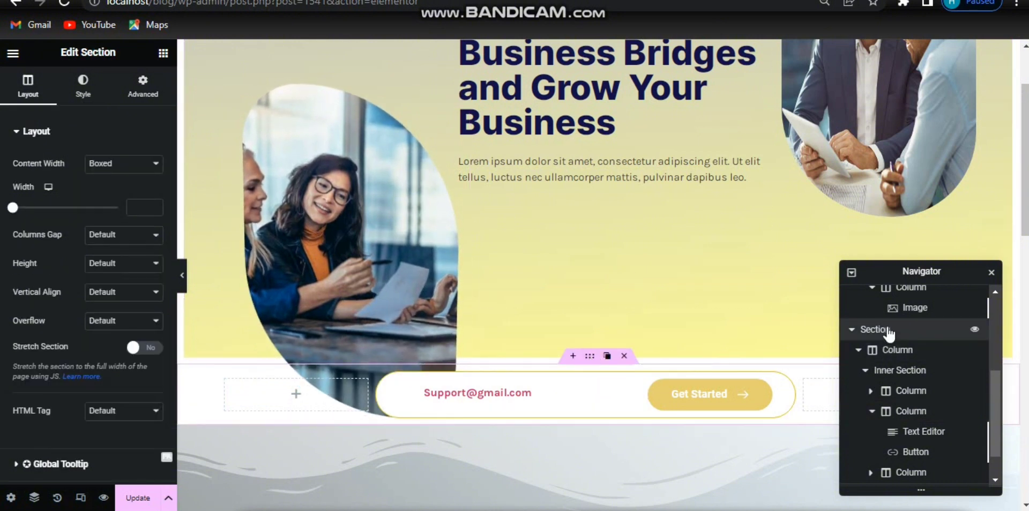
pyautogui.rightClick(889, 342)
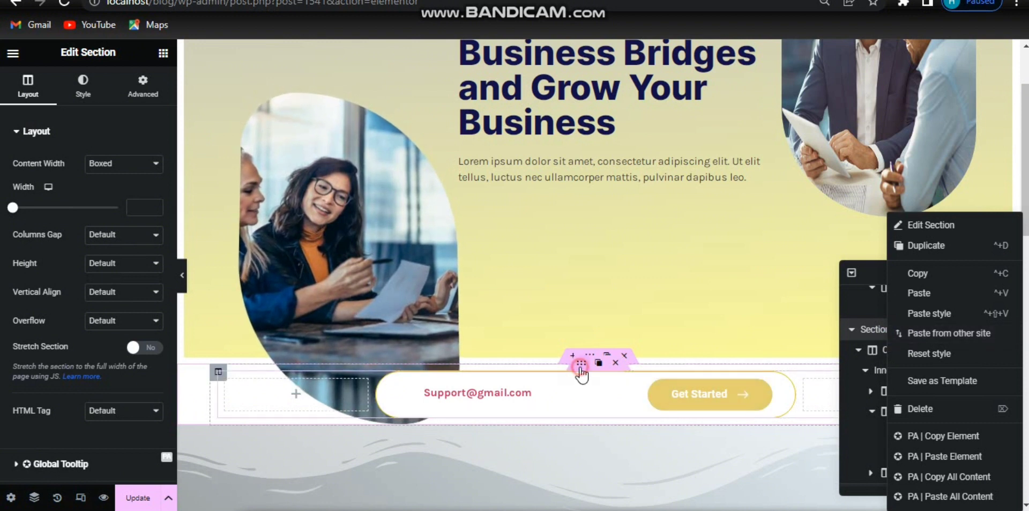
pyautogui.moveTo(583, 356); pyautogui.dragTo(539, 315)
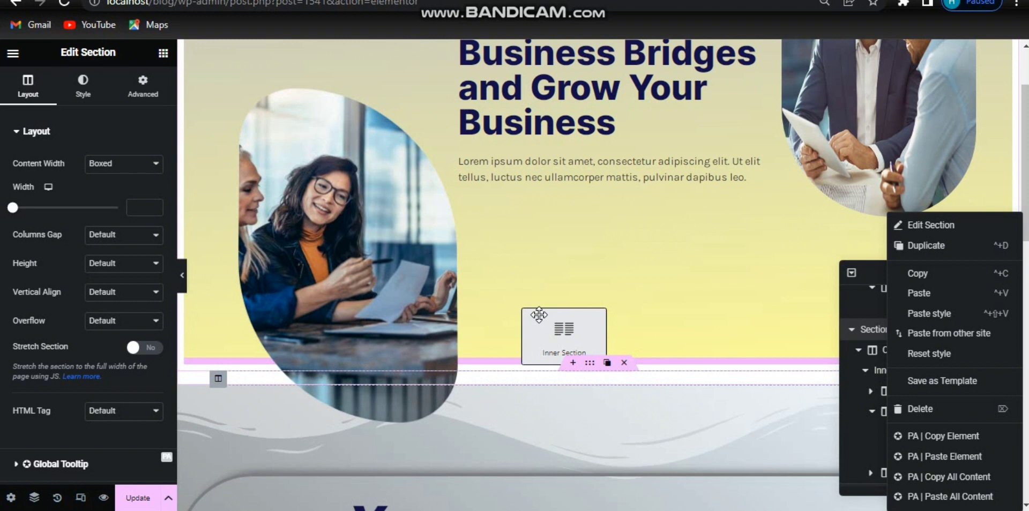
pyautogui.moveTo(539, 315); pyautogui.dragTo(538, 316)
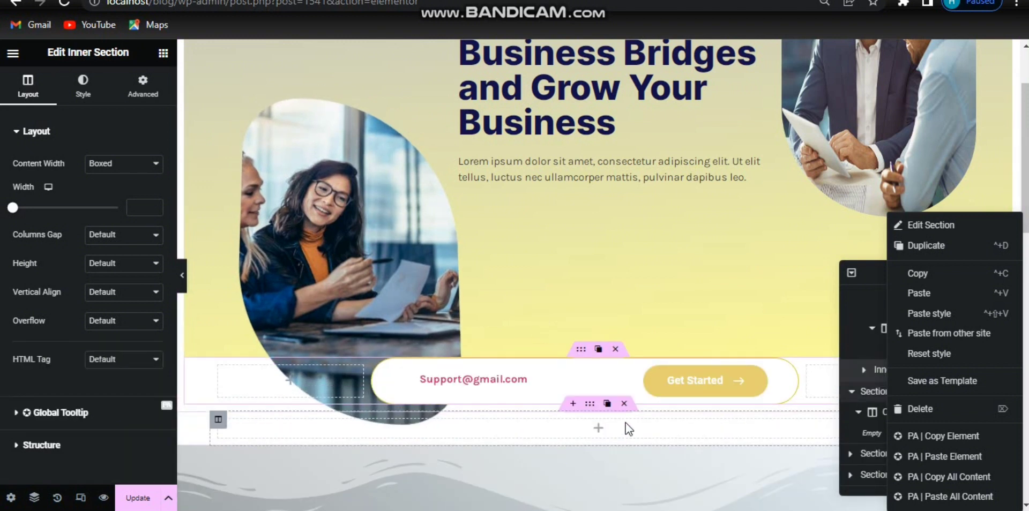
pyautogui.click(622, 407)
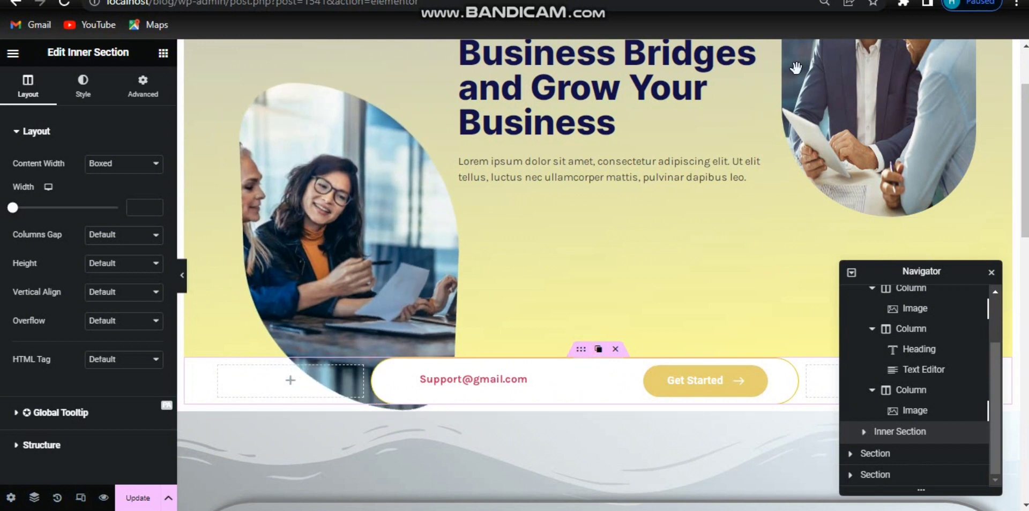
# Step: Give the bordered column a box shadow with the pasted colour, horizontal 3, vertical 6 and spread 10
pyautogui.click(379, 367)
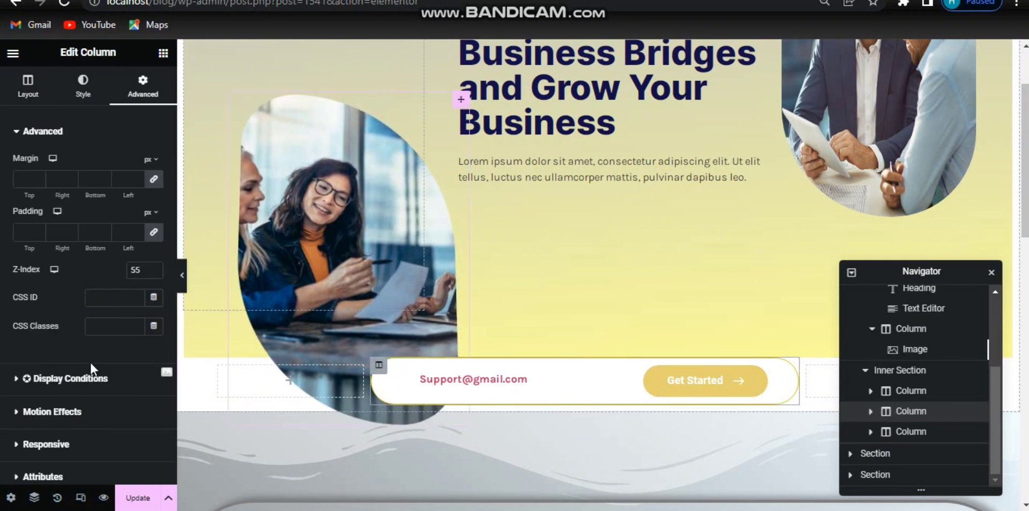
pyautogui.click(83, 86)
pyautogui.click(107, 228)
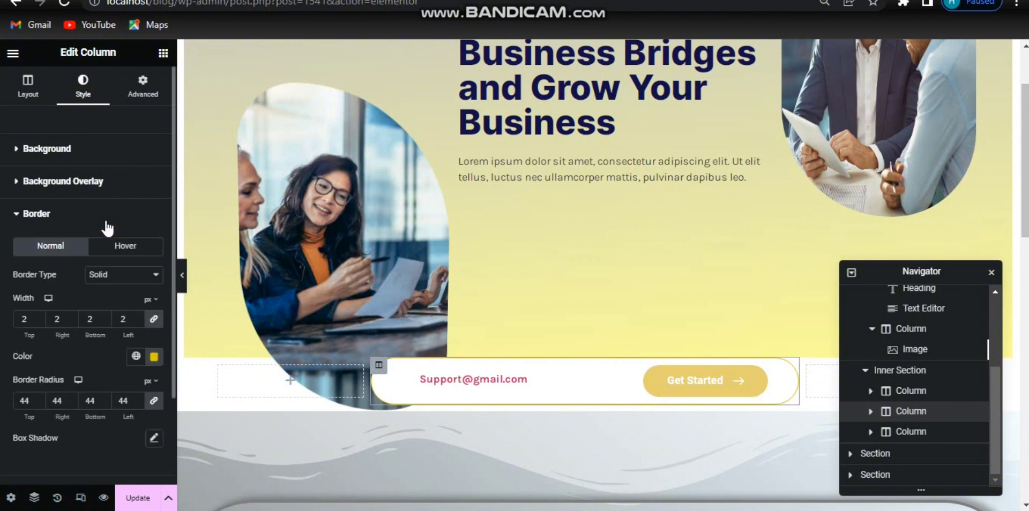
pyautogui.click(156, 438)
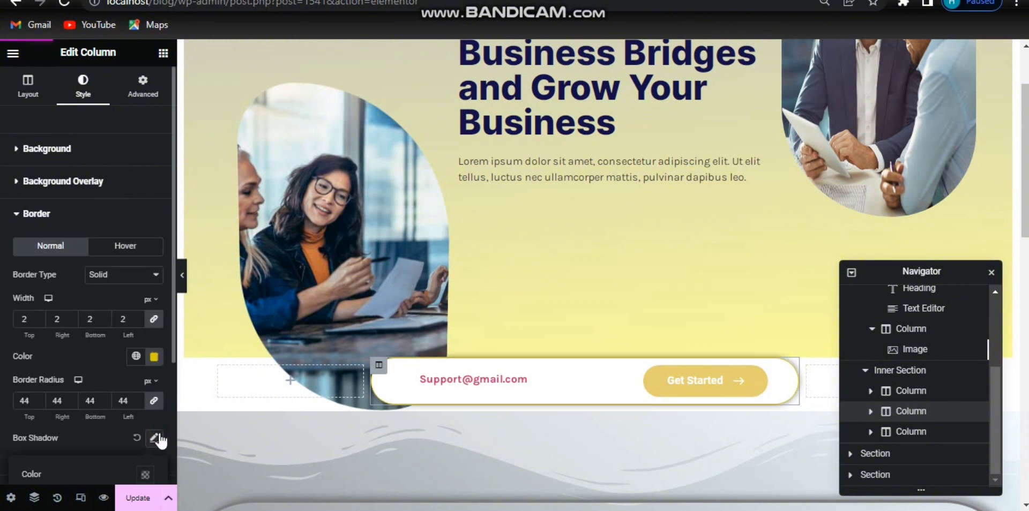
pyautogui.click(146, 475)
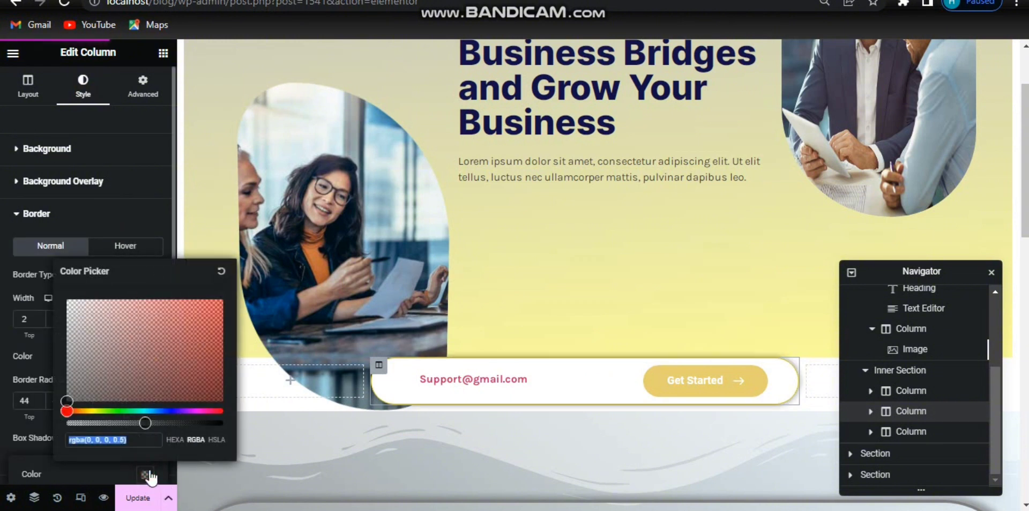
pyautogui.write('rgba(248, 255, 218, 0.84)')
pyautogui.scroll(-3, 88, 276)
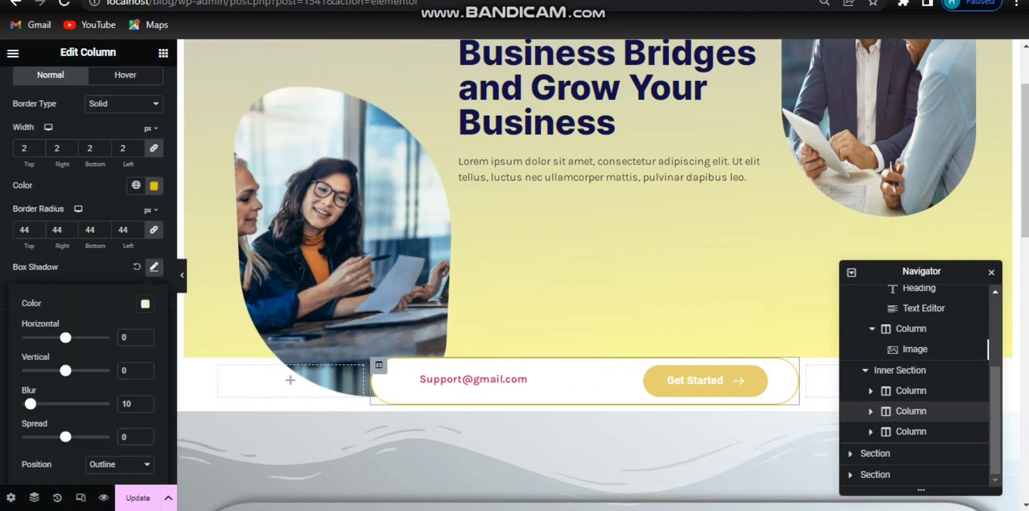
pyautogui.click(126, 333)
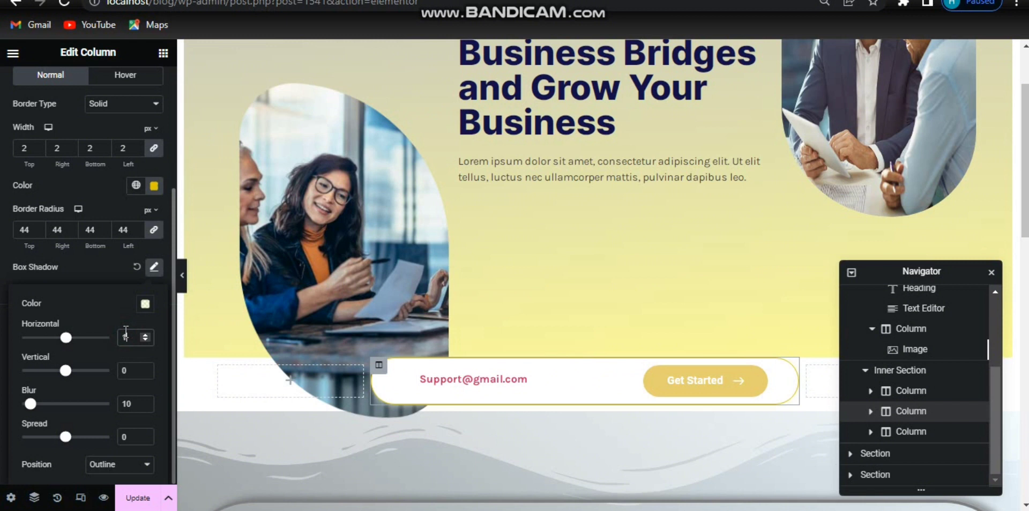
pyautogui.click(130, 370)
pyautogui.write('6')
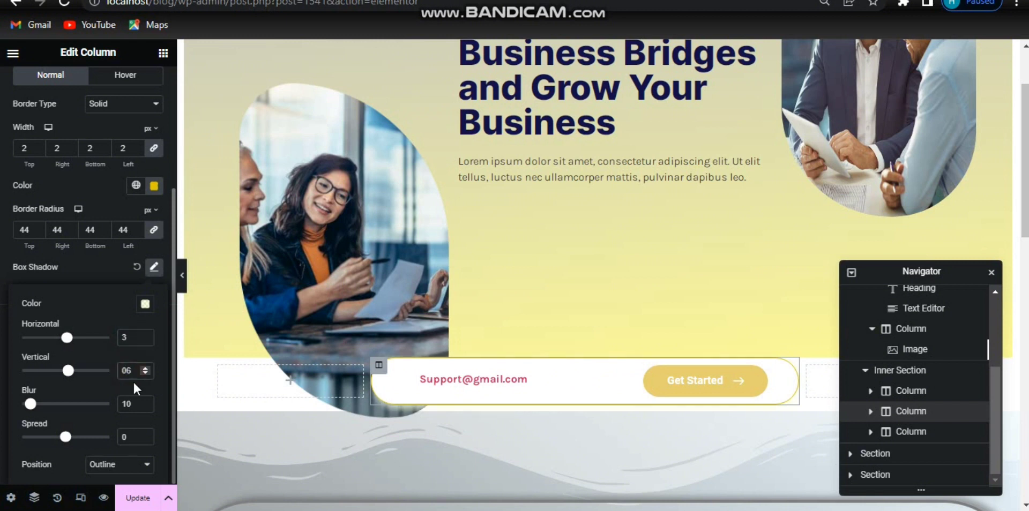
pyautogui.click(126, 435)
pyautogui.write('11')
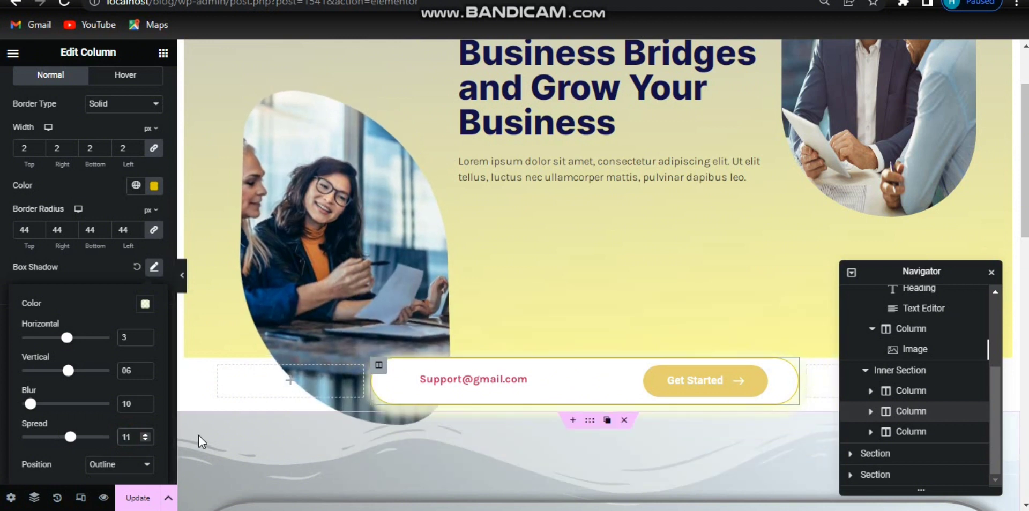
pyautogui.press('Down')
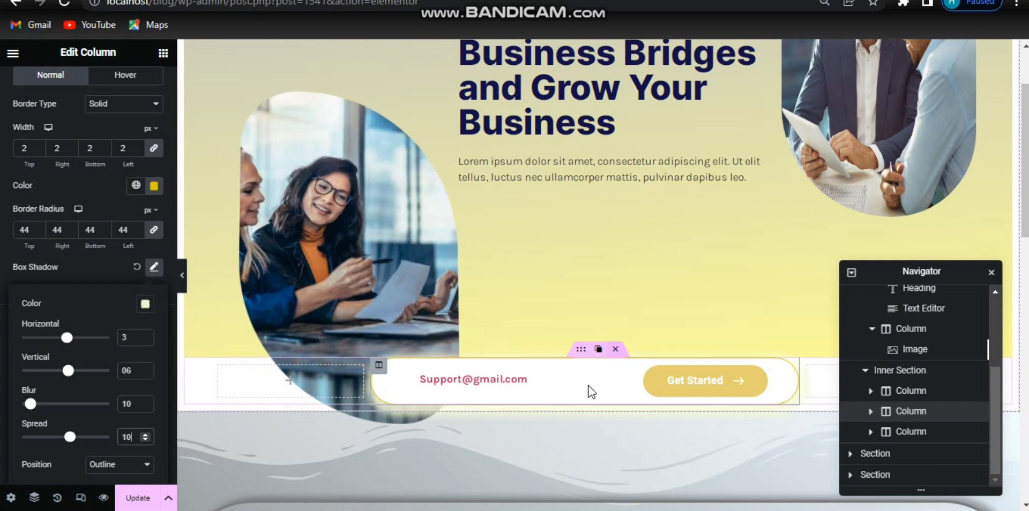
# Step: Select the Get Started button and set its button shadow colour to rgba(235, 203, 49, 0.5)
pyautogui.click(680, 400)
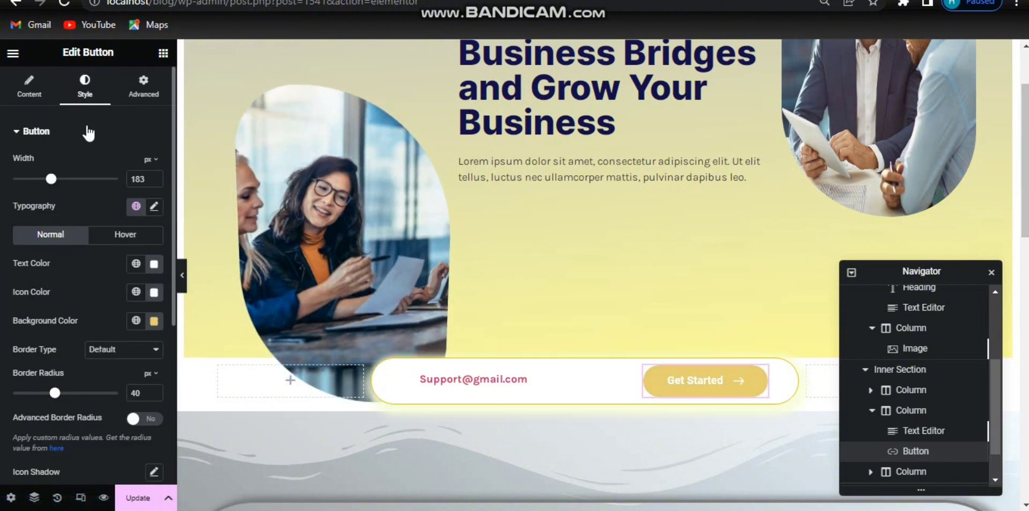
pyautogui.scroll(-5, 86, 241)
pyautogui.click(154, 275)
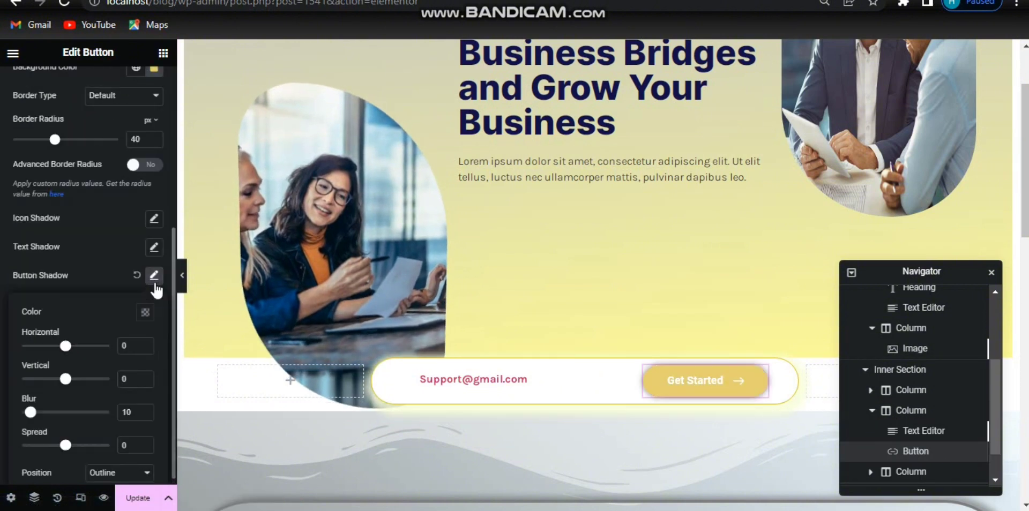
pyautogui.click(145, 313)
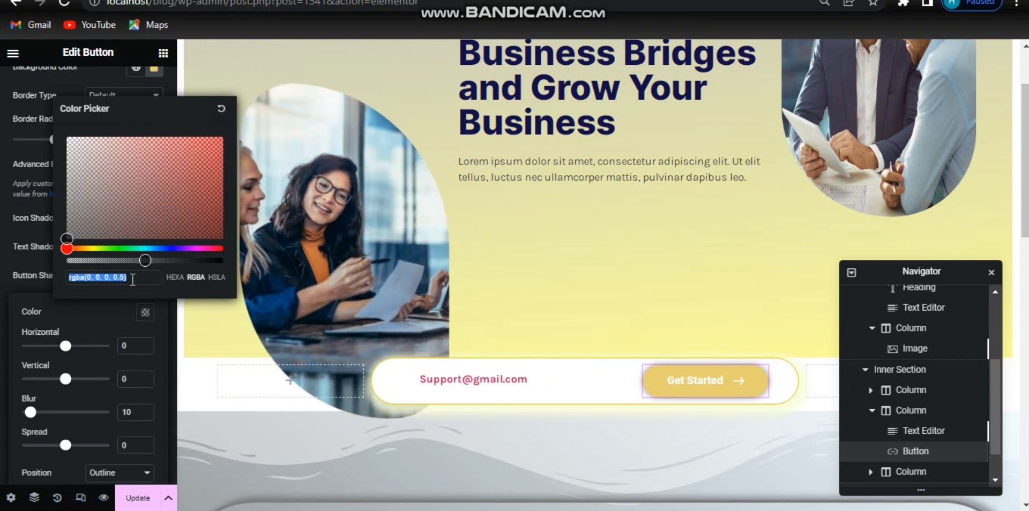
pyautogui.write('rgba(235, 203, 49, 0.5)')
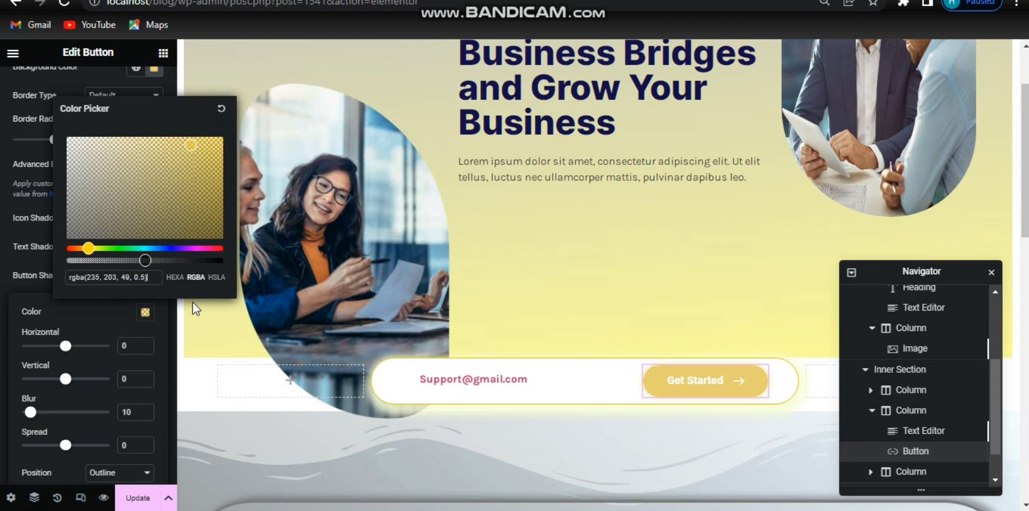
# Step: Set the button shadow's horizontal offset to 11, vertical offset to 9 and spread to 5
pyautogui.click(137, 346)
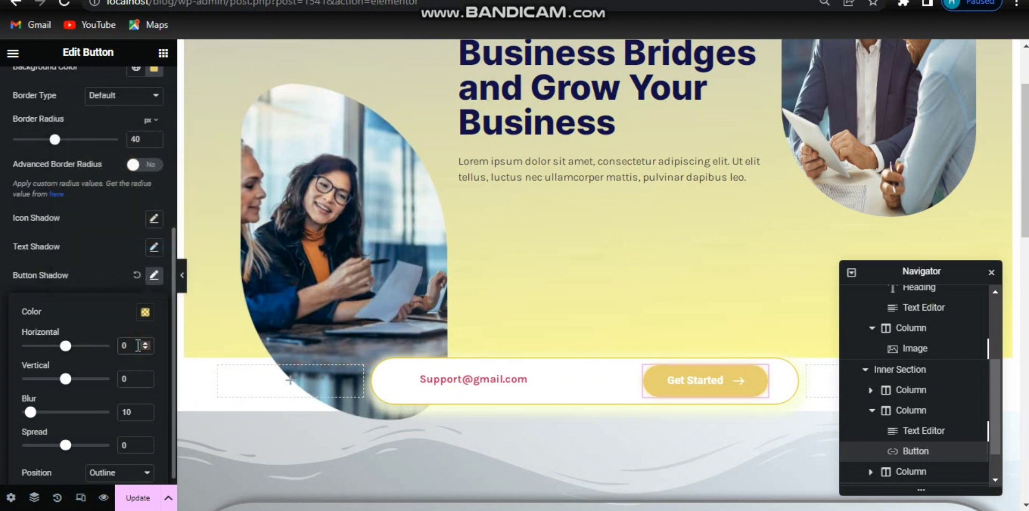
pyautogui.write('235203490.5')
pyautogui.hotkey('ctrl', 'a')
pyautogui.write('3')
pyautogui.press('BackSpace')
pyautogui.write('11')
pyautogui.press('BackSpace')
pyautogui.write('5')
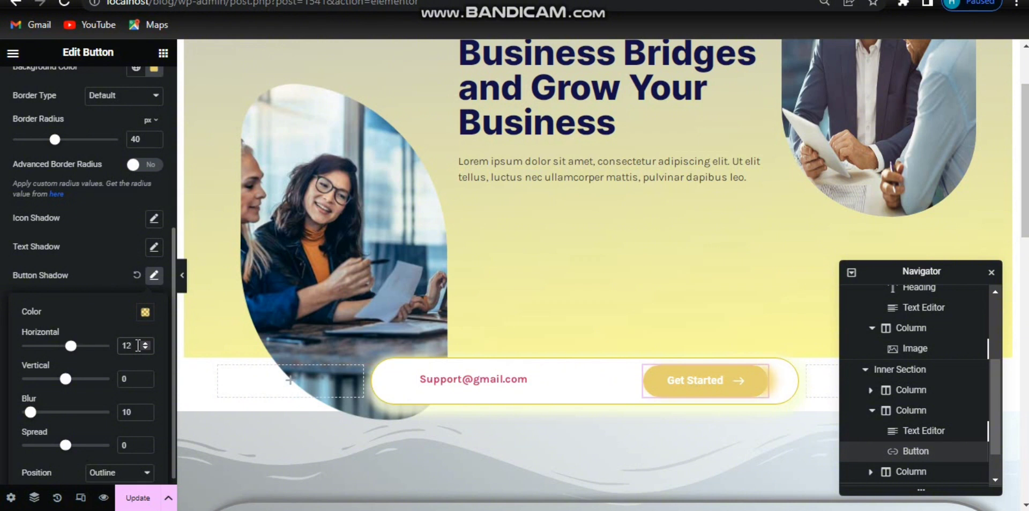
pyautogui.click(131, 379)
pyautogui.press('BackSpace')
pyautogui.write('9')
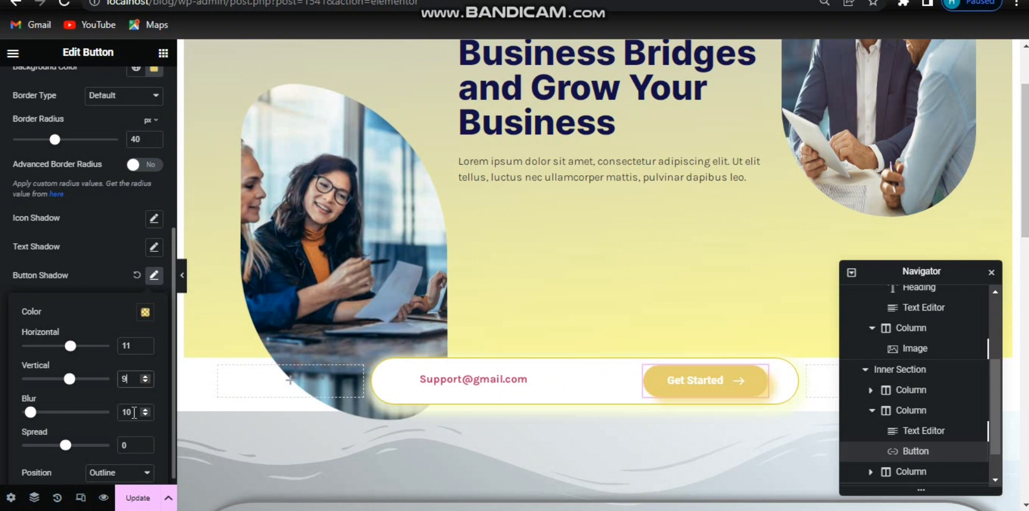
pyautogui.moveTo(66, 446); pyautogui.dragTo(66, 447)
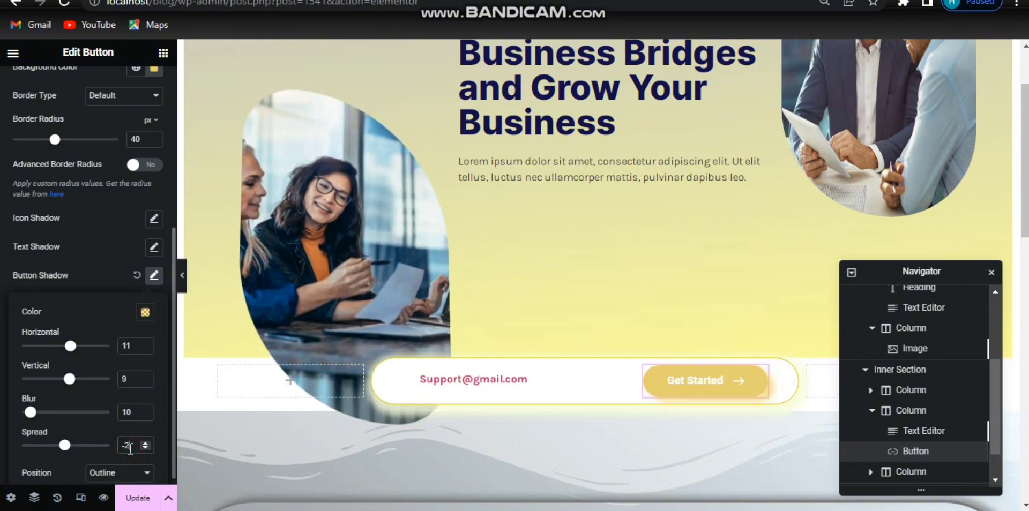
pyautogui.press('Up')
pyautogui.press('Up')
pyautogui.press('Up')
pyautogui.press('Up')
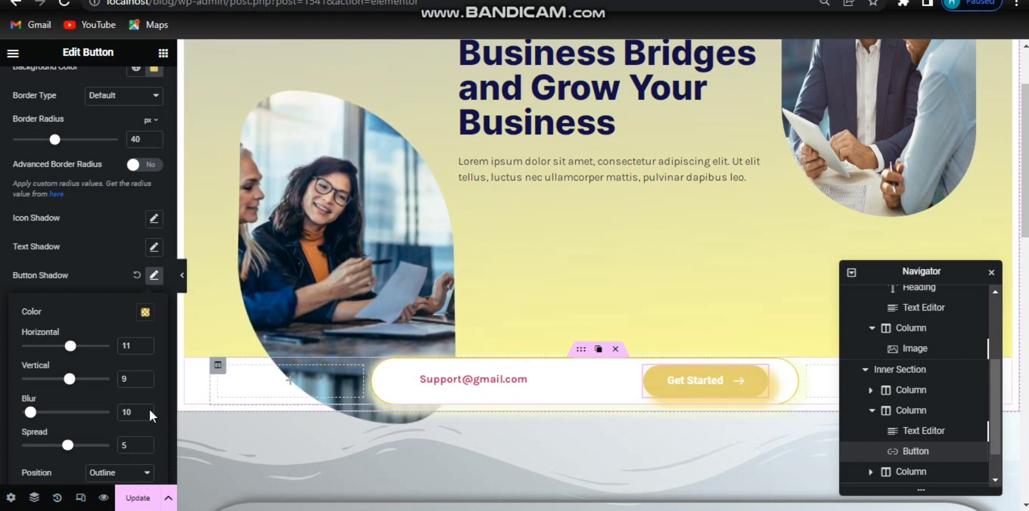
# Step: Switch to the button's hover state and set its hover button shadow colour to #C4C4C47A
pyautogui.click(145, 312)
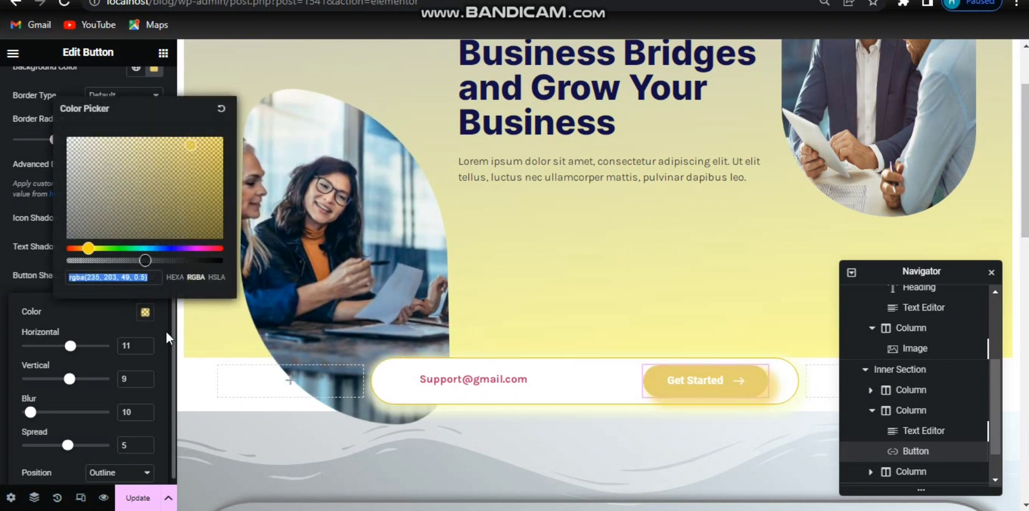
pyautogui.click(145, 315)
pyautogui.click(153, 276)
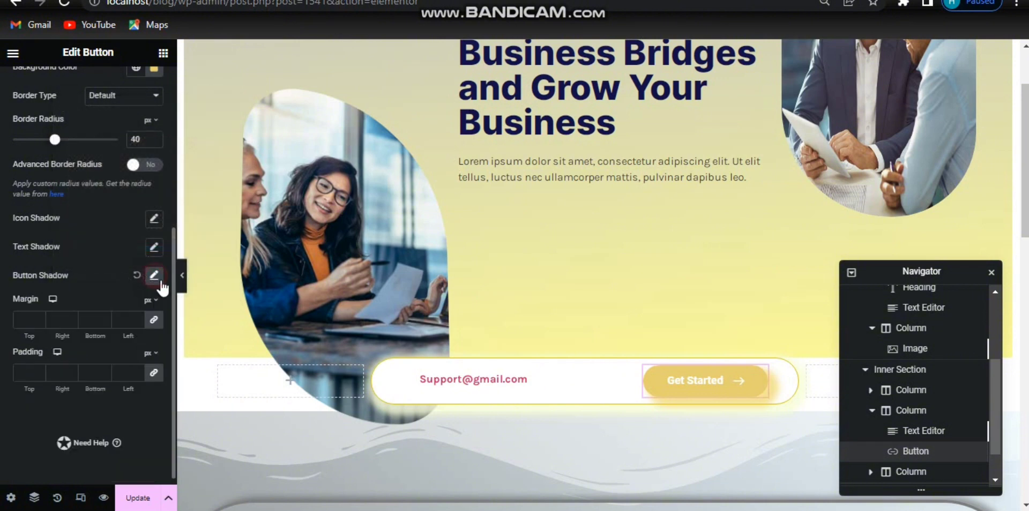
pyautogui.moveTo(173, 300); pyautogui.dragTo(168, 181)
pyautogui.click(134, 181)
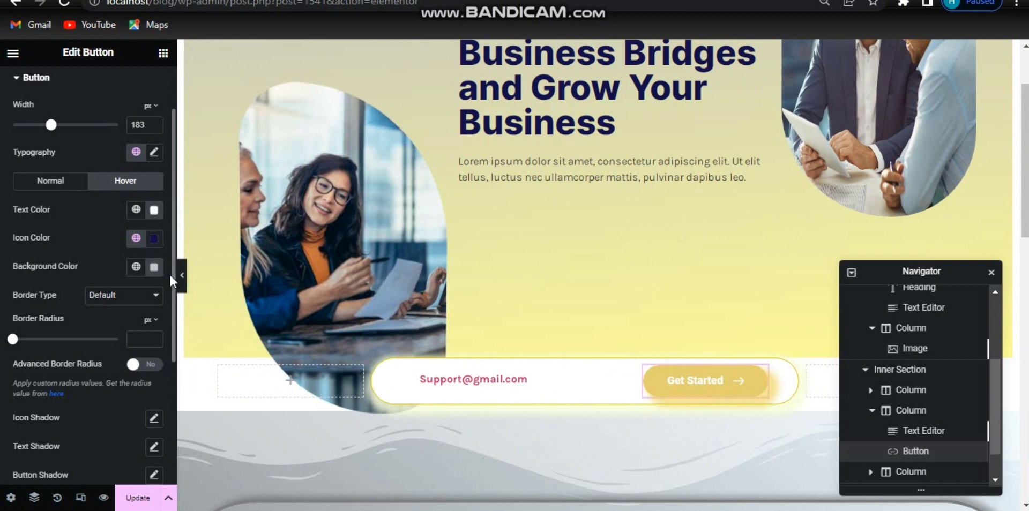
pyautogui.moveTo(170, 279); pyautogui.dragTo(175, 356)
pyautogui.click(153, 343)
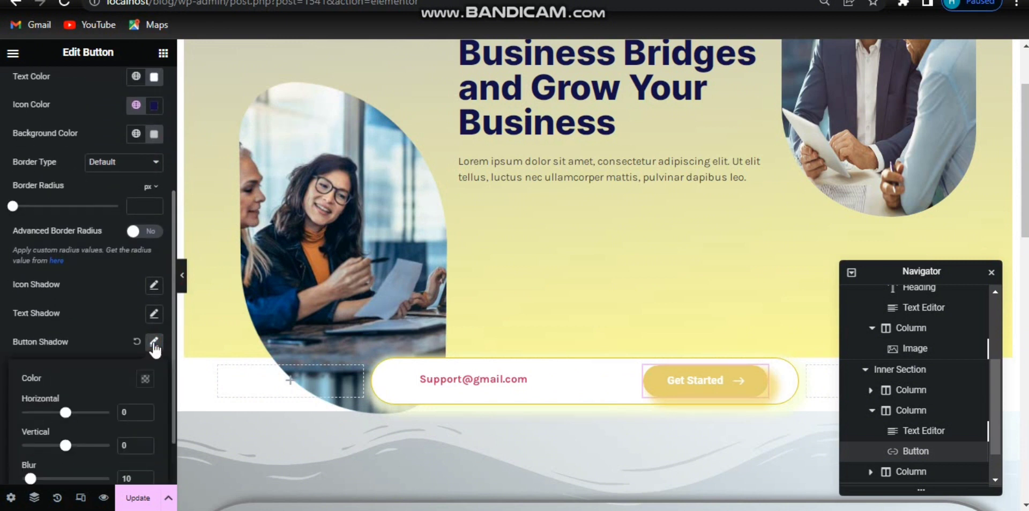
pyautogui.click(145, 380)
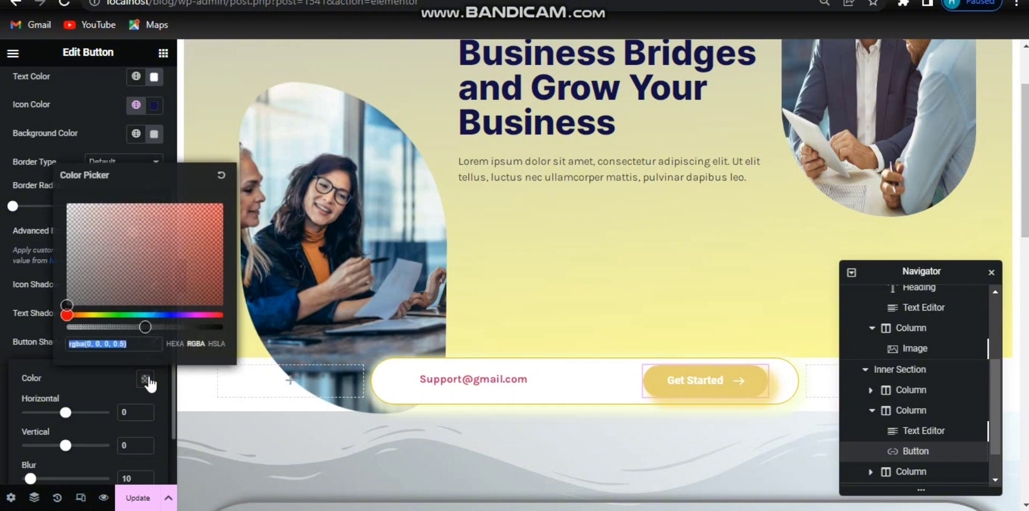
pyautogui.write('c4c4c4')
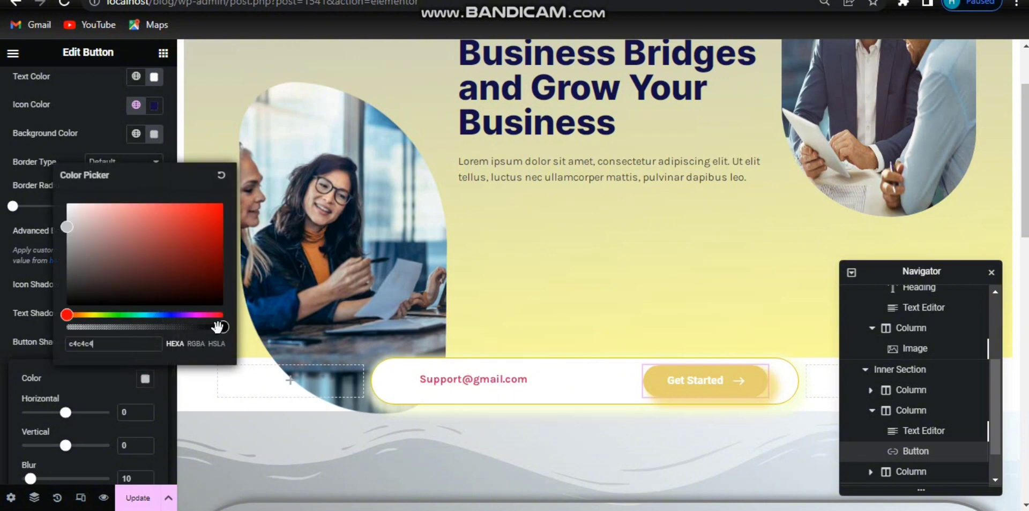
pyautogui.moveTo(217, 326); pyautogui.dragTo(142, 328)
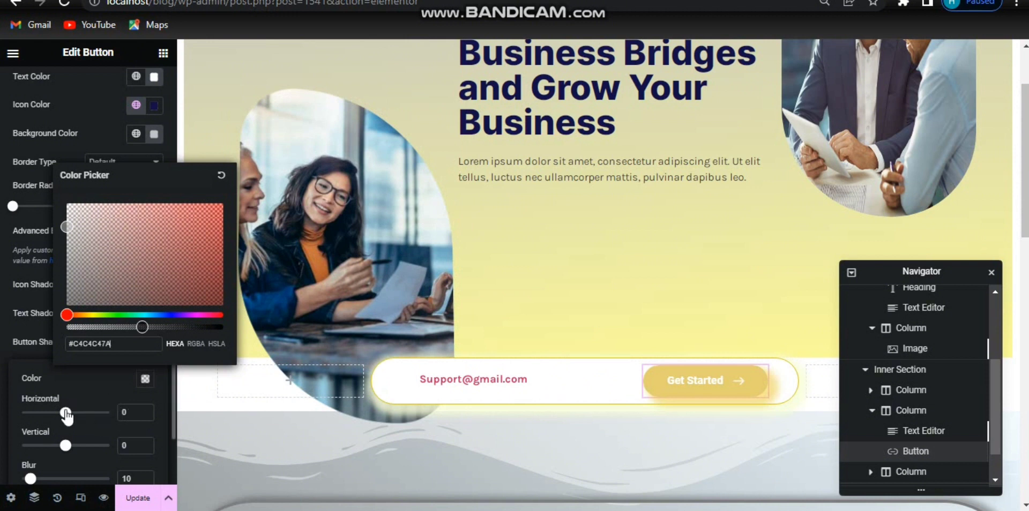
# Step: Set the hover button shadow's horizontal offset to 11 and vertical offset to 9
pyautogui.moveTo(66, 416); pyautogui.dragTo(70, 416)
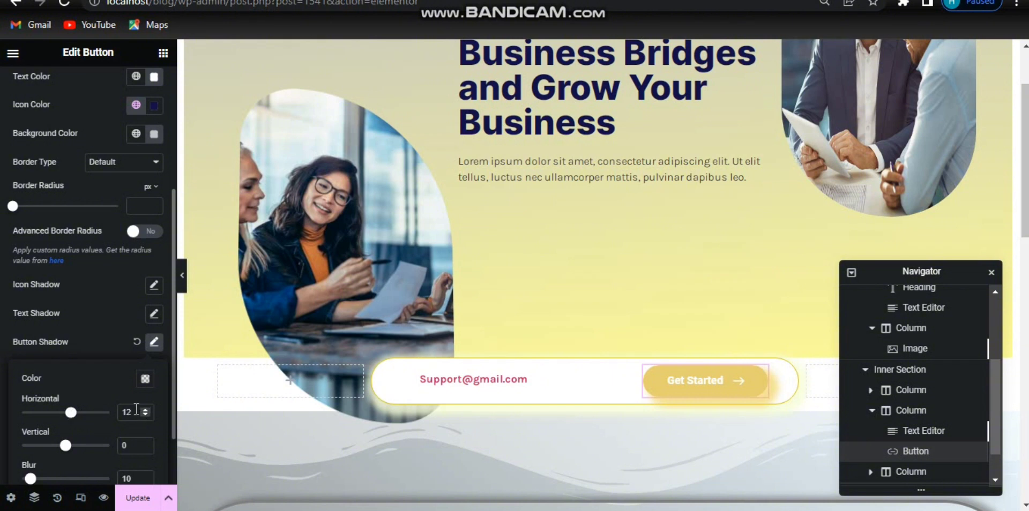
pyautogui.click(135, 410)
pyautogui.press('Down')
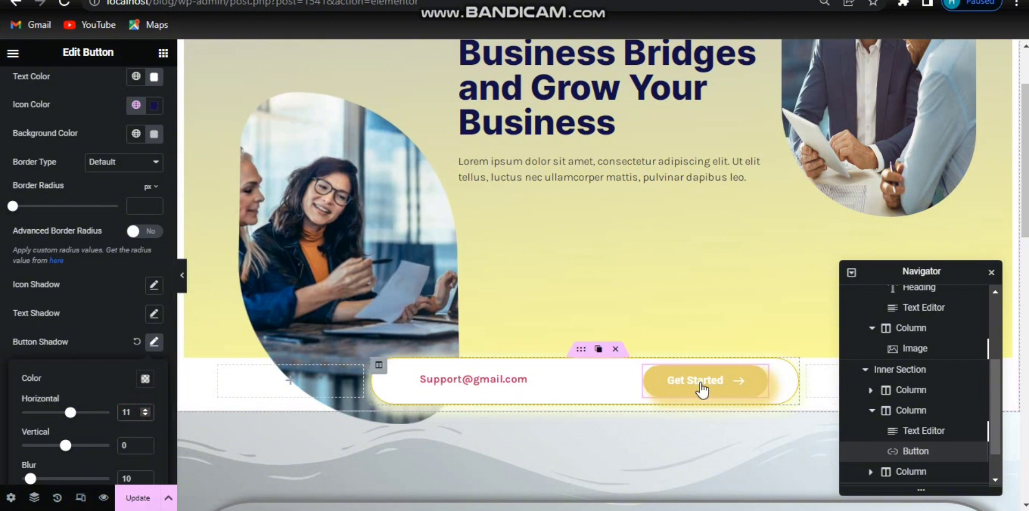
pyautogui.click(135, 444)
pyautogui.doubleClick(121, 412)
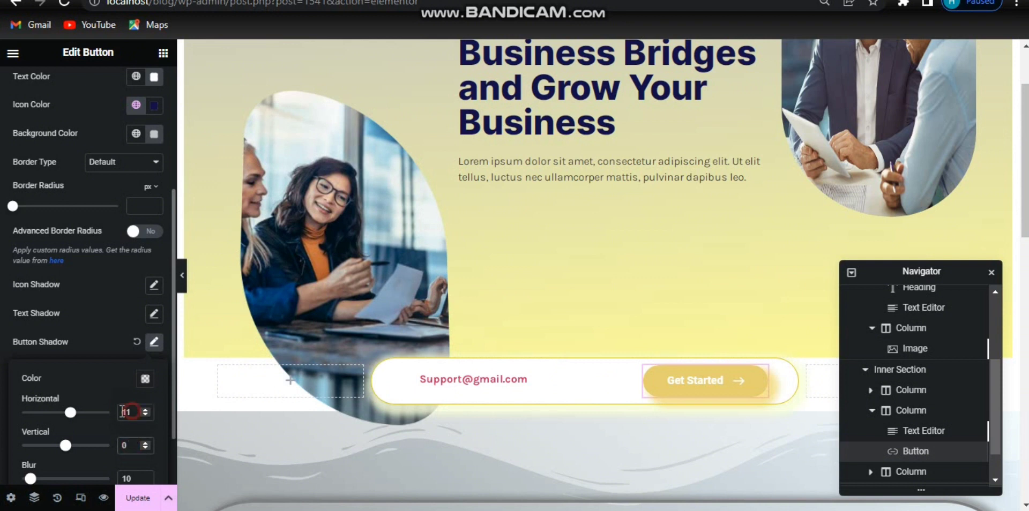
pyautogui.click(128, 440)
pyautogui.write('1')
pyautogui.press('BackSpace')
pyautogui.press('BackSpace')
pyautogui.write('9')
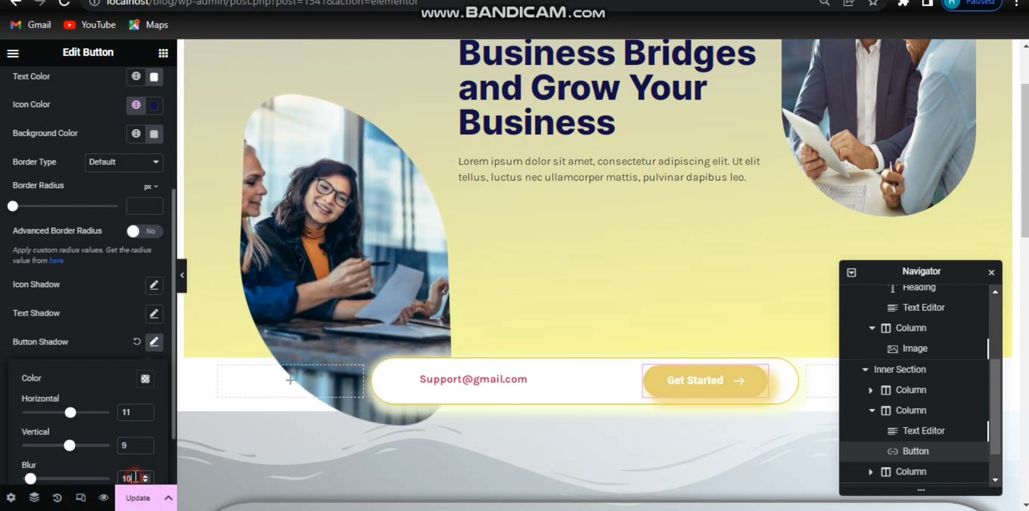
pyautogui.scroll(-2, 88, 451)
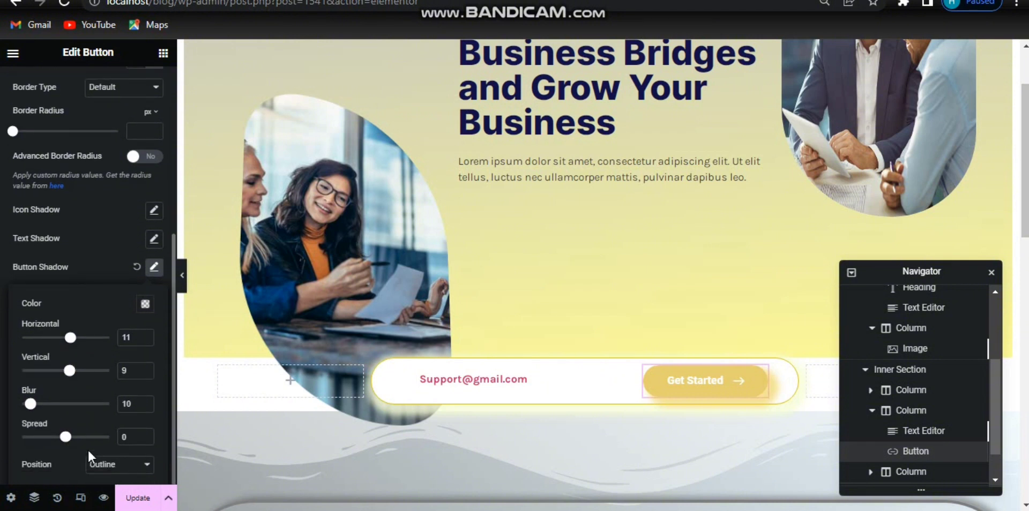
# Step: Set the hover button shadow's spread to 5
pyautogui.click(138, 435)
pyautogui.write('5')
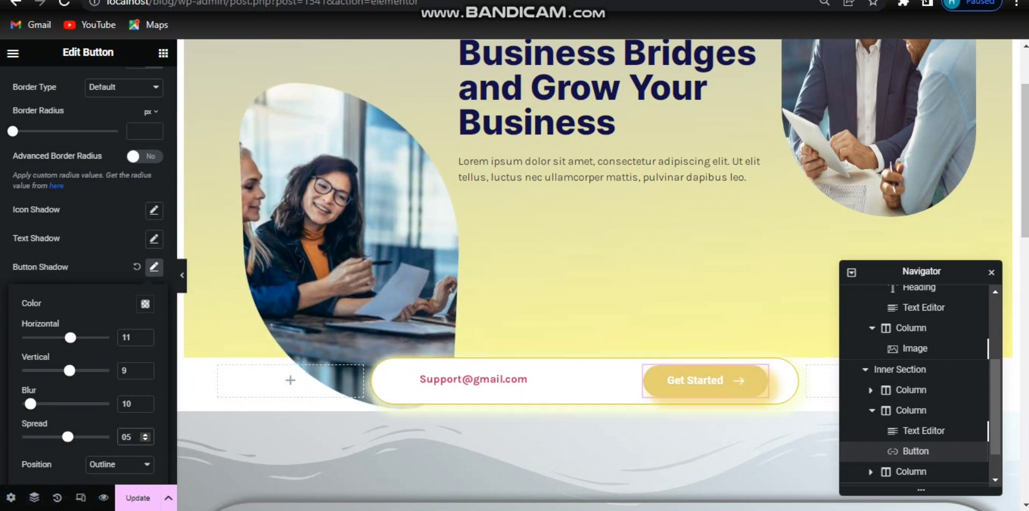
# Step: Select the inner section holding the e-mail and button and set its top margin to -120 px
pyautogui.click(583, 351)
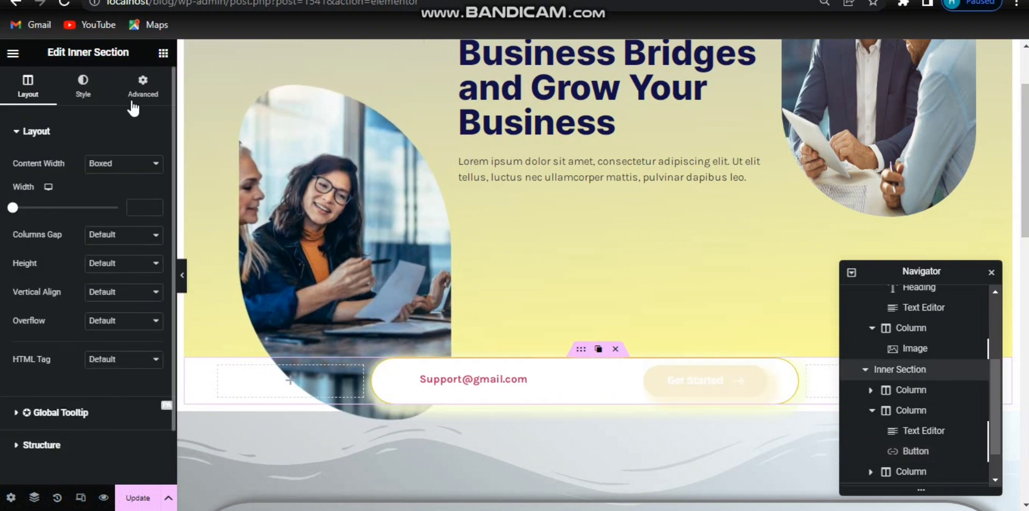
pyautogui.click(134, 99)
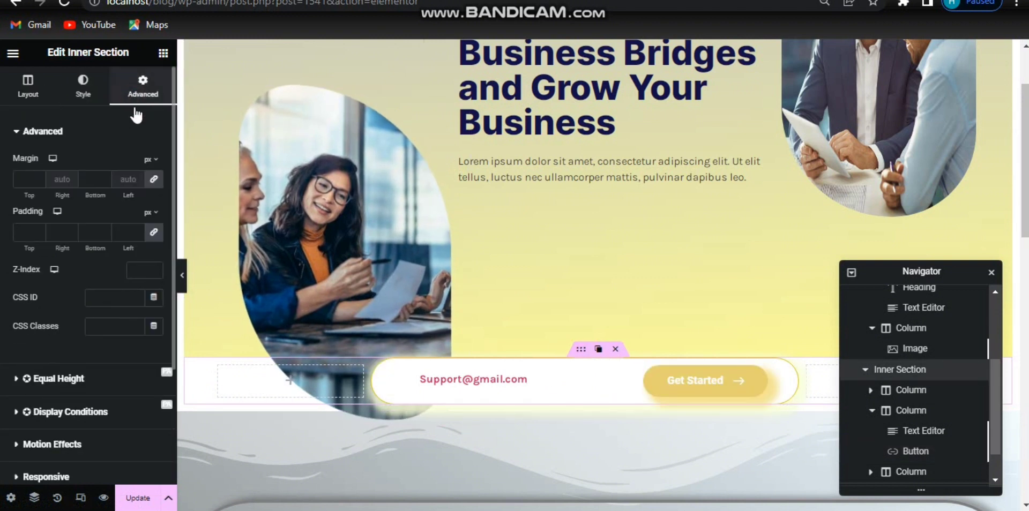
pyautogui.click(38, 181)
pyautogui.write('0')
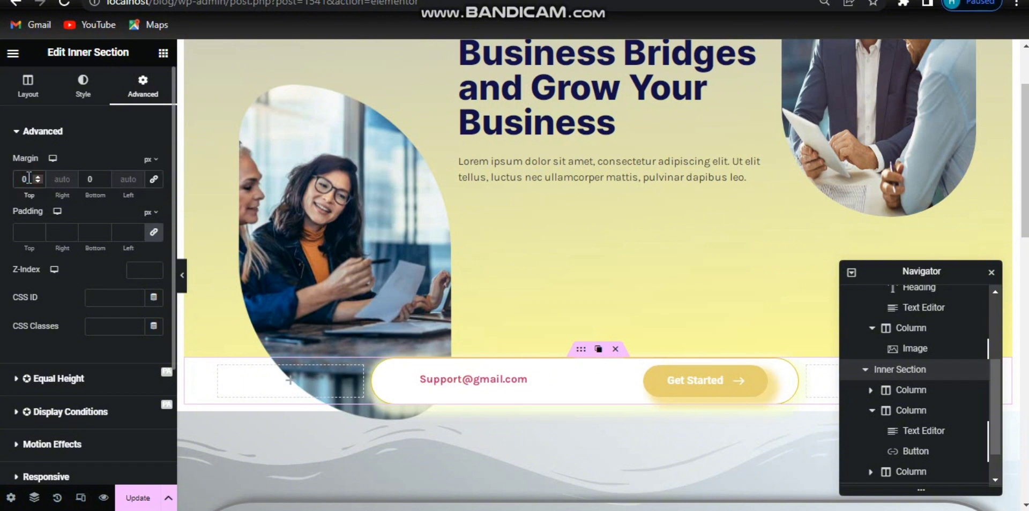
pyautogui.write('11')
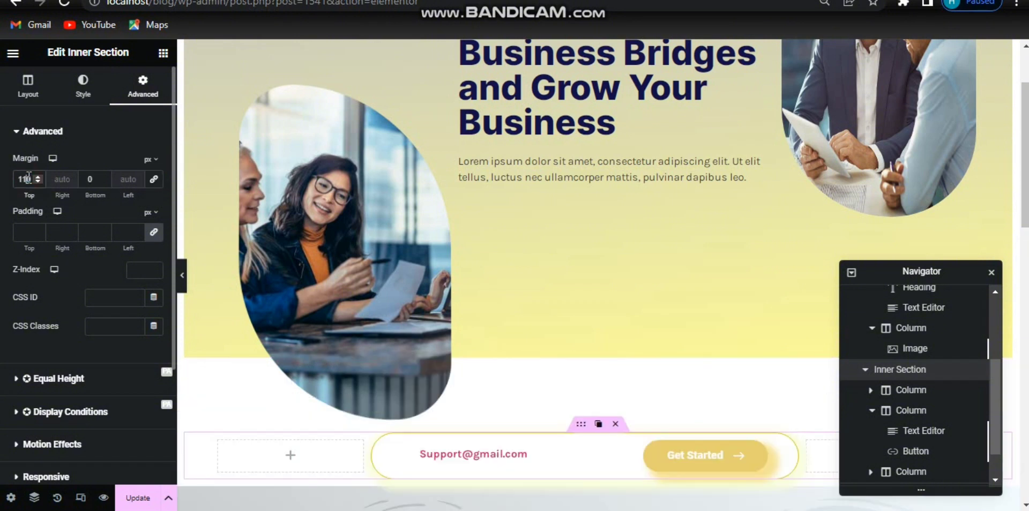
pyautogui.press('BackSpace')
pyautogui.press('BackSpace')
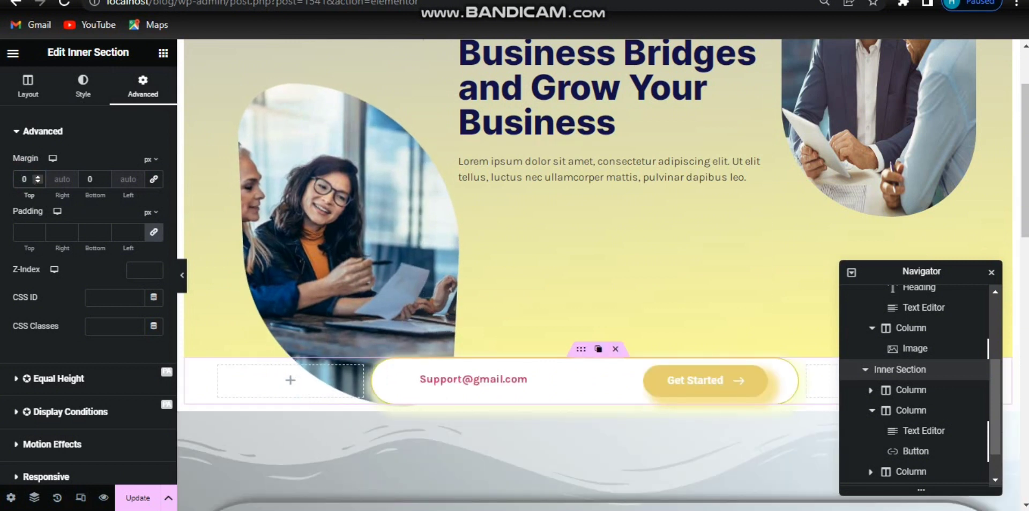
pyautogui.click(23, 182)
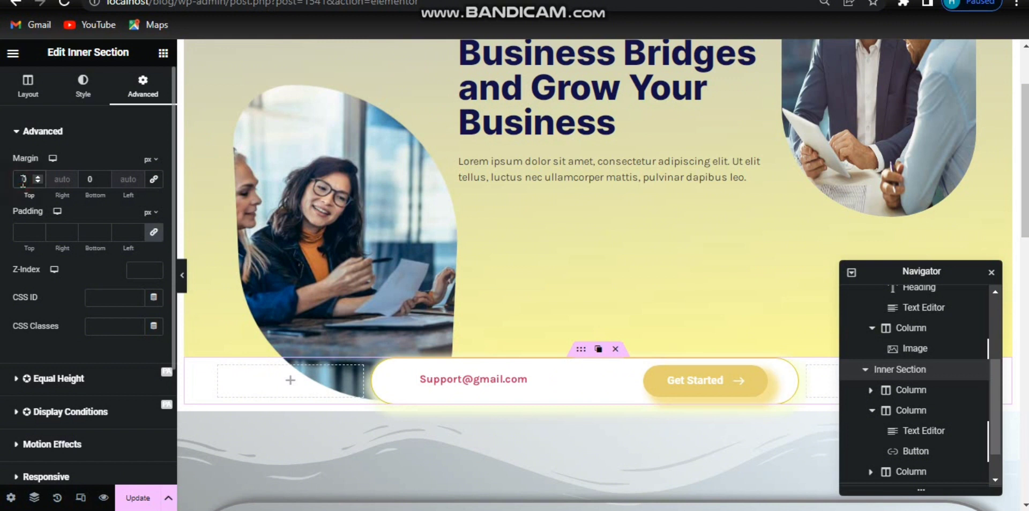
pyautogui.write('-12')
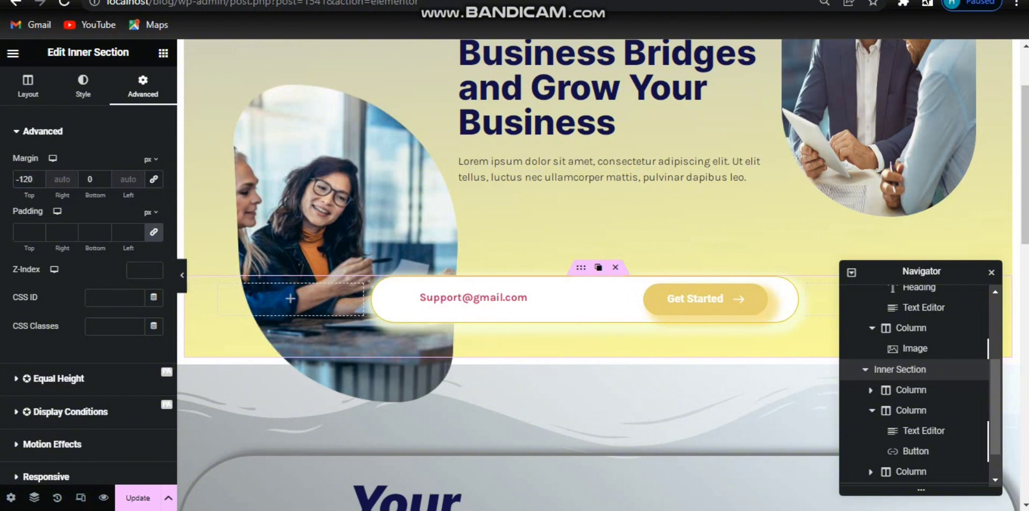
# Step: Set the box shadow spread of the column containing the e-mail and button to 3
pyautogui.click(182, 277)
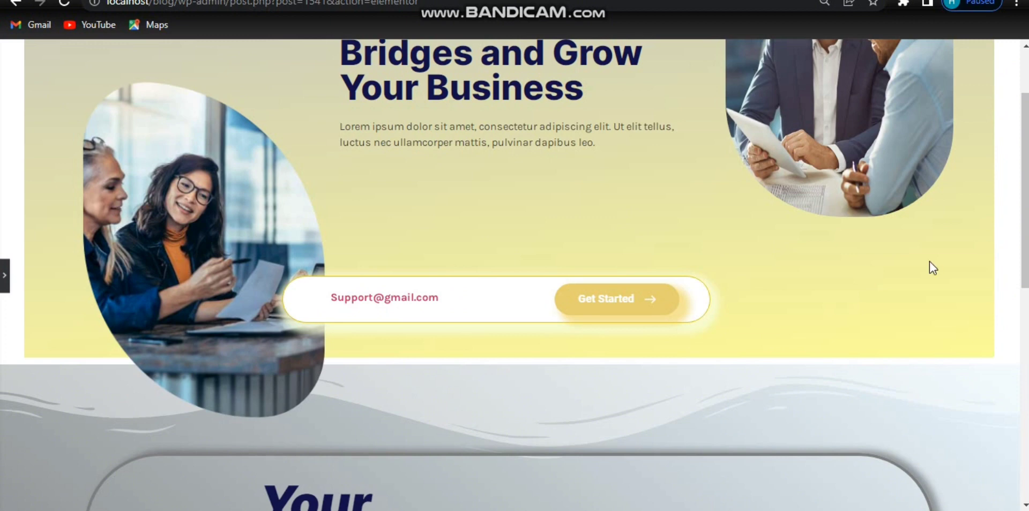
pyautogui.moveTo(1025, 242); pyautogui.dragTo(1026, 175)
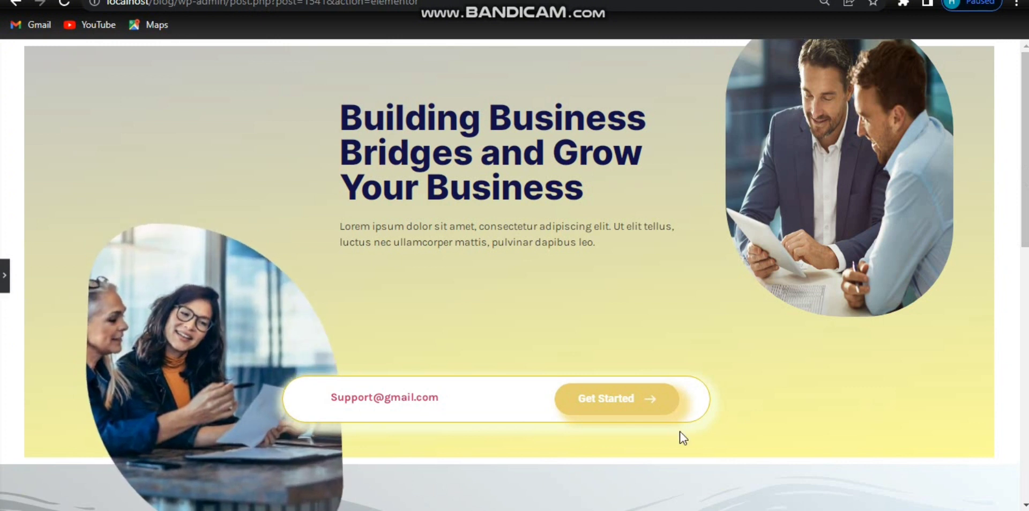
pyautogui.click(5, 289)
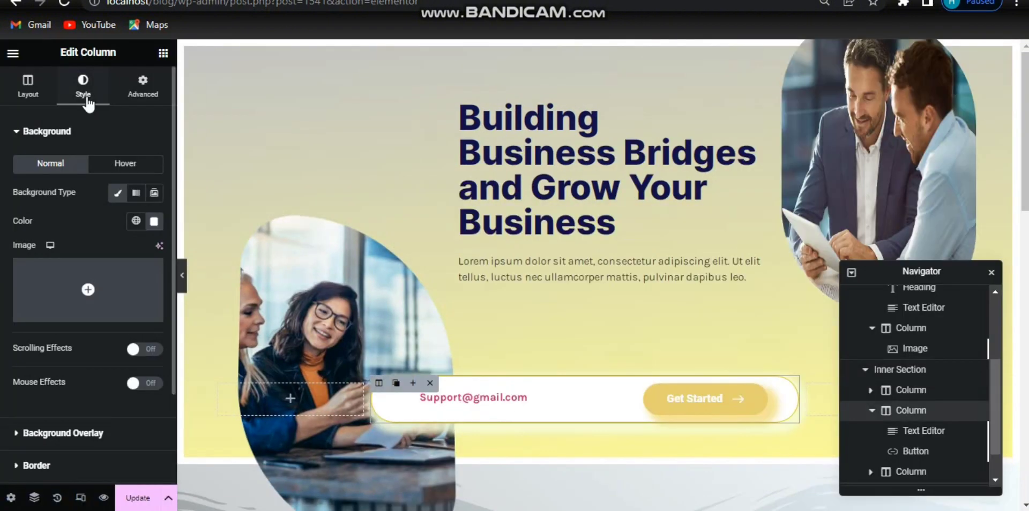
pyautogui.click(90, 465)
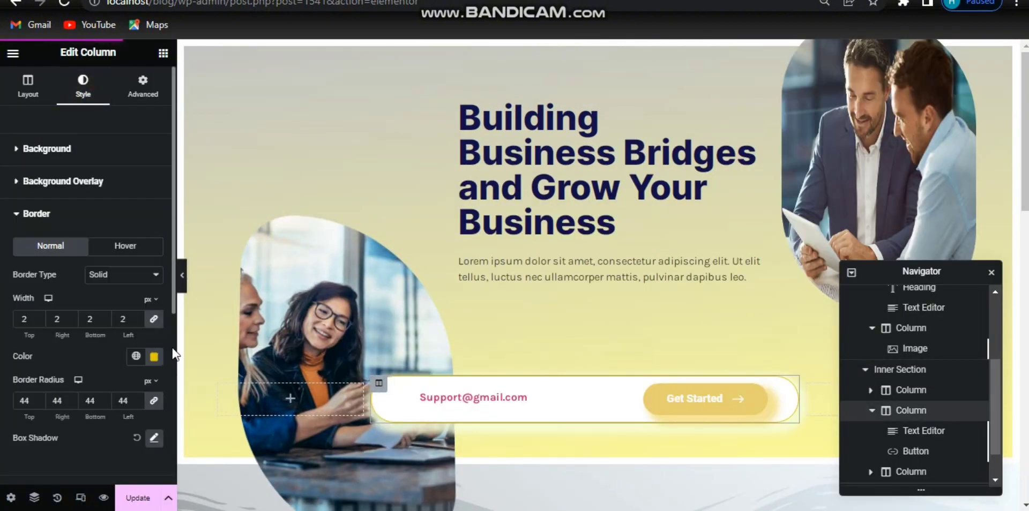
pyautogui.click(153, 439)
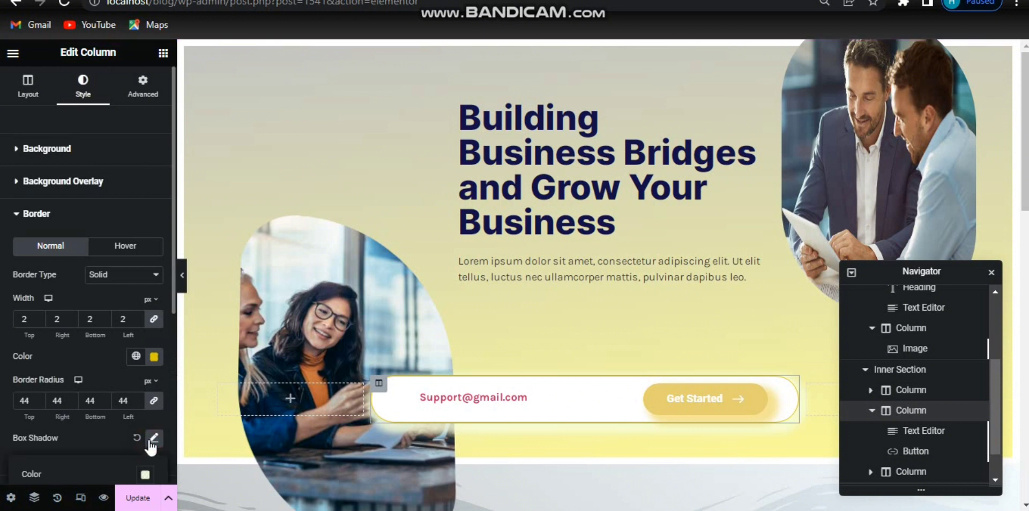
pyautogui.scroll(-3, 100, 466)
pyautogui.click(145, 303)
pyautogui.click(145, 304)
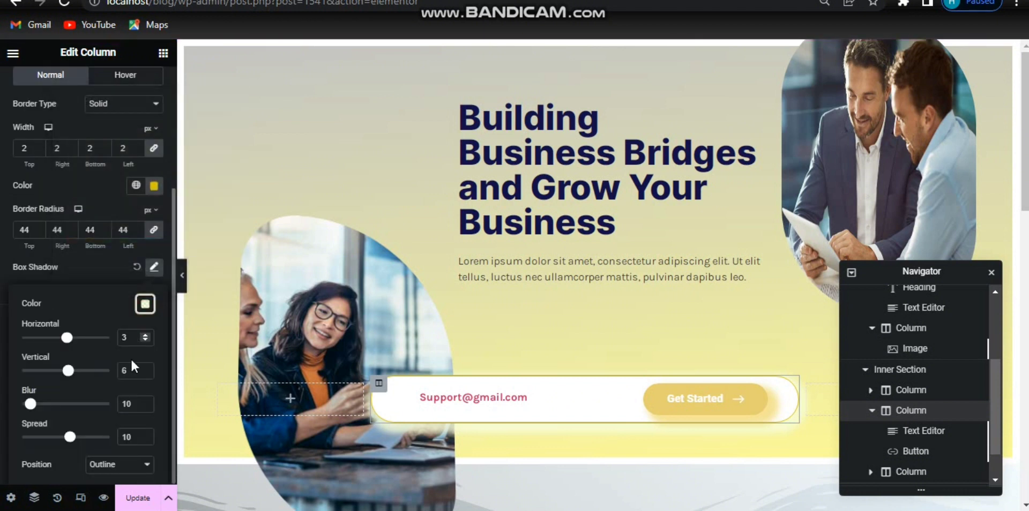
pyautogui.click(131, 434)
pyautogui.press('BackSpace')
pyautogui.press('BackSpace')
pyautogui.write('3')
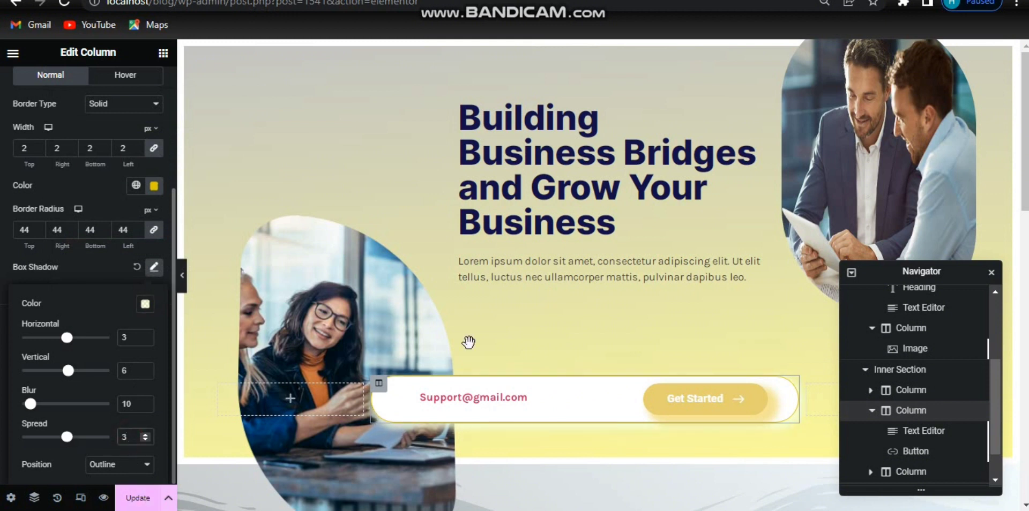
# Step: Unlink the inner section's padding and set its right padding to 150 px
pyautogui.click(183, 283)
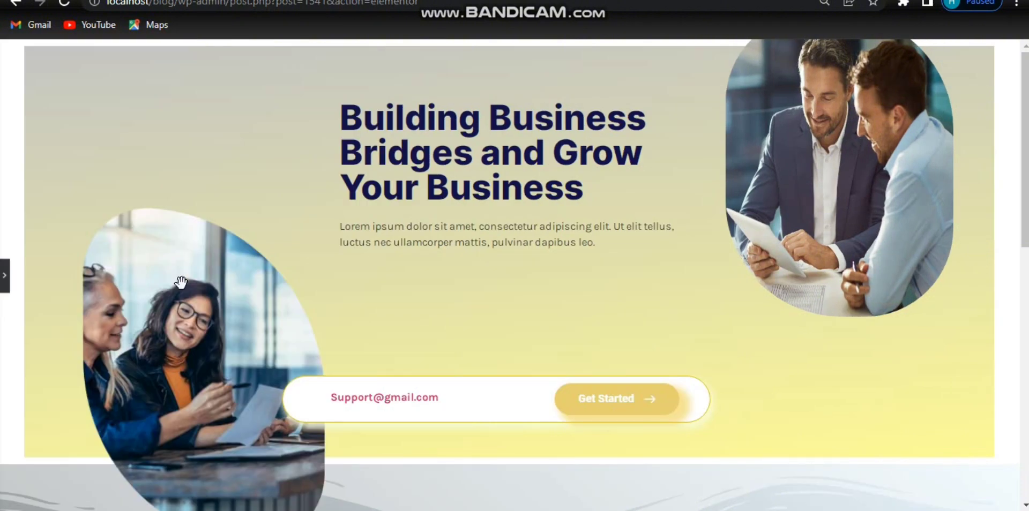
pyautogui.click(6, 289)
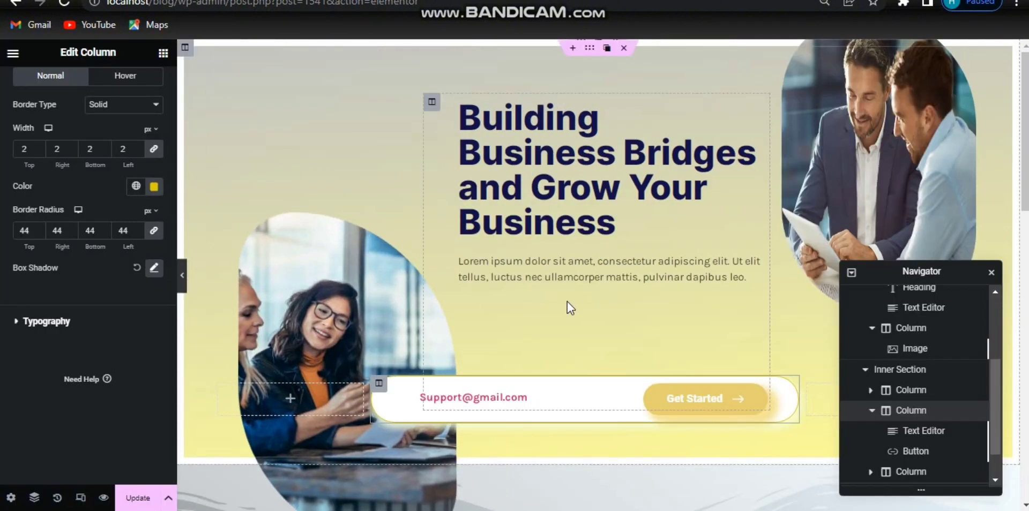
pyautogui.click(590, 380)
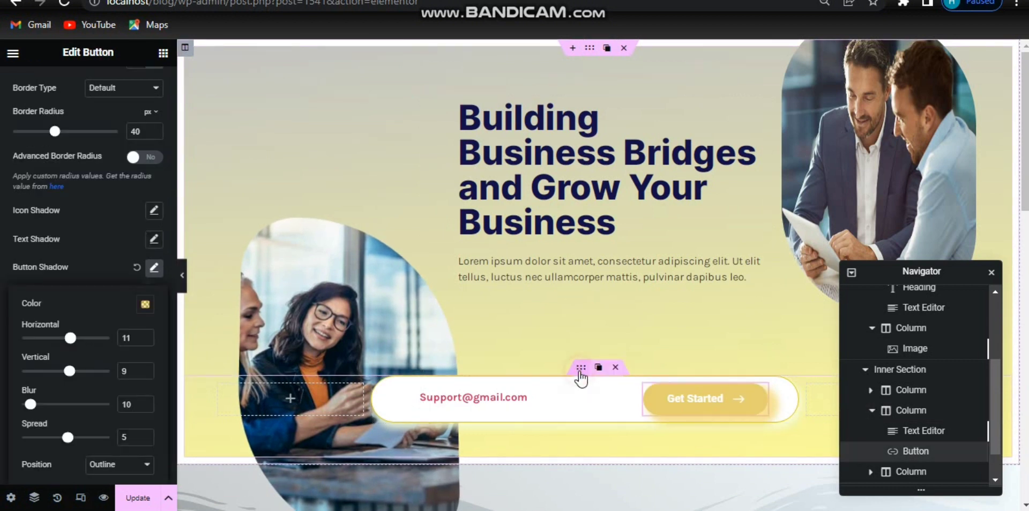
pyautogui.click(579, 372)
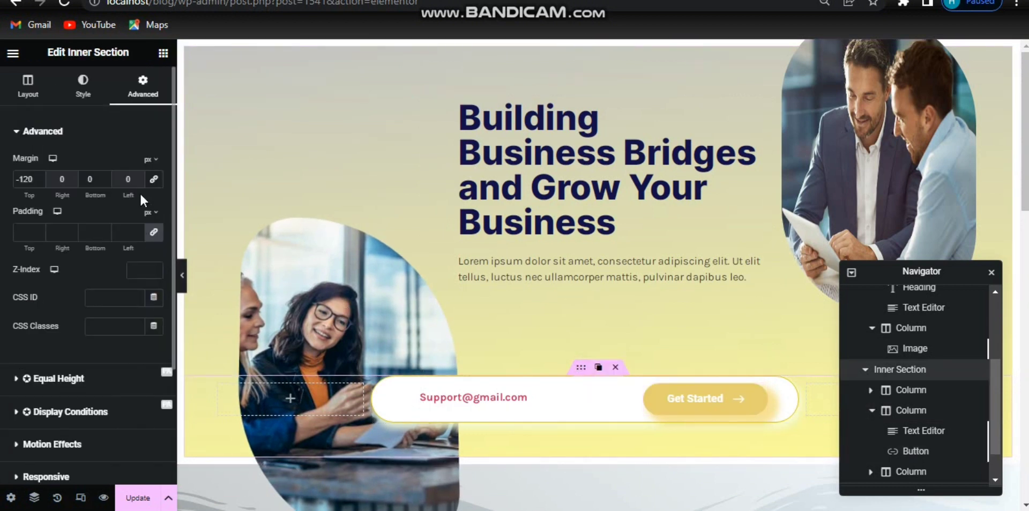
pyautogui.click(155, 232)
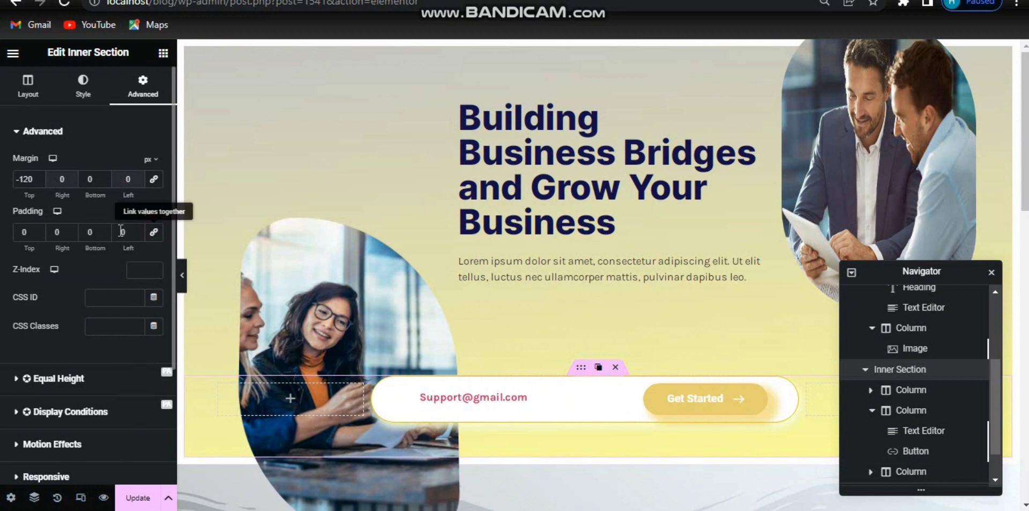
pyautogui.write('150')
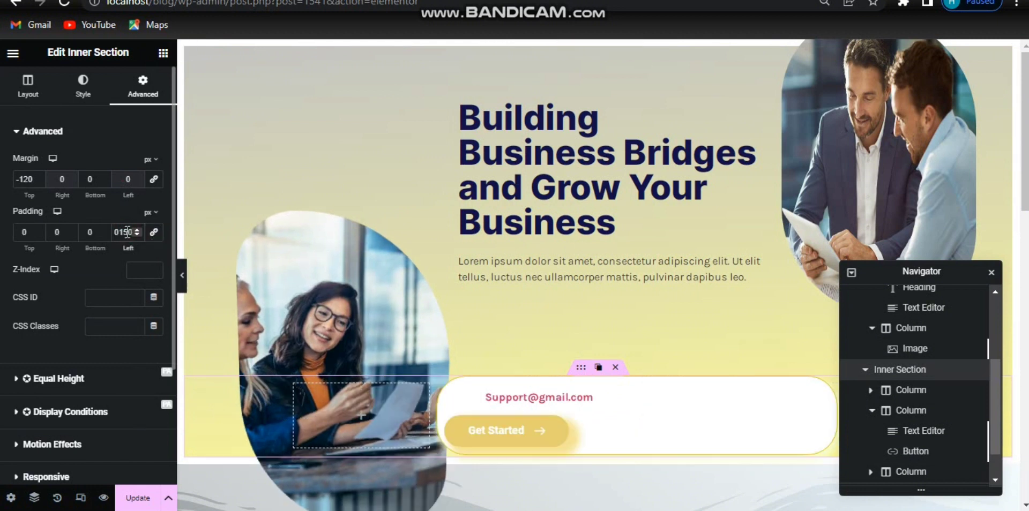
pyautogui.press('BackSpace')
pyautogui.press('BackSpace')
pyautogui.press('BackSpace')
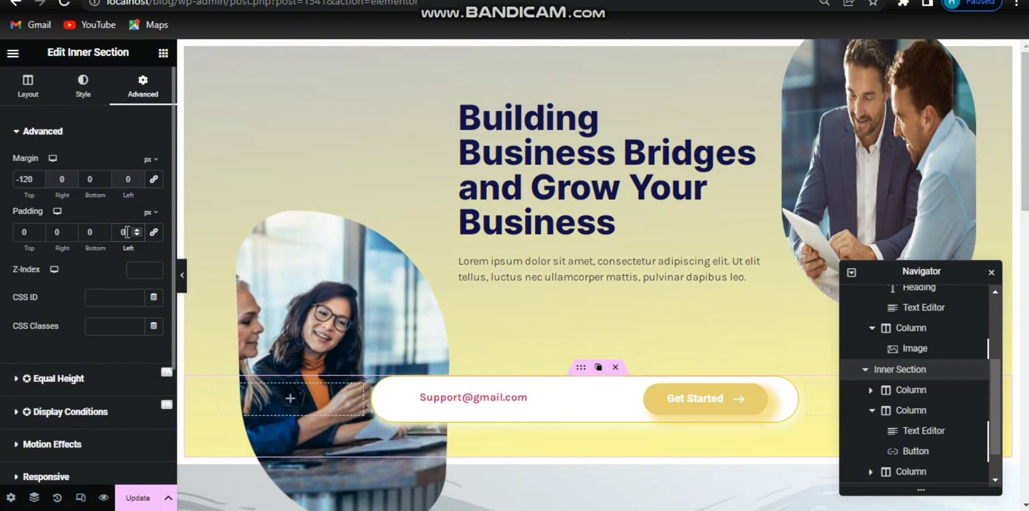
pyautogui.click(62, 231)
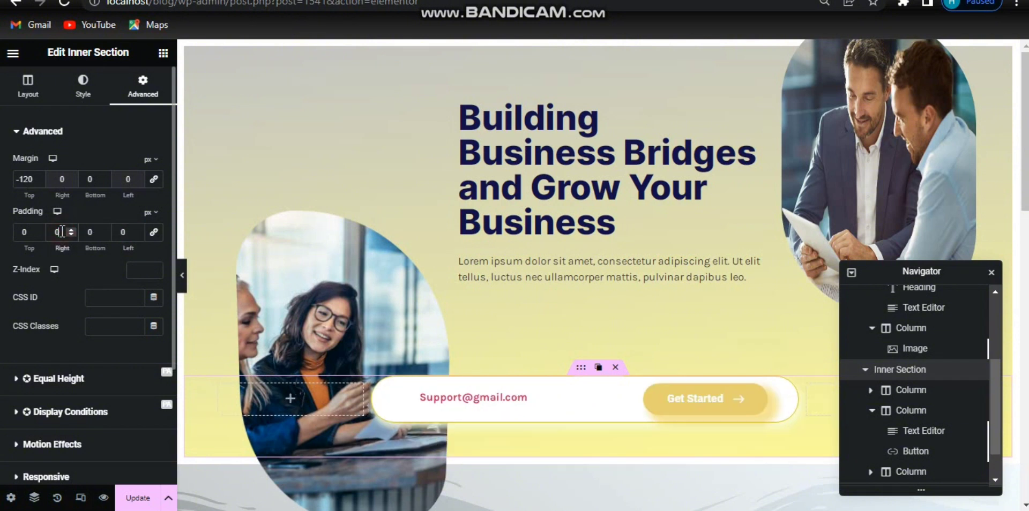
pyautogui.write('150')
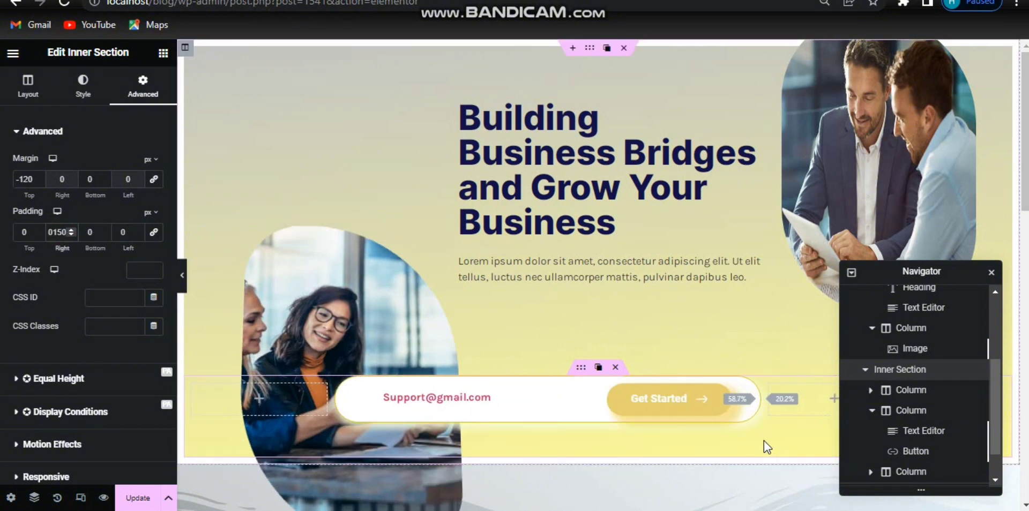
# Step: Resize the inner section's middle column slightly narrower
pyautogui.click(182, 276)
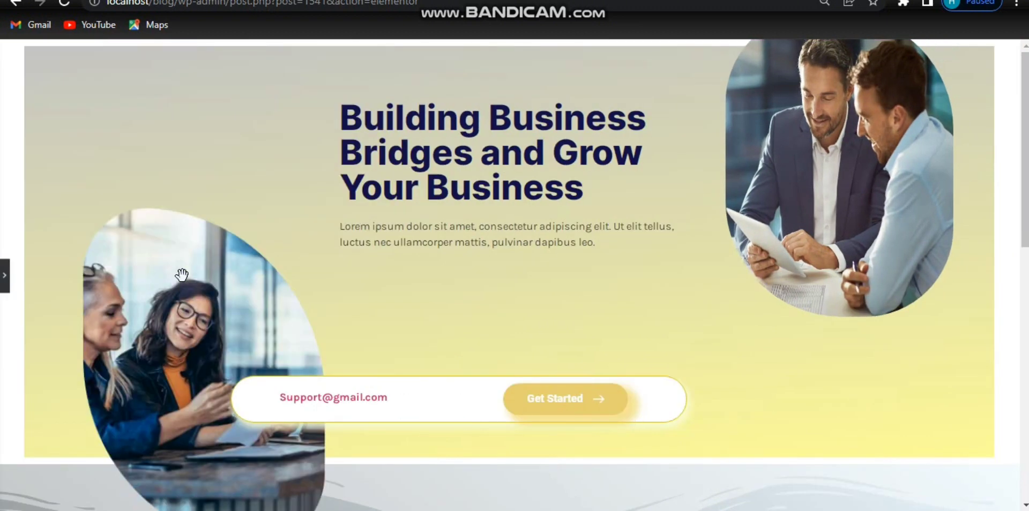
pyautogui.click(5, 290)
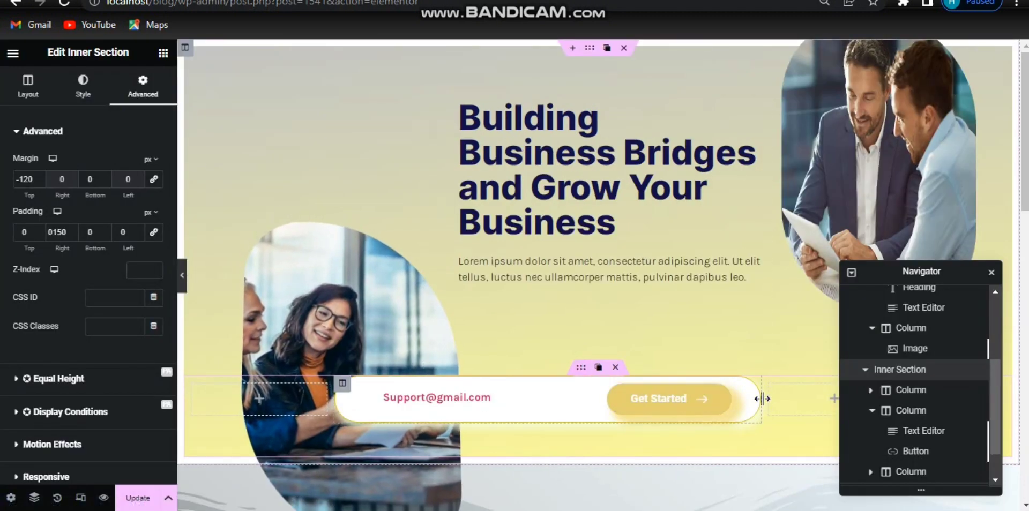
pyautogui.moveTo(762, 399); pyautogui.dragTo(746, 399)
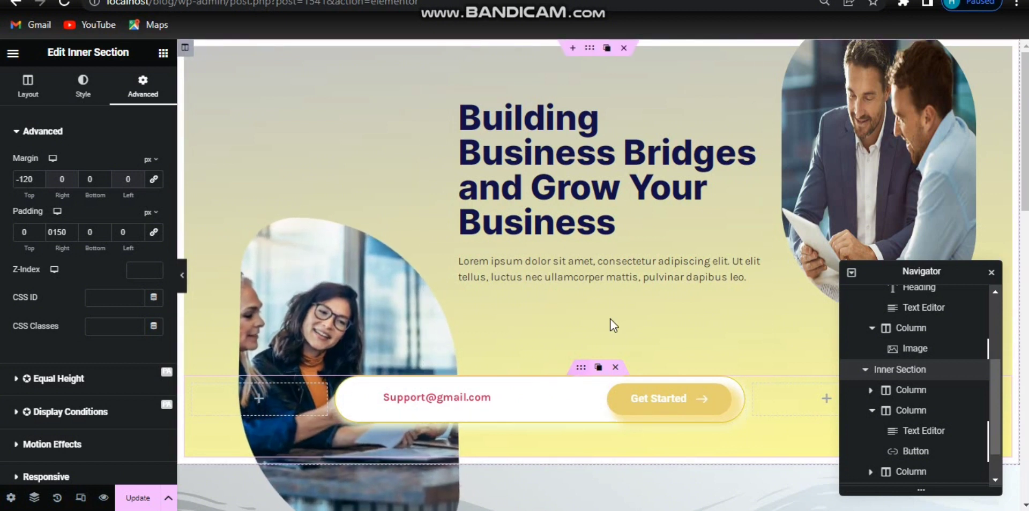
pyautogui.click(614, 223)
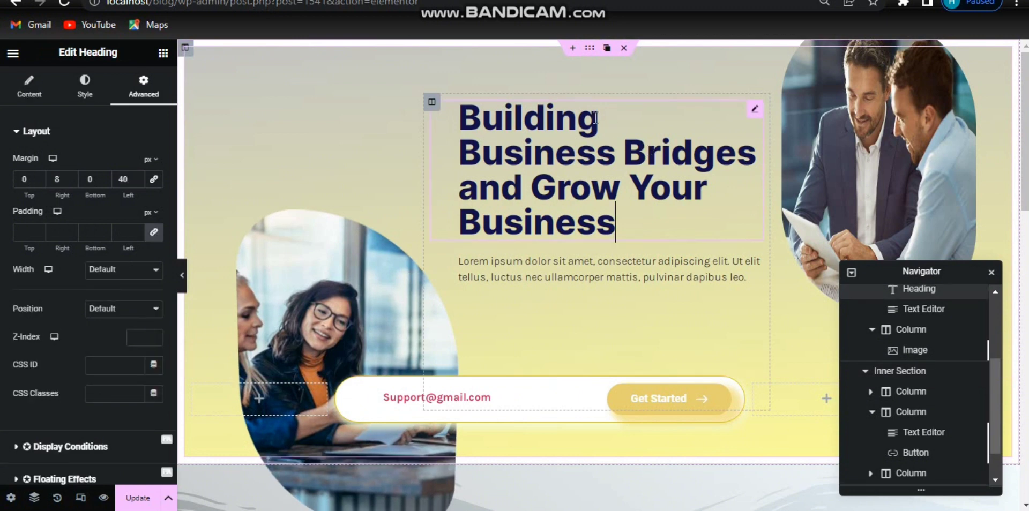
pyautogui.click(572, 48)
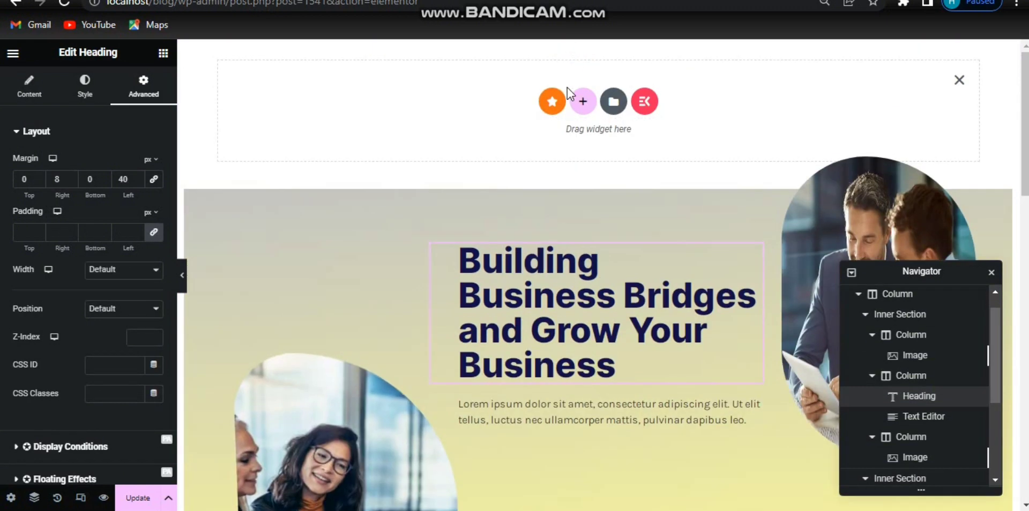
pyautogui.click(960, 80)
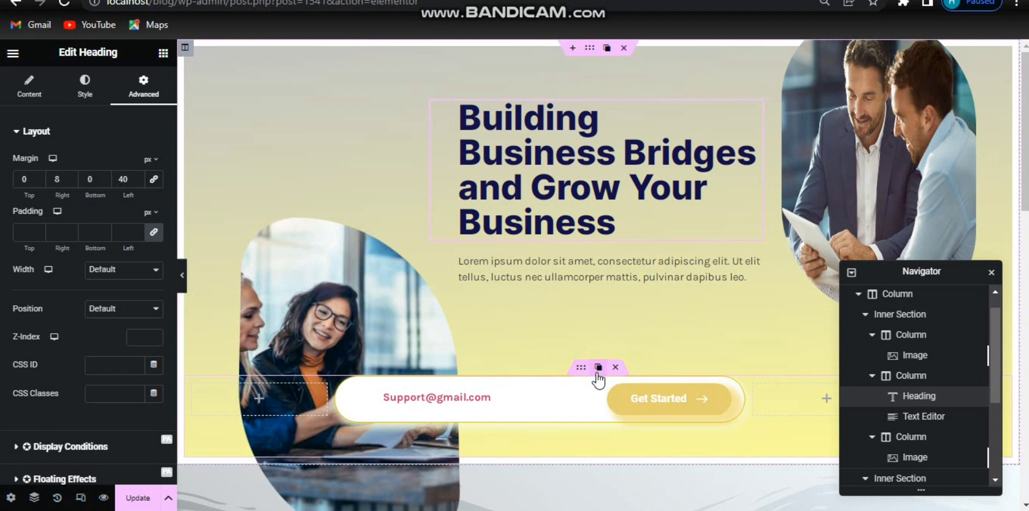
# Step: Move the e-mail and button inner section to the top of the hero column's structure
pyautogui.click(598, 373)
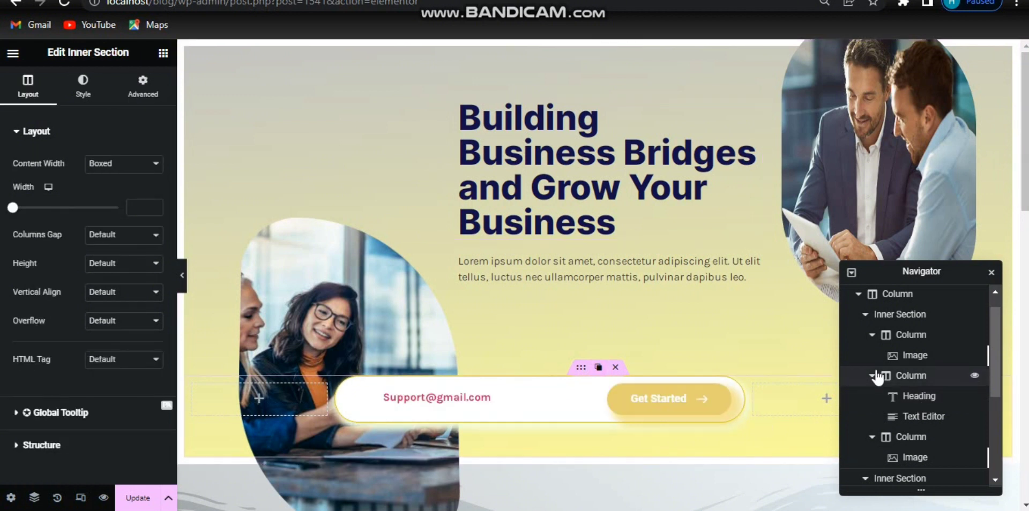
pyautogui.scroll(-3, 968, 390)
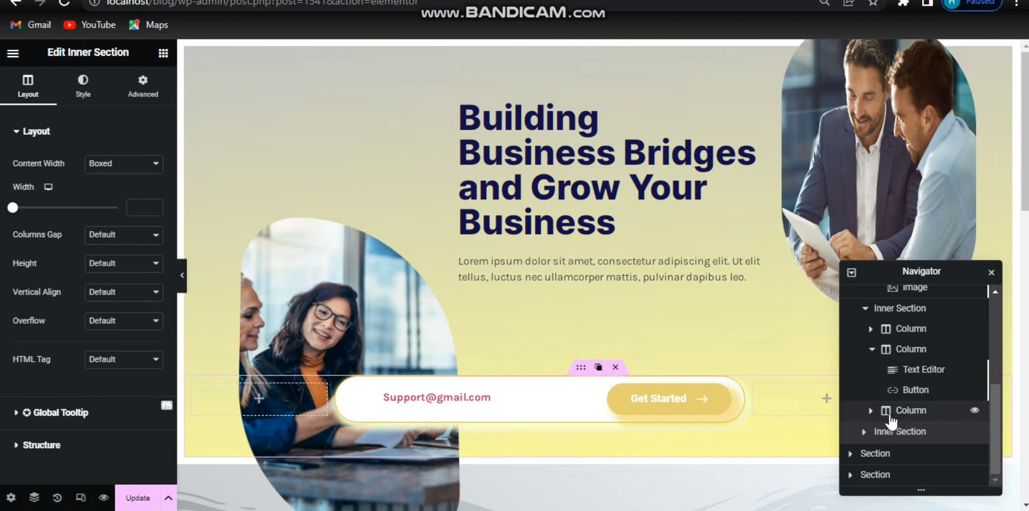
pyautogui.click(865, 309)
pyautogui.click(871, 310)
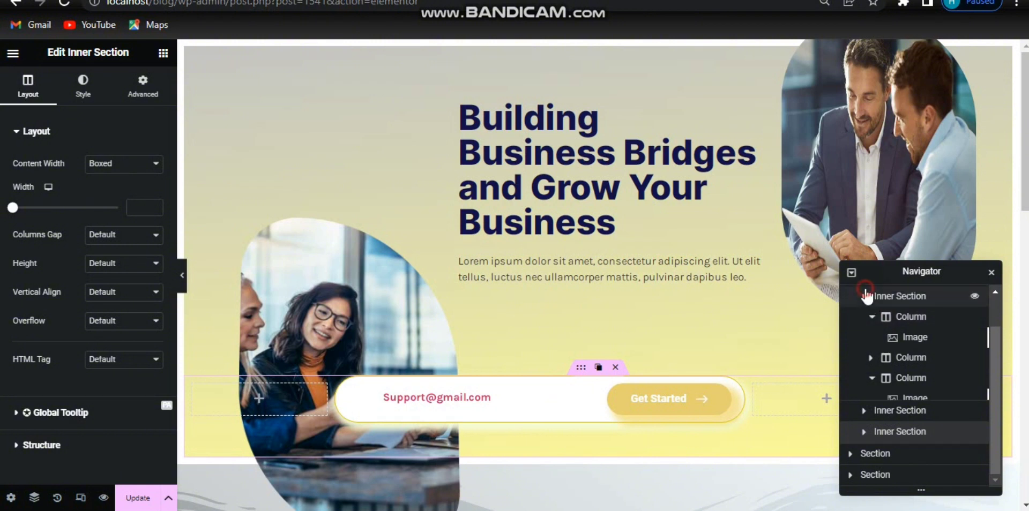
pyautogui.click(865, 289)
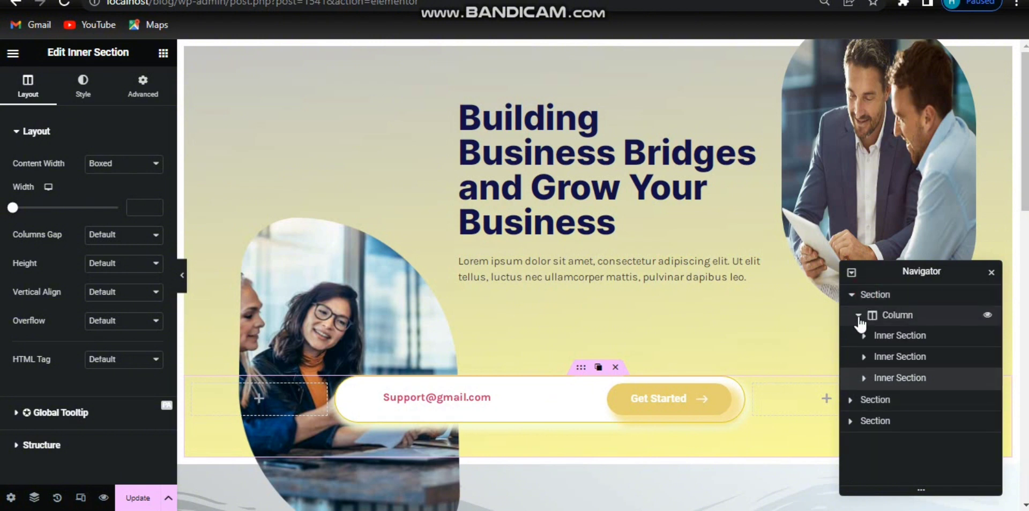
pyautogui.moveTo(886, 381); pyautogui.dragTo(883, 334)
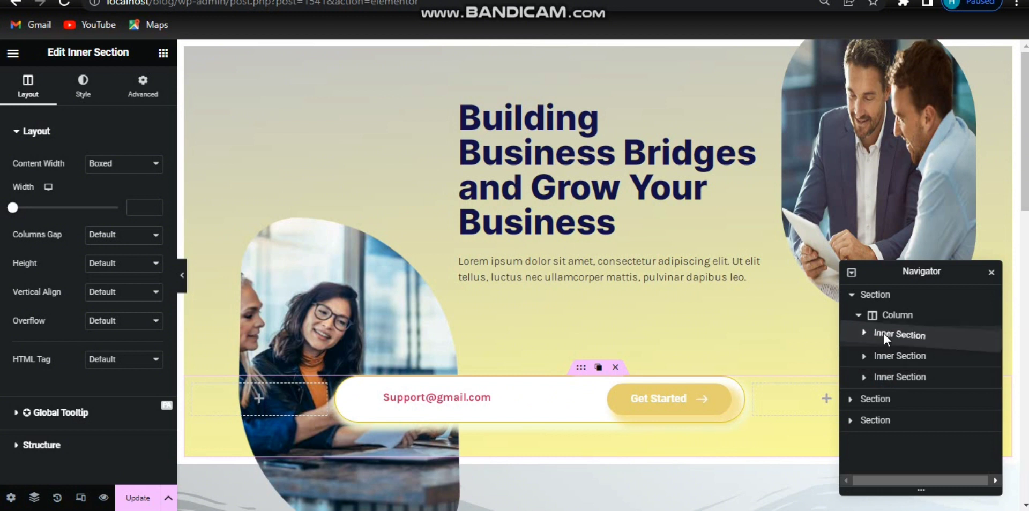
pyautogui.moveTo(883, 333); pyautogui.dragTo(882, 332)
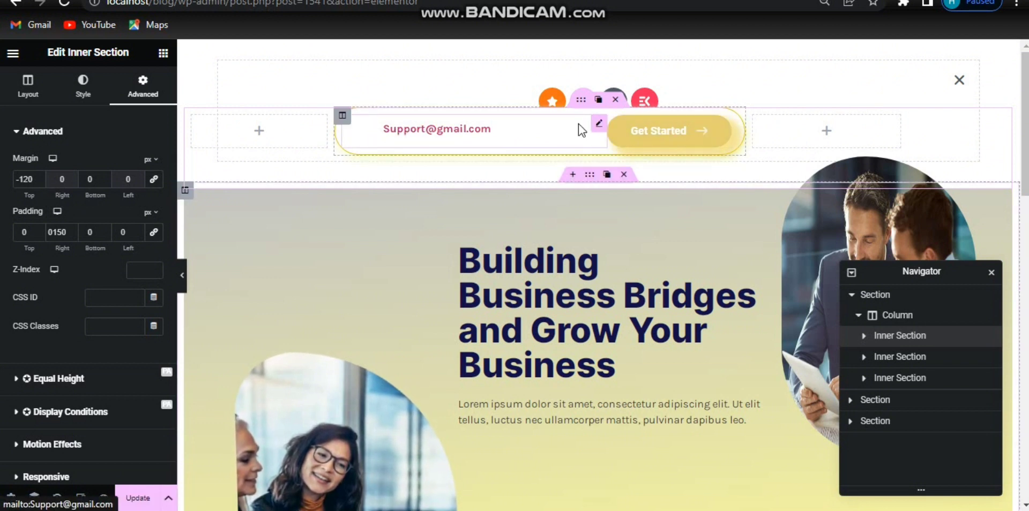
# Step: Add an Icon widget to the middle column of the top inner section
pyautogui.click(564, 124)
pyautogui.click(425, 124)
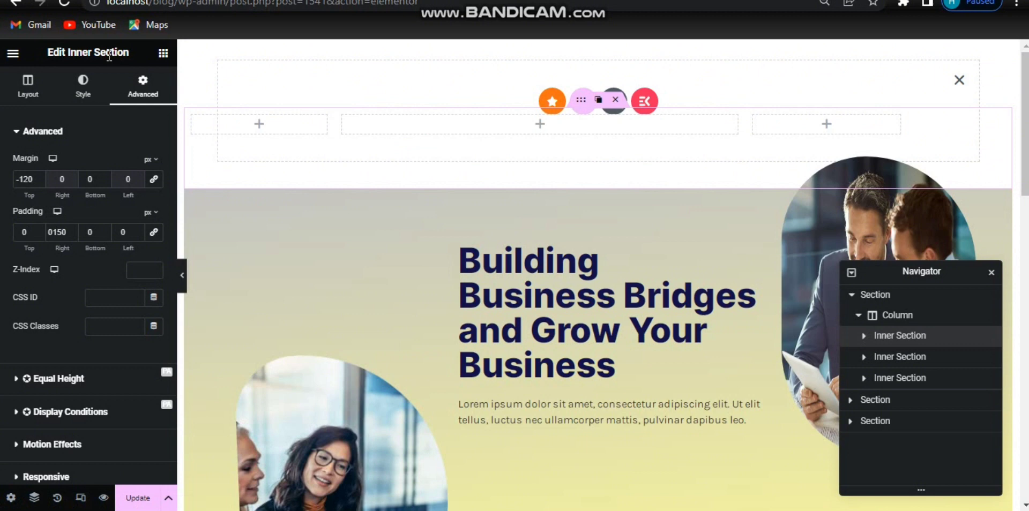
pyautogui.click(166, 52)
pyautogui.write('icon')
pyautogui.moveTo(47, 232); pyautogui.dragTo(507, 124)
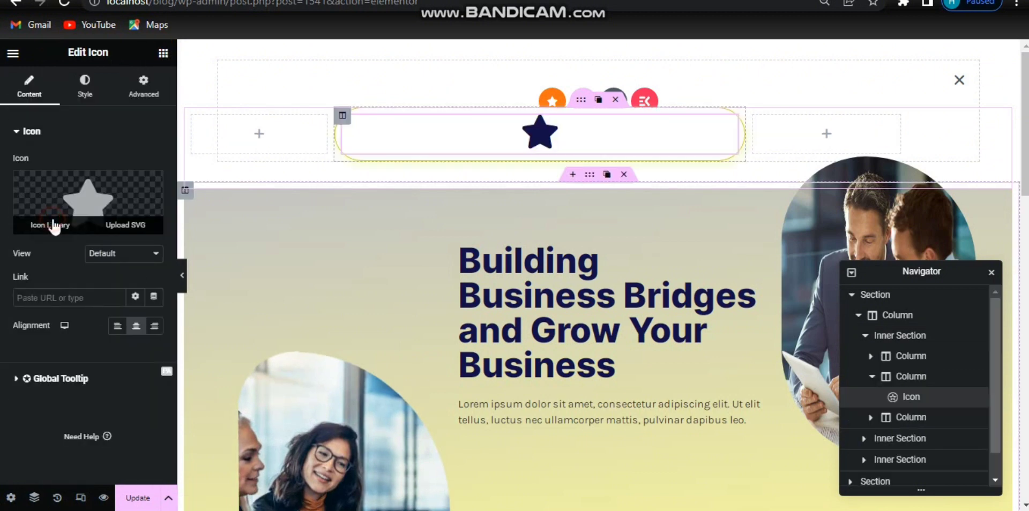
# Step: Replace the icon with the Home icon from the icon library, searching for home
pyautogui.click(54, 225)
pyautogui.click(509, 110)
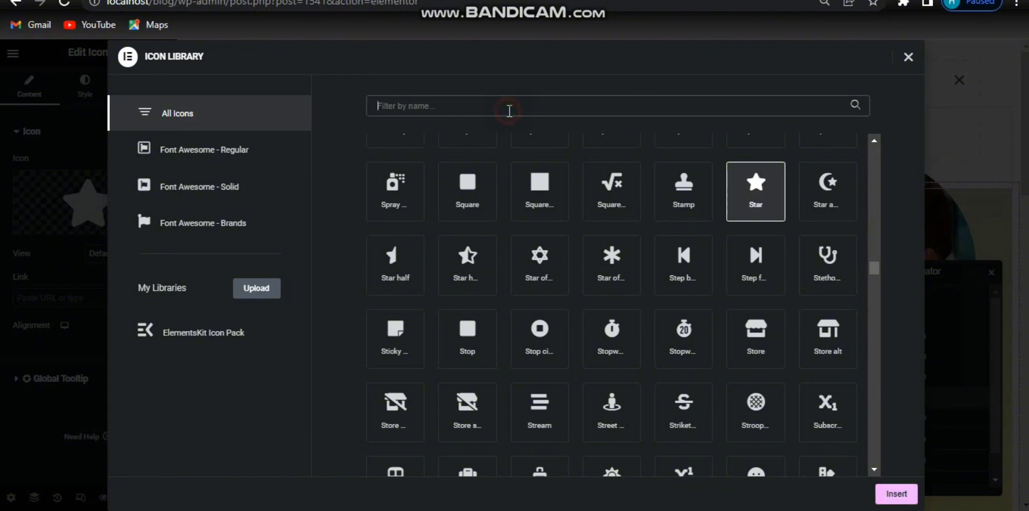
pyautogui.write('home')
pyautogui.click(390, 190)
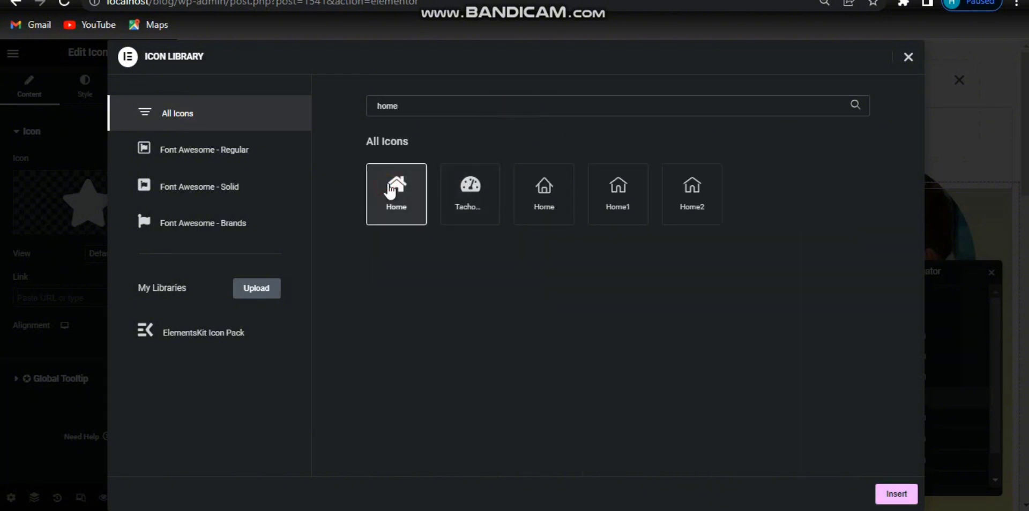
pyautogui.click(890, 494)
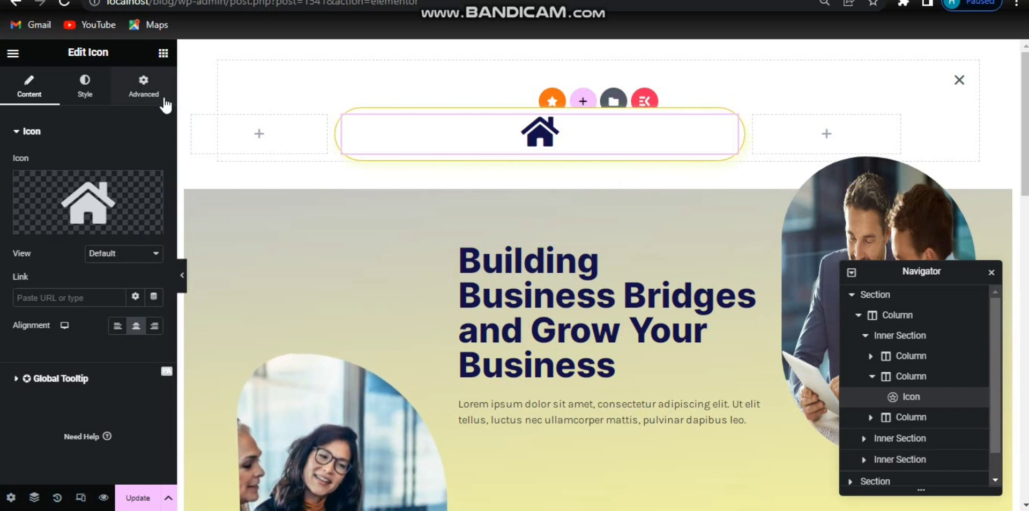
# Step: Set the icon's width to Inline (auto) and its link to #
pyautogui.click(143, 91)
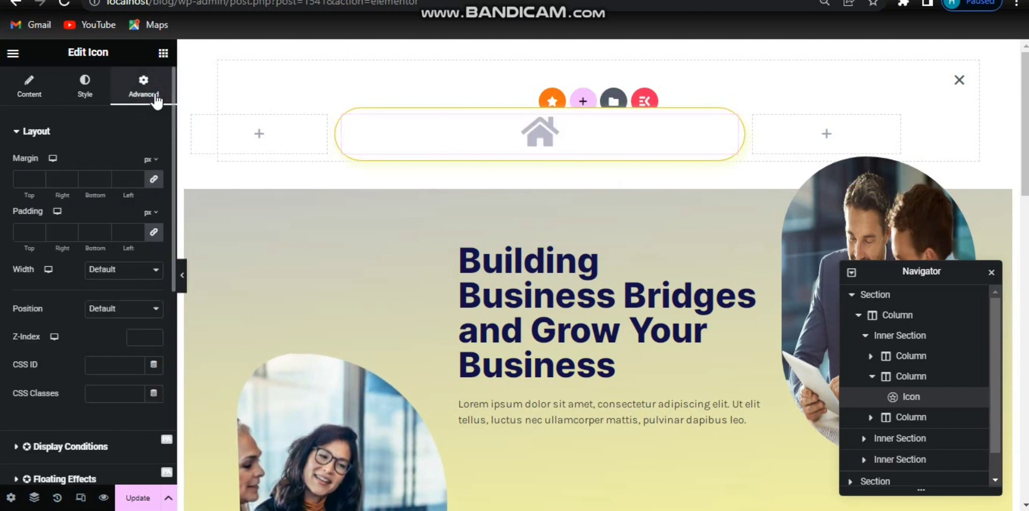
pyautogui.click(124, 274)
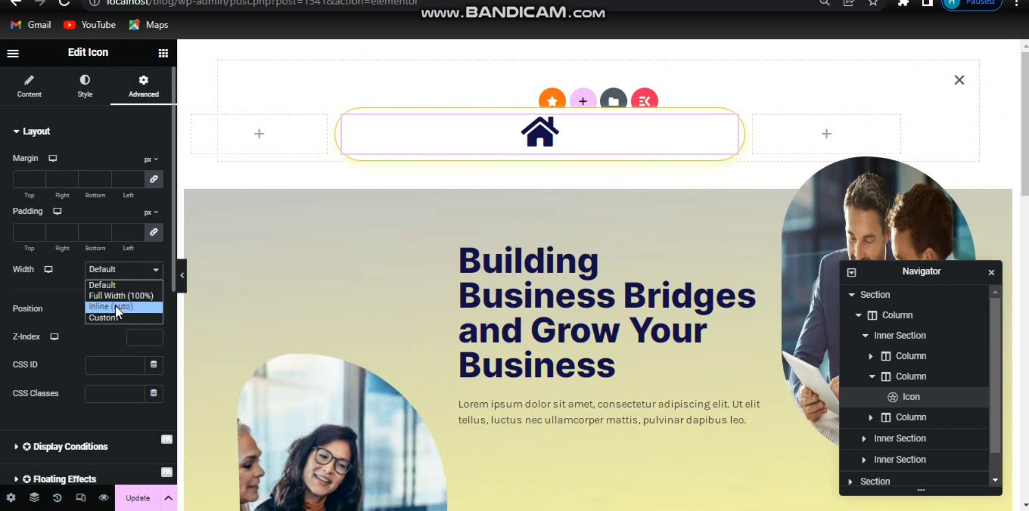
pyautogui.click(116, 306)
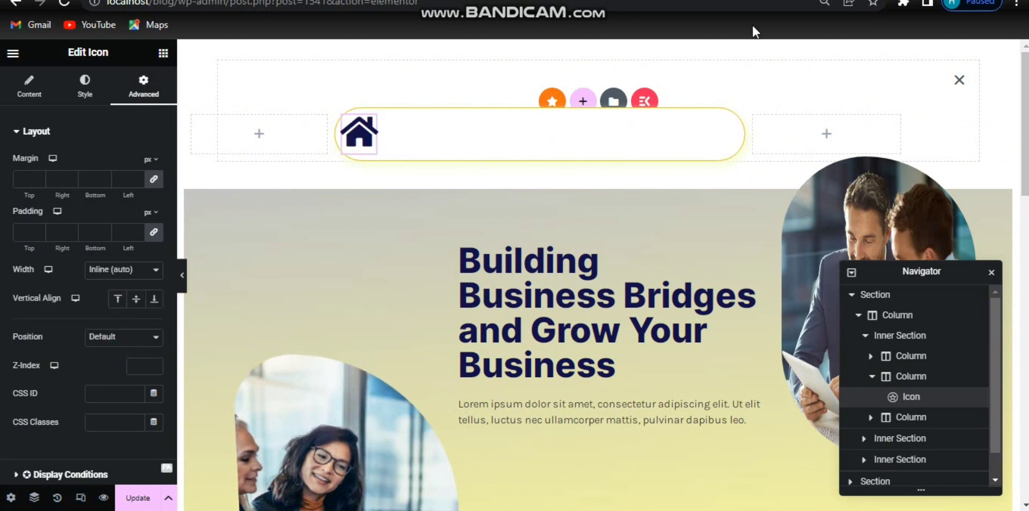
pyautogui.click(23, 98)
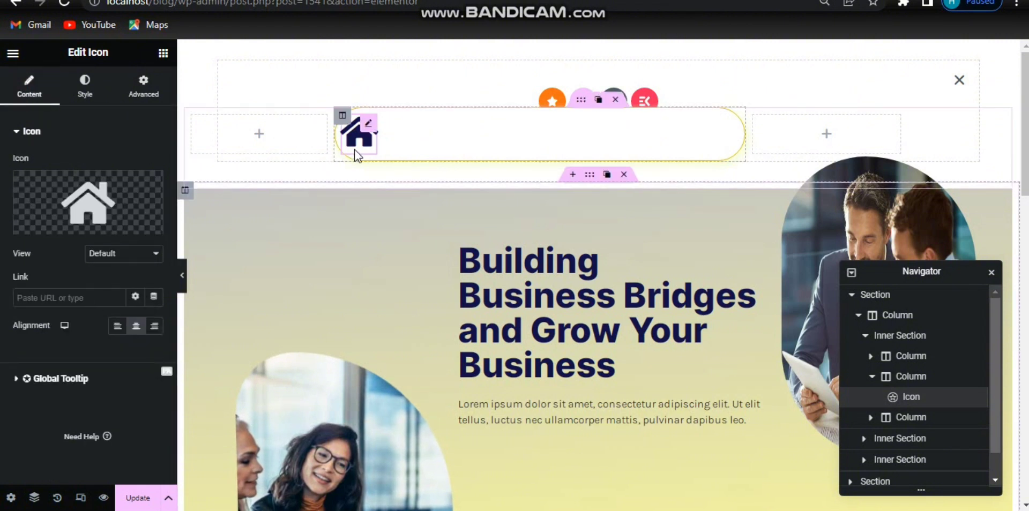
pyautogui.click(84, 302)
pyautogui.write('#')
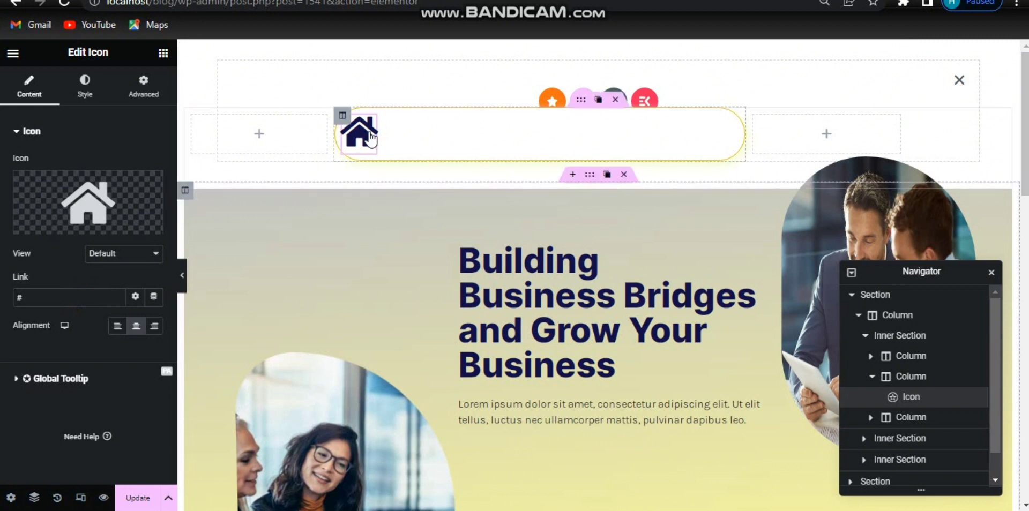
# Step: Set the icon's primary colour to c4c4c4 and reduce its size slightly
pyautogui.click(95, 97)
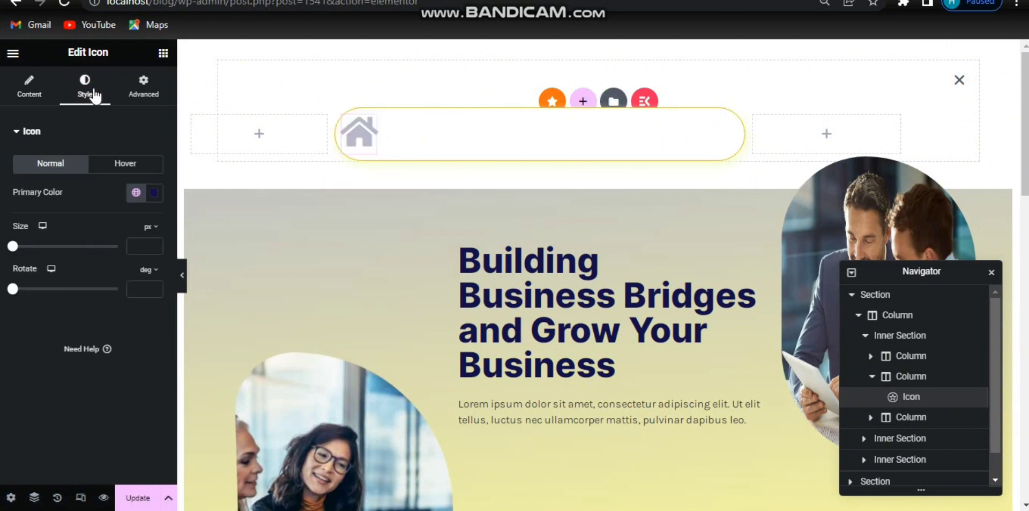
pyautogui.click(154, 193)
pyautogui.tripleClick(105, 387)
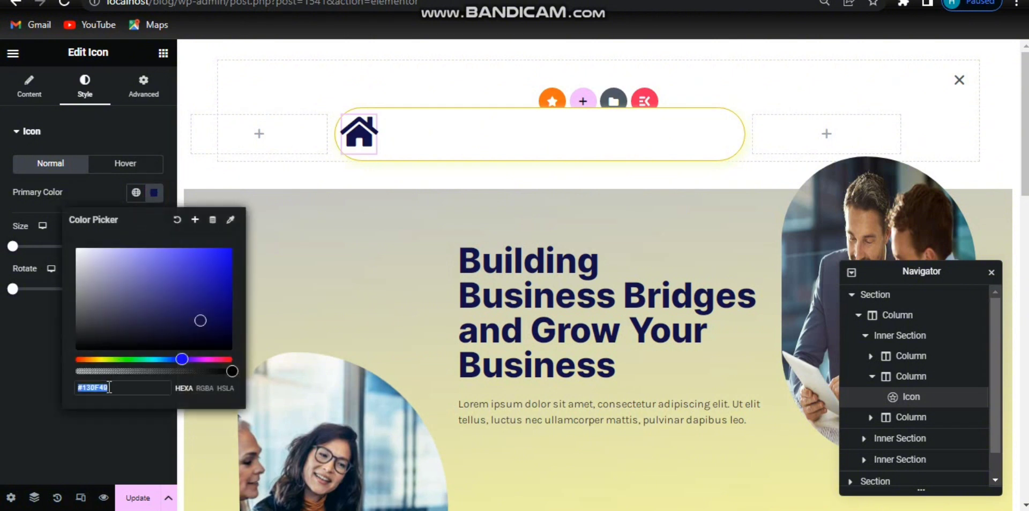
pyautogui.write('c4c4c')
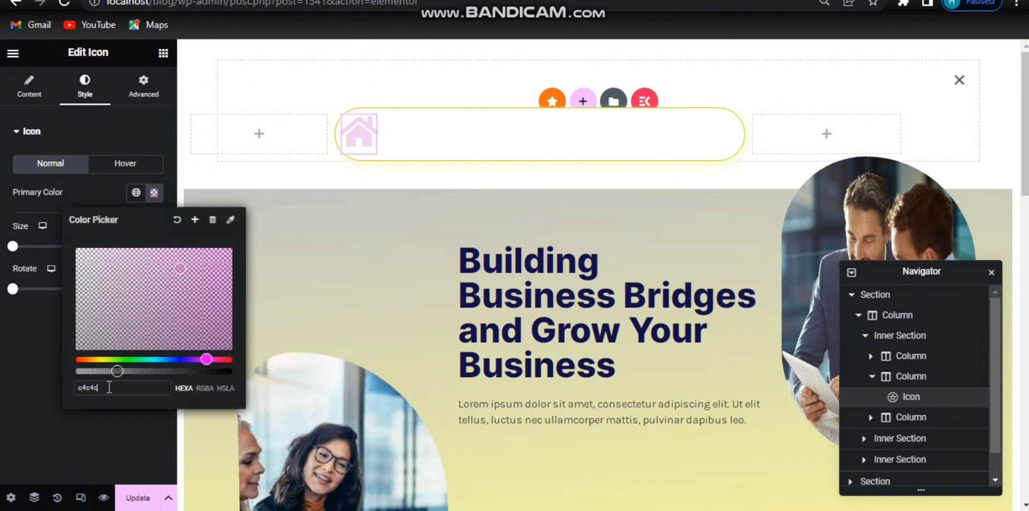
pyautogui.write('4')
pyautogui.click(154, 193)
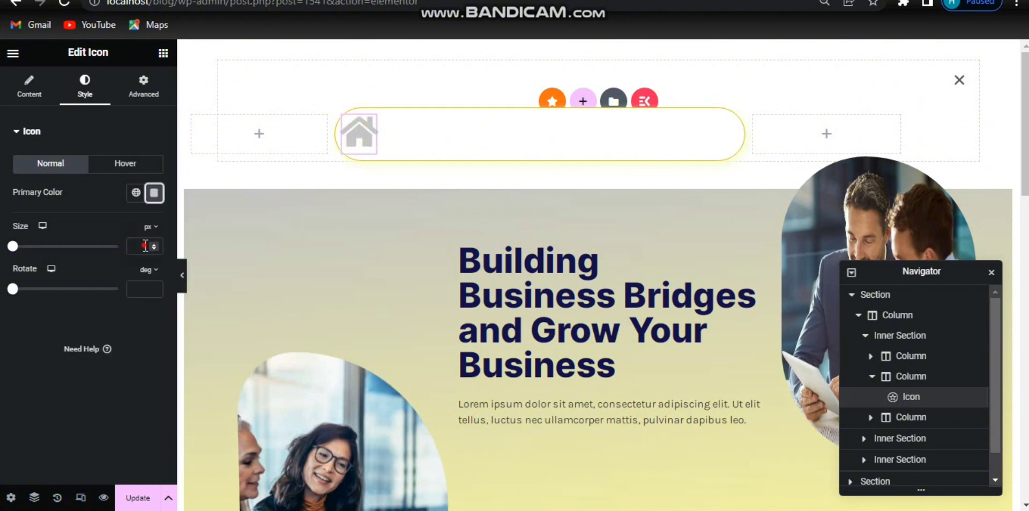
pyautogui.click(145, 246)
pyautogui.moveTo(12, 246); pyautogui.dragTo(24, 249)
# Step: Set the icon's margin to 40 px on the left and 8 px on top
pyautogui.click(157, 89)
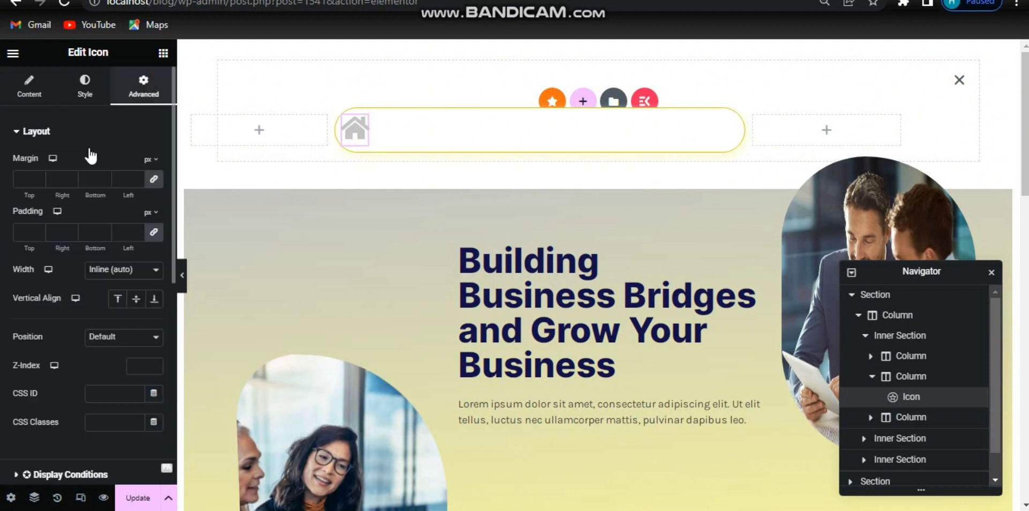
pyautogui.click(137, 179)
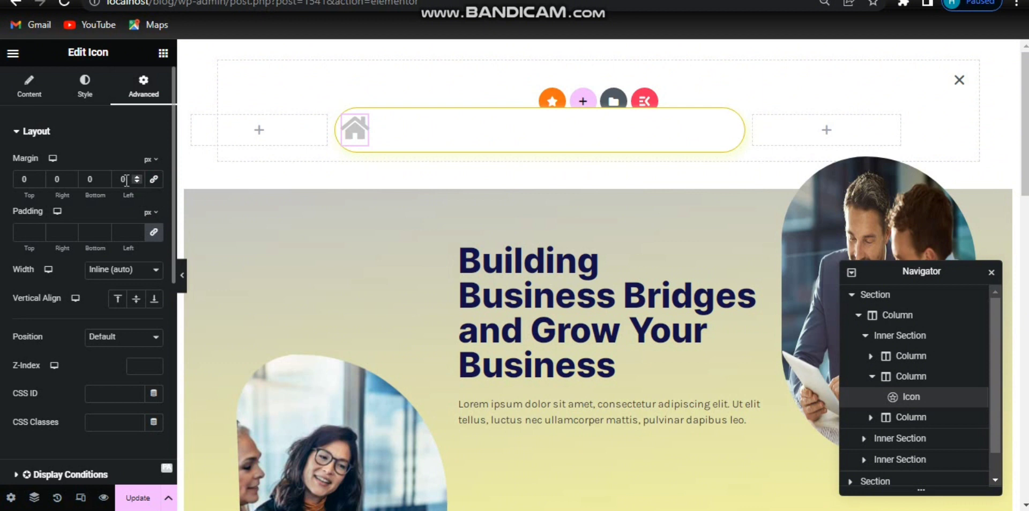
pyautogui.write('40')
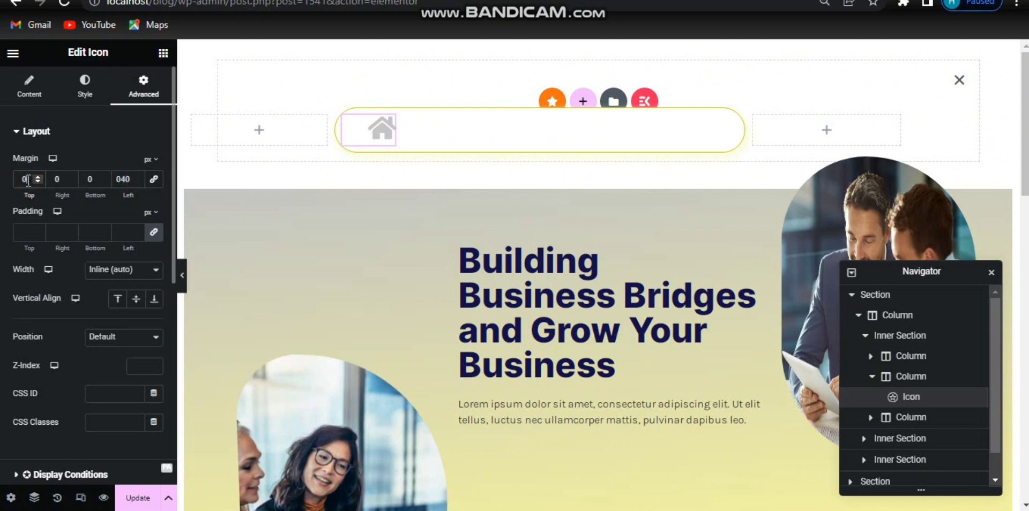
pyautogui.press('Up')
pyautogui.press('Up')
pyautogui.press('Up')
pyautogui.press('Up')
pyautogui.press('Up')
pyautogui.press('Up')
pyautogui.press('Up')
pyautogui.press('Up')
pyautogui.press('Up')
pyautogui.press('Up')
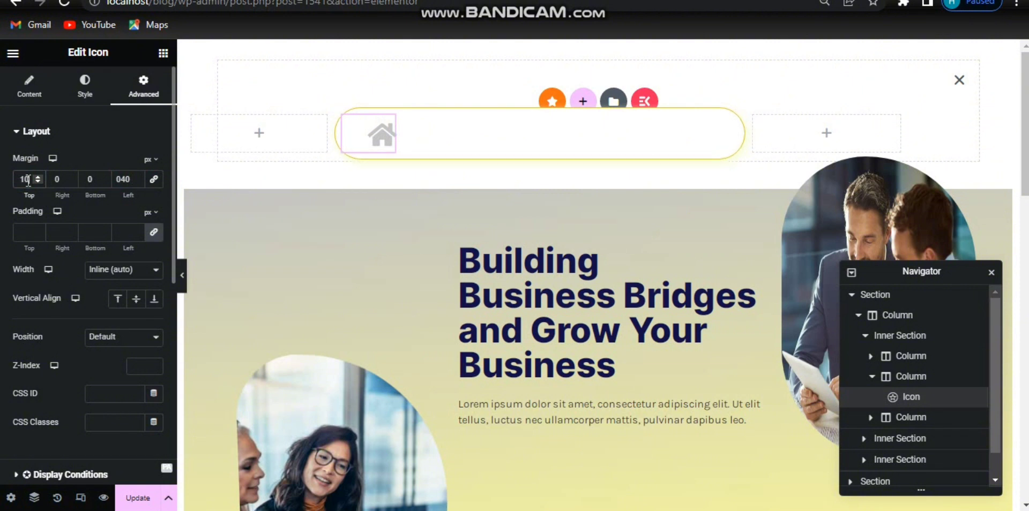
pyautogui.press('Down')
pyautogui.press('Down')
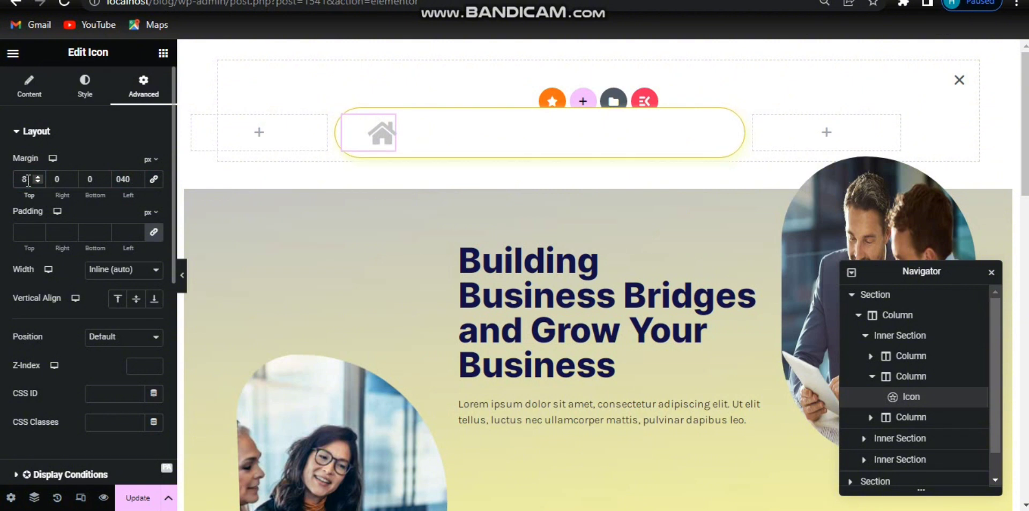
# Step: Add a Heading widget and move it into the middle column just below the icon
pyautogui.click(163, 52)
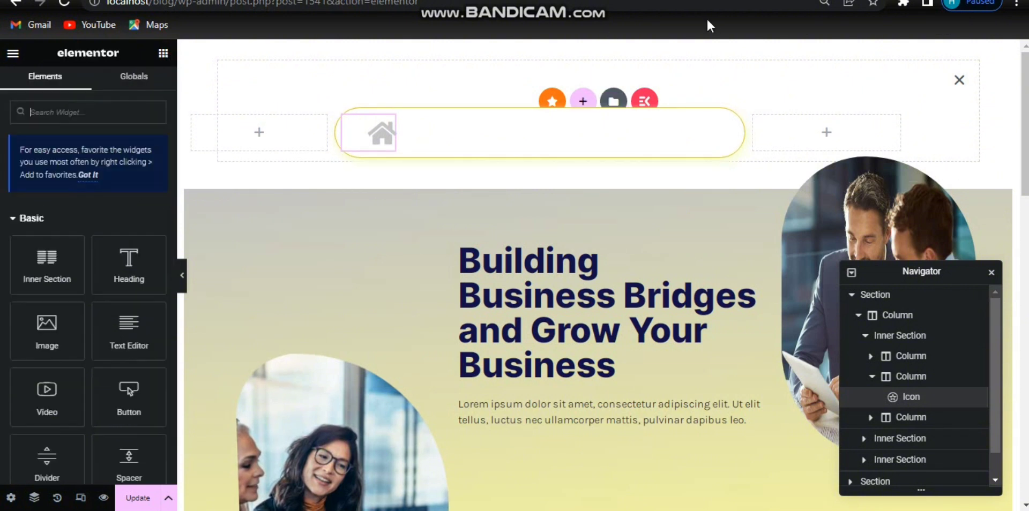
pyautogui.click(89, 111)
pyautogui.write('heading')
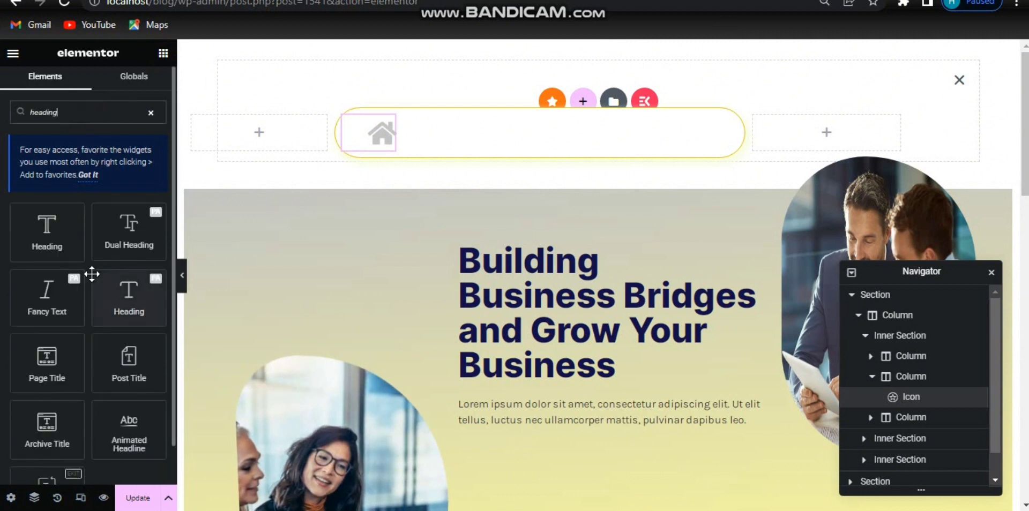
pyautogui.scroll(-1, 85, 375)
pyautogui.moveTo(46, 453); pyautogui.dragTo(810, 130)
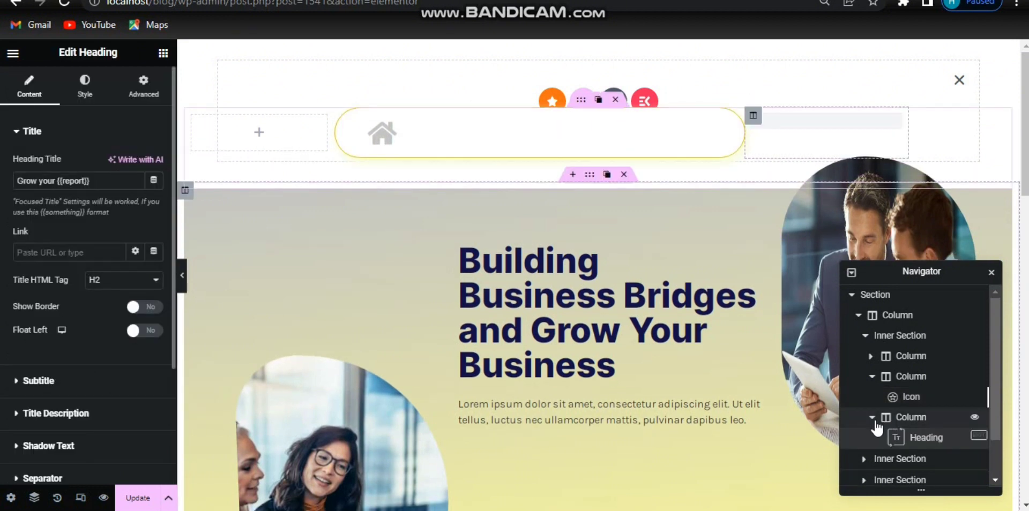
pyautogui.click(923, 437)
pyautogui.moveTo(922, 443); pyautogui.dragTo(860, 423)
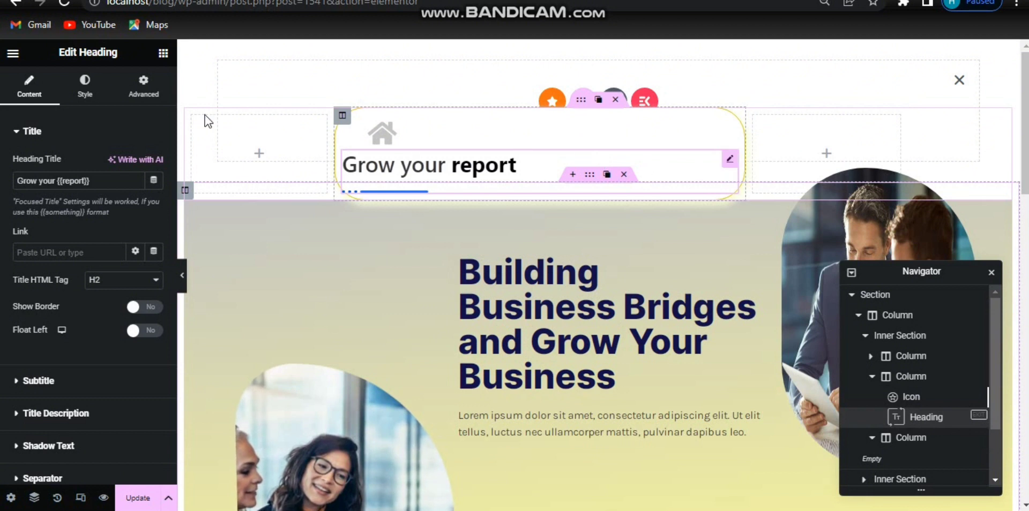
# Step: Set the heading's width to Inline (auto) and change its title to Join our {{Team}}
pyautogui.click(148, 95)
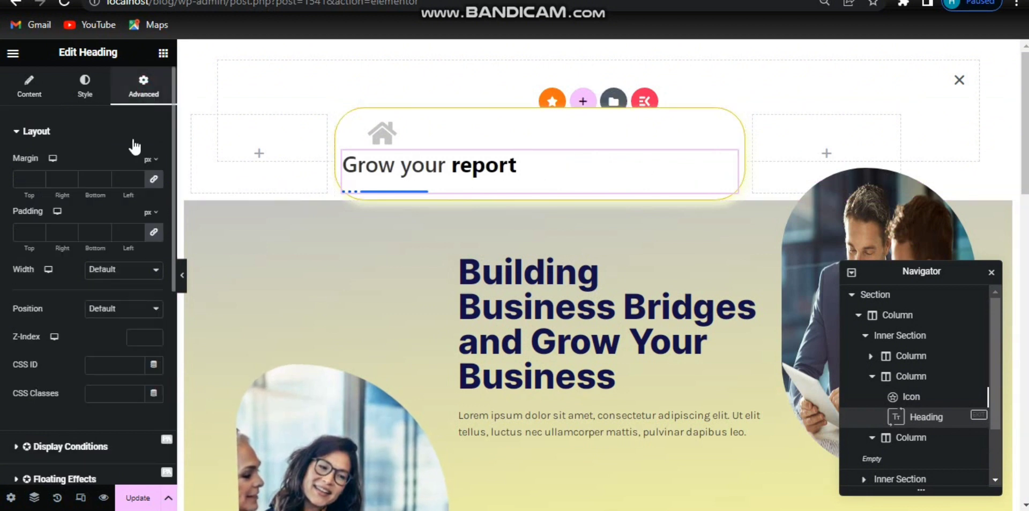
pyautogui.click(122, 276)
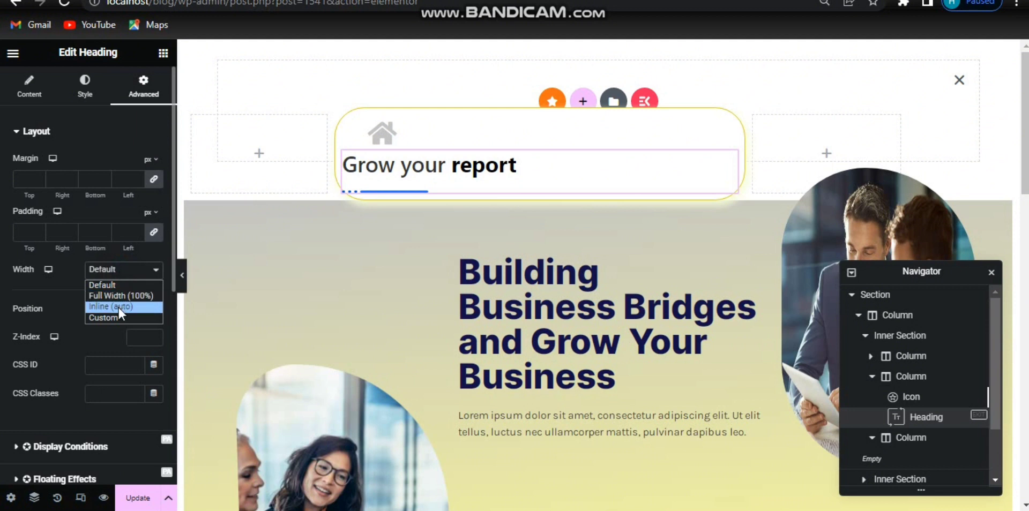
pyautogui.click(118, 307)
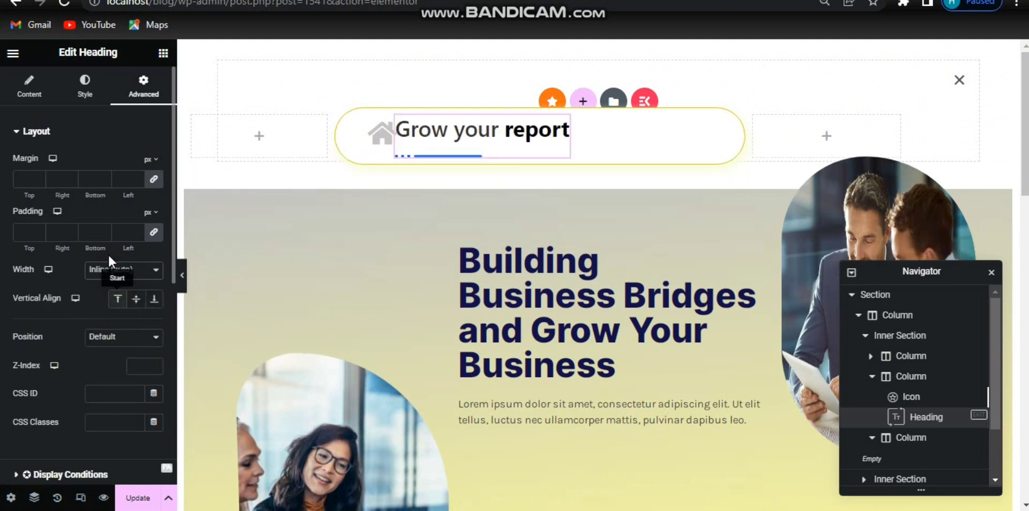
pyautogui.click(30, 94)
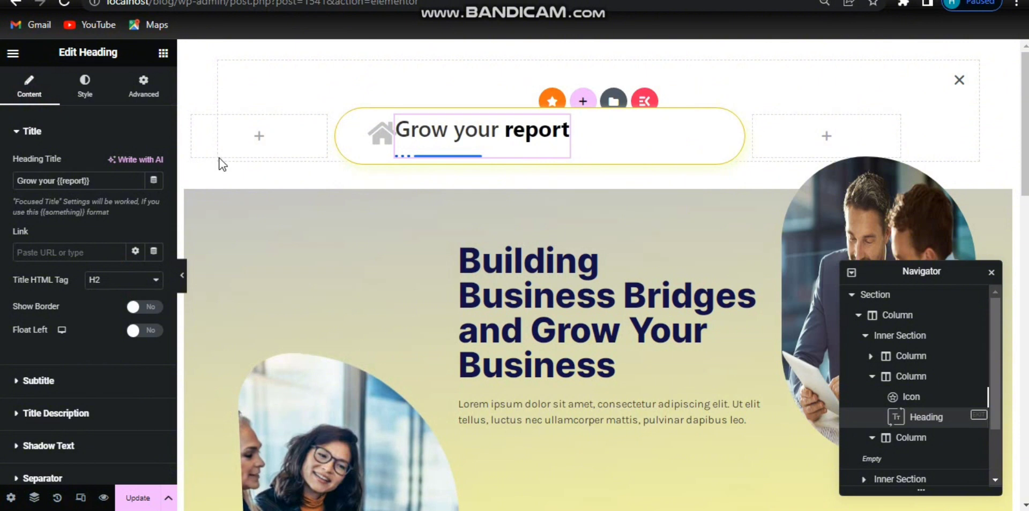
pyautogui.moveTo(55, 182); pyautogui.dragTo(7, 181)
pyautogui.press('BackSpace')
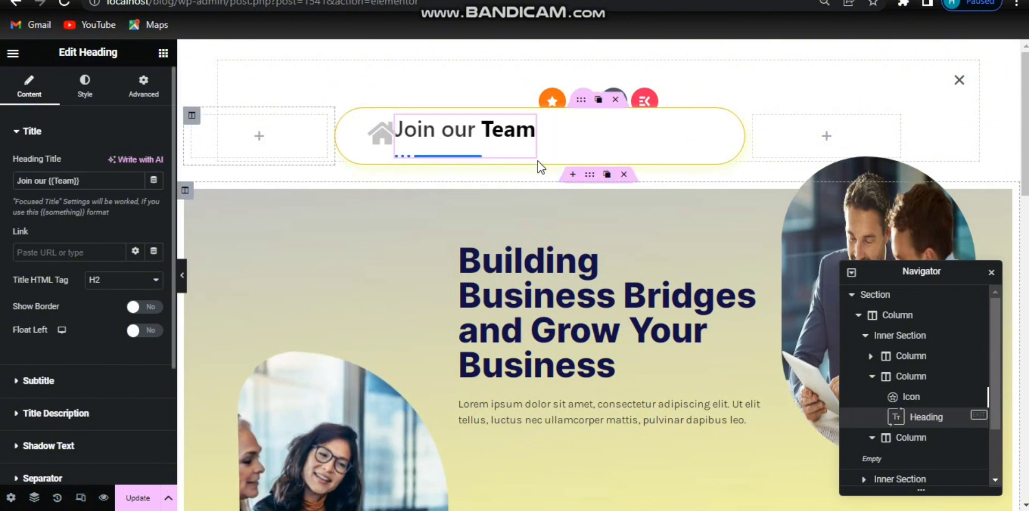
# Step: Enable the heading's sub title
pyautogui.click(65, 141)
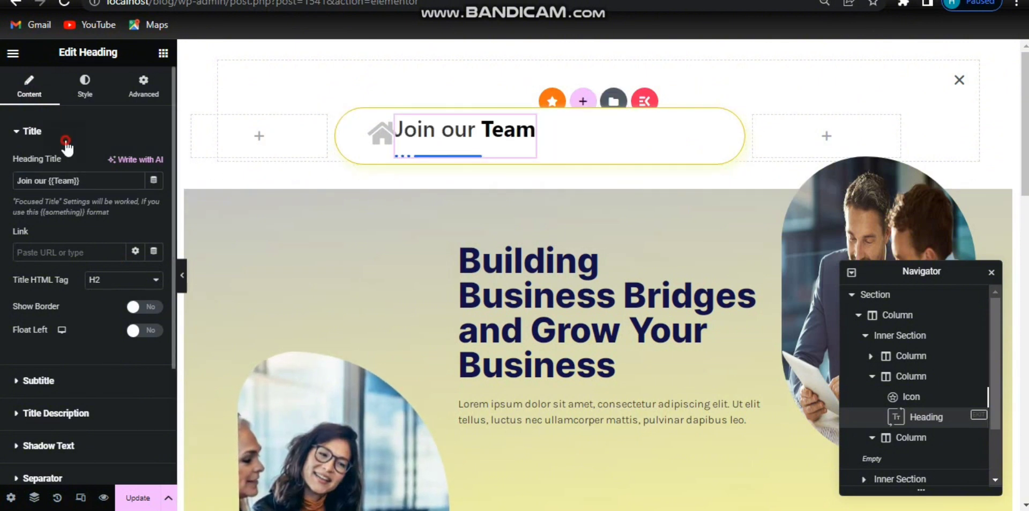
pyautogui.click(71, 168)
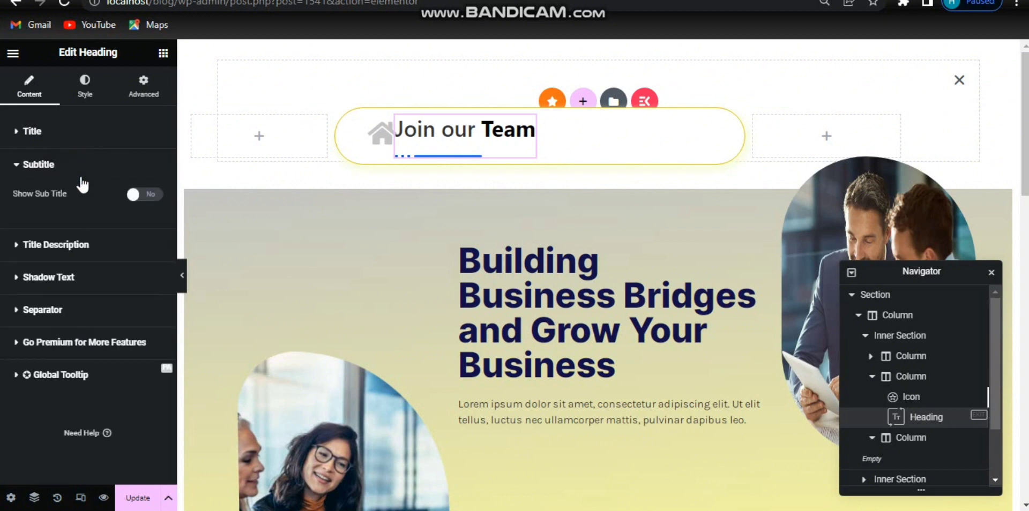
pyautogui.click(156, 196)
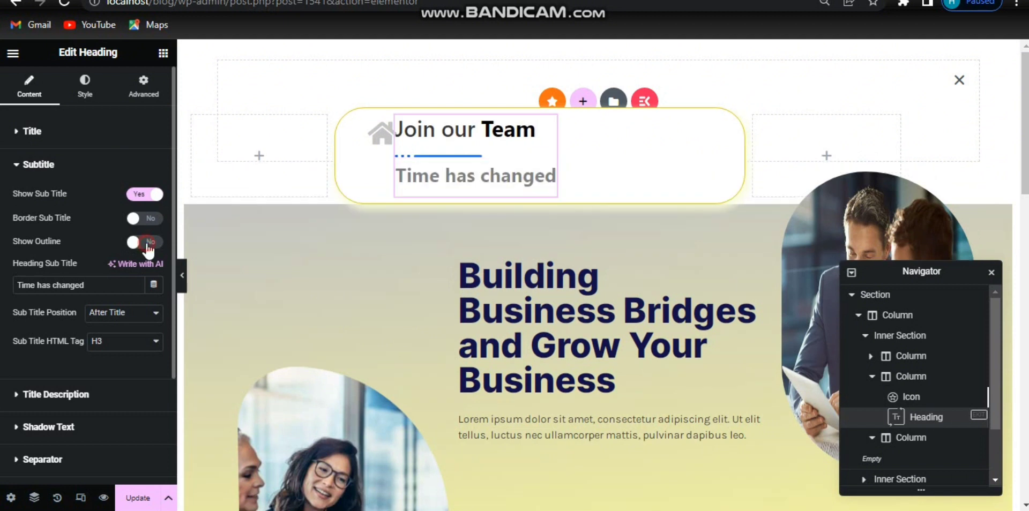
# Step: Turn on the sub title outline and set the sub title text to Your Success, Our Mission
pyautogui.click(147, 242)
pyautogui.tripleClick(76, 284)
pyautogui.write('Your Success, Our Mission')
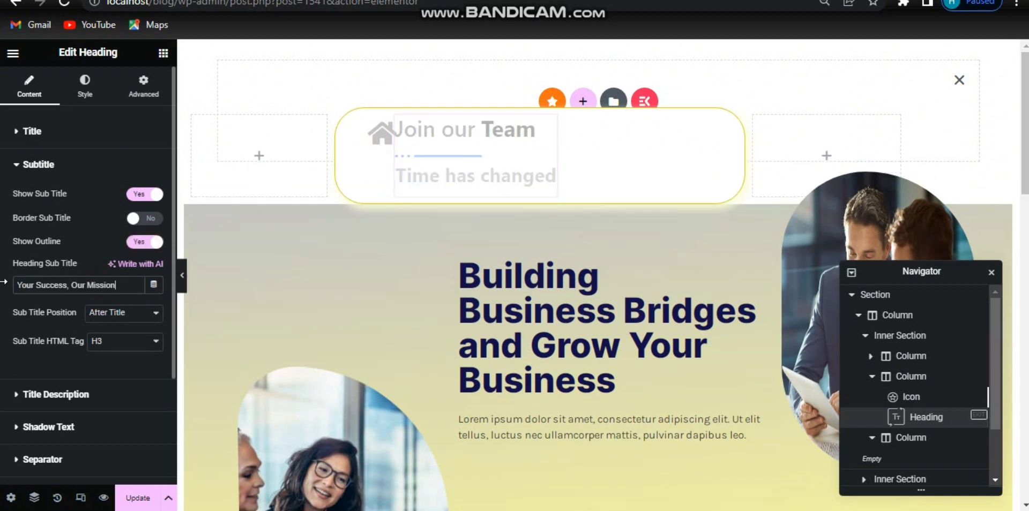
# Step: Set the sub title position to Before Title
pyautogui.click(116, 316)
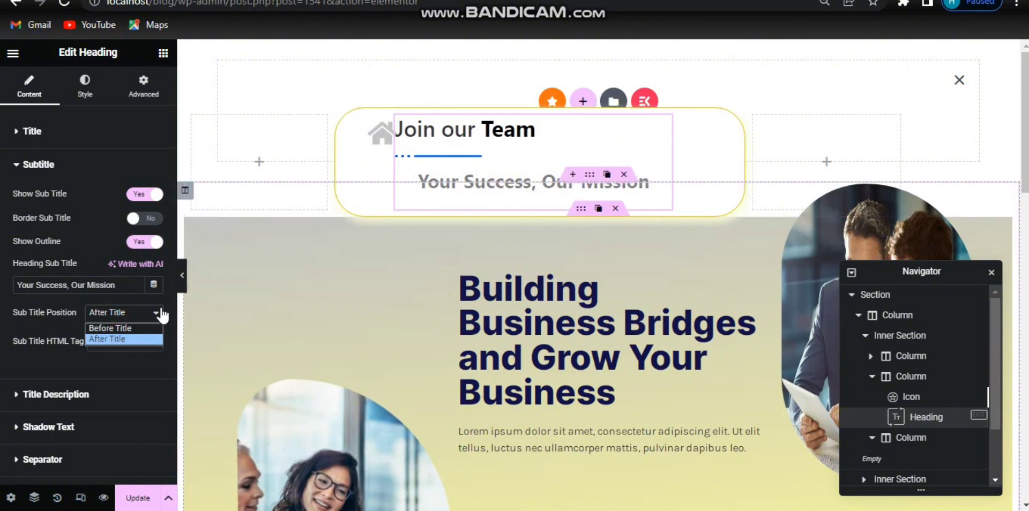
pyautogui.click(121, 327)
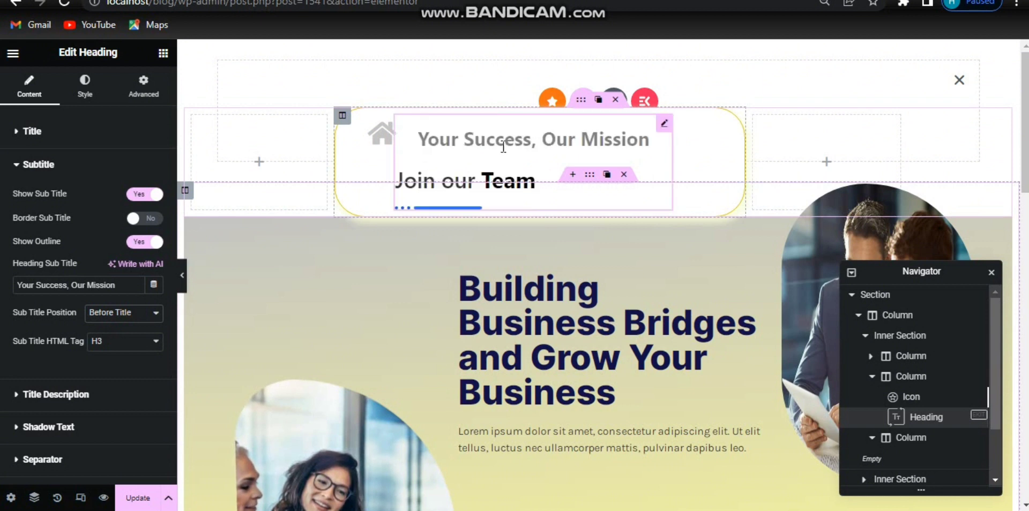
pyautogui.click(111, 315)
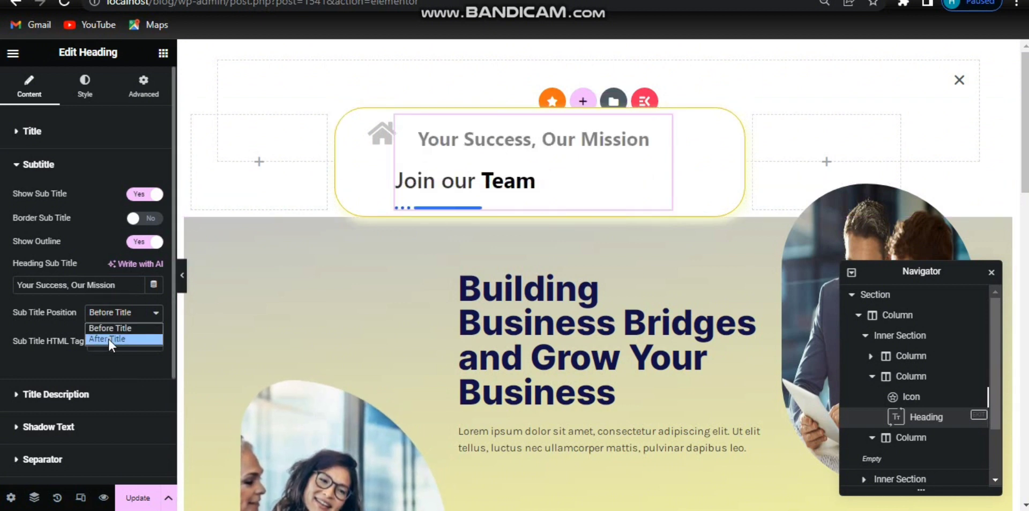
# Step: Change the sub title position to After Title
pyautogui.click(107, 338)
pyautogui.click(73, 166)
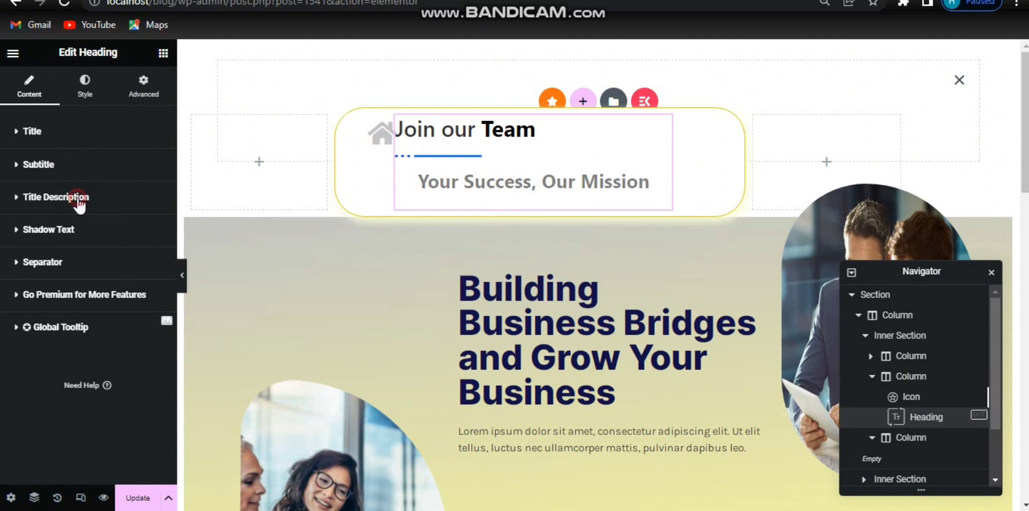
pyautogui.click(79, 198)
pyautogui.click(79, 198)
pyautogui.click(78, 244)
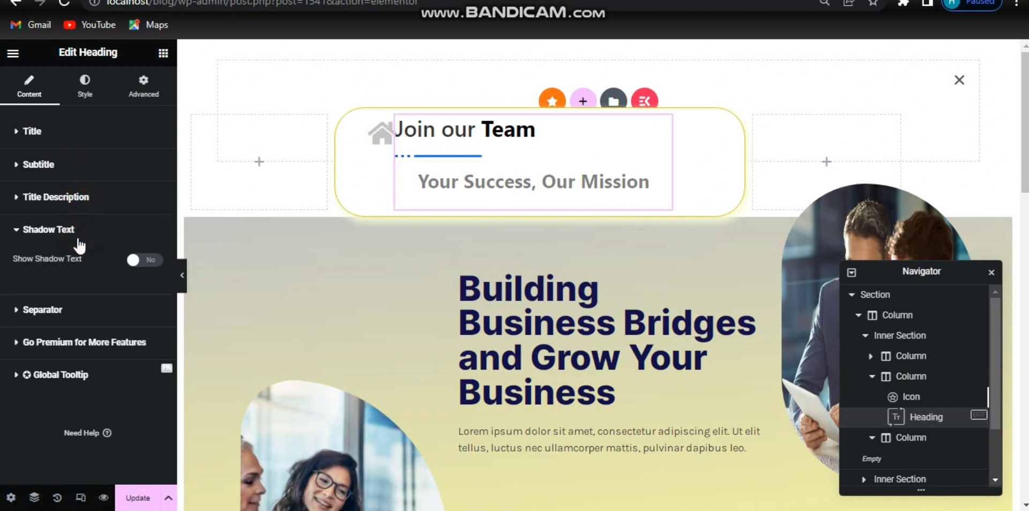
pyautogui.click(152, 260)
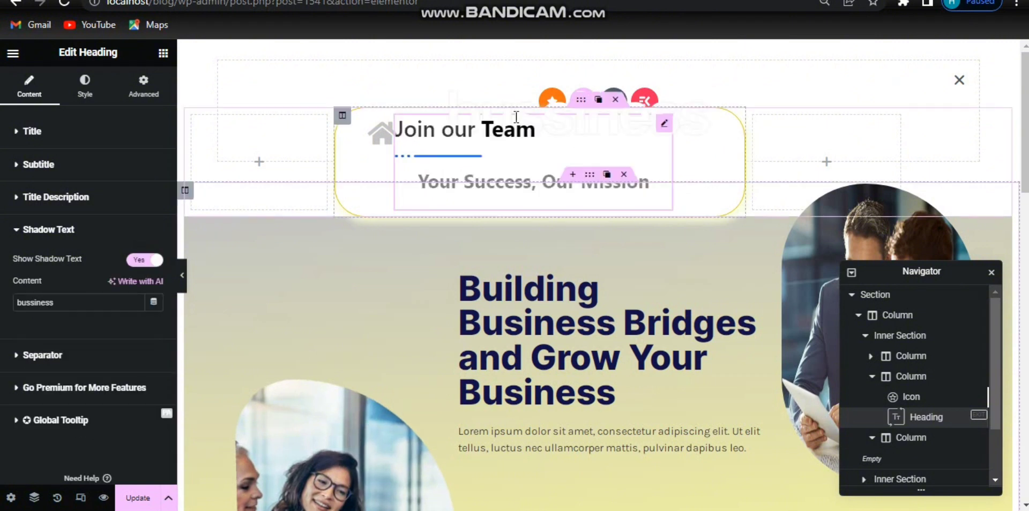
pyautogui.click(139, 261)
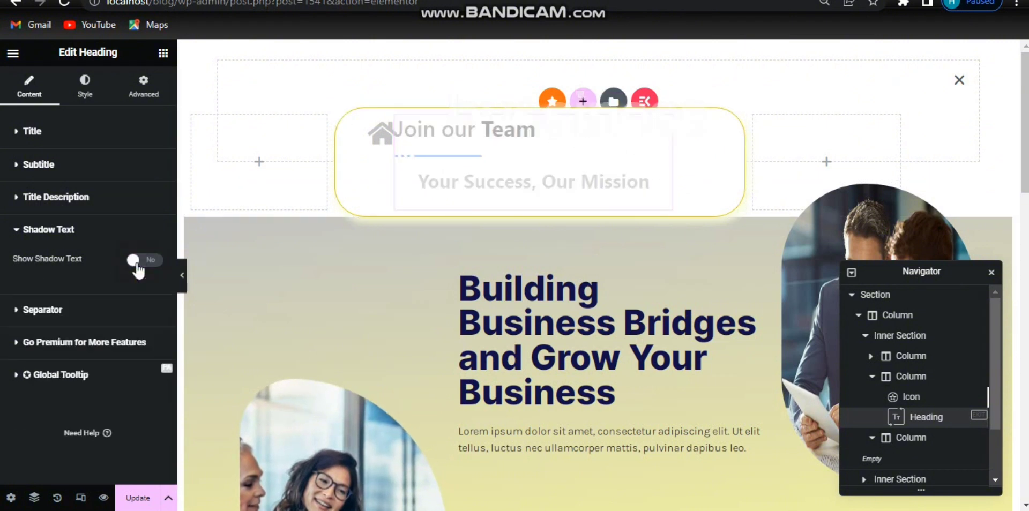
# Step: Align the heading to the right
pyautogui.click(82, 84)
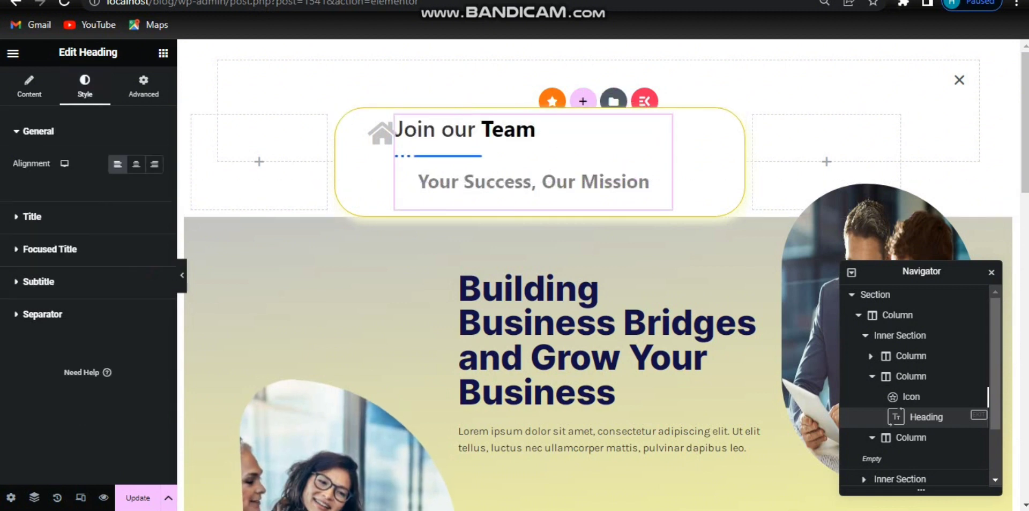
pyautogui.click(155, 165)
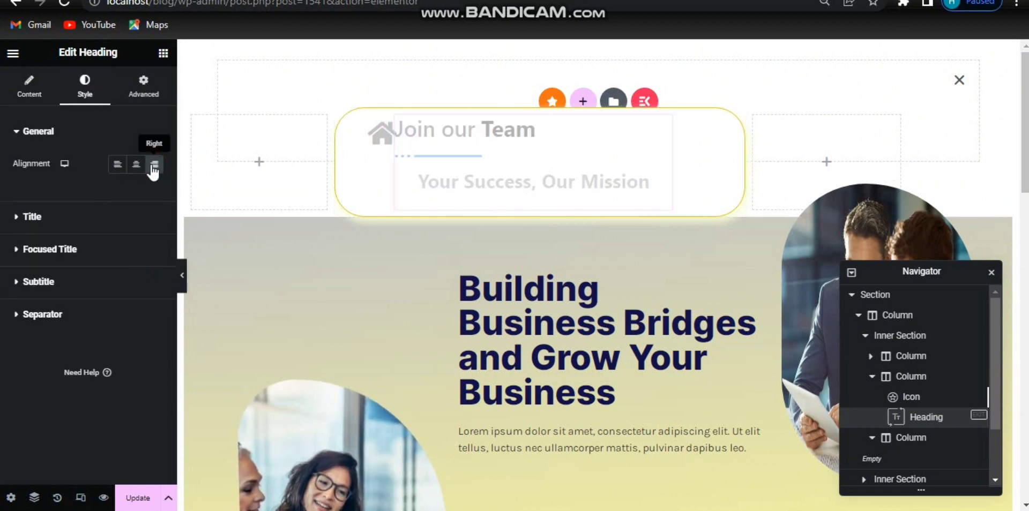
# Step: Set the title colour to the global Primary colour and its right margin to 37 px
pyautogui.click(90, 218)
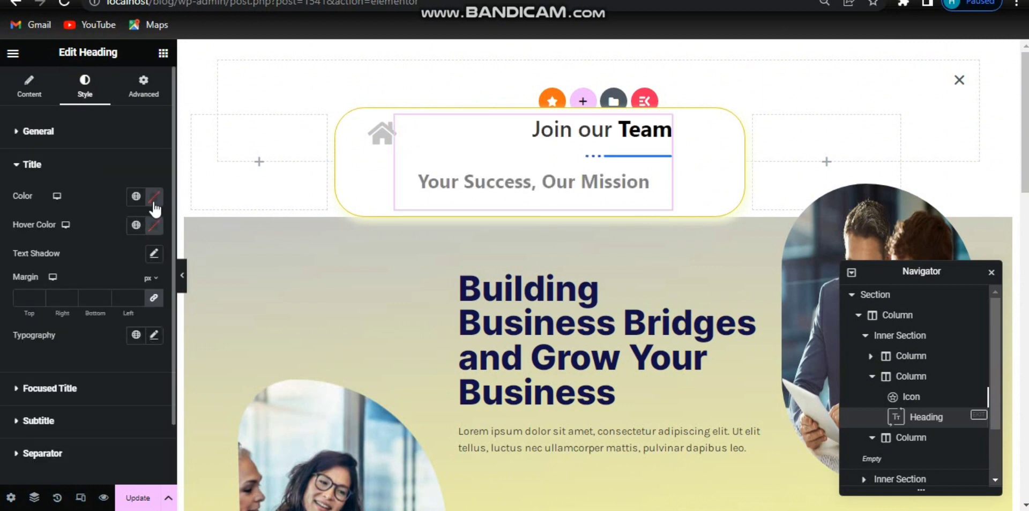
pyautogui.click(136, 197)
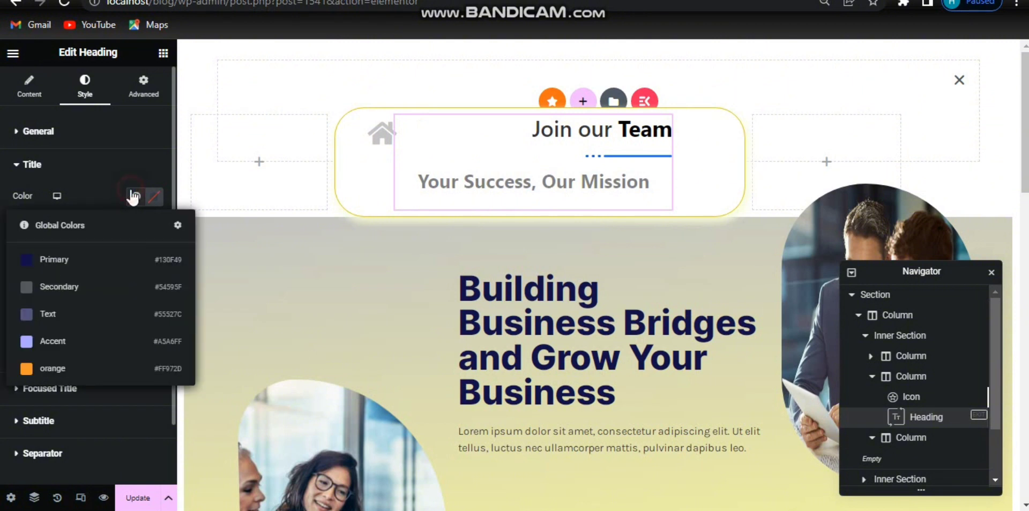
pyautogui.click(75, 260)
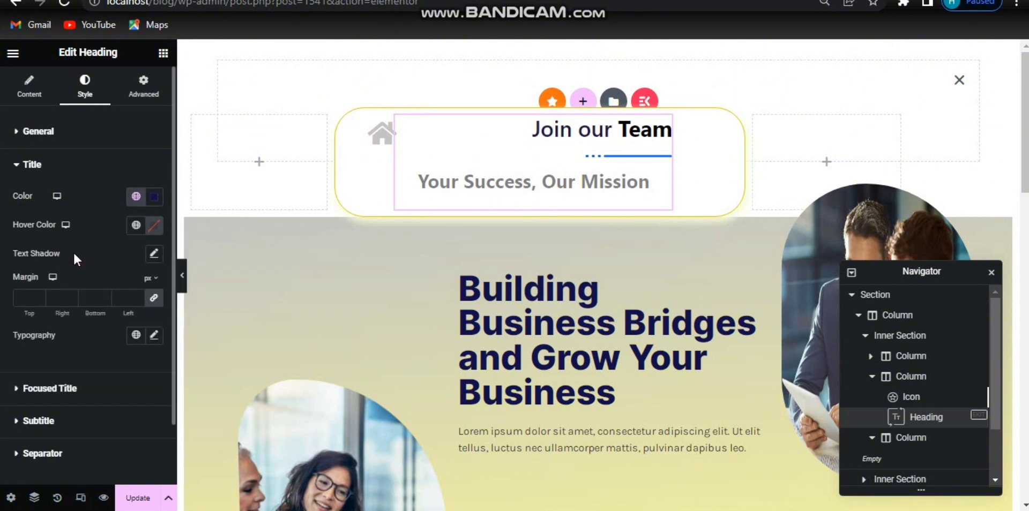
pyautogui.click(153, 296)
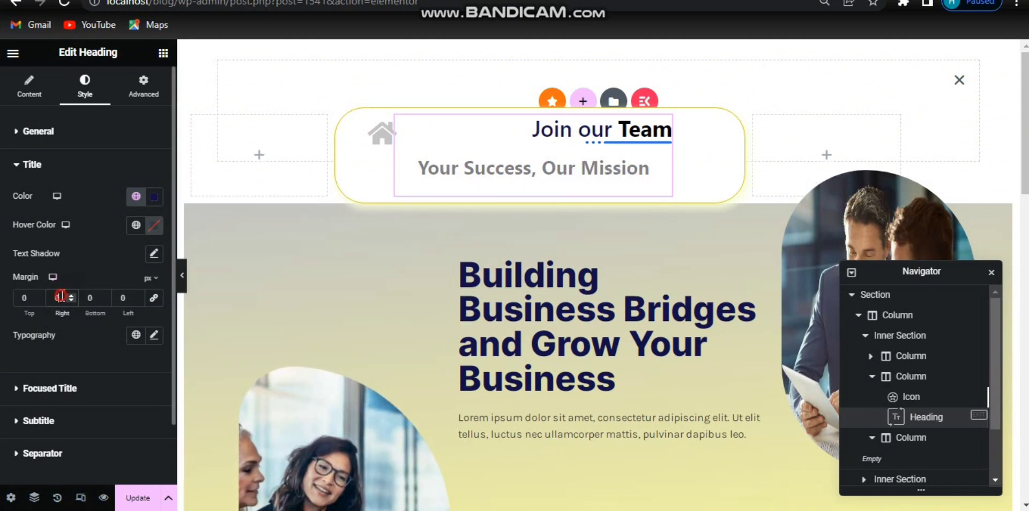
pyautogui.write('37')
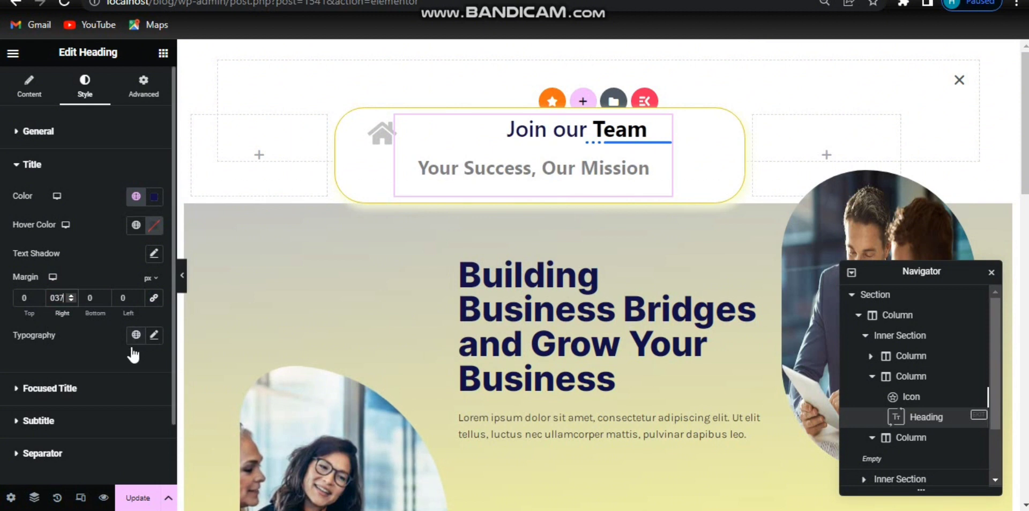
# Step: Apply the global karla font to the title typography
pyautogui.click(153, 336)
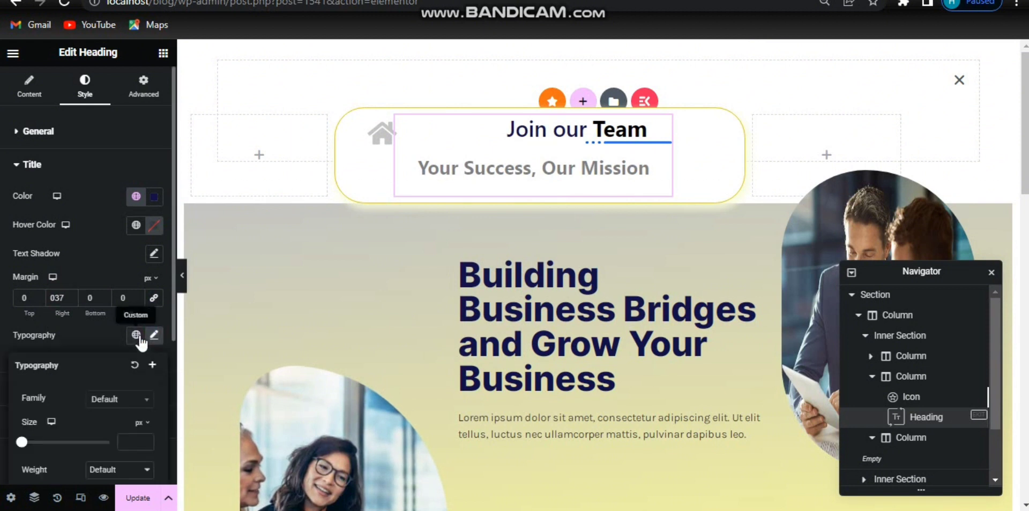
pyautogui.click(138, 337)
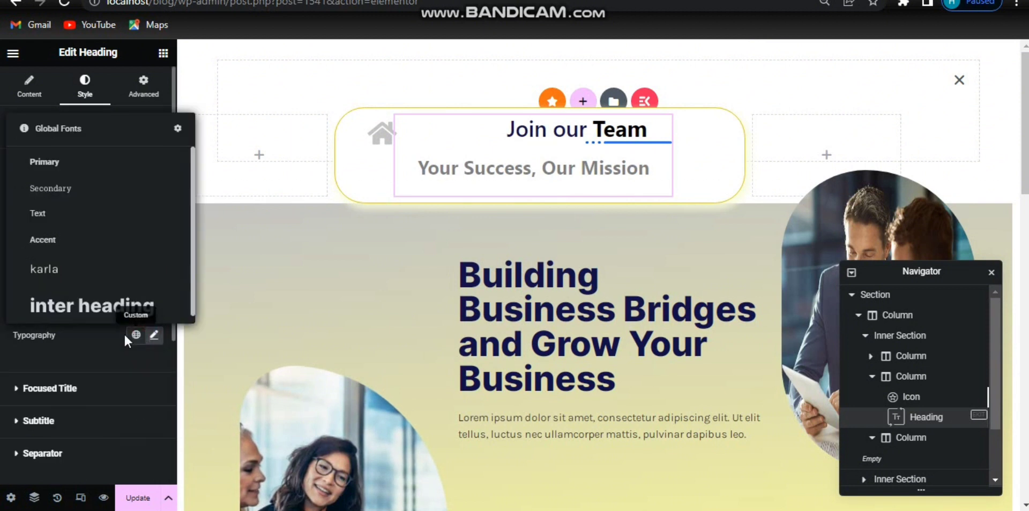
pyautogui.click(95, 271)
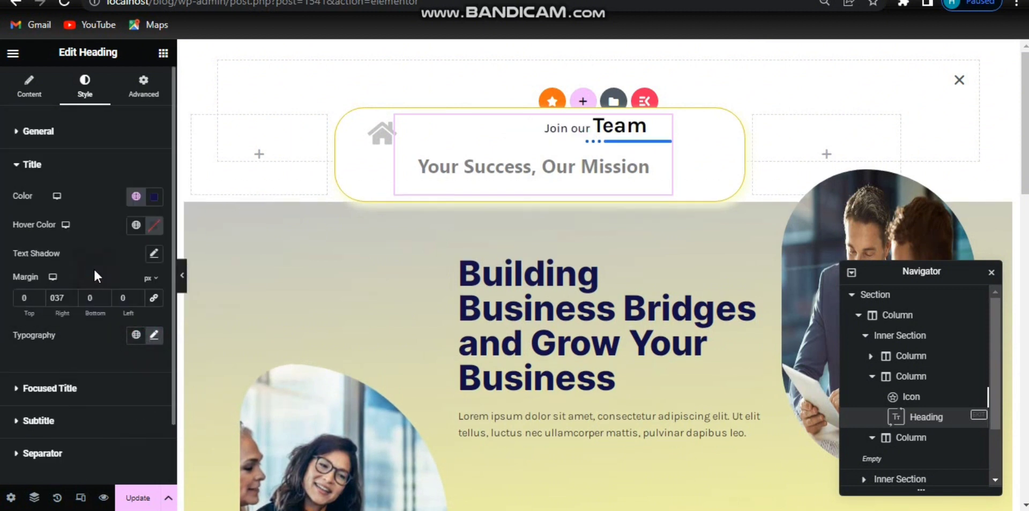
# Step: Set the title's font weight to 700 (Bold) and clear its line height
pyautogui.click(155, 336)
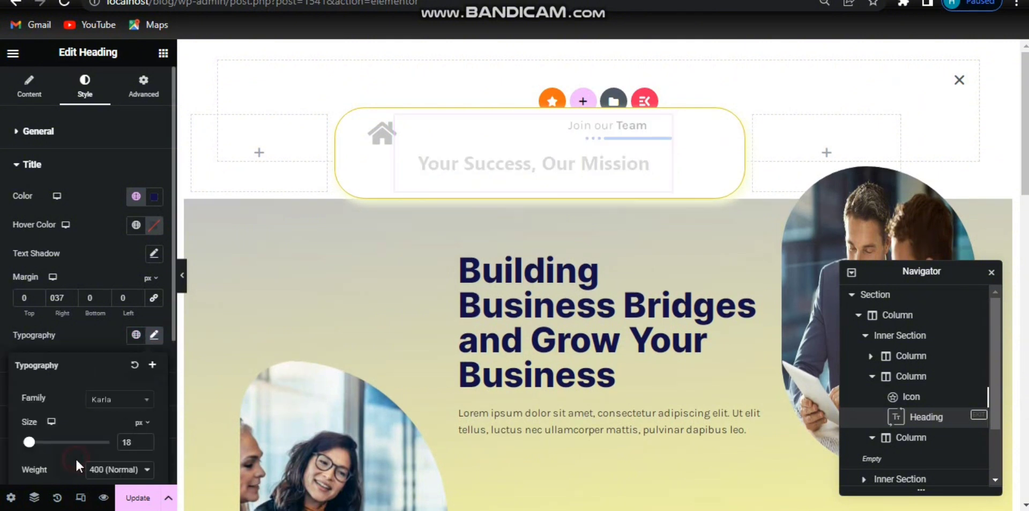
pyautogui.scroll(-5, 76, 458)
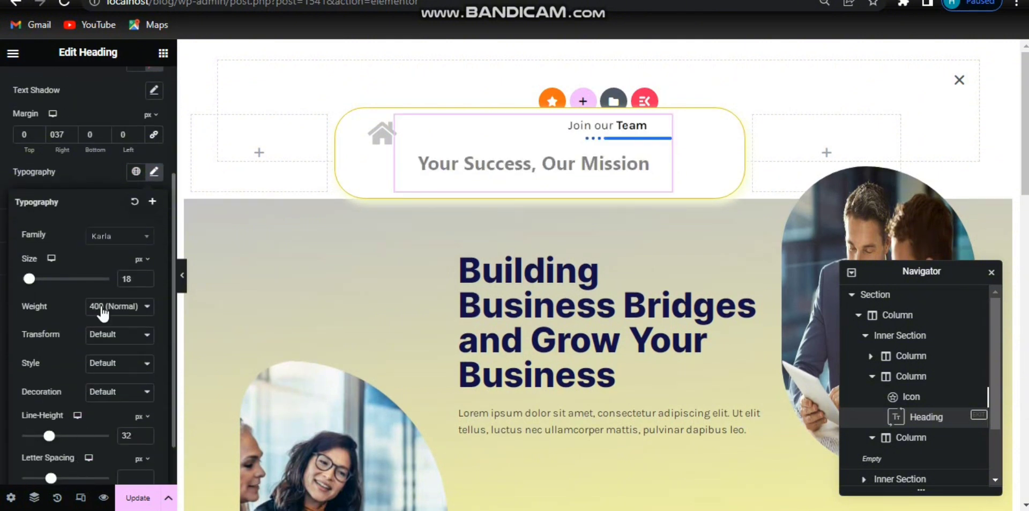
pyautogui.click(101, 309)
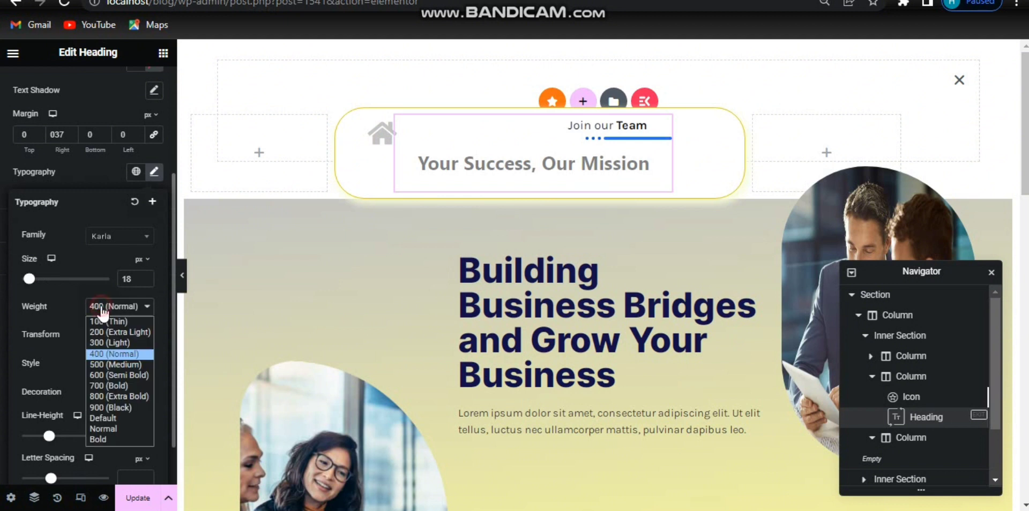
pyautogui.click(97, 376)
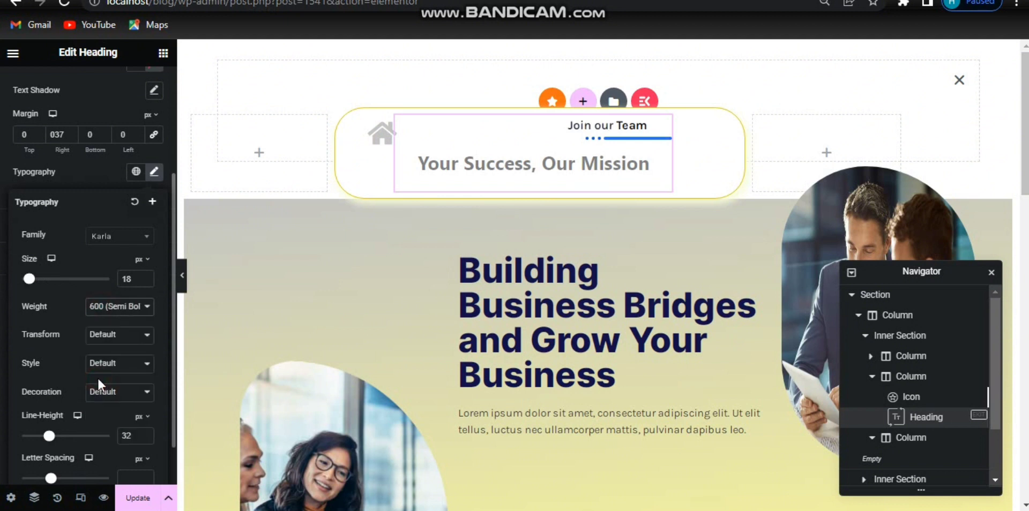
pyautogui.click(118, 308)
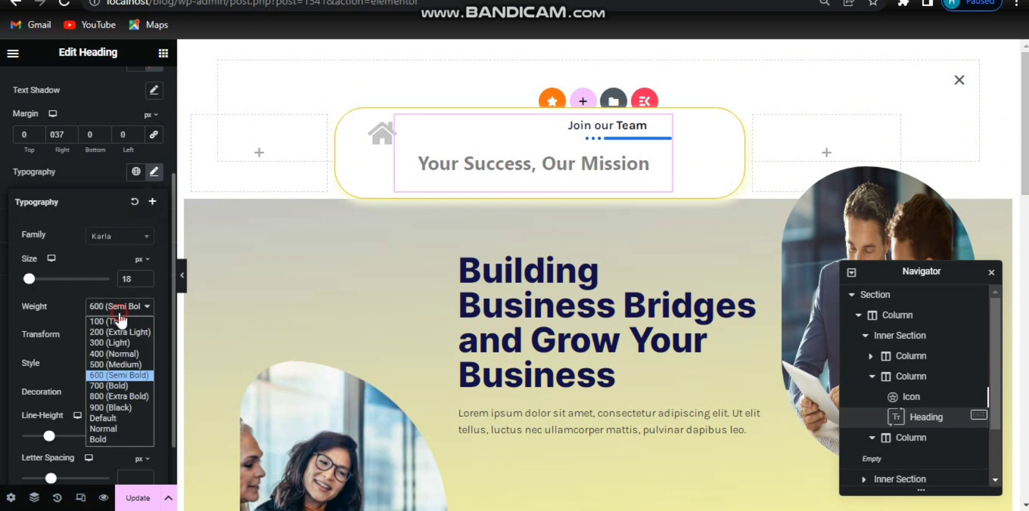
pyautogui.click(111, 382)
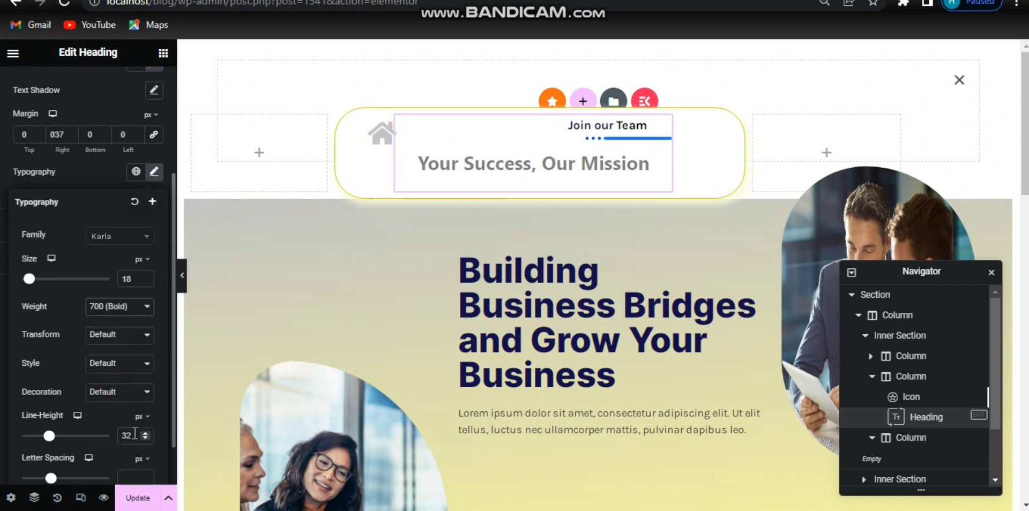
pyautogui.press('BackSpace')
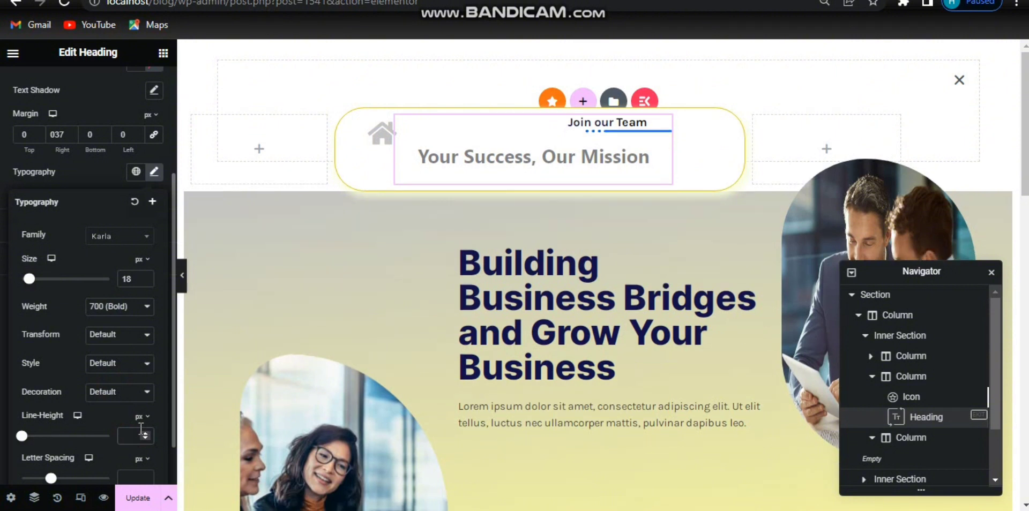
pyautogui.click(153, 171)
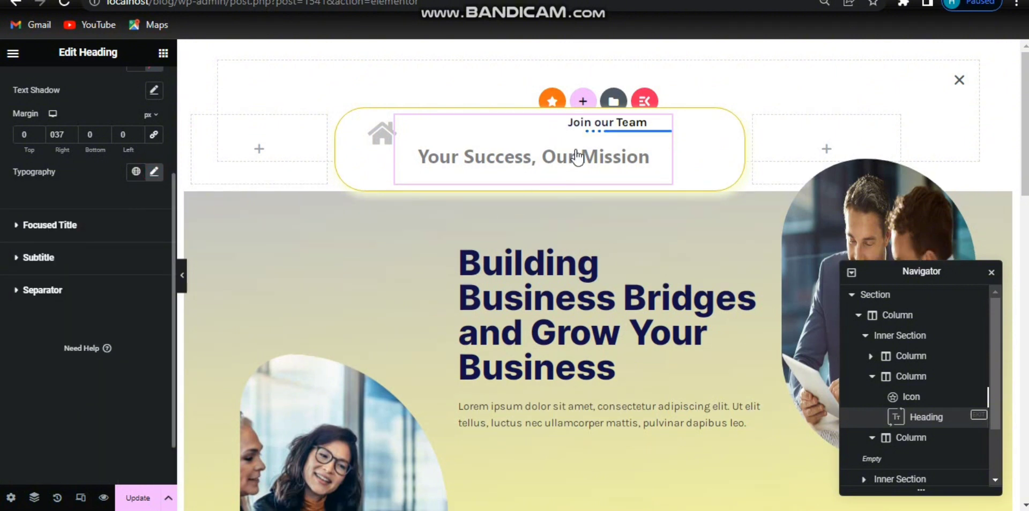
# Step: Set the focused title colour to the global Primary colour
pyautogui.click(622, 125)
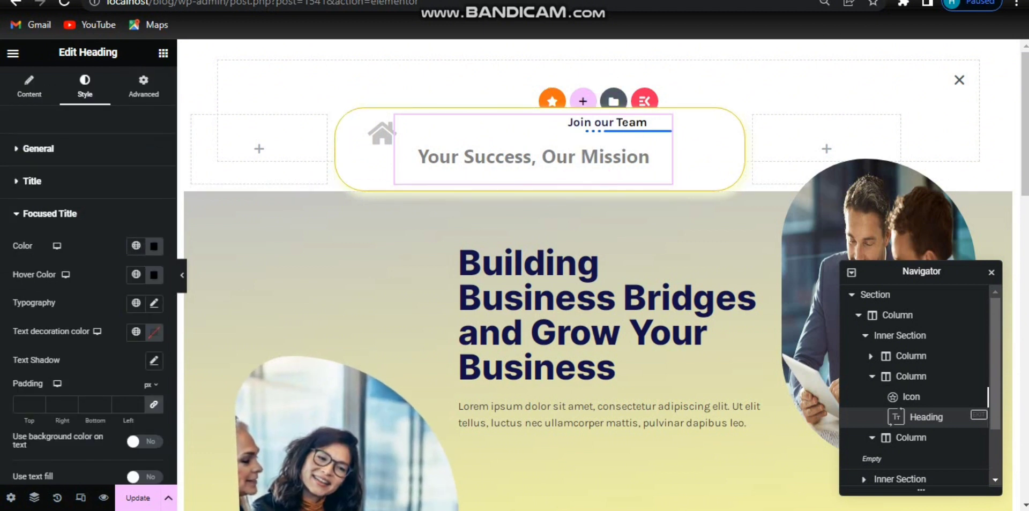
pyautogui.click(139, 250)
pyautogui.click(103, 316)
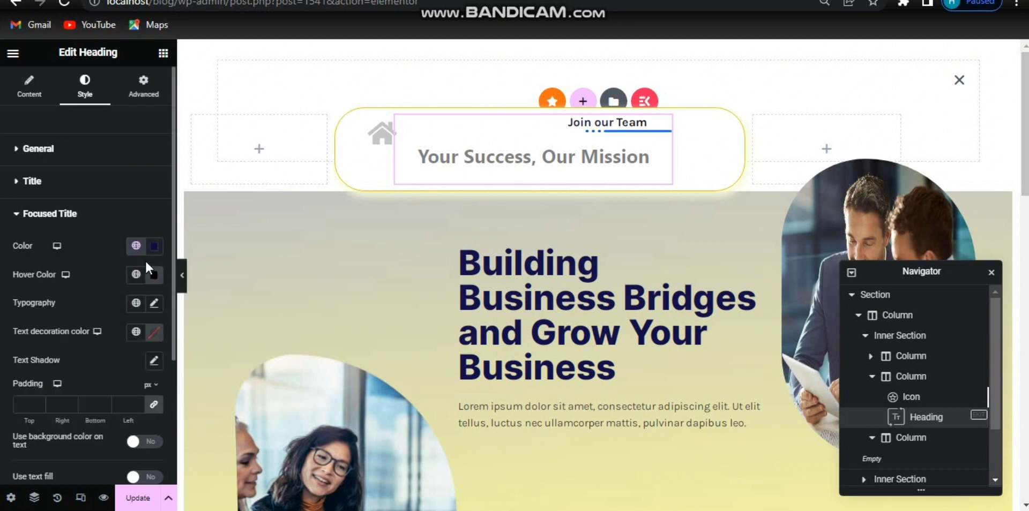
# Step: Apply the global karla font to the focused title typography
pyautogui.click(152, 305)
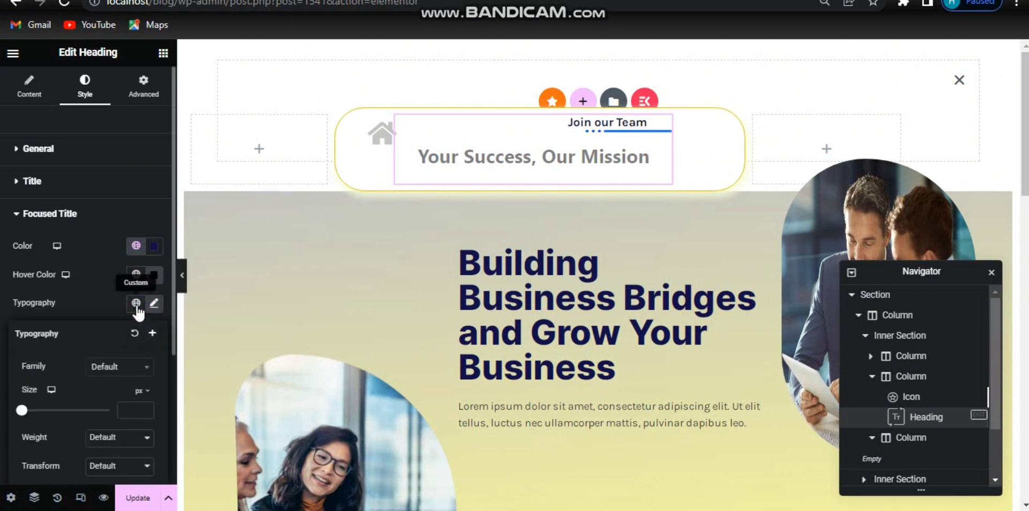
pyautogui.click(136, 304)
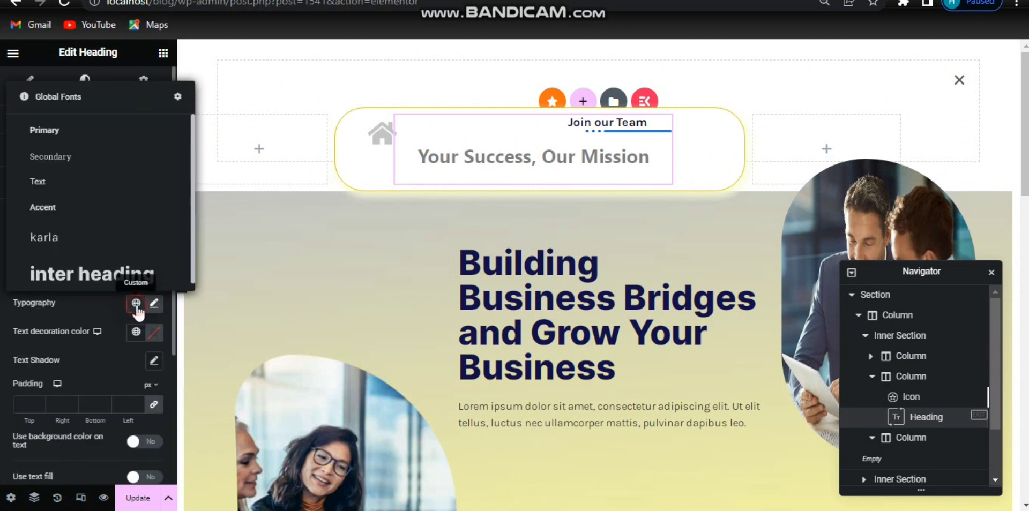
pyautogui.click(64, 247)
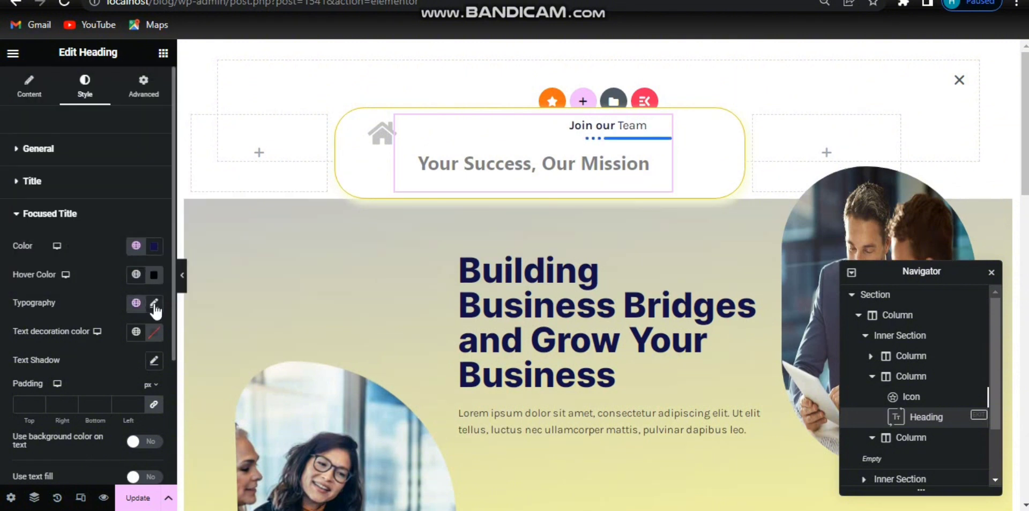
# Step: Set the focused title's font weight to 900 (Black) and adjust its line height
pyautogui.click(154, 303)
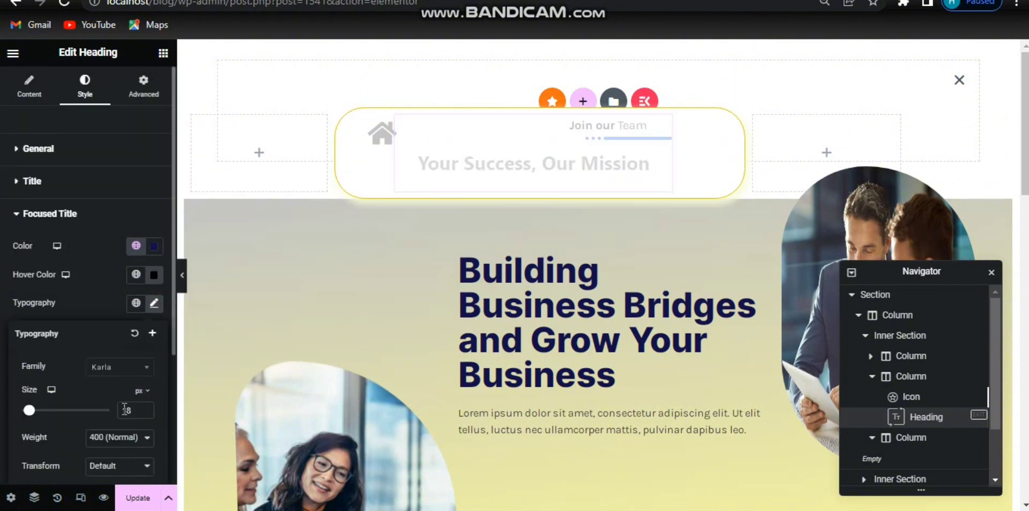
pyautogui.click(94, 444)
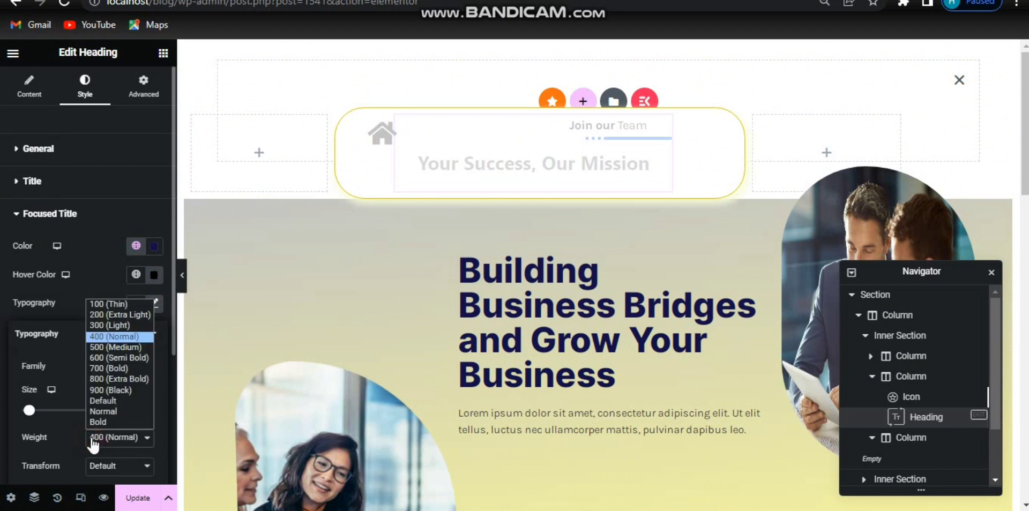
pyautogui.click(107, 391)
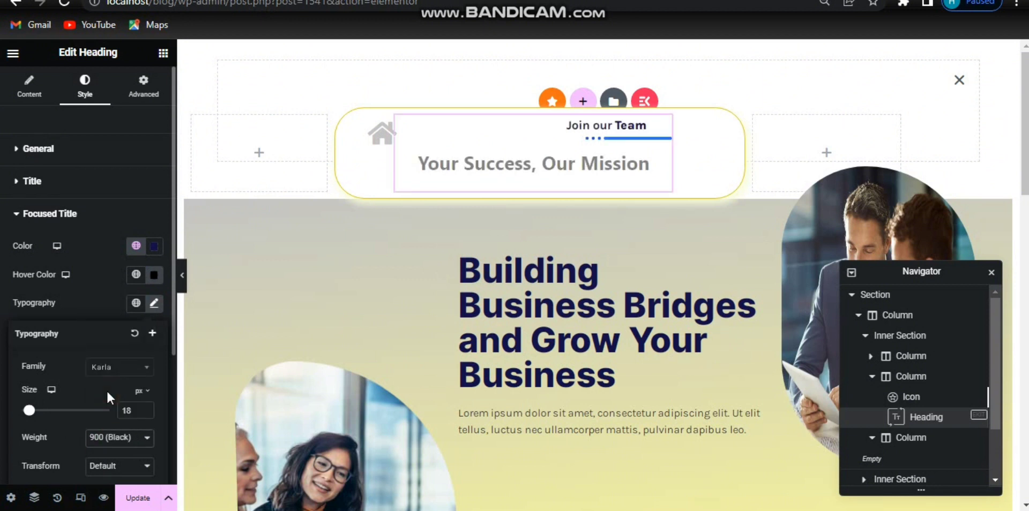
pyautogui.scroll(-3, 174, 428)
pyautogui.click(175, 427)
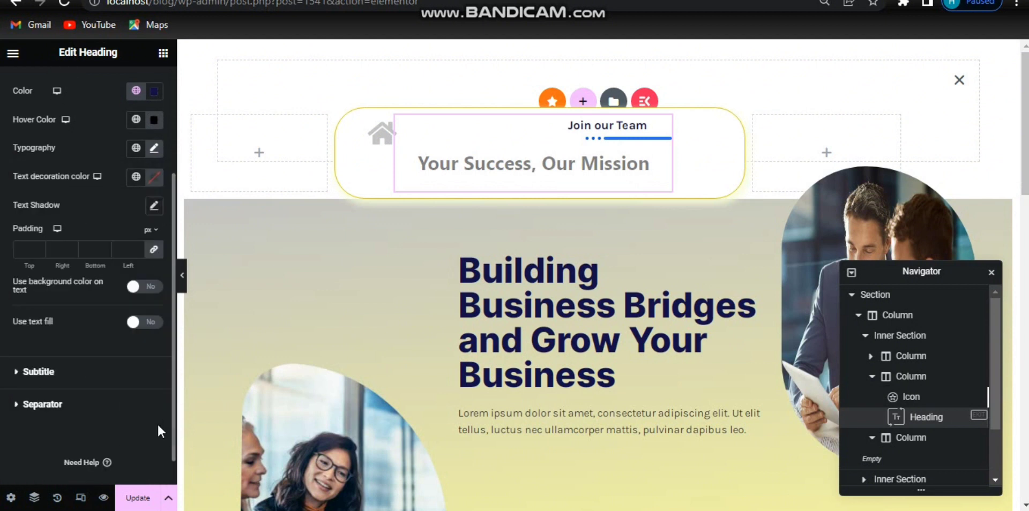
pyautogui.click(157, 151)
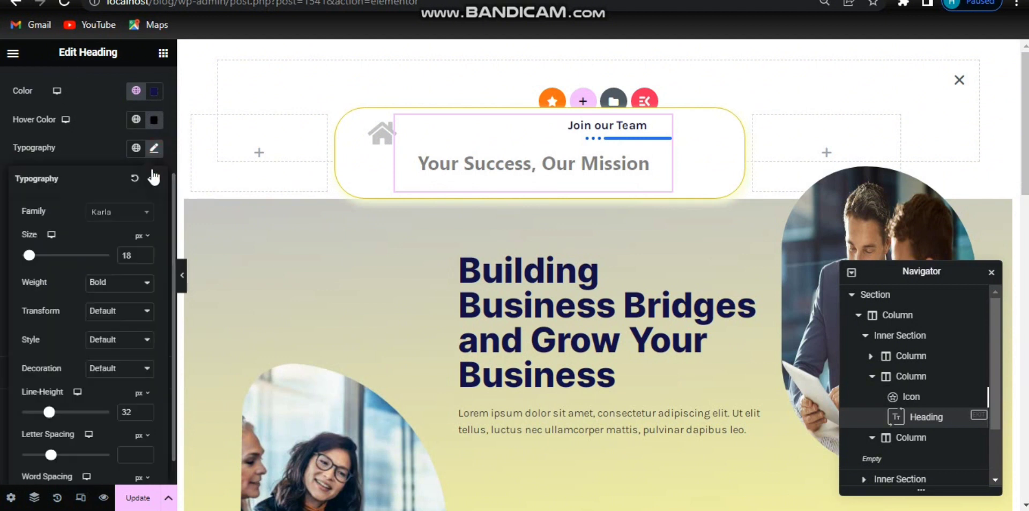
pyautogui.moveTo(136, 417); pyautogui.dragTo(120, 416)
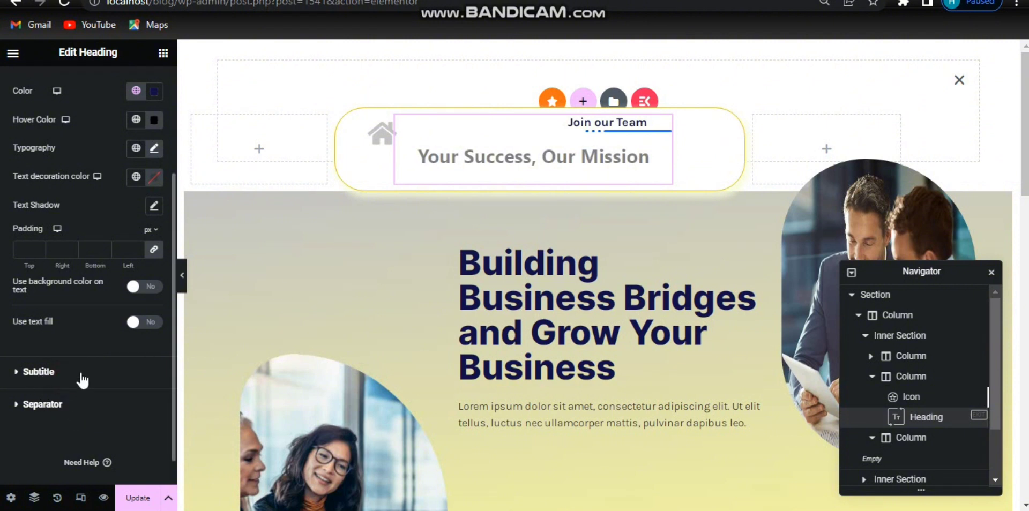
# Step: Apply the global karla font to the sub title typography
pyautogui.click(582, 133)
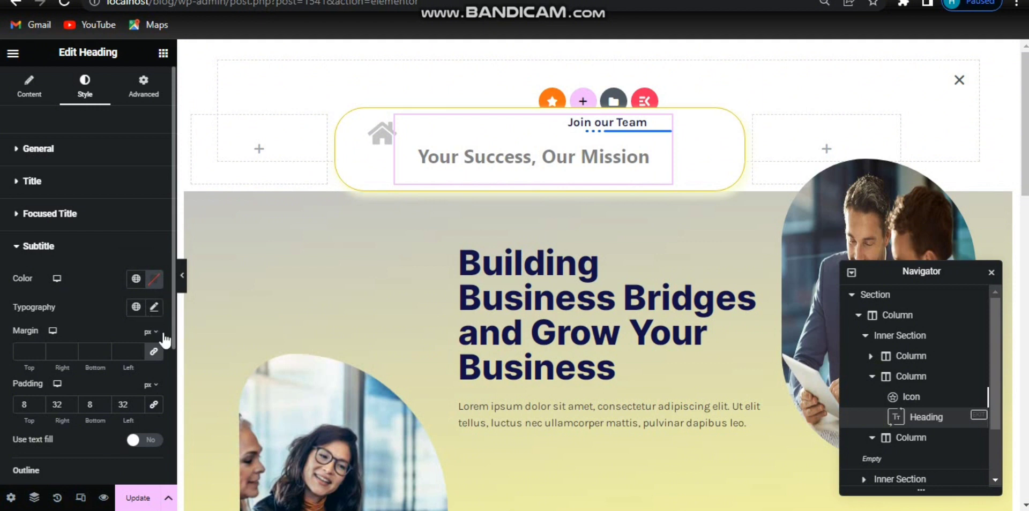
pyautogui.click(136, 307)
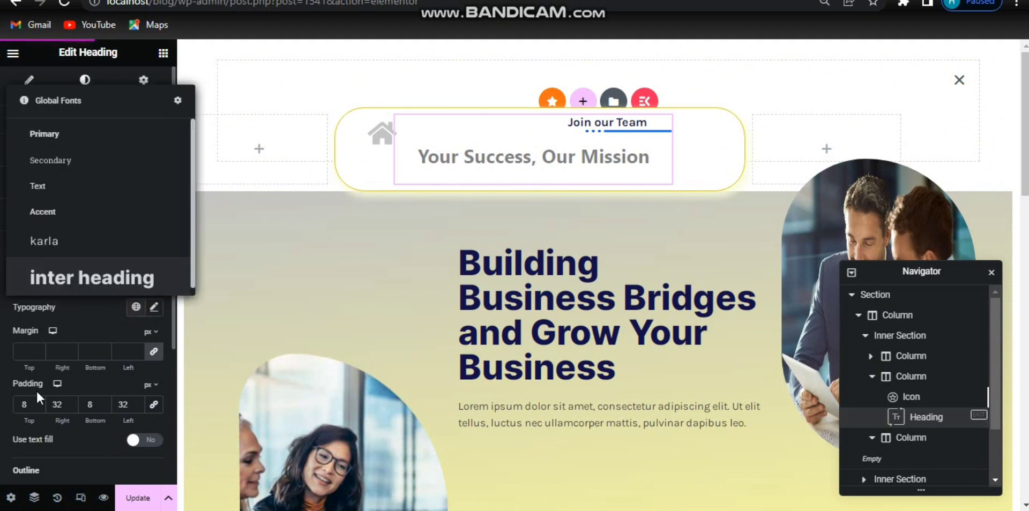
pyautogui.click(76, 238)
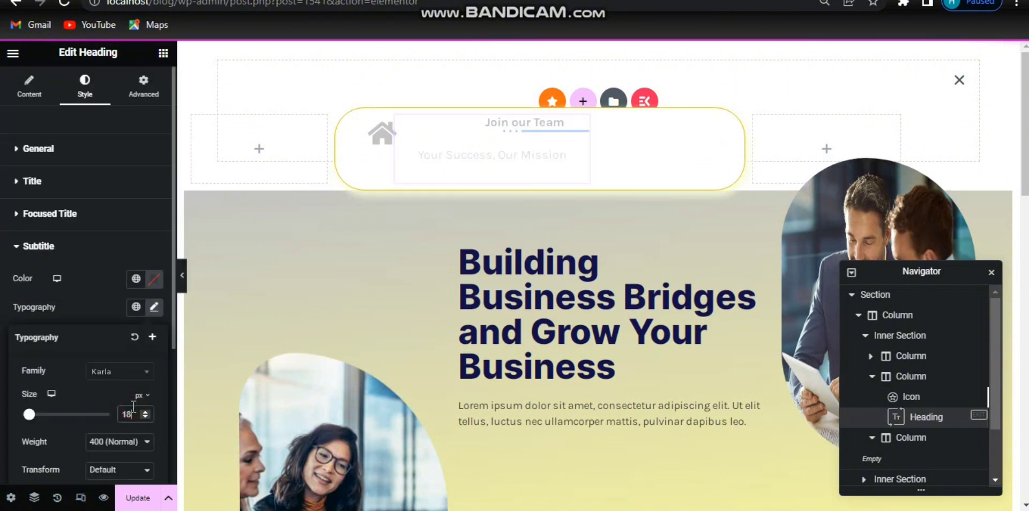
# Step: Set the sub title typography to size 20, weight 700 (Bold), and change its line height
pyautogui.press('Up')
pyautogui.press('Up')
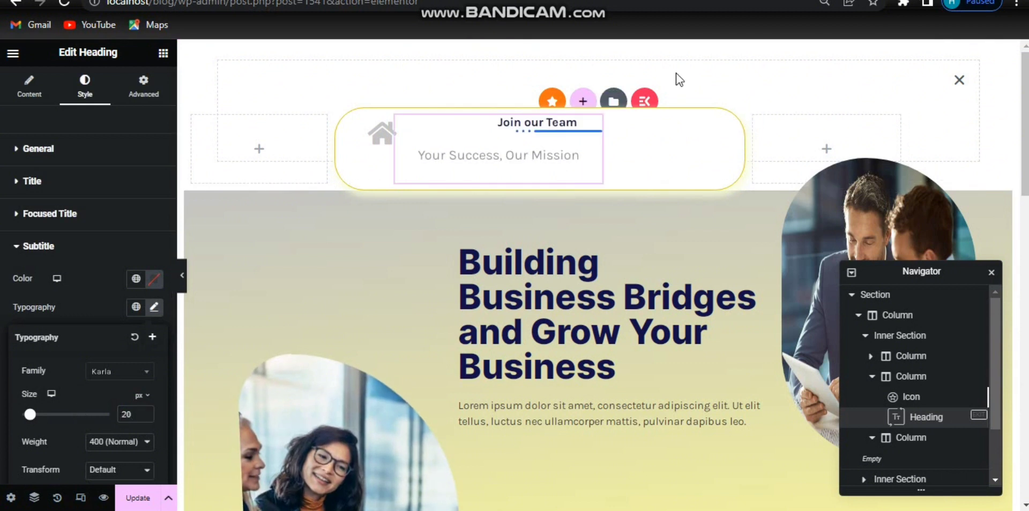
pyautogui.click(114, 442)
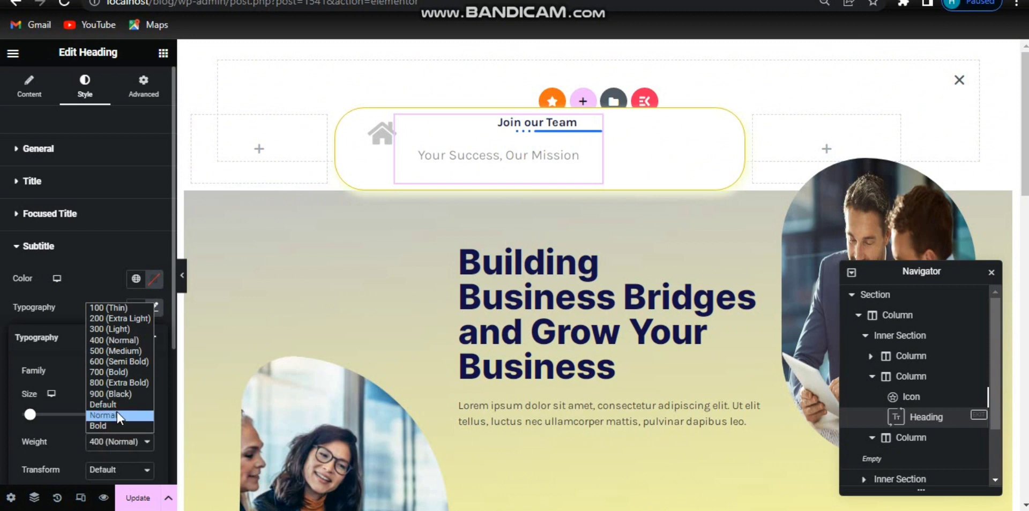
pyautogui.click(116, 374)
pyautogui.scroll(-4, 63, 439)
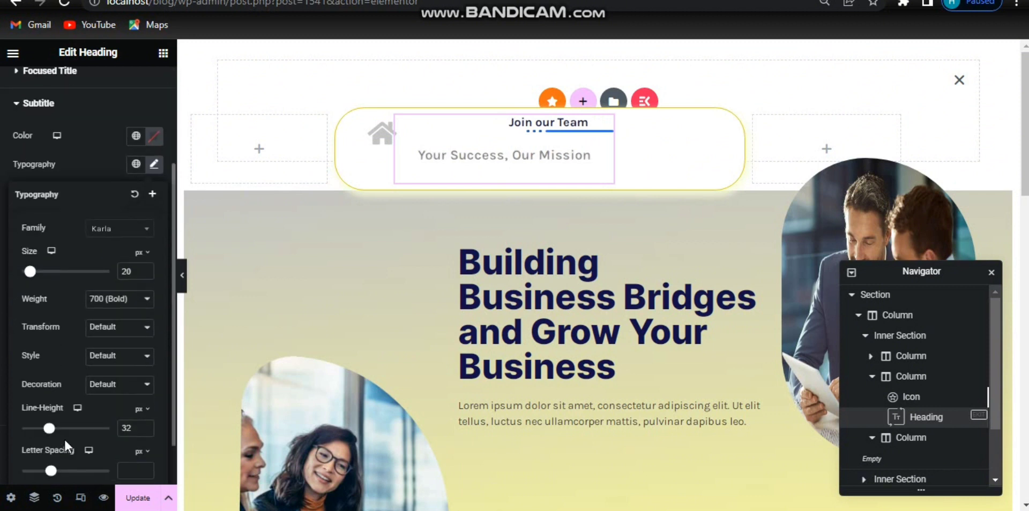
pyautogui.moveTo(135, 427); pyautogui.dragTo(86, 429)
pyautogui.write('1')
pyautogui.click(154, 164)
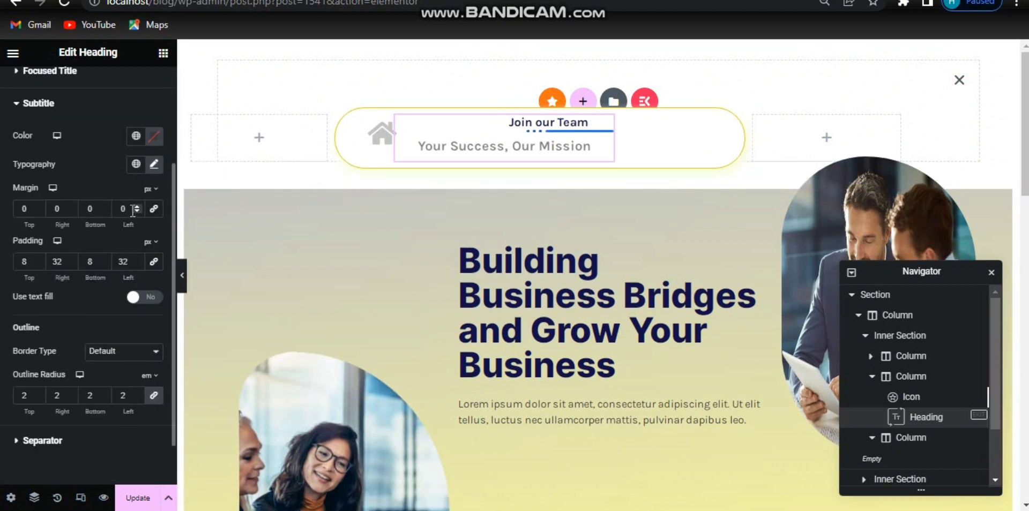
# Step: Set the sub title's top and bottom margins to -11 px
pyautogui.click(89, 208)
pyautogui.write('-100')
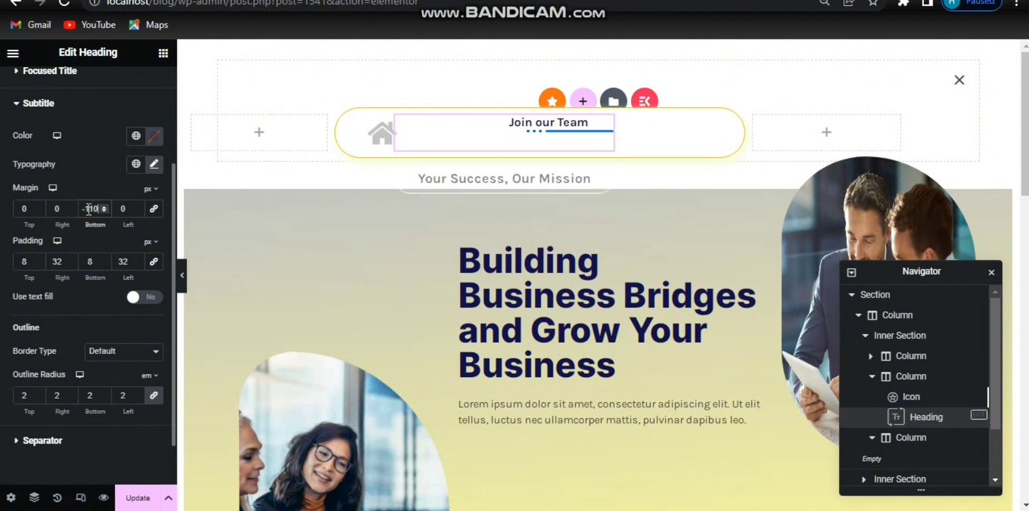
pyautogui.press('BackSpace')
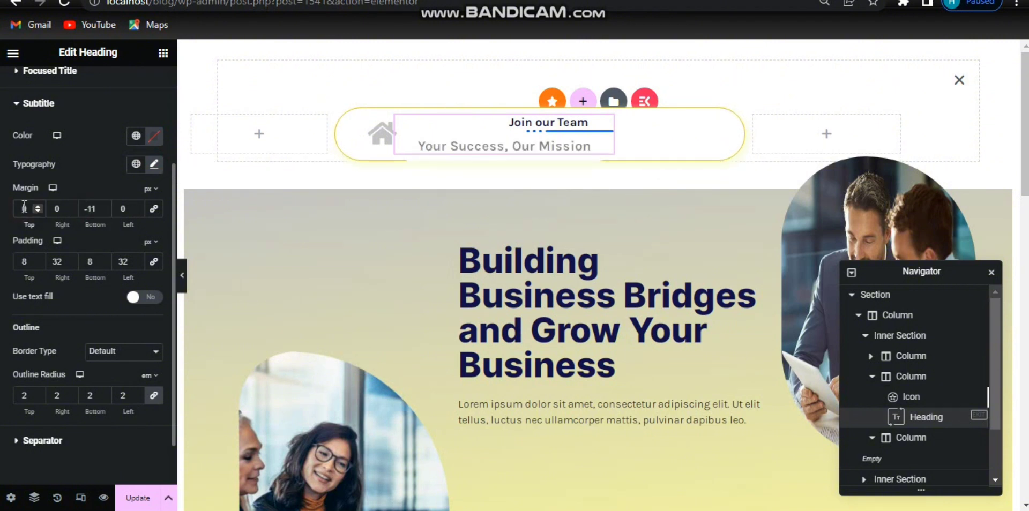
pyautogui.press('Left')
pyautogui.write('-11')
pyautogui.press('Delete')
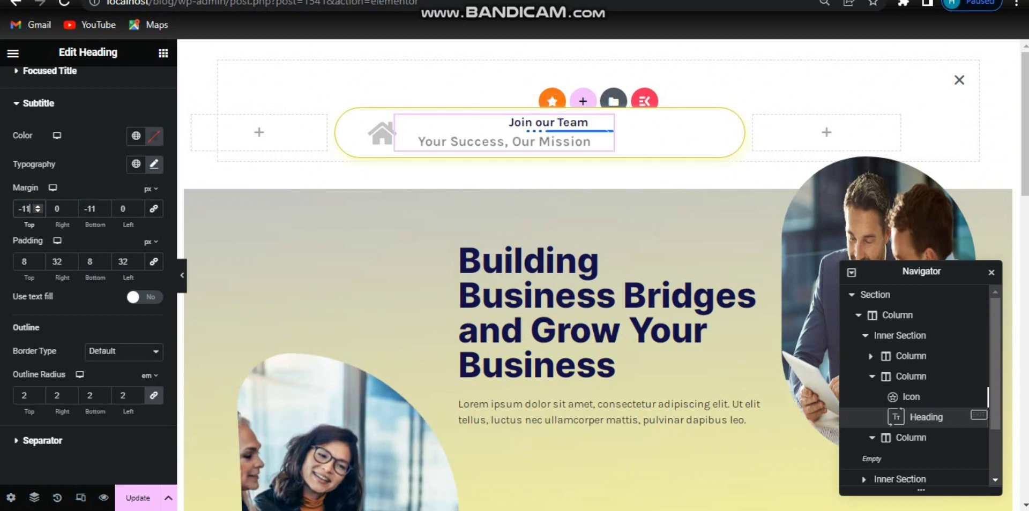
# Step: Enable text fill for the sub title and paste the copied colour into the separator colour
pyautogui.click(152, 298)
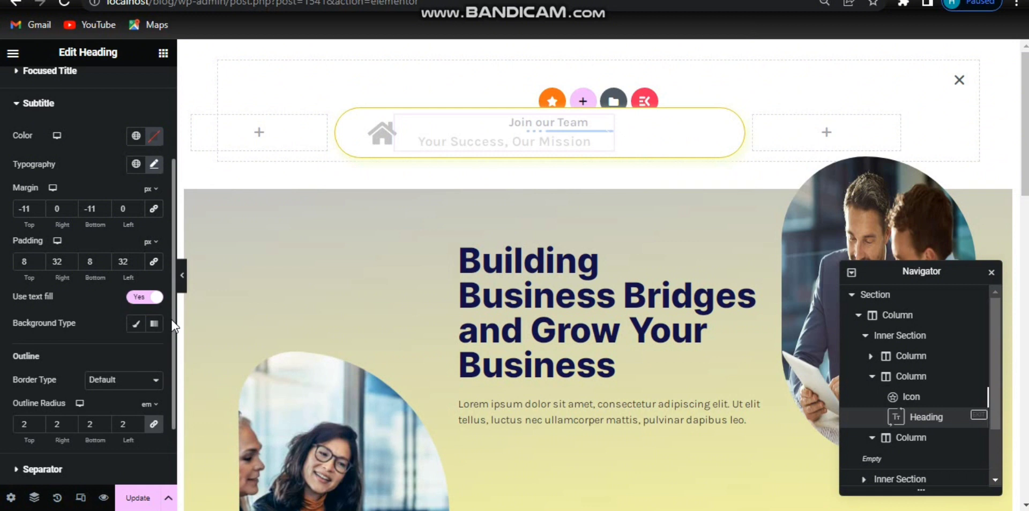
pyautogui.scroll(-3, 171, 319)
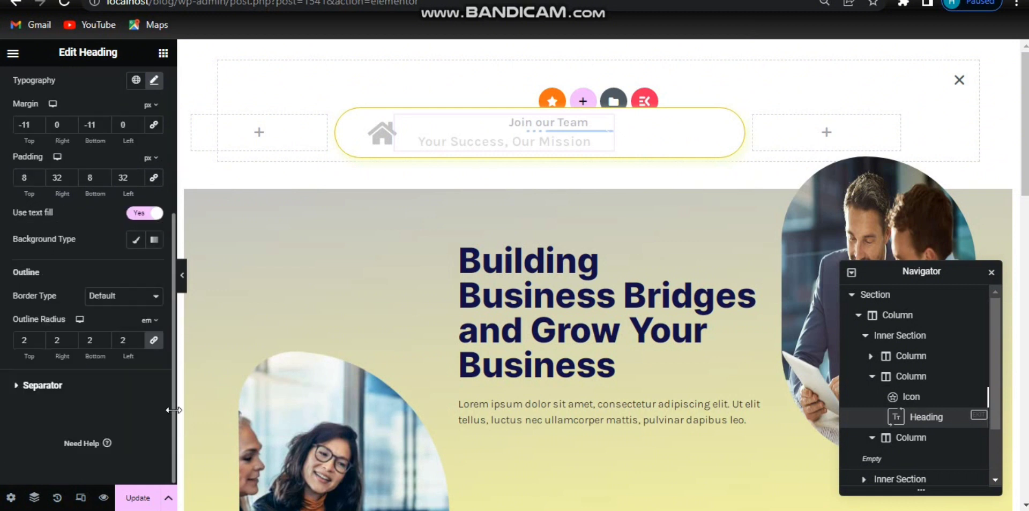
pyautogui.click(132, 387)
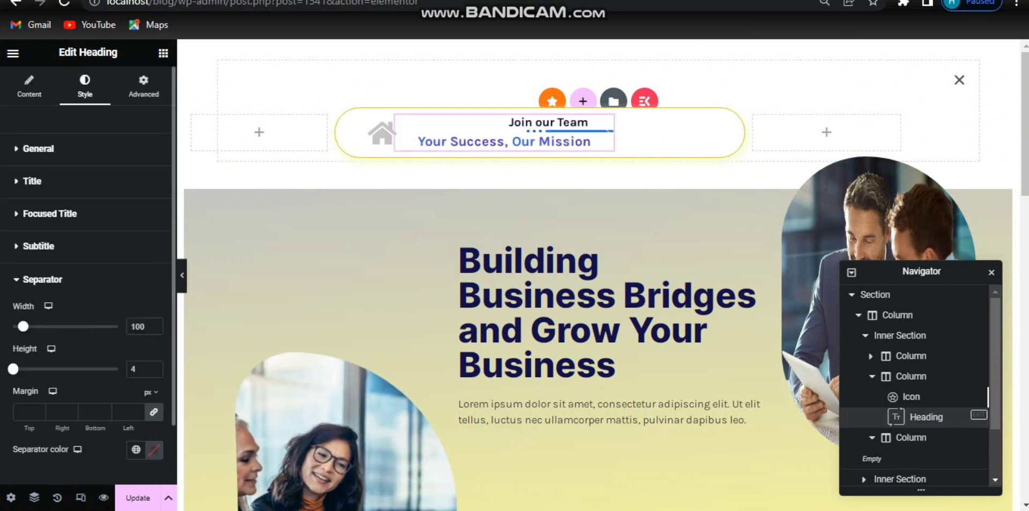
pyautogui.click(154, 454)
pyautogui.hotkey('ctrl', 'v')
pyautogui.click(153, 454)
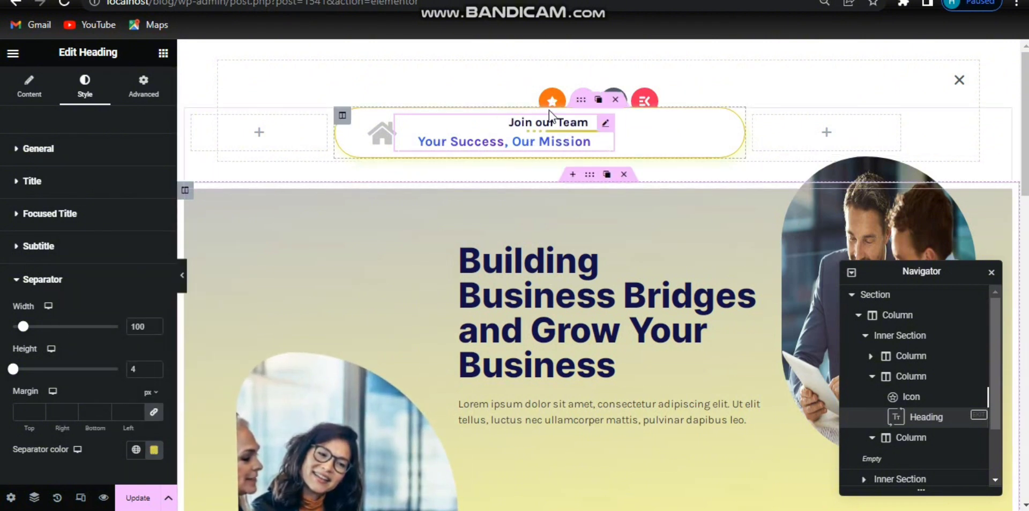
# Step: Set the top inner section's margins to 40 px top and -440 px bottom
pyautogui.click(581, 101)
pyautogui.click(143, 86)
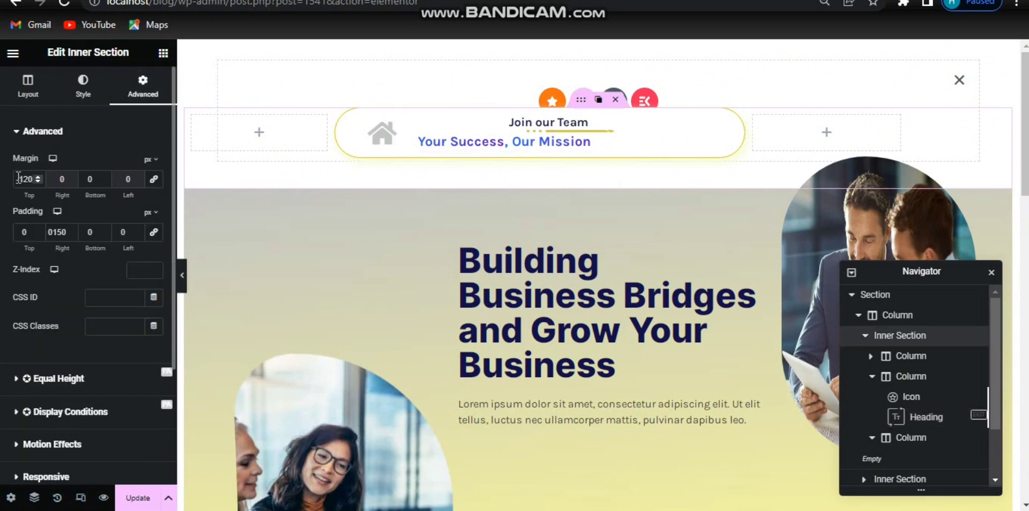
pyautogui.moveTo(17, 177); pyautogui.dragTo(31, 177)
pyautogui.write('0')
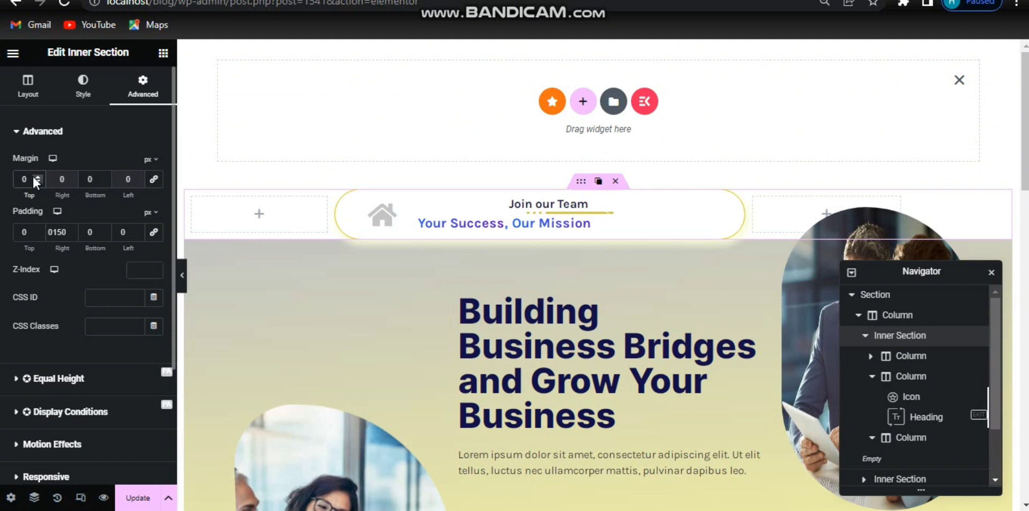
pyautogui.write('4')
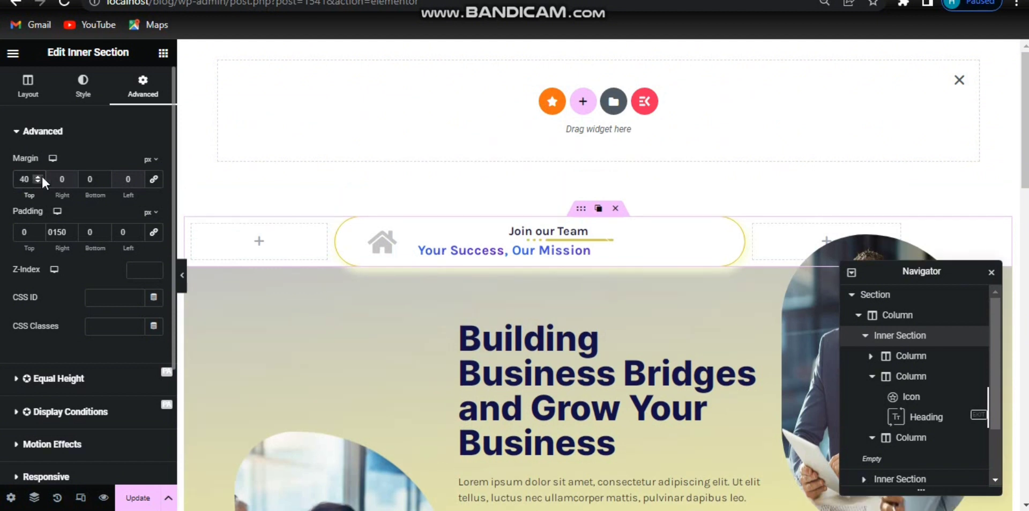
pyautogui.click(89, 180)
pyautogui.write('-140')
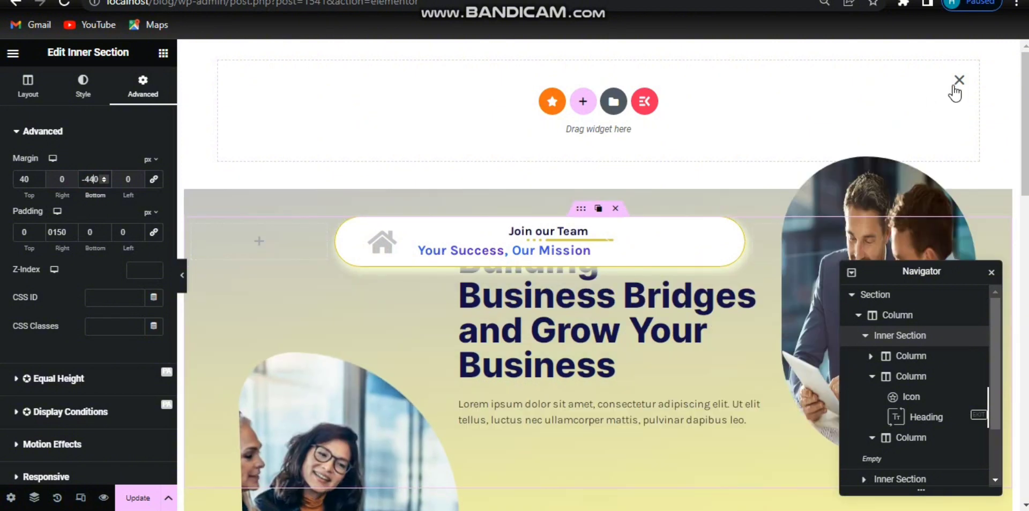
# Step: Move the inner section's padding from the right side to the left and set left padding to 270 px
pyautogui.scroll(-3, 456, 161)
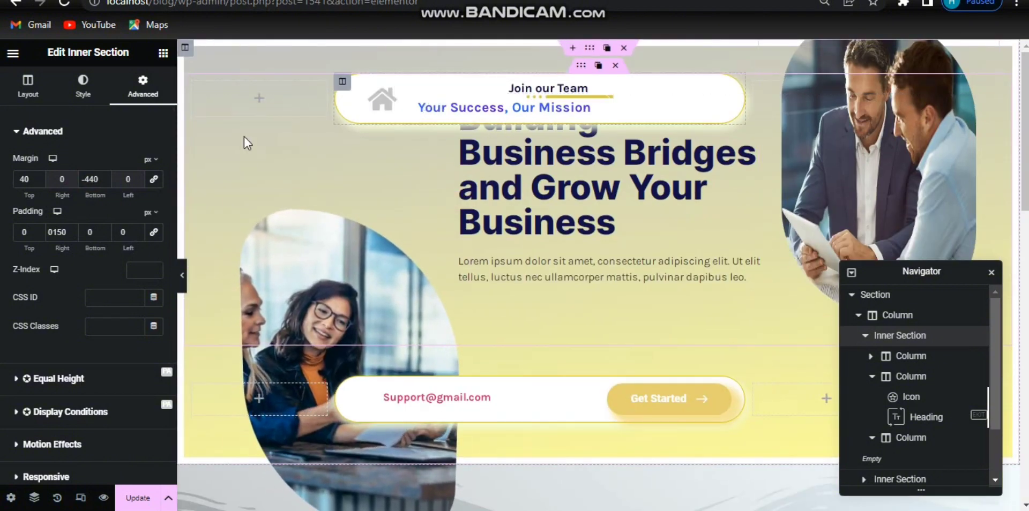
pyautogui.moveTo(52, 235); pyautogui.dragTo(65, 236)
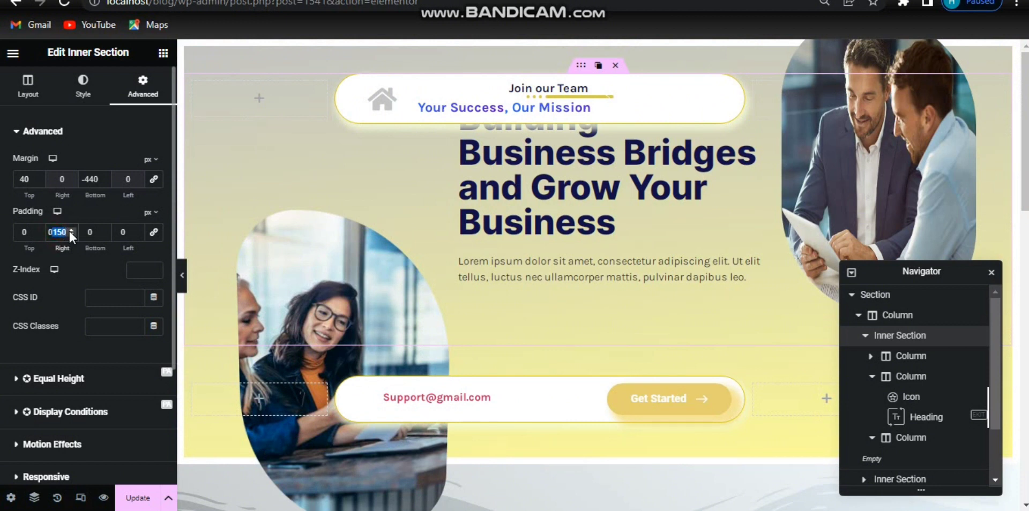
pyautogui.moveTo(68, 232); pyautogui.dragTo(126, 233)
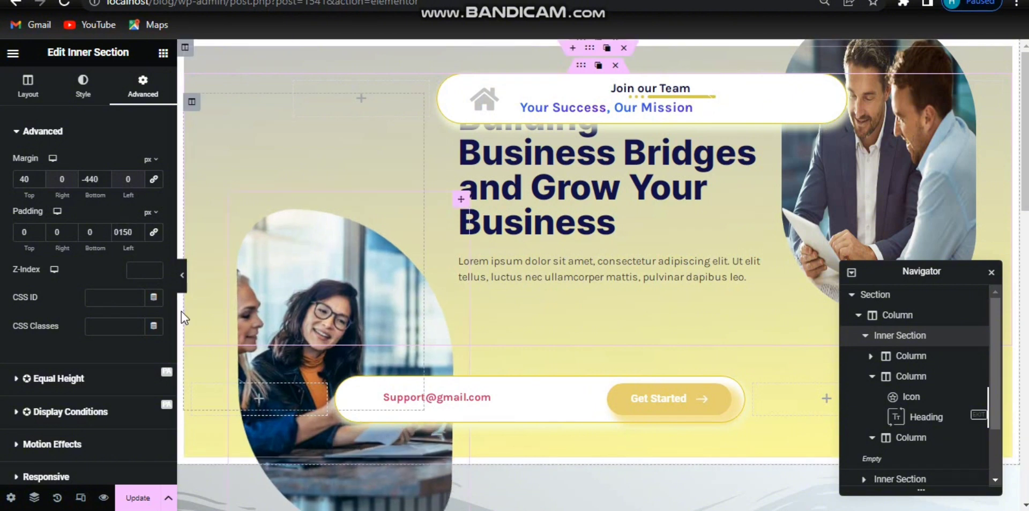
pyautogui.click(183, 286)
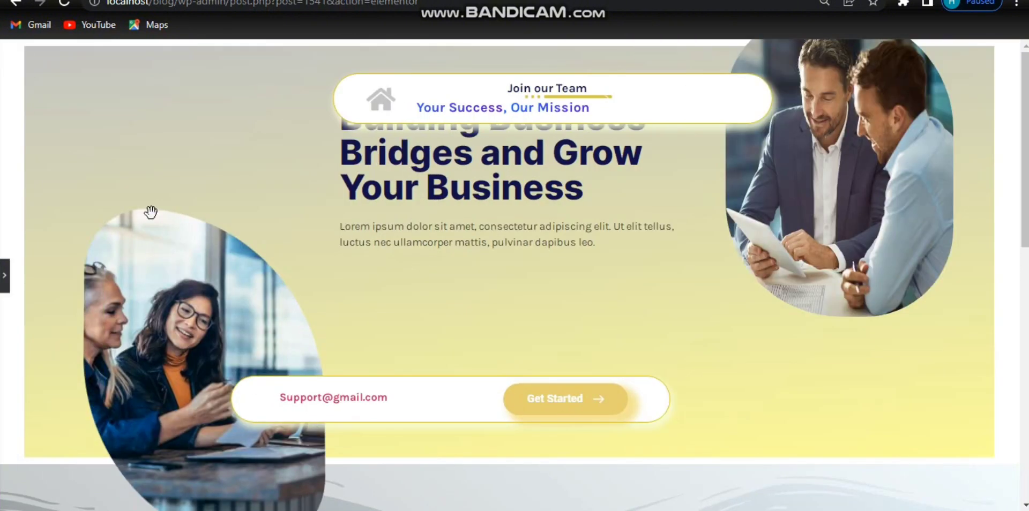
pyautogui.click(4, 276)
pyautogui.moveTo(119, 232); pyautogui.dragTo(137, 233)
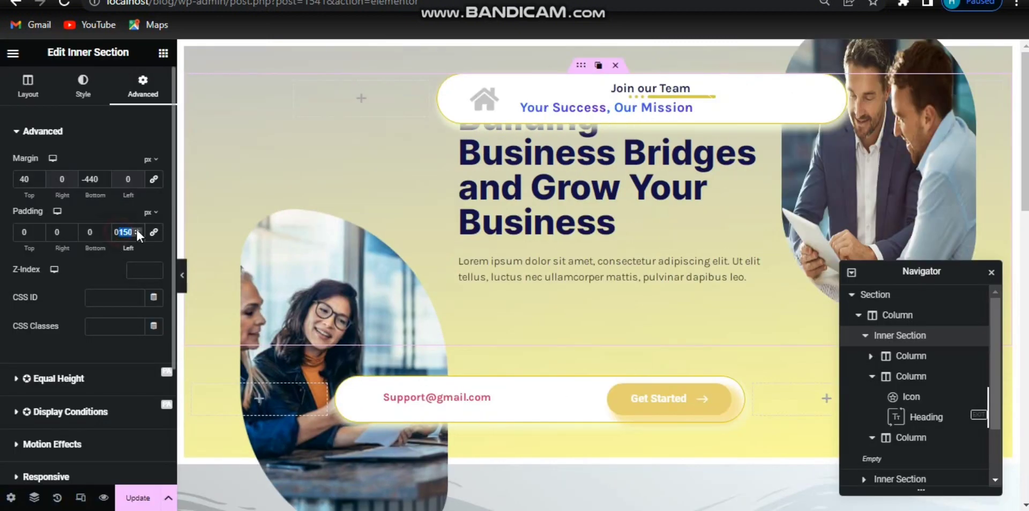
pyautogui.write('270')
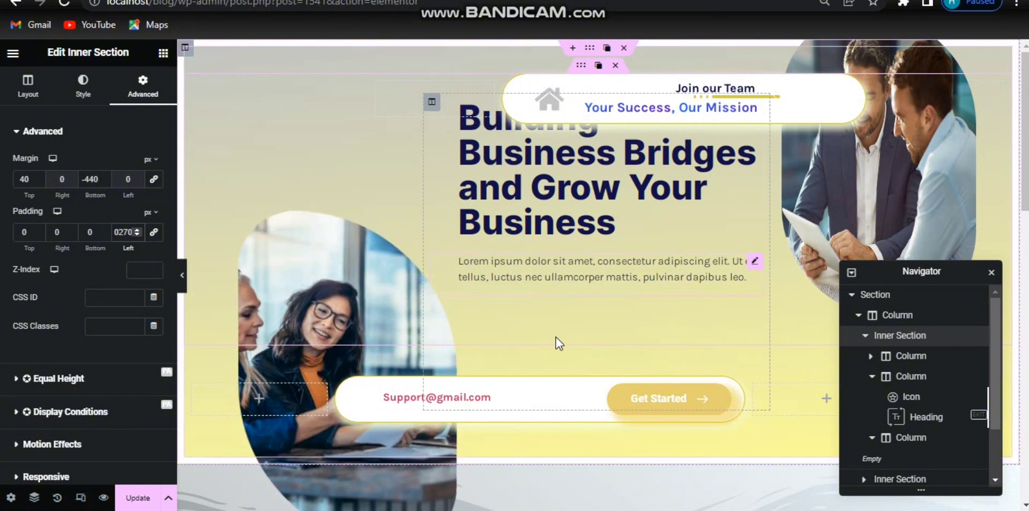
# Step: Set the heading column's vertical align to Middle and horizontal align to Center
pyautogui.click(432, 102)
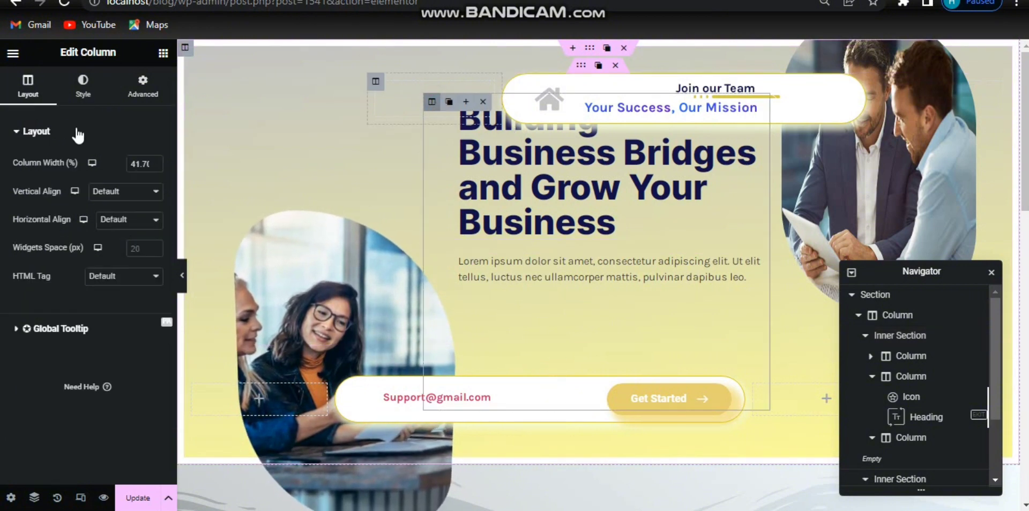
pyautogui.click(137, 199)
pyautogui.click(111, 231)
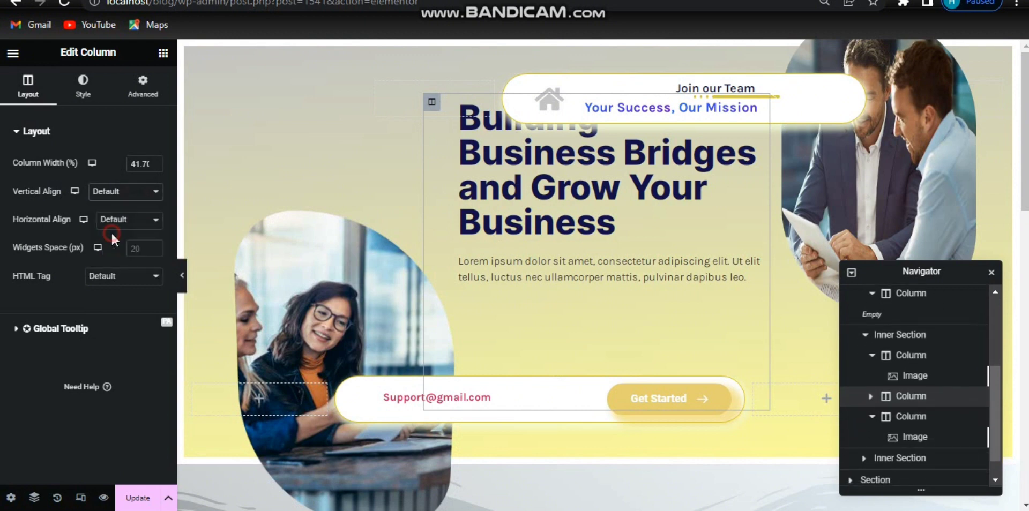
pyautogui.click(127, 225)
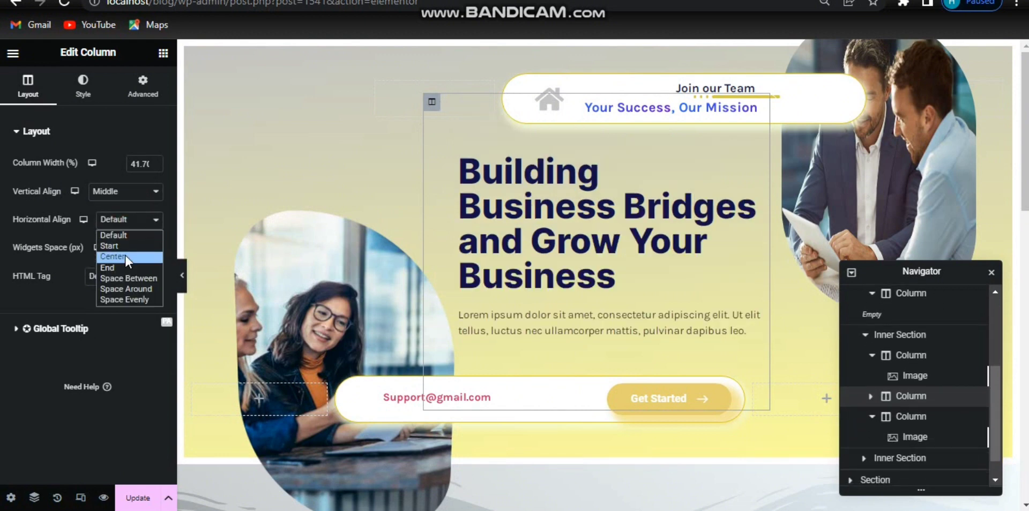
pyautogui.click(124, 253)
pyautogui.click(182, 275)
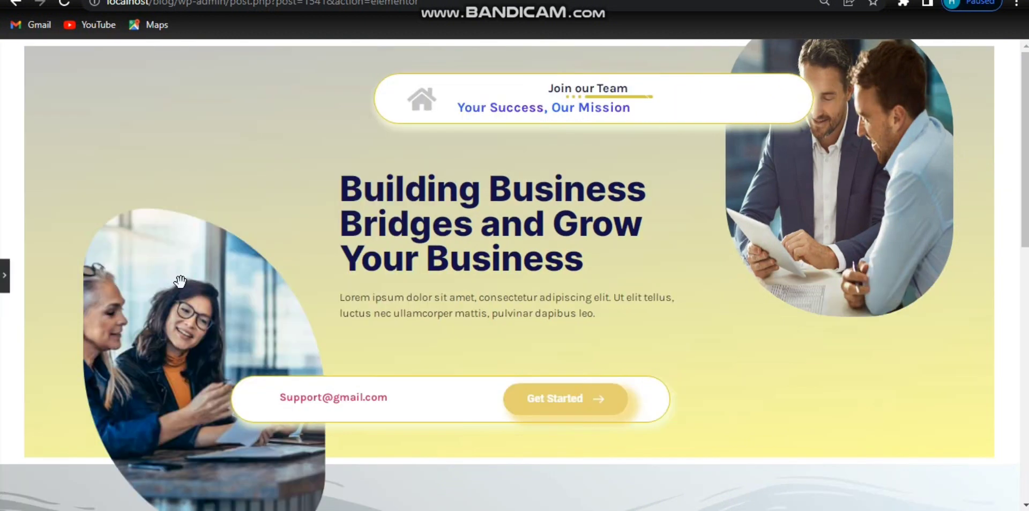
pyautogui.click(5, 284)
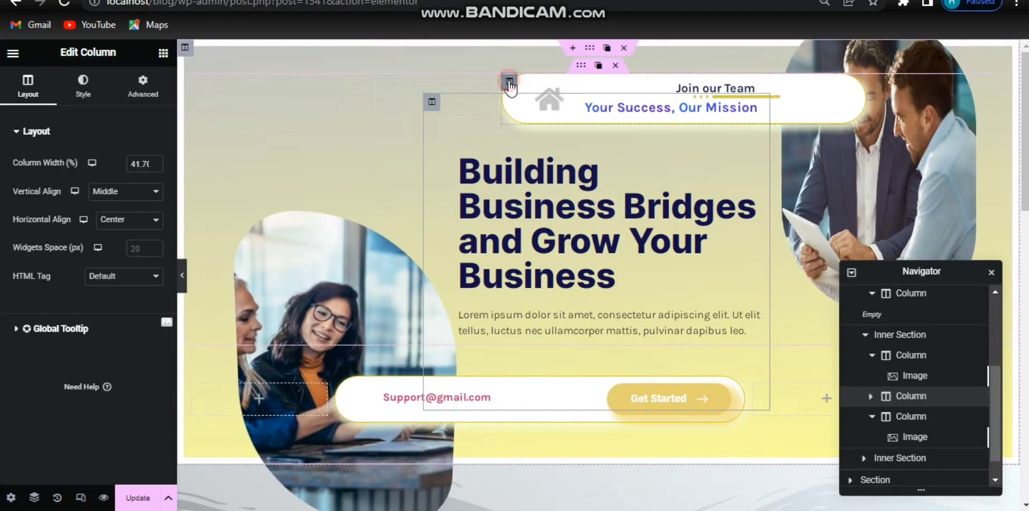
# Step: Set the icon-and-heading column's background colour to #FFFFFF70
pyautogui.click(509, 82)
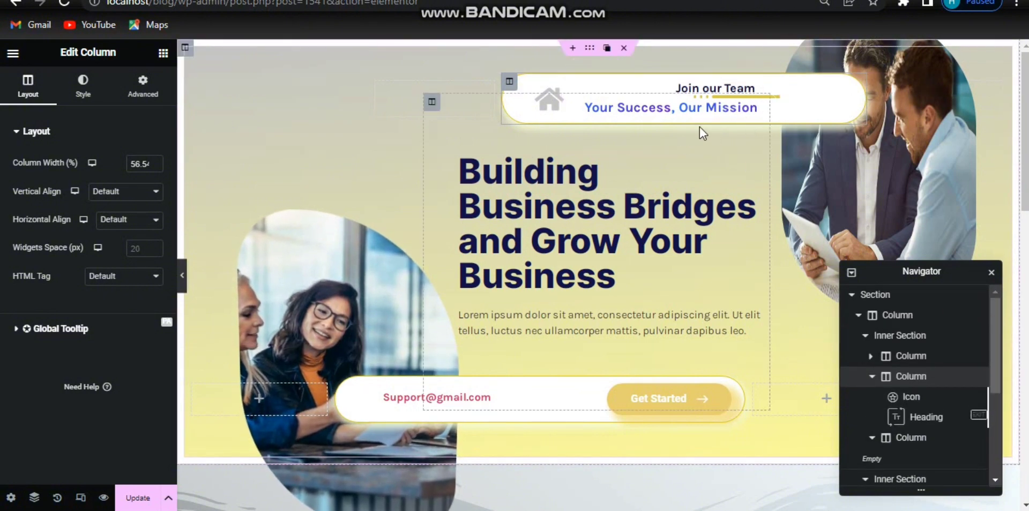
pyautogui.click(83, 83)
pyautogui.click(153, 223)
pyautogui.write('#FFFFFF70')
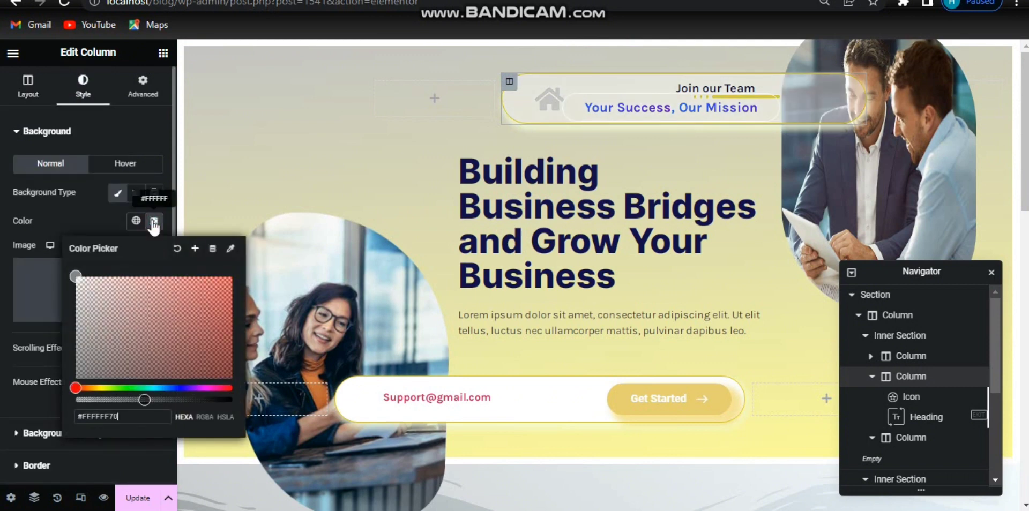
# Step: Set that column's bottom padding to 10 px
pyautogui.click(143, 85)
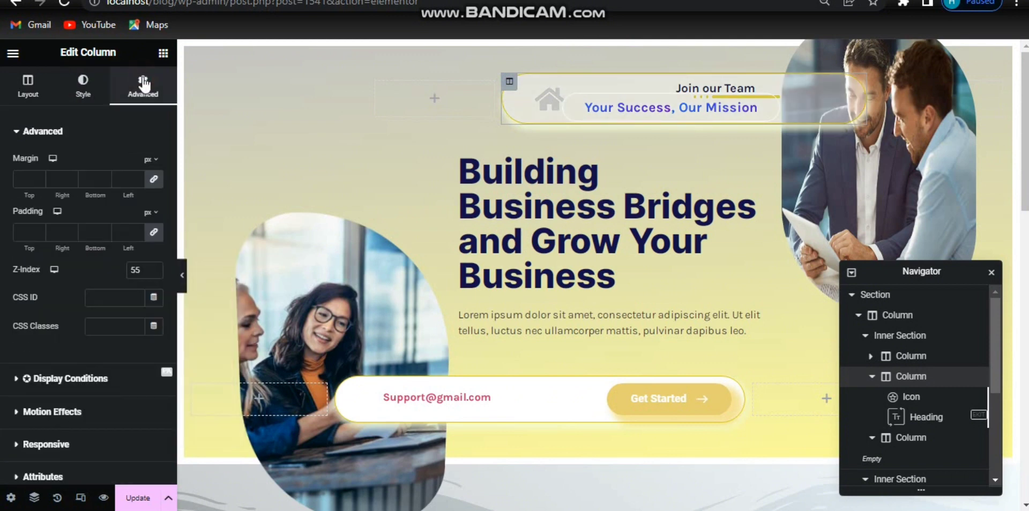
pyautogui.doubleClick(92, 179)
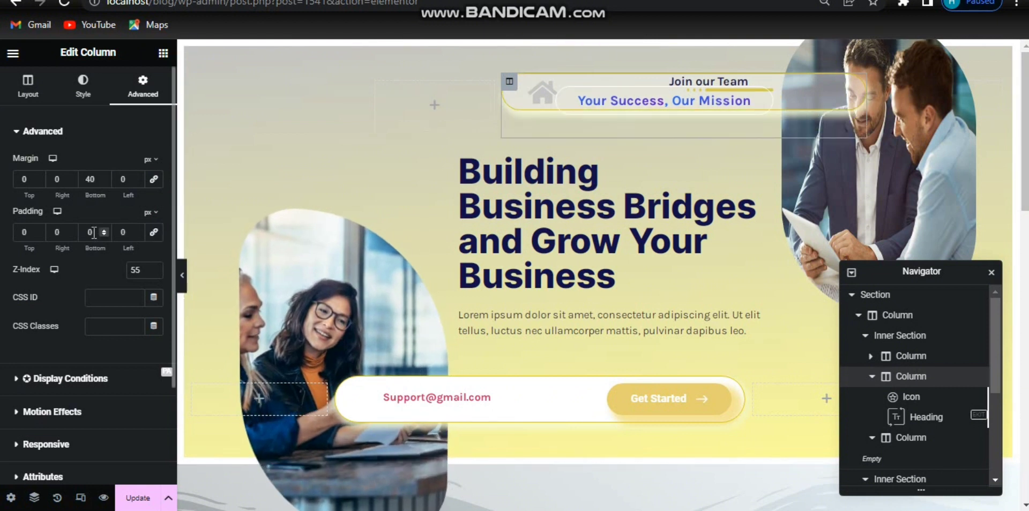
pyautogui.click(94, 232)
pyautogui.write('10')
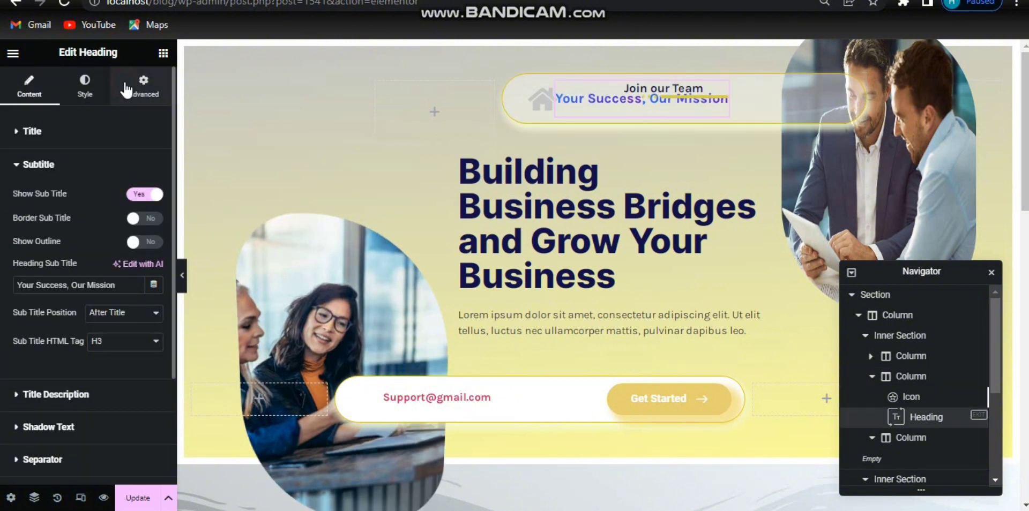
# Step: Unlink the heading widget's margins and set its left margin to 50 px
pyautogui.click(144, 86)
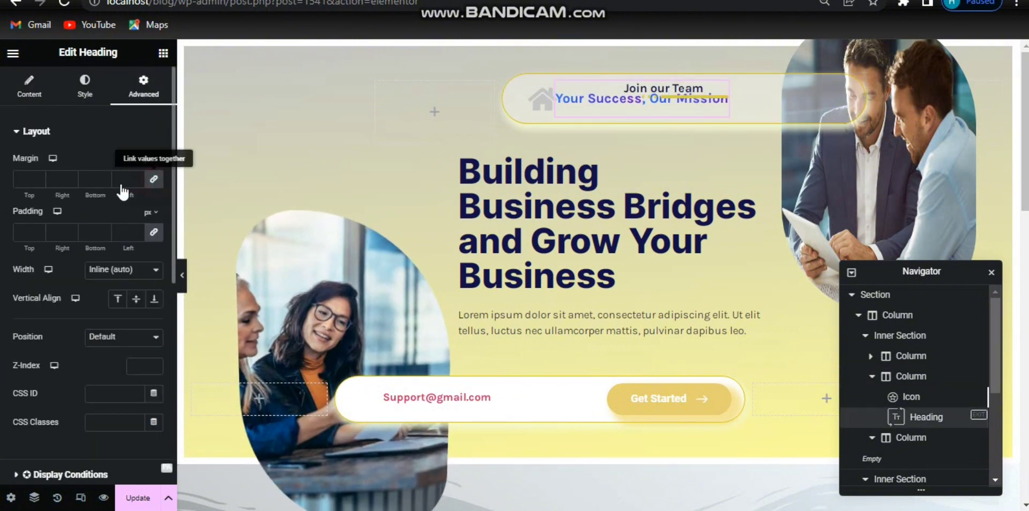
pyautogui.click(154, 179)
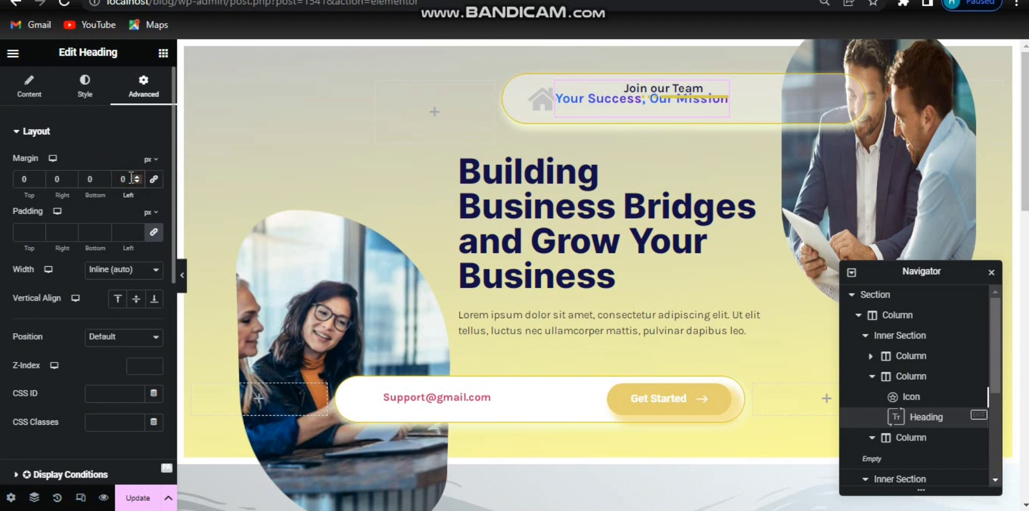
pyautogui.click(131, 178)
pyautogui.write('50')
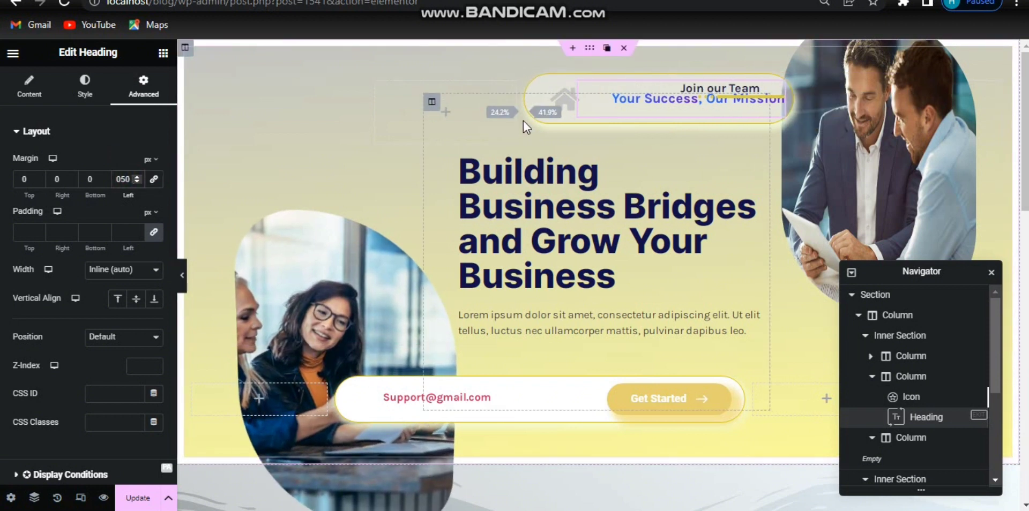
pyautogui.click(715, 110)
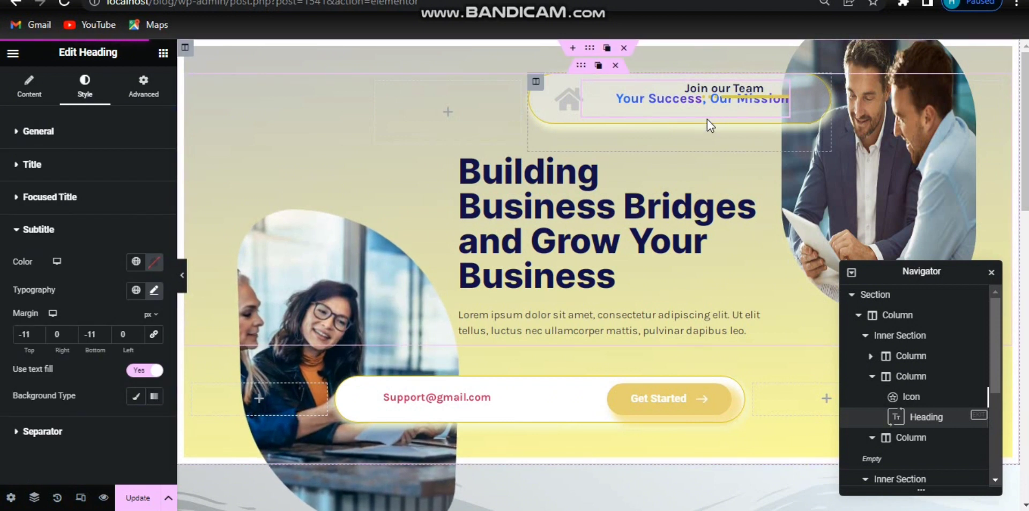
# Step: Turn on Show Outline for the heading widget's subtitle
pyautogui.click(32, 99)
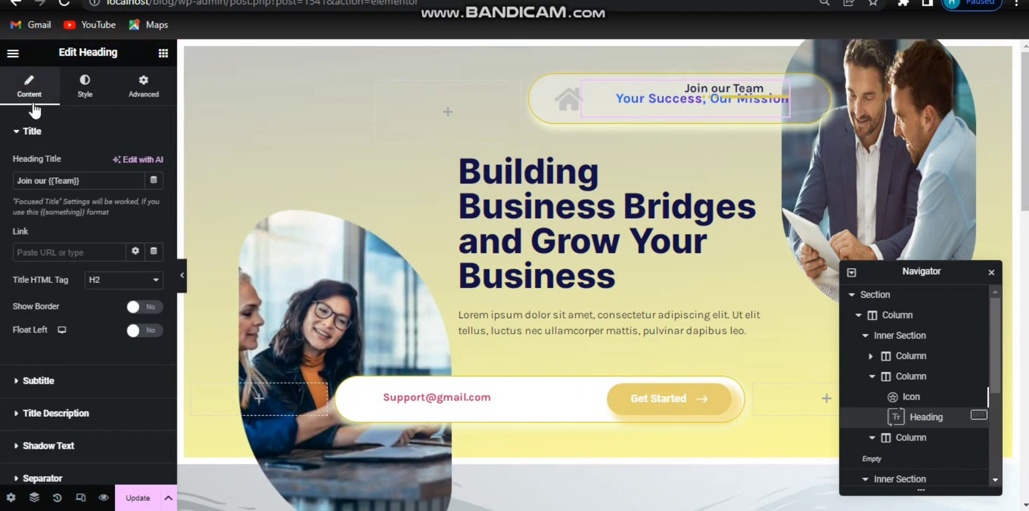
pyautogui.click(134, 380)
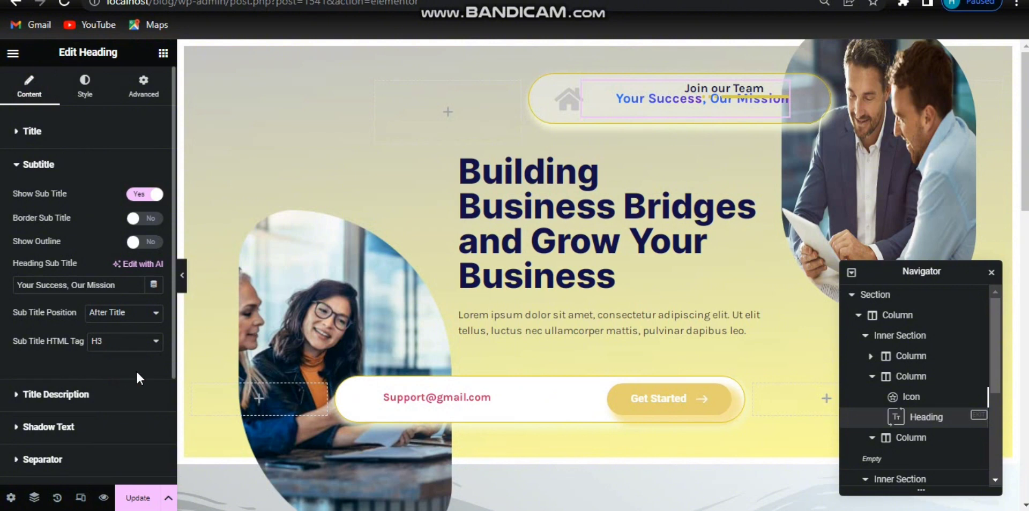
pyautogui.click(152, 243)
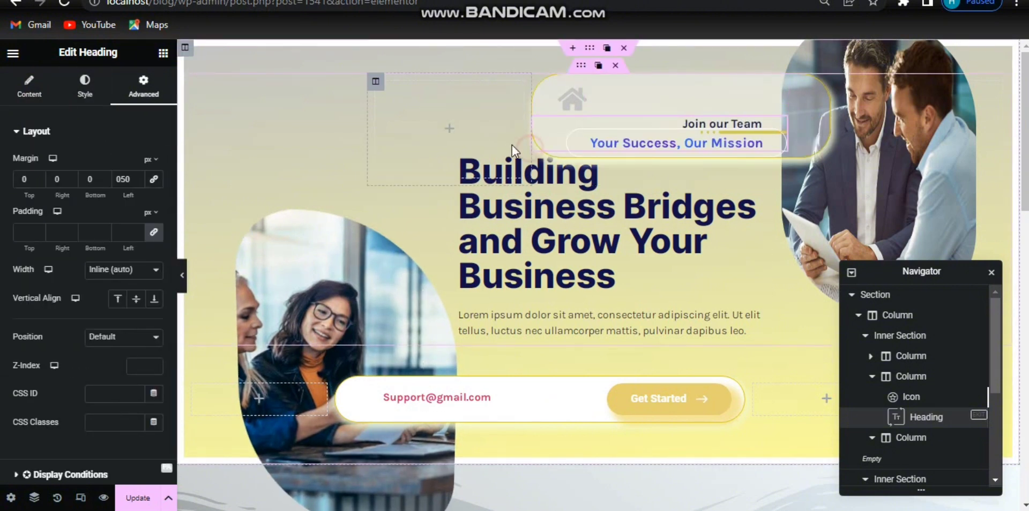
# Step: Widen the icon-and-heading column slightly to the left and preview the hero section
pyautogui.moveTo(513, 146); pyautogui.dragTo(497, 139)
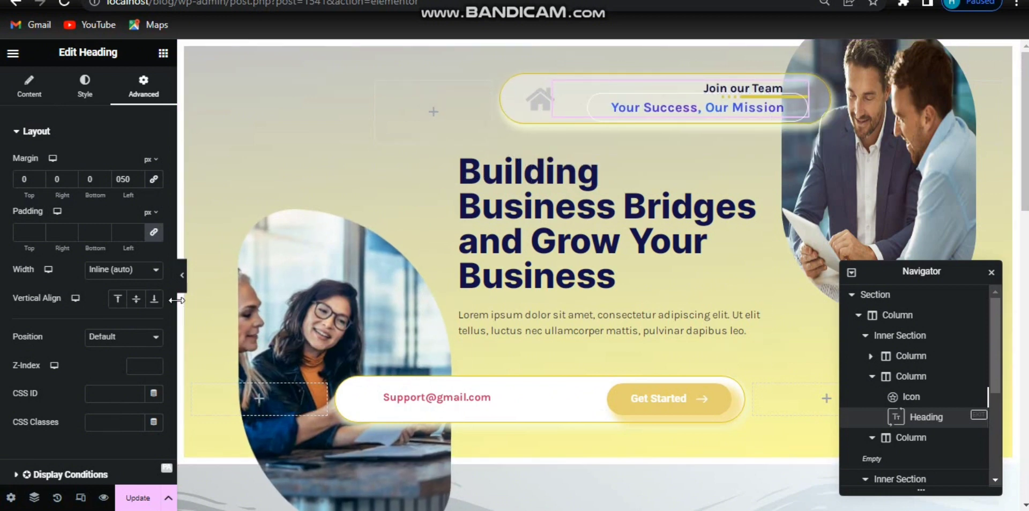
pyautogui.click(183, 281)
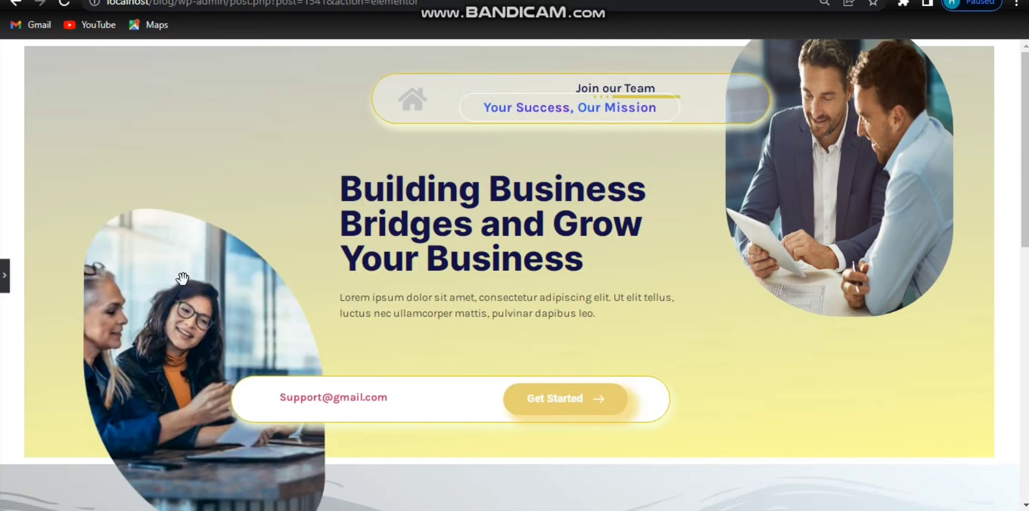
pyautogui.click(5, 275)
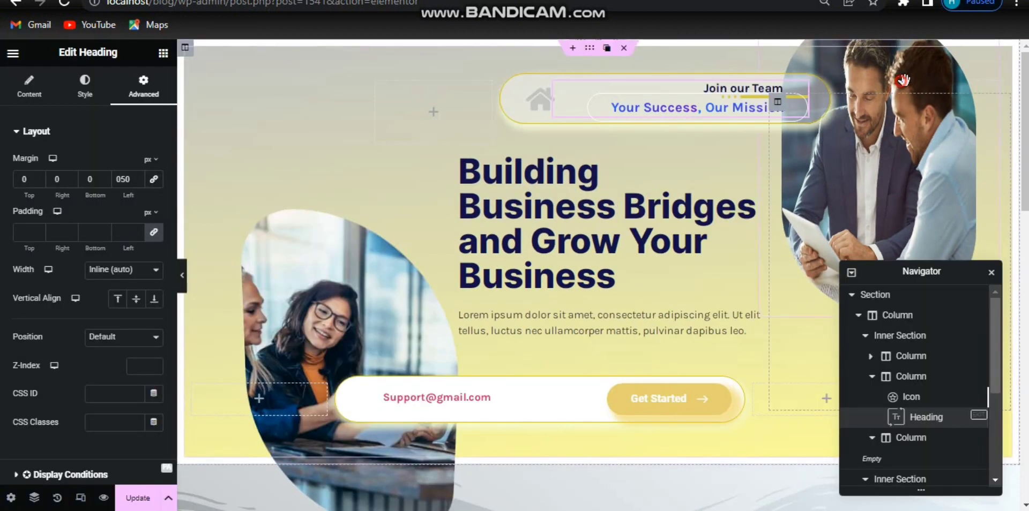
# Step: Resize the inner section's columns so the icon-and-heading pill sits further right beside the top-right photo
pyautogui.click(979, 79)
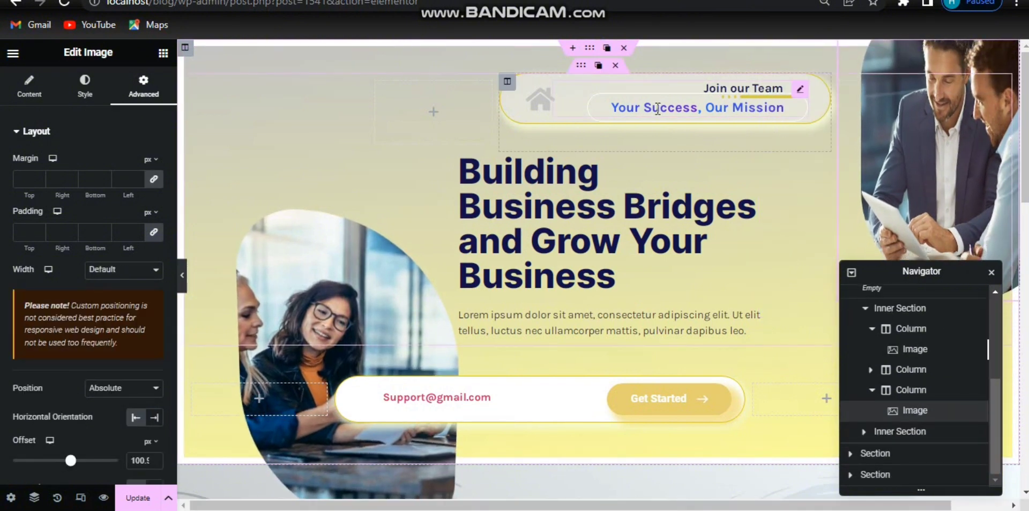
pyautogui.moveTo(832, 128); pyautogui.dragTo(900, 130)
pyautogui.moveTo(491, 140); pyautogui.dragTo(596, 132)
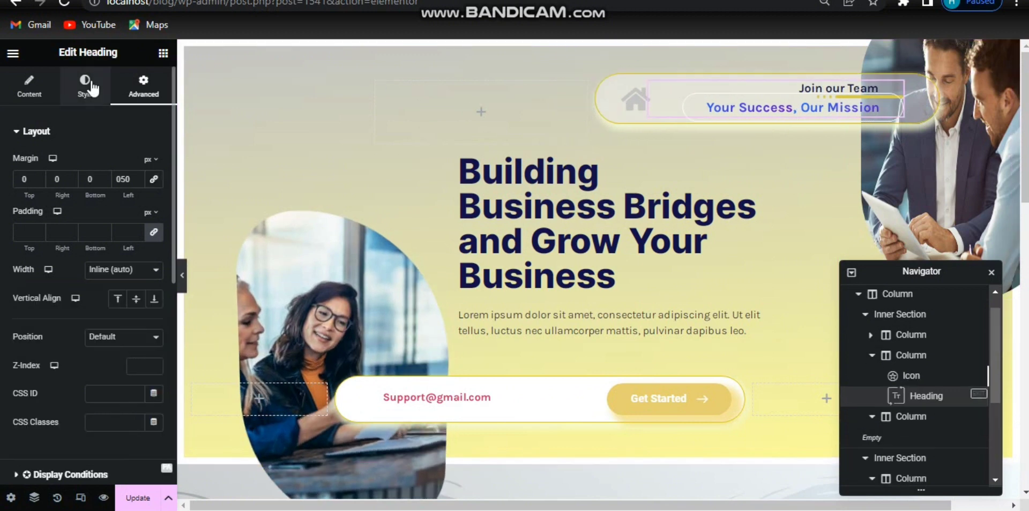
# Step: Set the subtitle's top padding to 12 px and reduce its top margin below 0
pyautogui.click(91, 85)
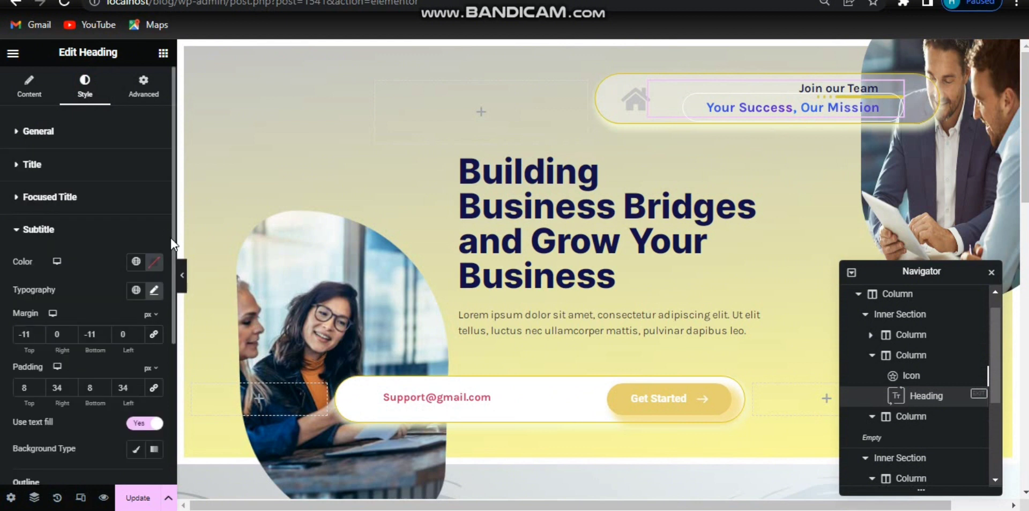
pyautogui.click(27, 391)
pyautogui.press('Up')
pyautogui.press('Up')
pyautogui.press('Up')
pyautogui.press('Up')
pyautogui.moveTo(32, 333); pyautogui.dragTo(15, 335)
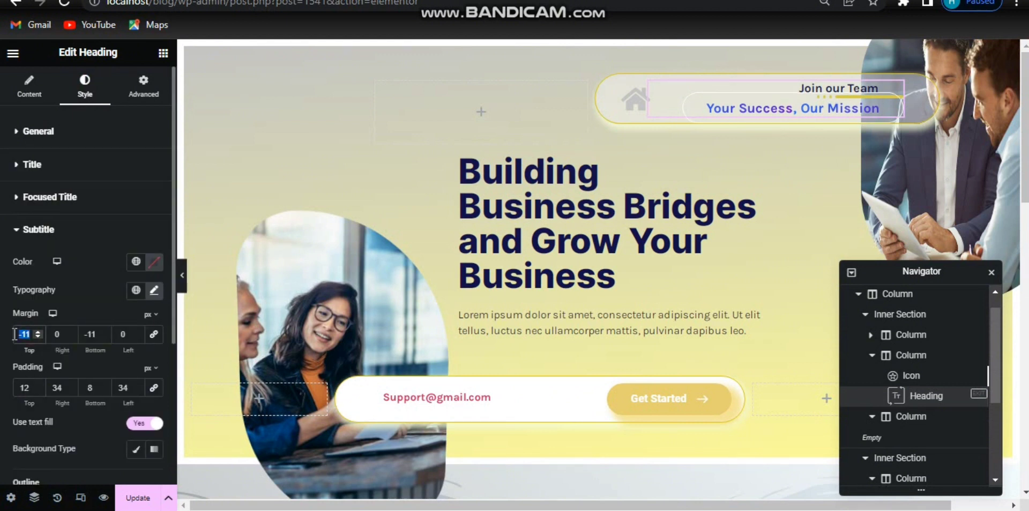
pyautogui.write('0')
pyautogui.press('Down')
pyautogui.press('Down')
pyautogui.press('Down')
pyautogui.press('Down')
pyautogui.press('Down')
pyautogui.press('Down')
pyautogui.press('Down')
pyautogui.press('Down')
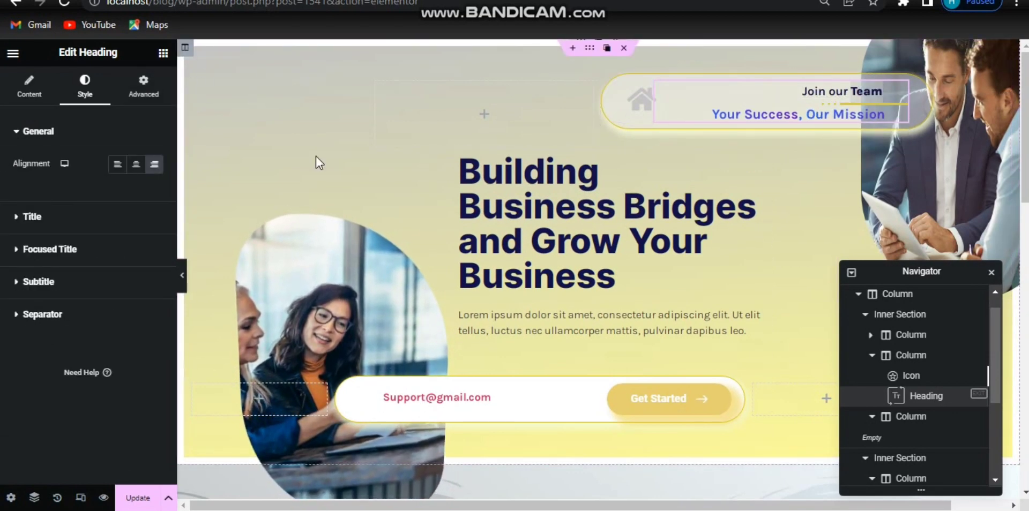
# Step: Search for the Spacer widget and add it to the left photo's column
pyautogui.click(162, 52)
pyautogui.write('spa')
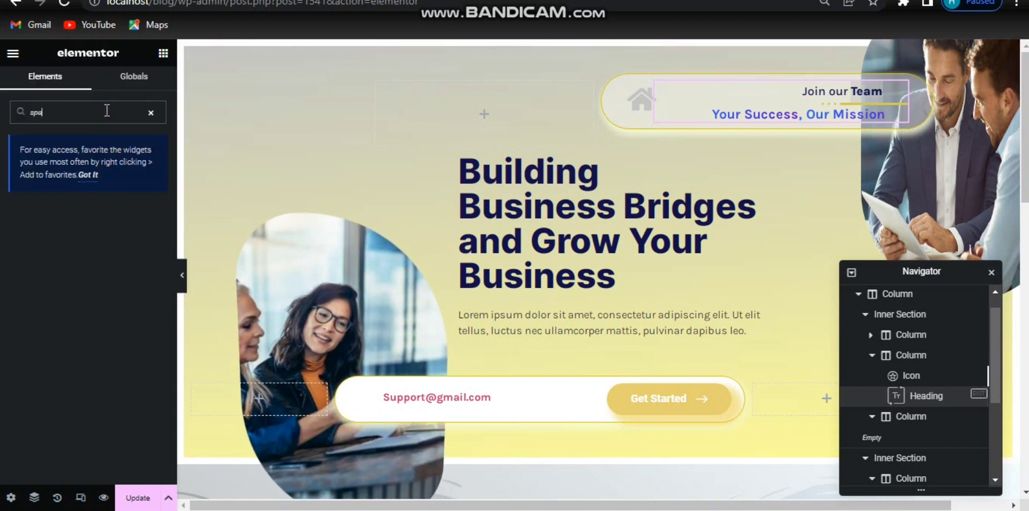
pyautogui.write('cer')
pyautogui.moveTo(32, 238); pyautogui.dragTo(301, 172)
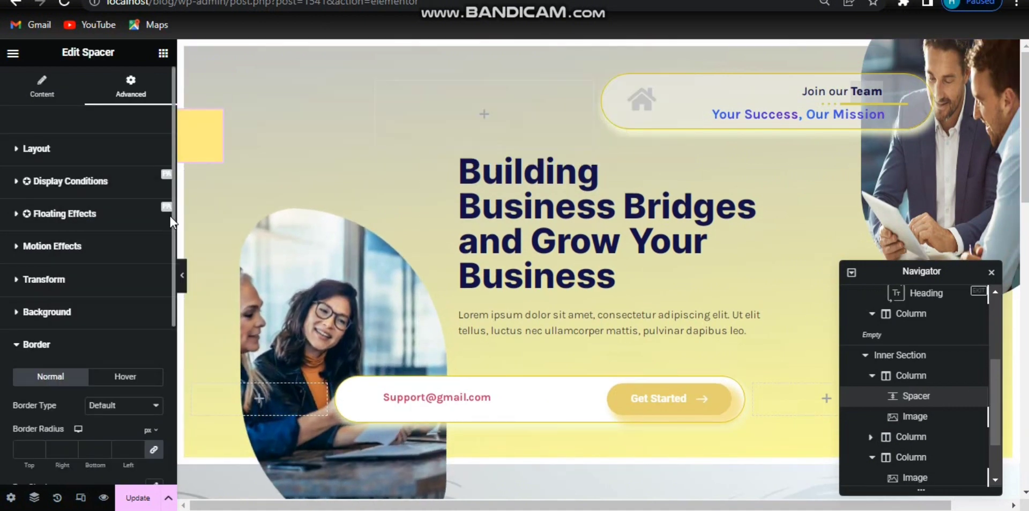
# Step: Duplicate the spacer and set the copy's custom width to 15%
pyautogui.scroll(-4, 173, 252)
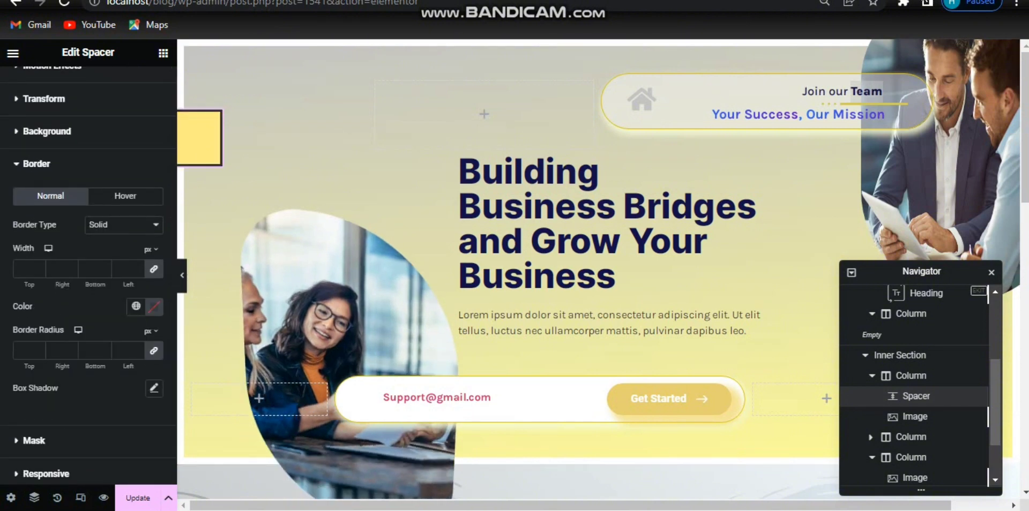
pyautogui.hotkey('ctrl', 'd')
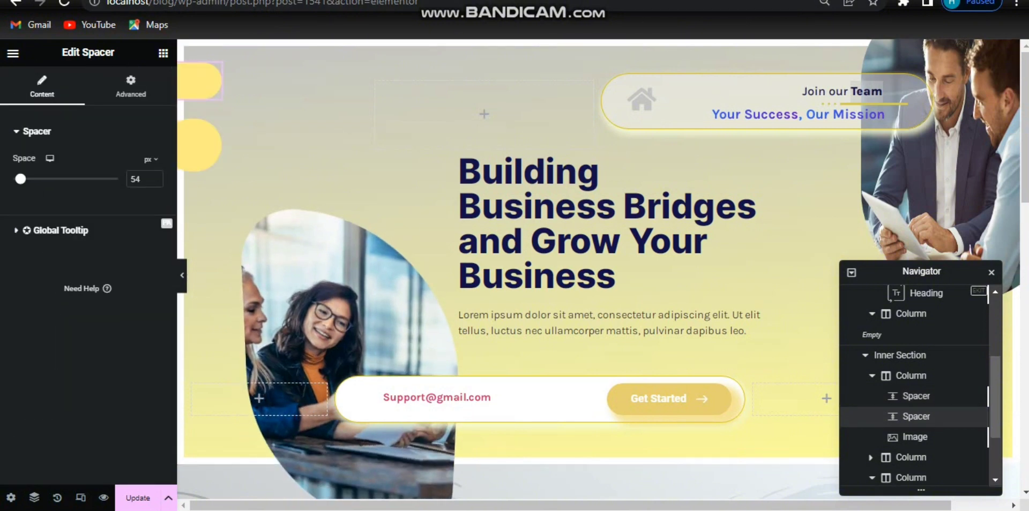
pyautogui.click(131, 90)
pyautogui.moveTo(37, 313); pyautogui.dragTo(29, 314)
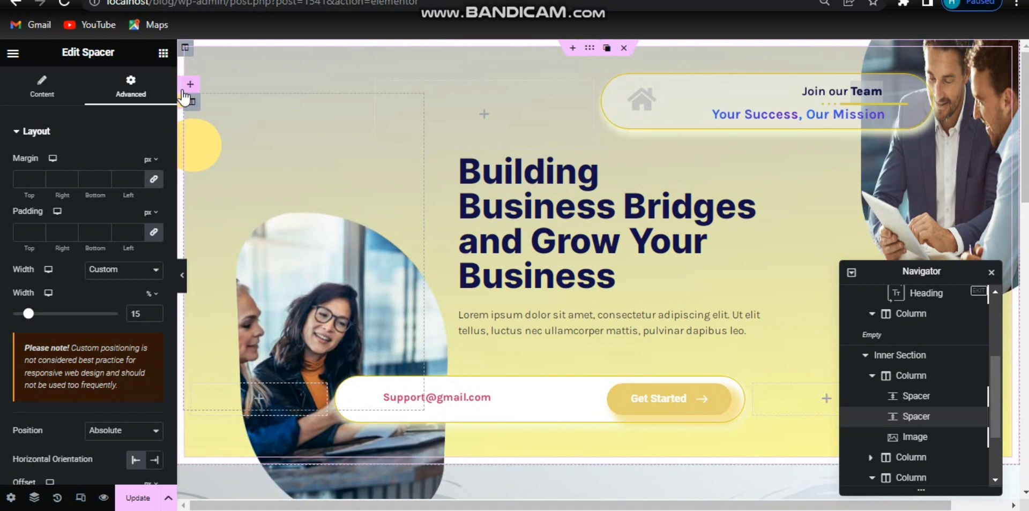
# Step: Duplicate the spacer again, setting its space to 19 px and its width to 5%
pyautogui.moveTo(182, 101); pyautogui.dragTo(185, 105)
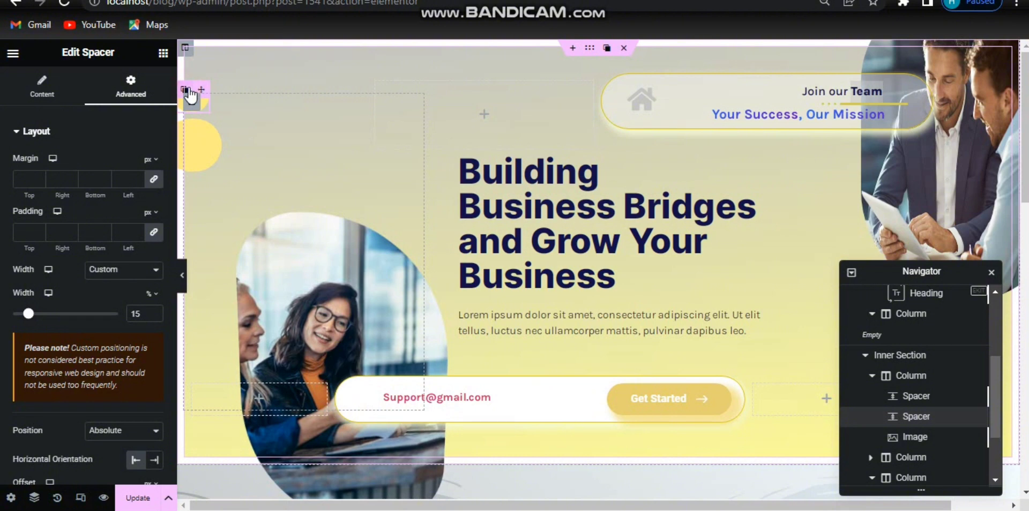
pyautogui.click(187, 90)
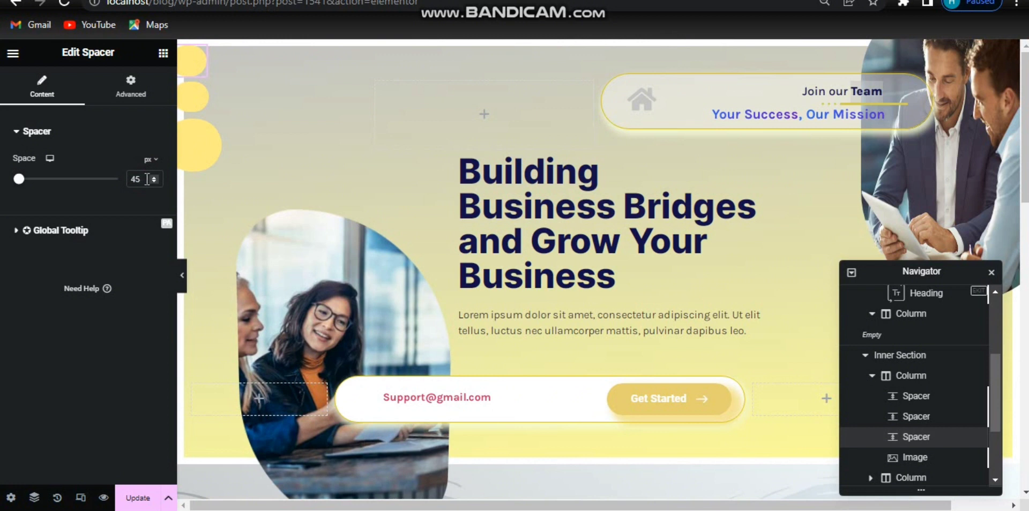
pyautogui.write('19')
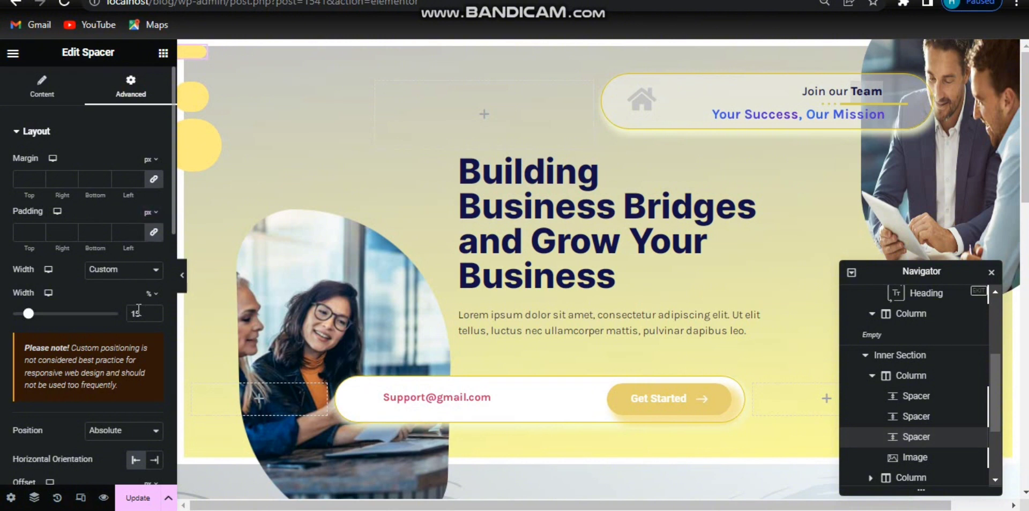
pyautogui.click(135, 314)
pyautogui.press('BackSpace')
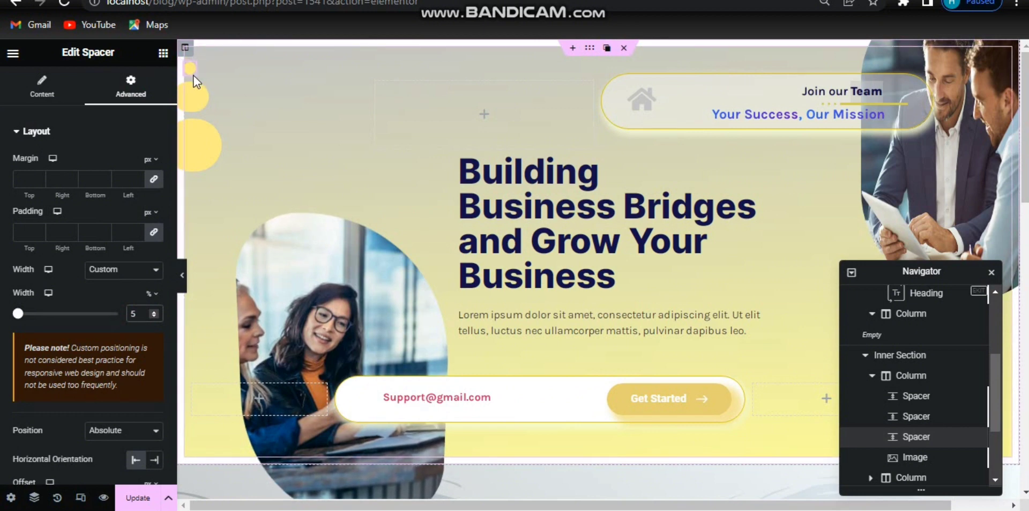
# Step: Preview the stacked yellow spacer circles in the hero's top-left corner
pyautogui.click(192, 75)
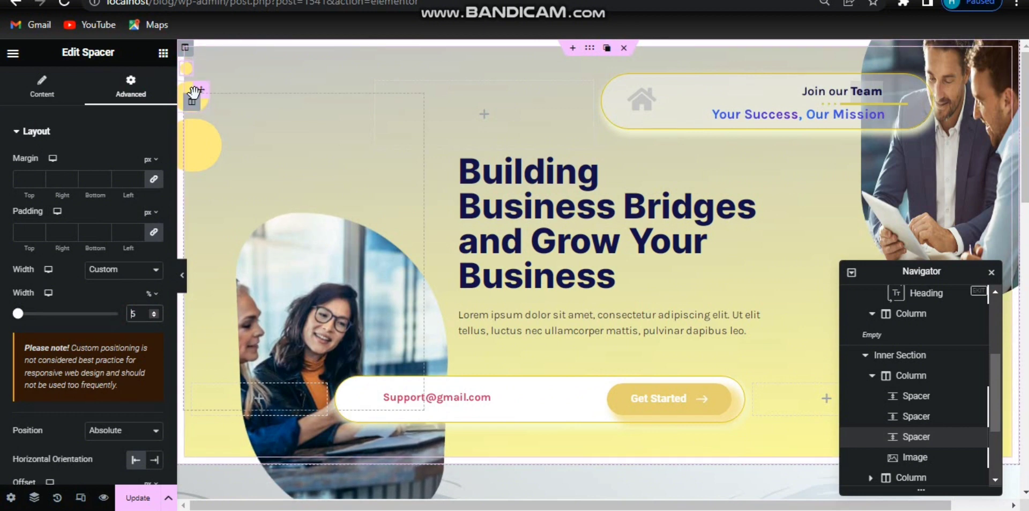
pyautogui.click(184, 277)
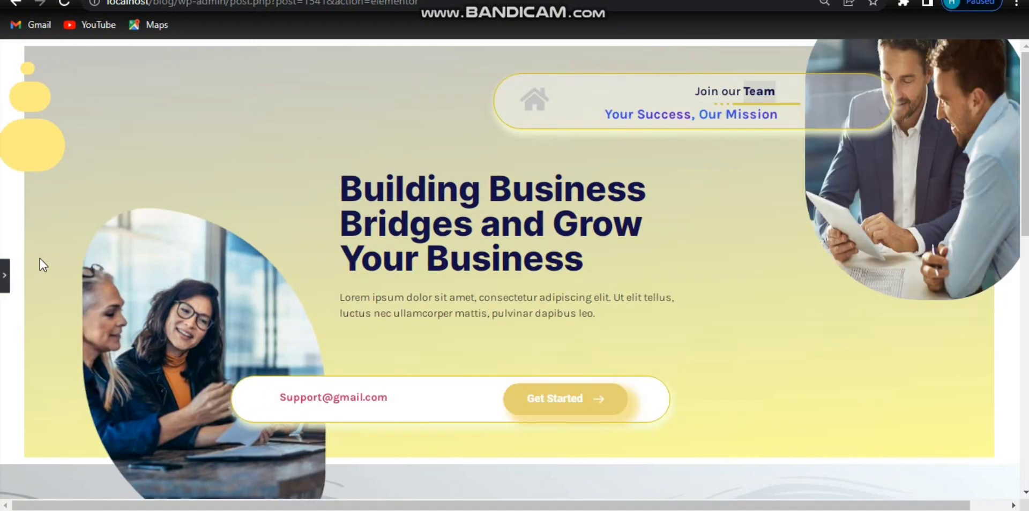
pyautogui.click(6, 275)
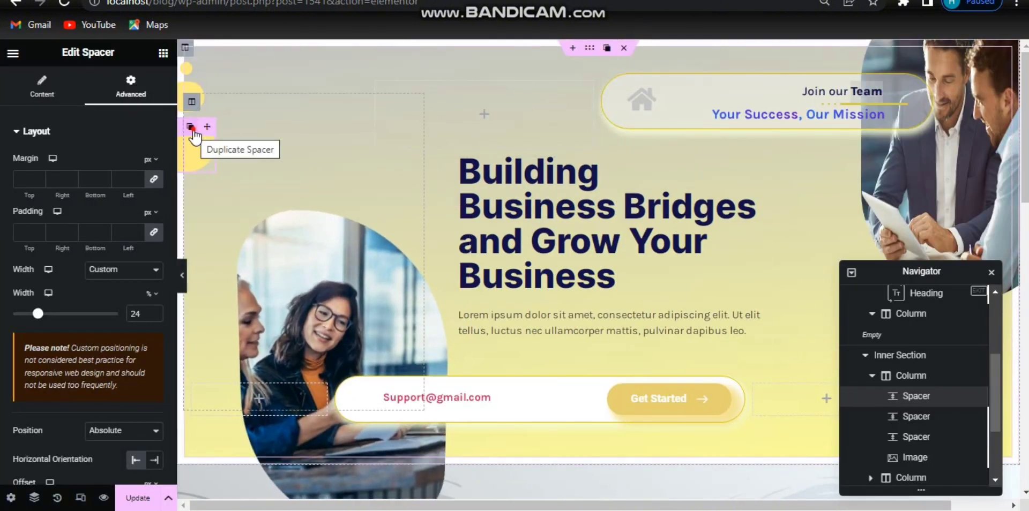
# Step: Select the largest spacer and set its background colour to #c4c4c4
pyautogui.click(192, 130)
pyautogui.moveTo(172, 213); pyautogui.dragTo(173, 413)
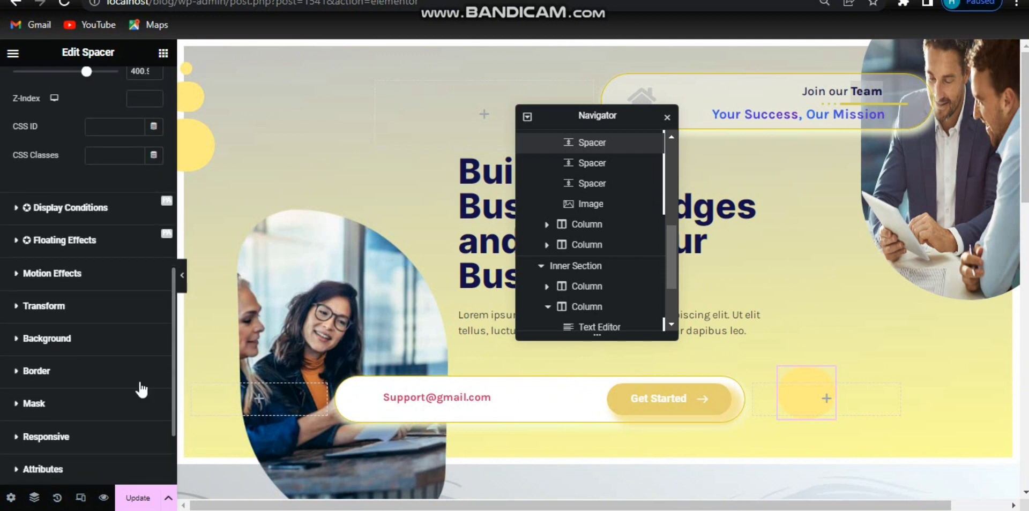
pyautogui.click(127, 353)
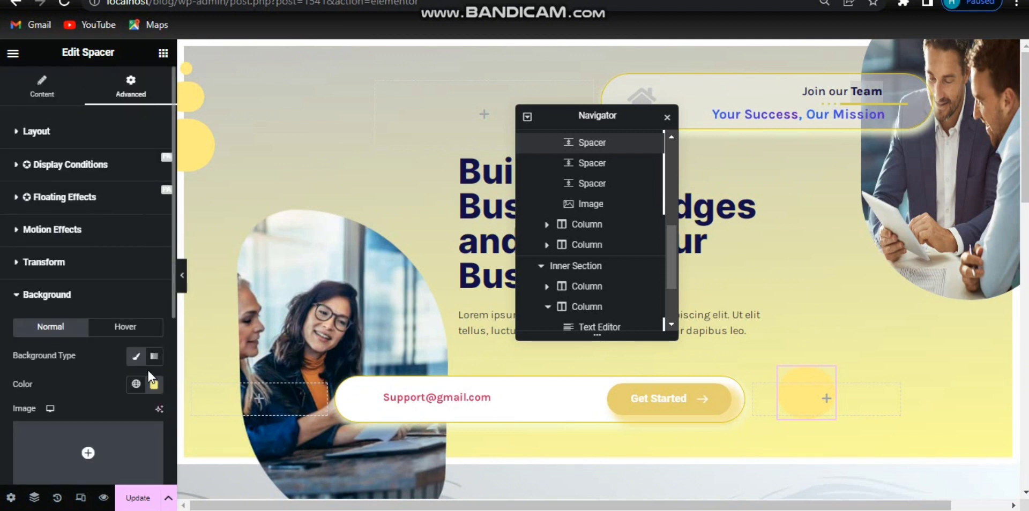
pyautogui.click(154, 385)
pyautogui.write('c')
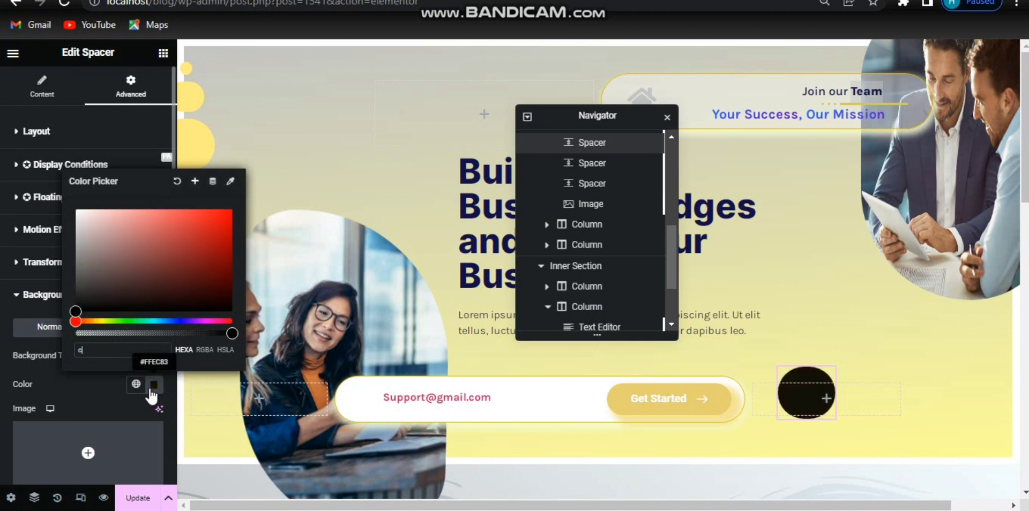
pyautogui.write('4c4c4')
pyautogui.click(152, 390)
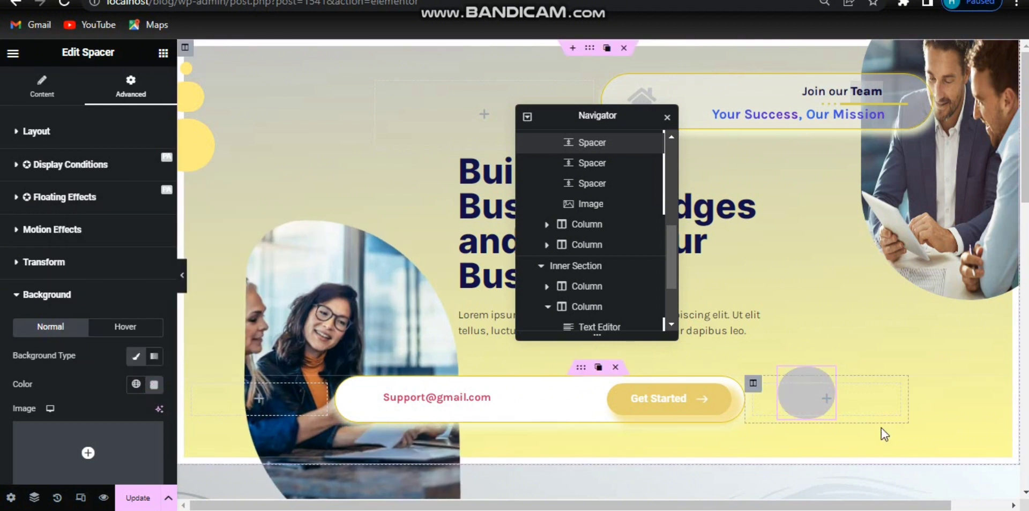
# Step: Position the grey spacer with a horizontal offset of 1360 px and vertical offset of 482 px
pyautogui.click(810, 371)
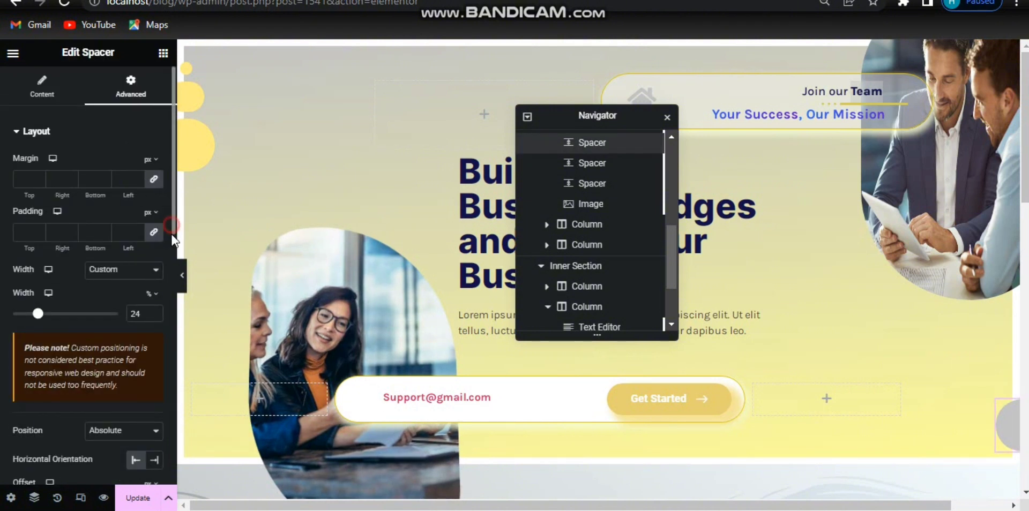
pyautogui.moveTo(174, 228); pyautogui.dragTo(173, 316)
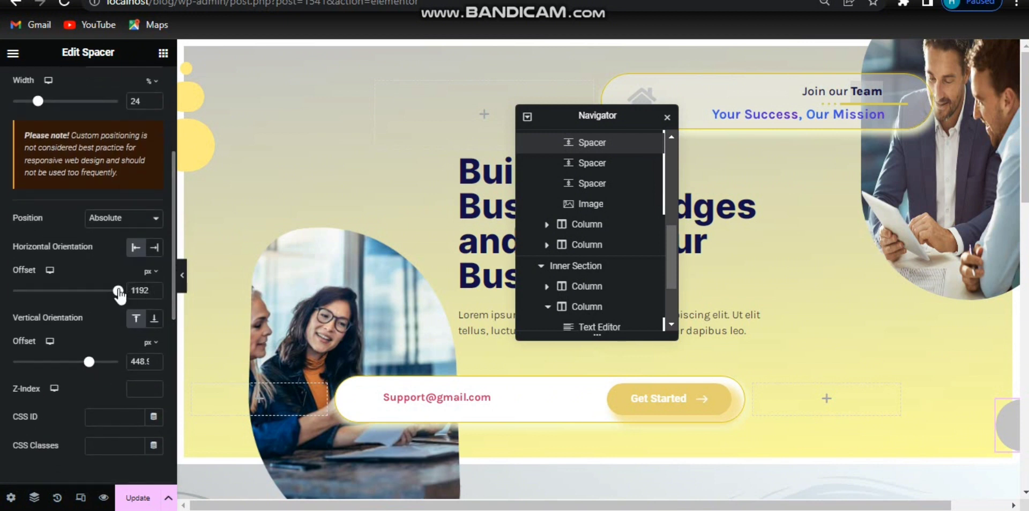
pyautogui.write('1360')
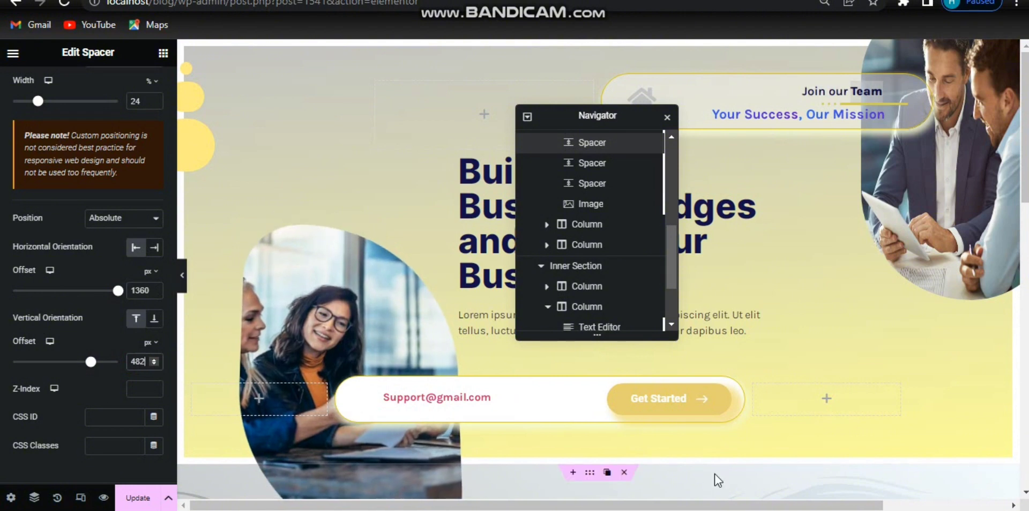
pyautogui.moveTo(719, 505); pyautogui.dragTo(909, 507)
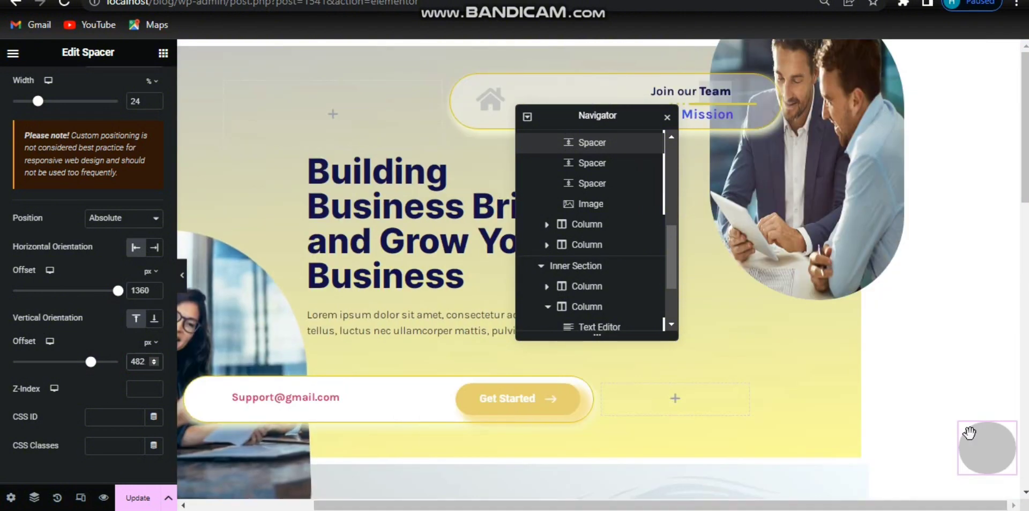
pyautogui.moveTo(750, 507); pyautogui.dragTo(627, 506)
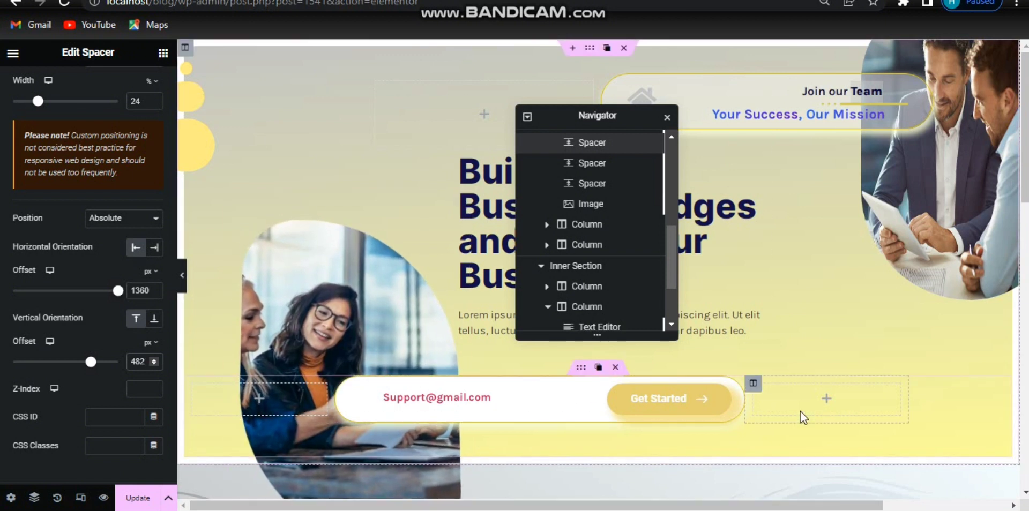
# Step: Add an Image widget to the empty column right of the button bar, choose a library picture, and open its style settings
pyautogui.click(829, 404)
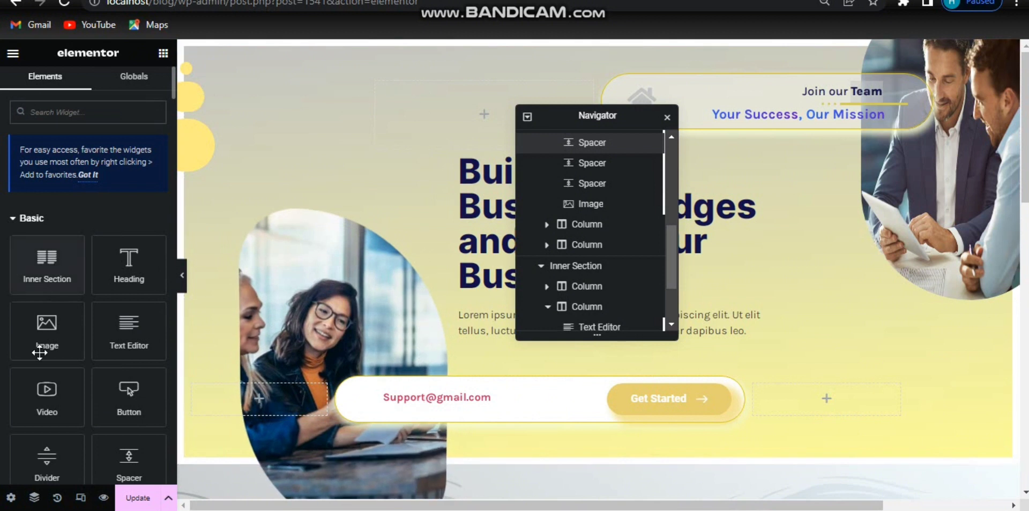
pyautogui.moveTo(40, 351); pyautogui.dragTo(834, 406)
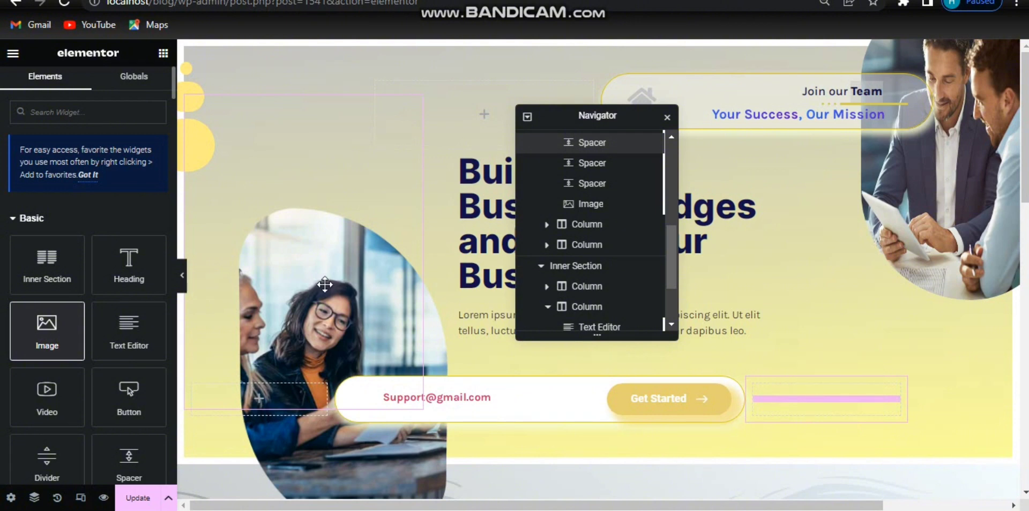
pyautogui.click(108, 222)
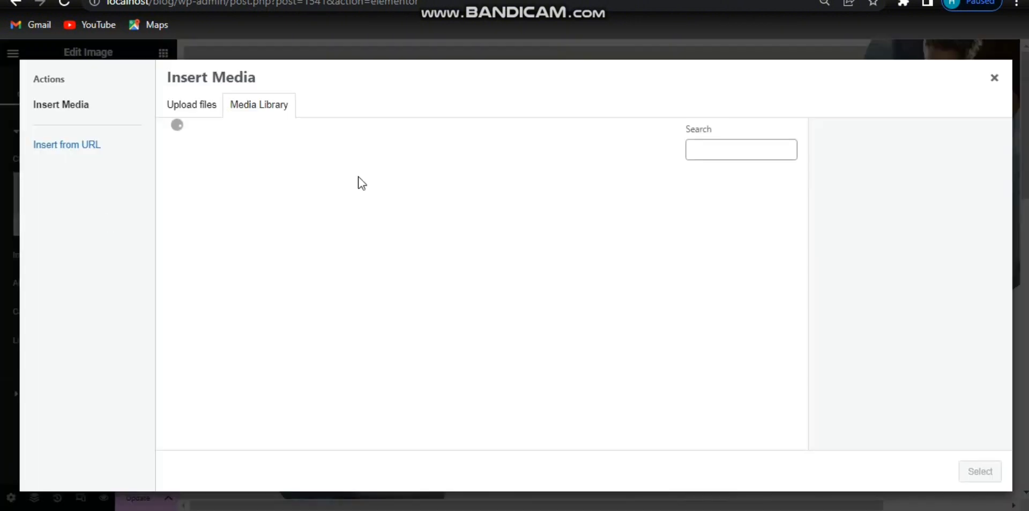
pyautogui.click(218, 219)
pyautogui.click(978, 470)
pyautogui.click(85, 86)
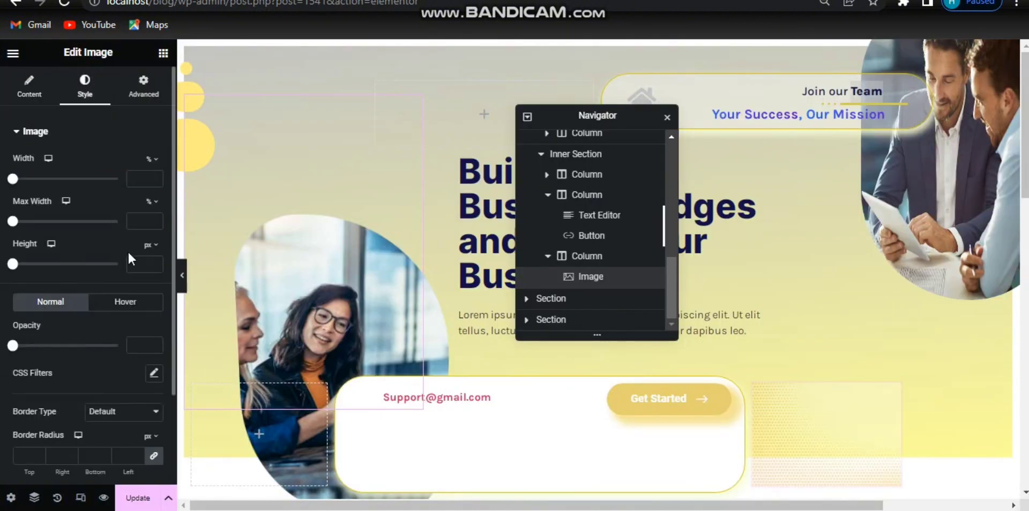
# Step: Set the dotted image's width to 100% and its opacity to 0.25
pyautogui.moveTo(13, 179); pyautogui.dragTo(126, 199)
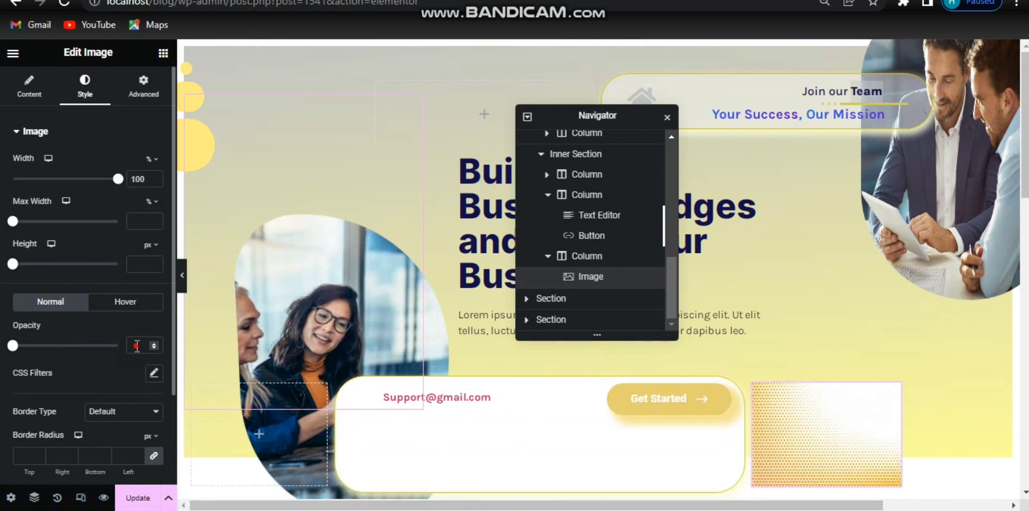
pyautogui.write('0.25')
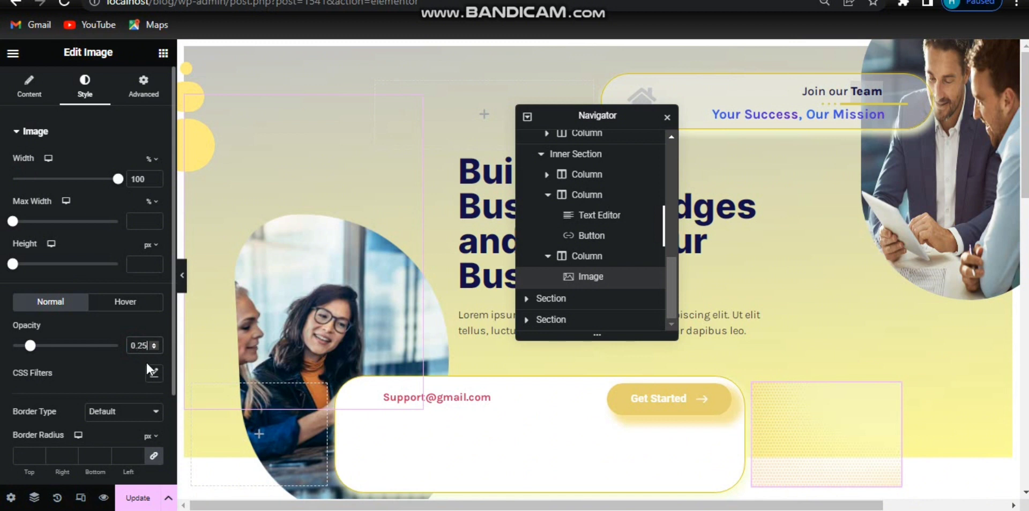
# Step: Give the dotted image absolute positioning and drag it beneath the businessmen photo in the hero's right side
pyautogui.click(137, 95)
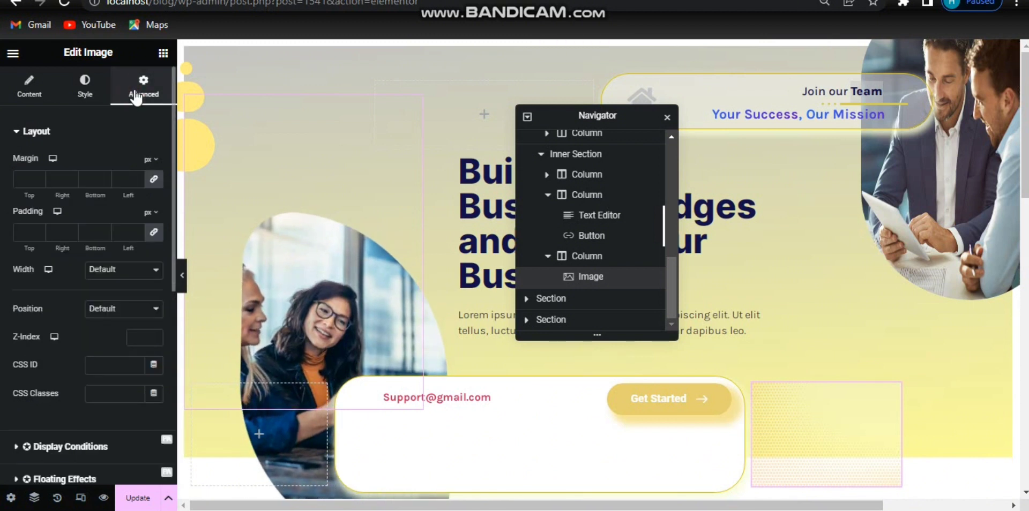
pyautogui.click(112, 269)
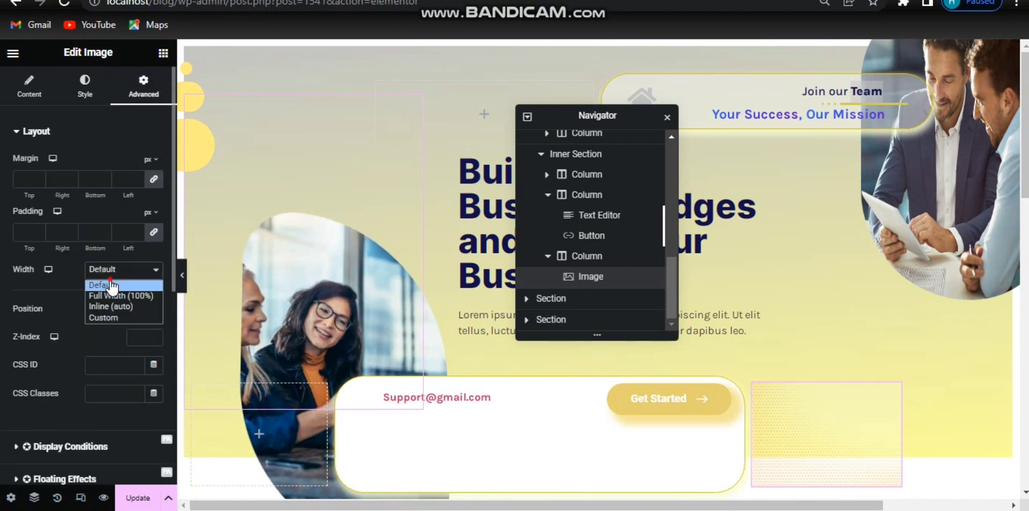
pyautogui.click(111, 286)
pyautogui.click(116, 310)
pyautogui.click(116, 333)
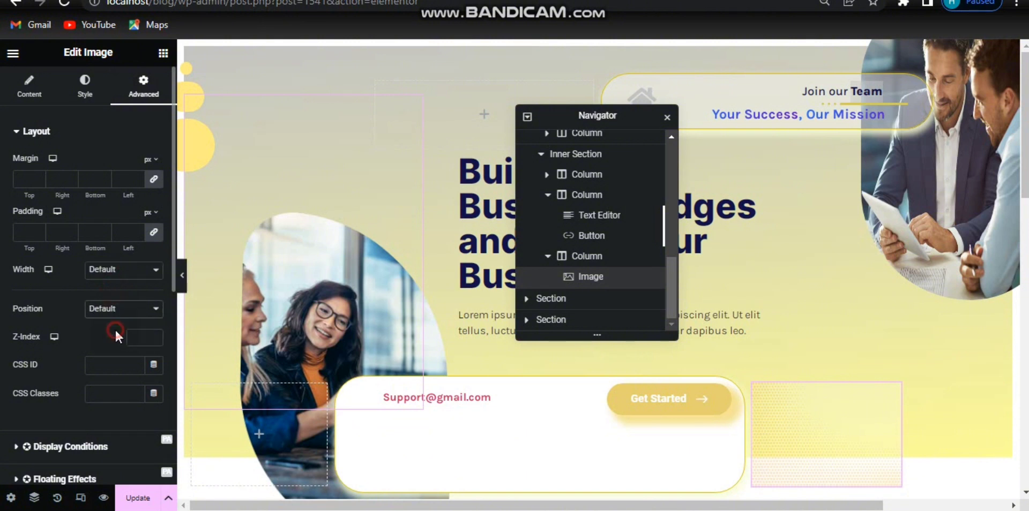
pyautogui.moveTo(834, 418); pyautogui.dragTo(928, 292)
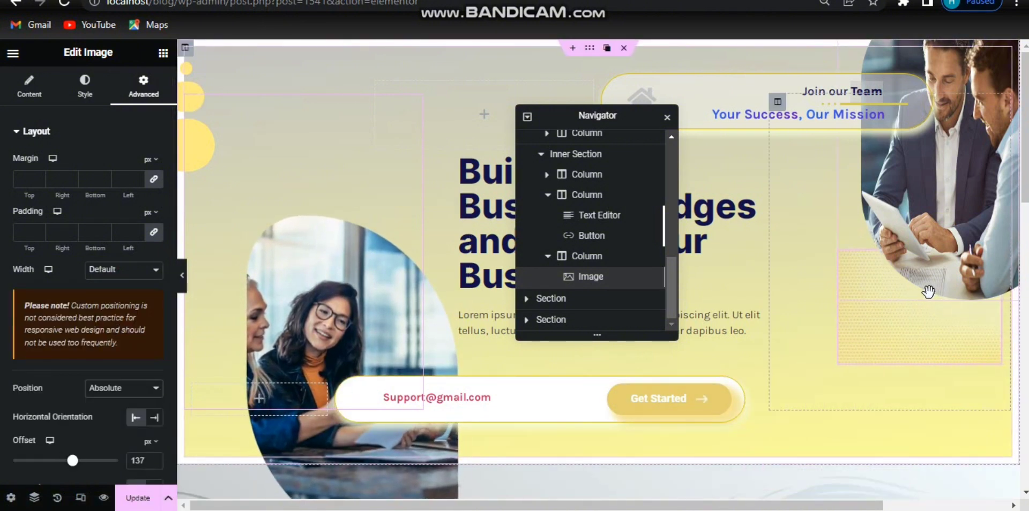
# Step: Select the hero section and increase its minimum height with the Min Height option
pyautogui.click(182, 275)
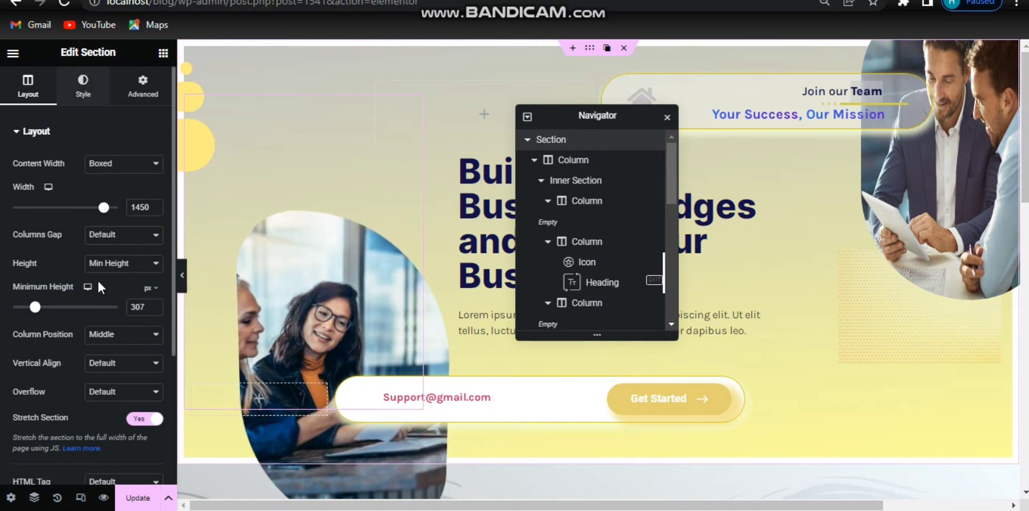
pyautogui.click(125, 263)
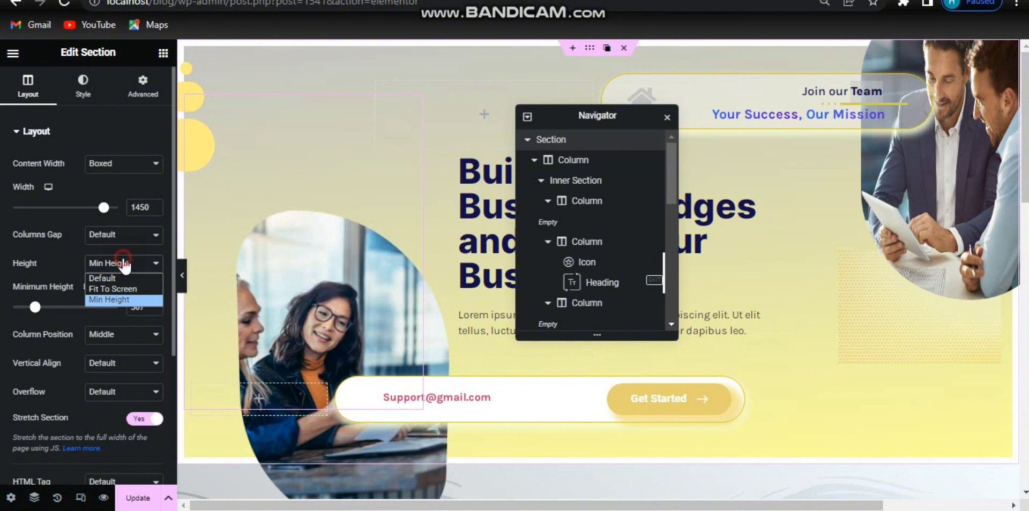
pyautogui.click(107, 301)
pyautogui.moveTo(35, 307); pyautogui.dragTo(65, 308)
# Step: Drag the businessmen photo and the dotted image slightly left and down to reposition them
pyautogui.click(875, 192)
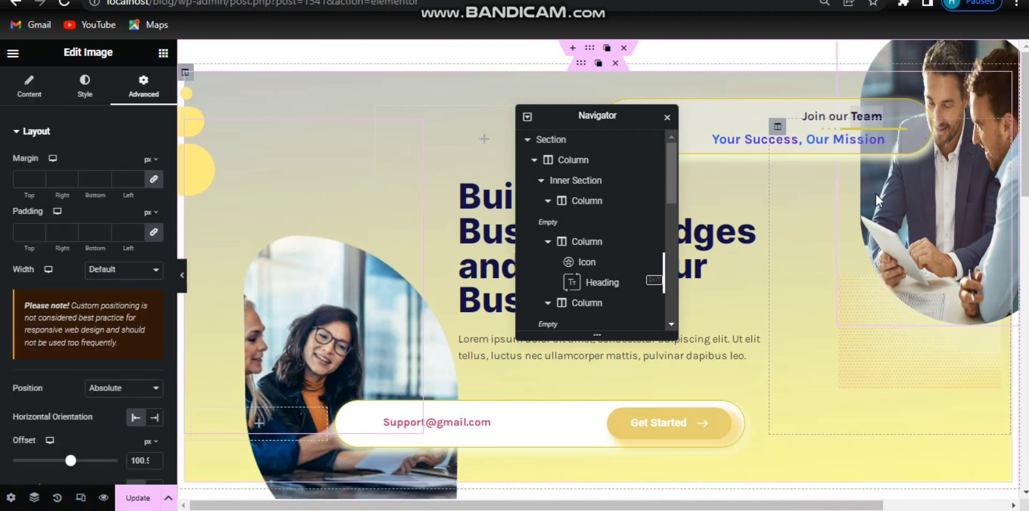
pyautogui.moveTo(866, 207); pyautogui.dragTo(841, 217)
pyautogui.moveTo(922, 395); pyautogui.dragTo(896, 417)
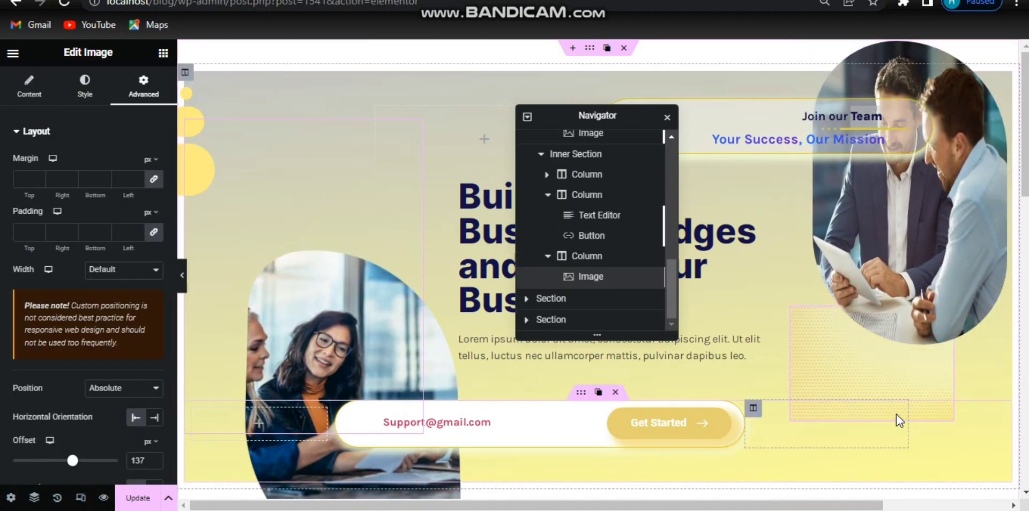
# Step: Set the businessmen photo's border radius to 170 top, 30 right, 130 bottom and 170 left
pyautogui.click(919, 249)
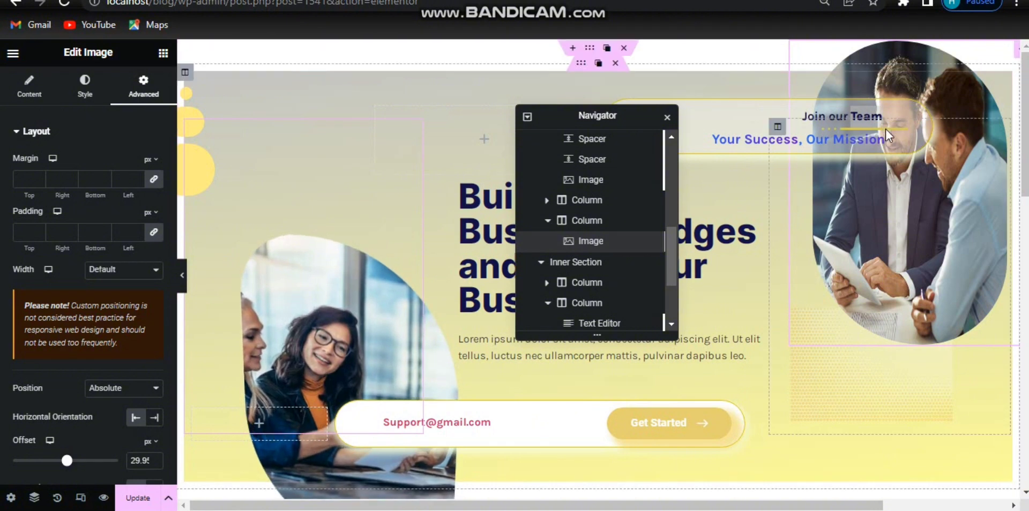
pyautogui.click(84, 96)
pyautogui.scroll(-2, 174, 247)
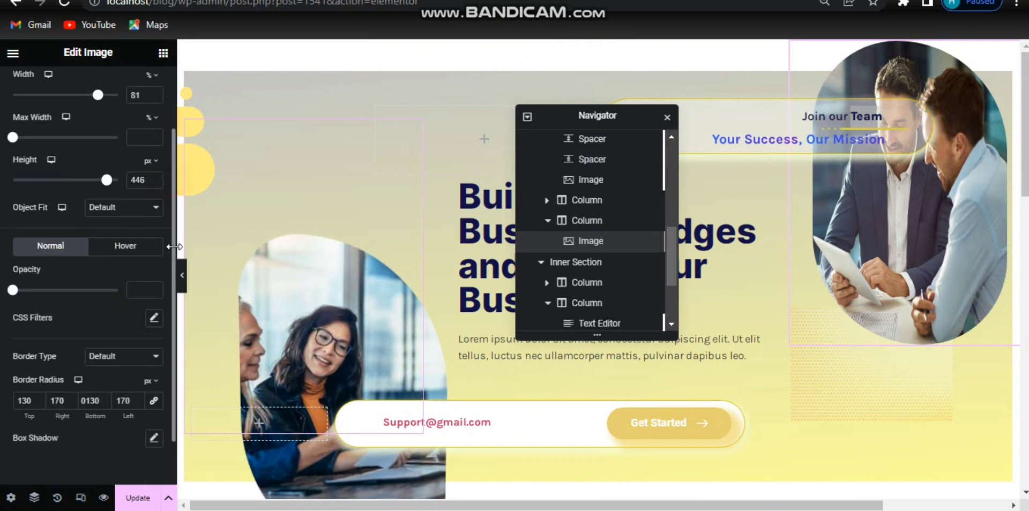
pyautogui.scroll(-1, 174, 247)
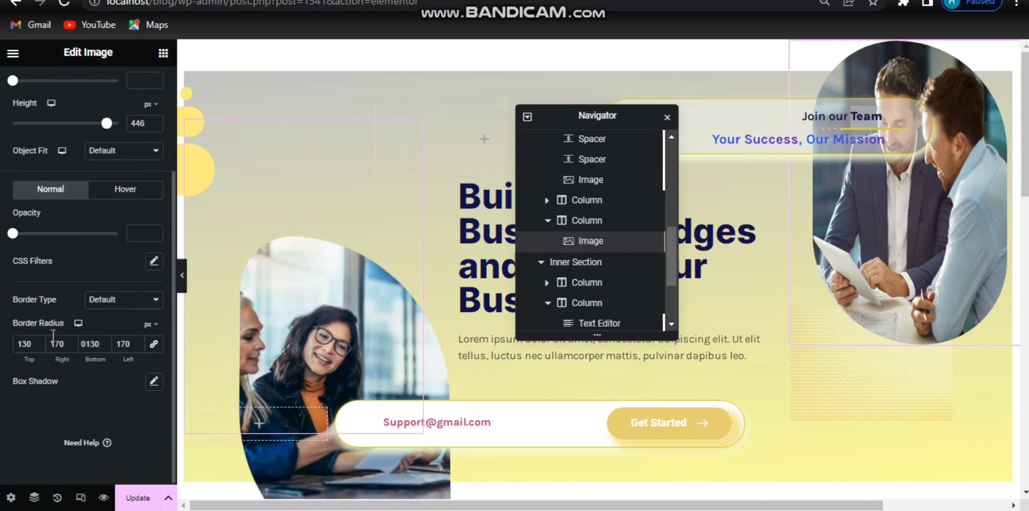
pyautogui.moveTo(61, 343); pyautogui.dragTo(53, 340)
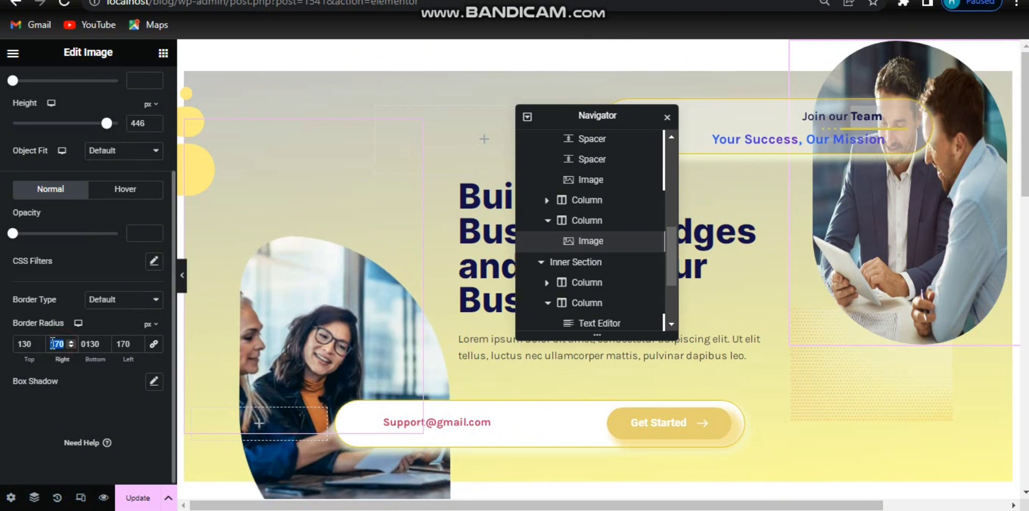
pyautogui.write('0')
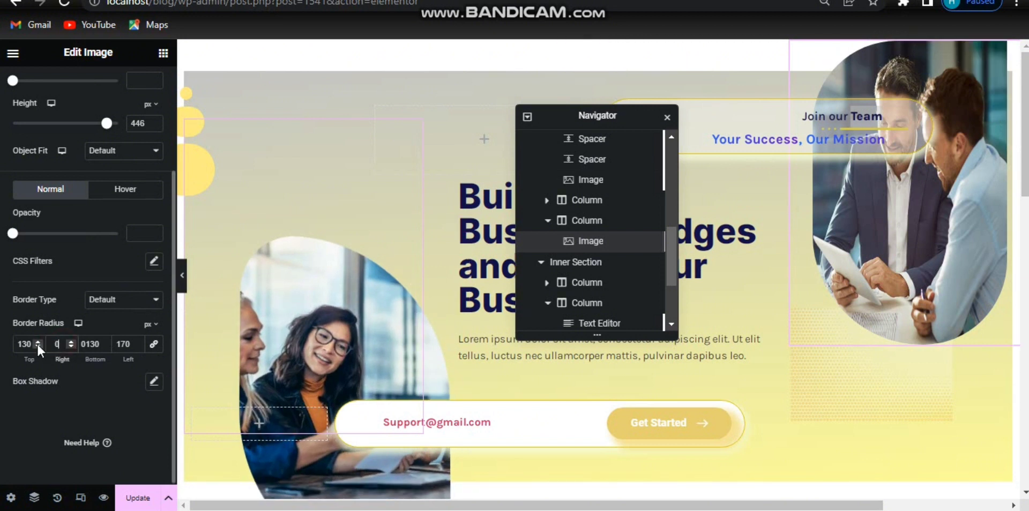
pyautogui.write('30')
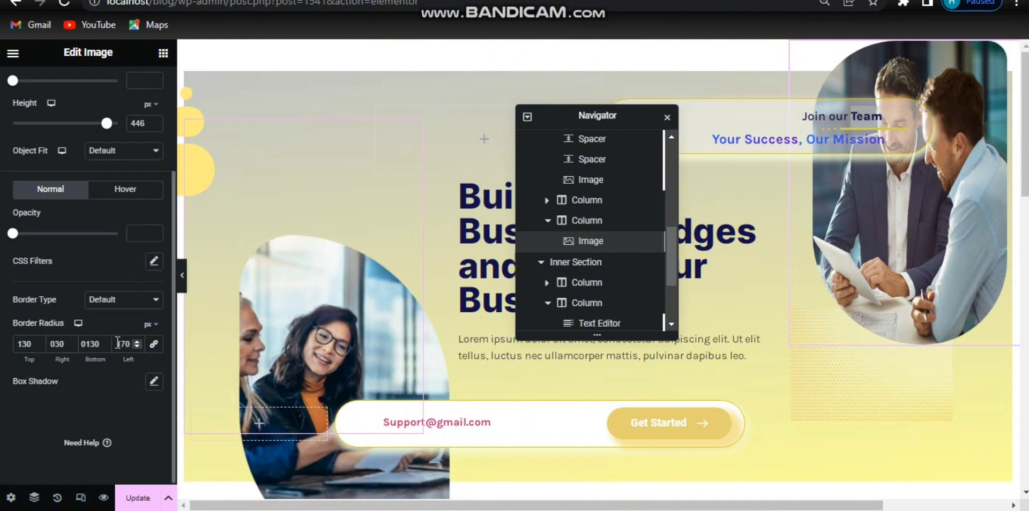
pyautogui.moveTo(116, 343); pyautogui.dragTo(129, 343)
pyautogui.moveTo(19, 344); pyautogui.dragTo(31, 344)
pyautogui.write('170')
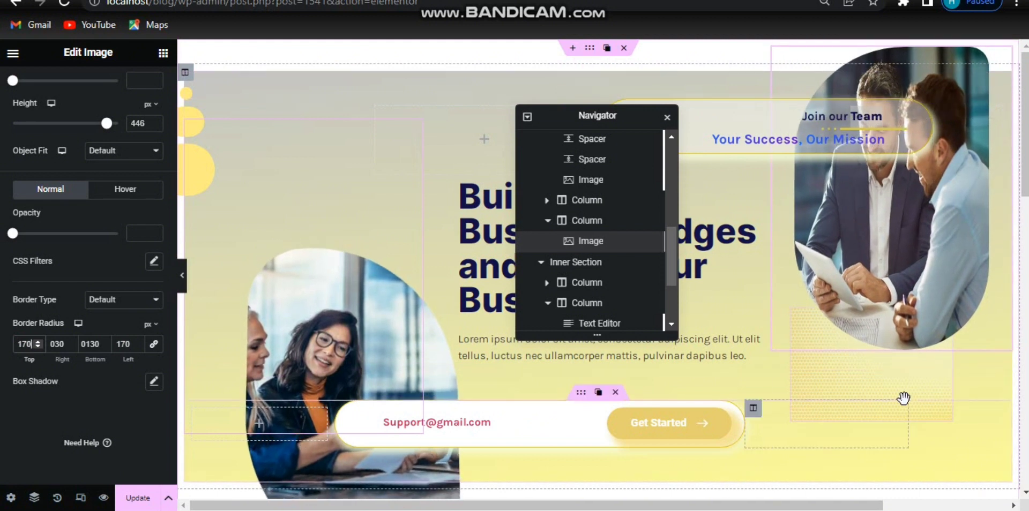
# Step: Preview the page and scroll through the hero section and the section below it
pyautogui.click(918, 390)
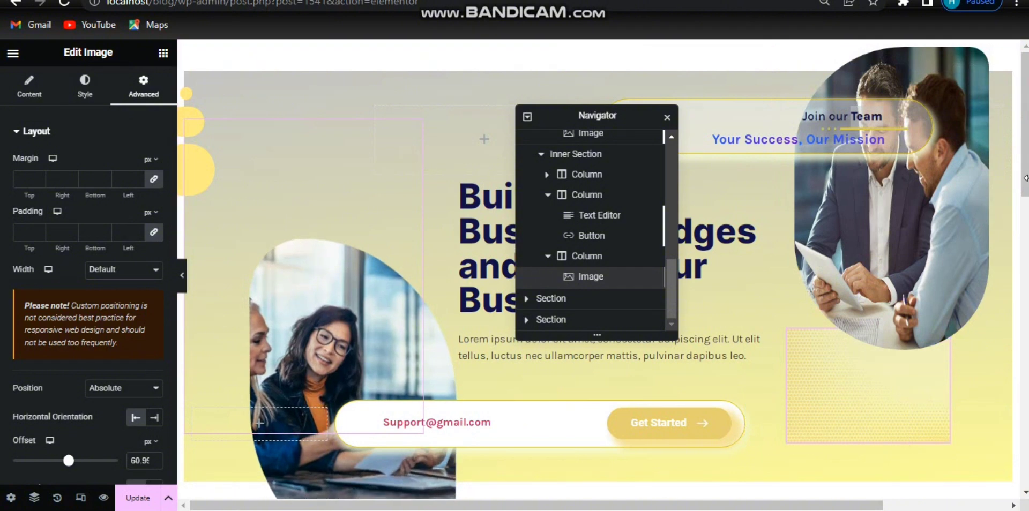
pyautogui.moveTo(1024, 178)
pyautogui.mouseDown()
pyautogui.moveTo(1024, 234)
pyautogui.moveTo(1024, 174)
pyautogui.mouseUp()
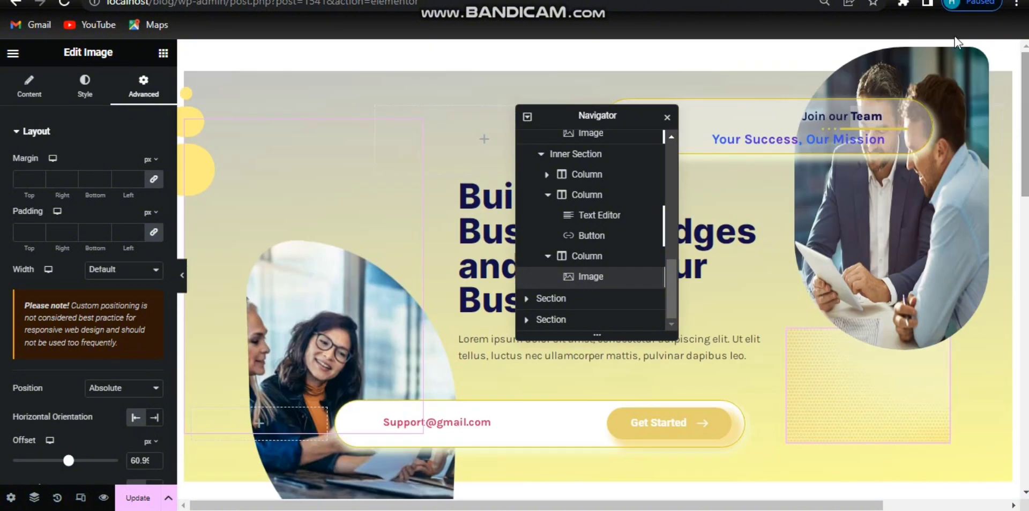
pyautogui.click(104, 498)
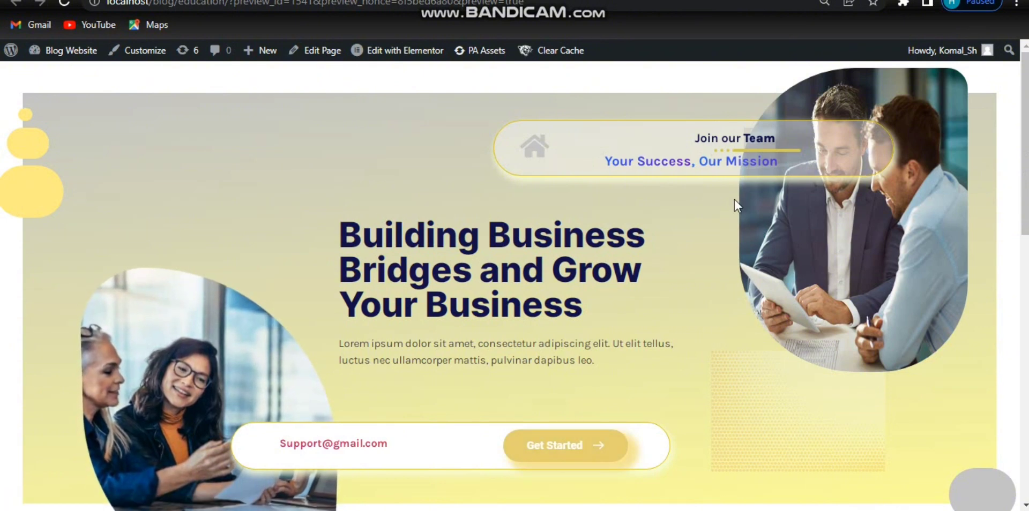
pyautogui.scroll(-3, 744, 194)
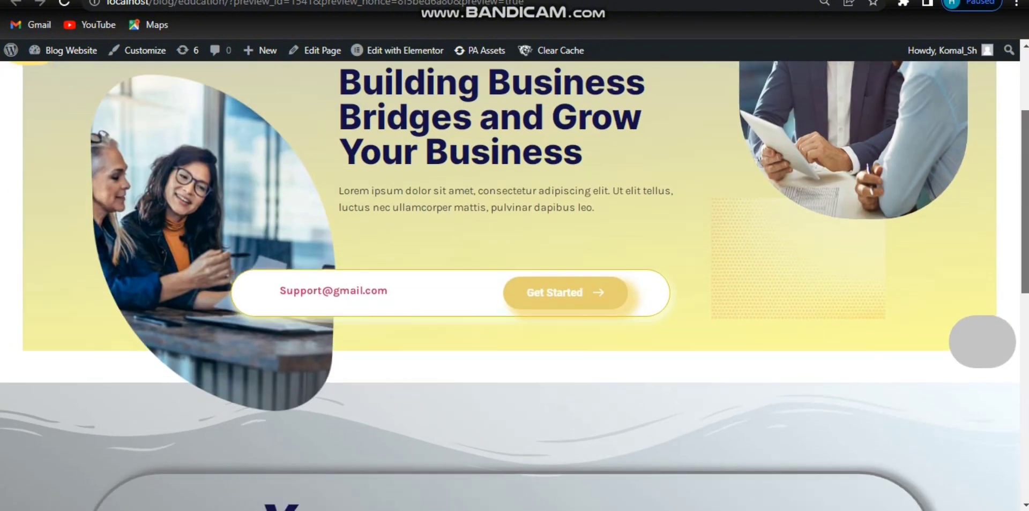
pyautogui.scroll(3, 514, 286)
pyautogui.scroll(-5, 514, 286)
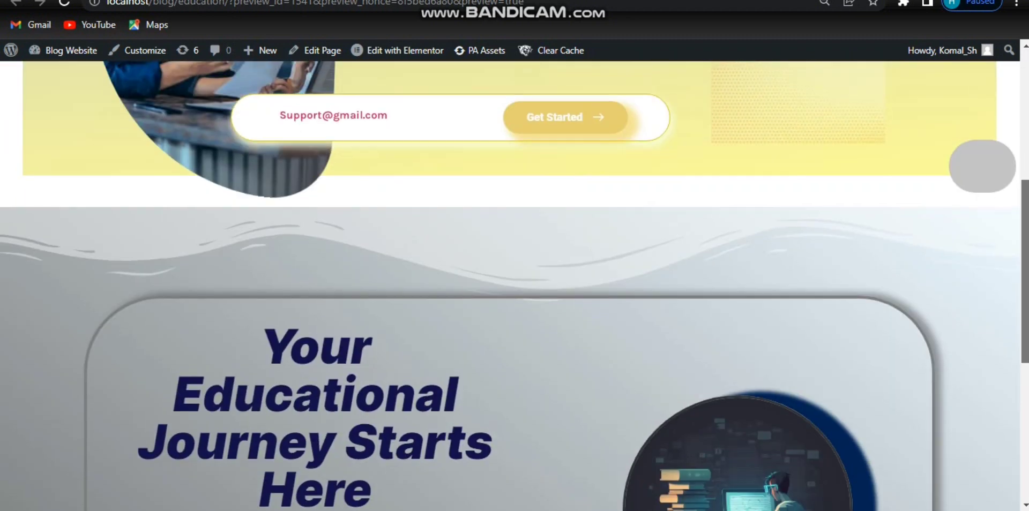
pyautogui.scroll(-4, 686, 324)
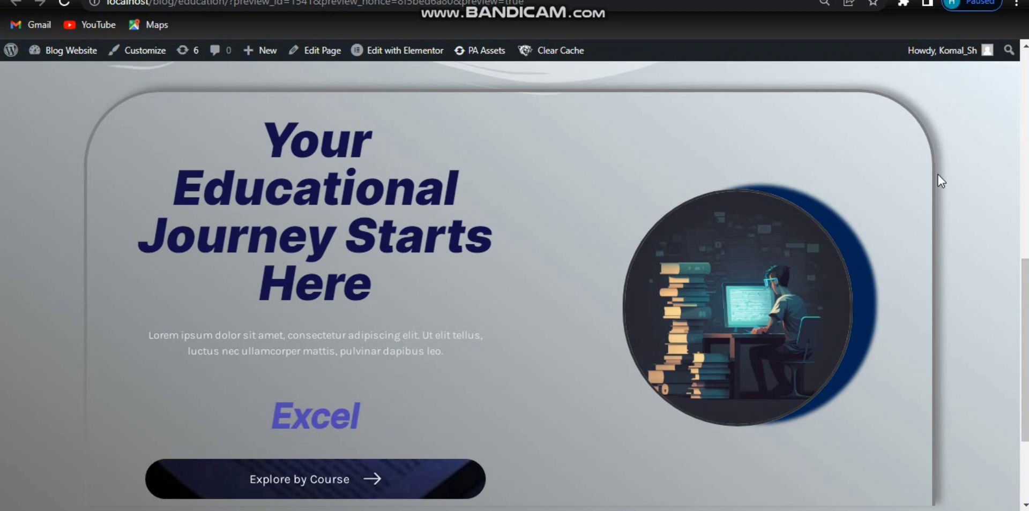
pyautogui.moveTo(1023, 296); pyautogui.dragTo(1011, 73)
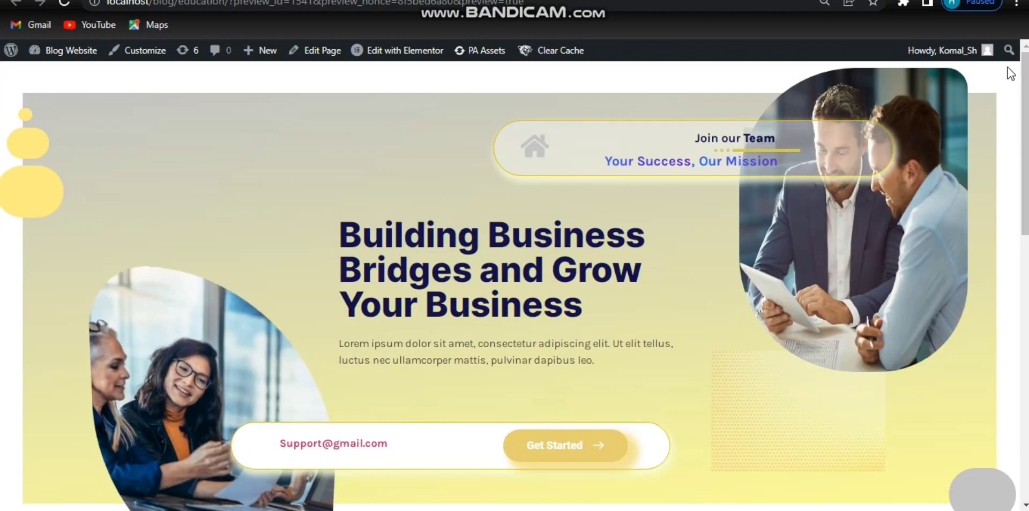